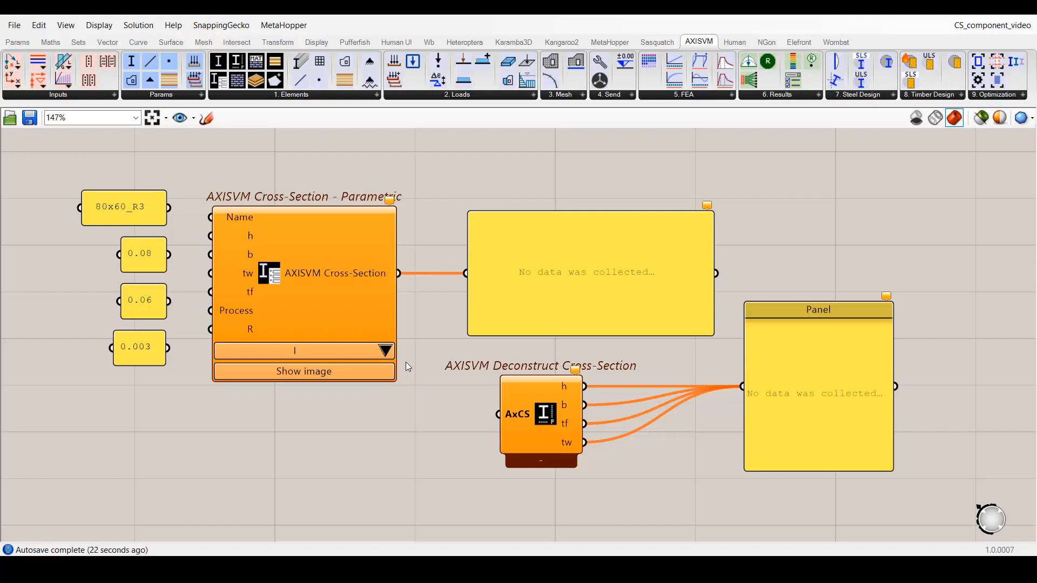
Set the parametric cross-section's shape to RectangleRounded, and show its dimension diagram briefly before hiding it.
click(386, 351)
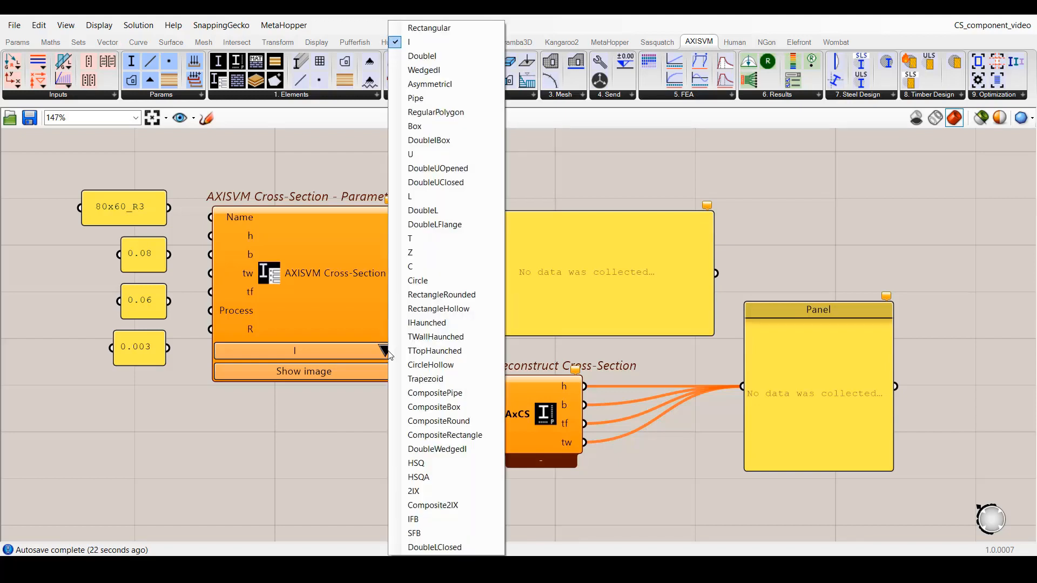
click(436, 295)
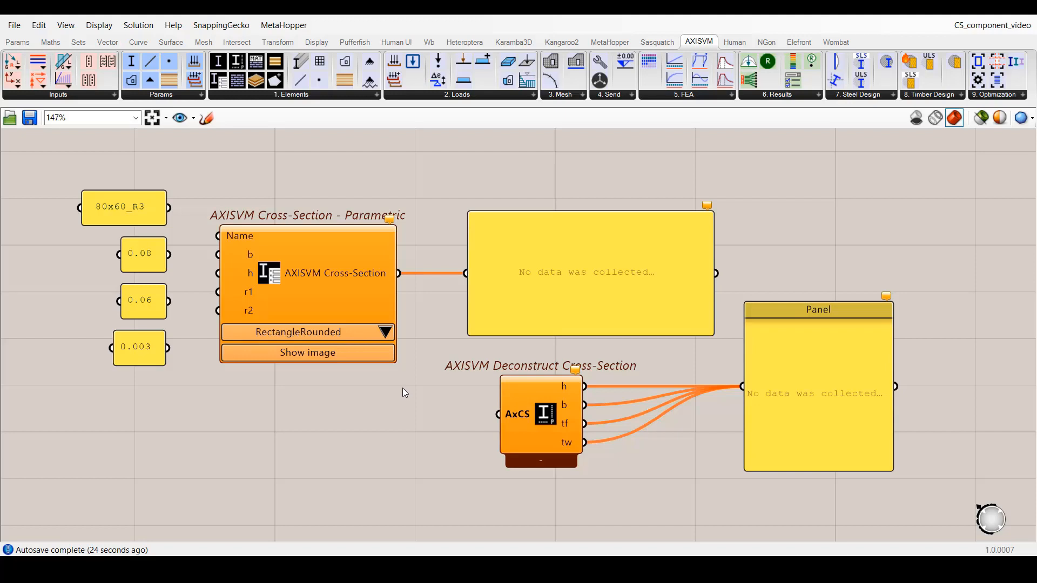
click(360, 357)
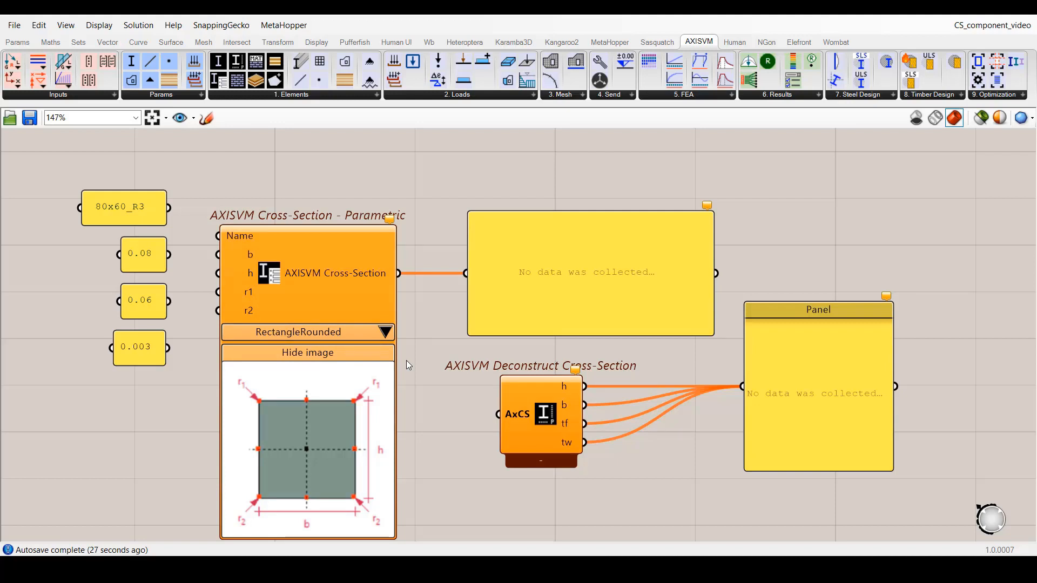
click(362, 354)
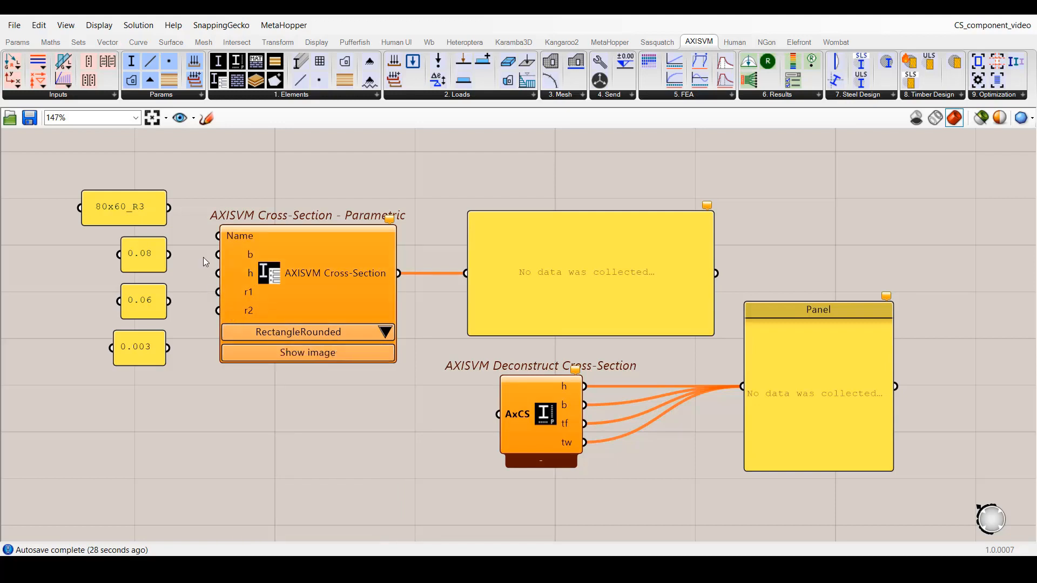
Wire the 80x60_R3, 0.08, 0.06 and 0.003 panels to Name, b, h and both radii, and feed the cross-section into Deconstruct Cross-Section.
drag(171, 209, 218, 254)
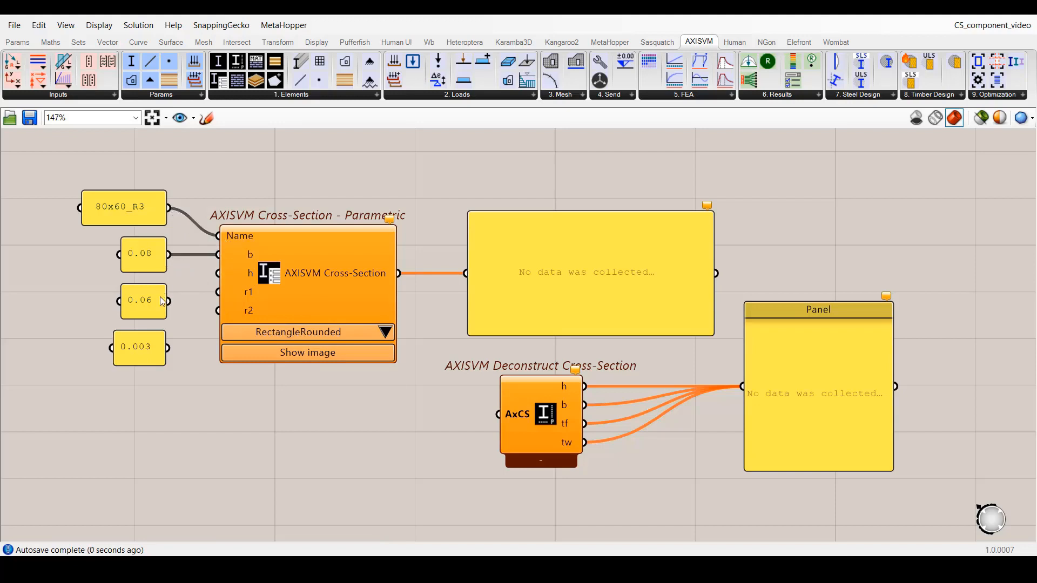
drag(169, 300, 219, 273)
drag(174, 348, 218, 293)
drag(169, 348, 219, 312)
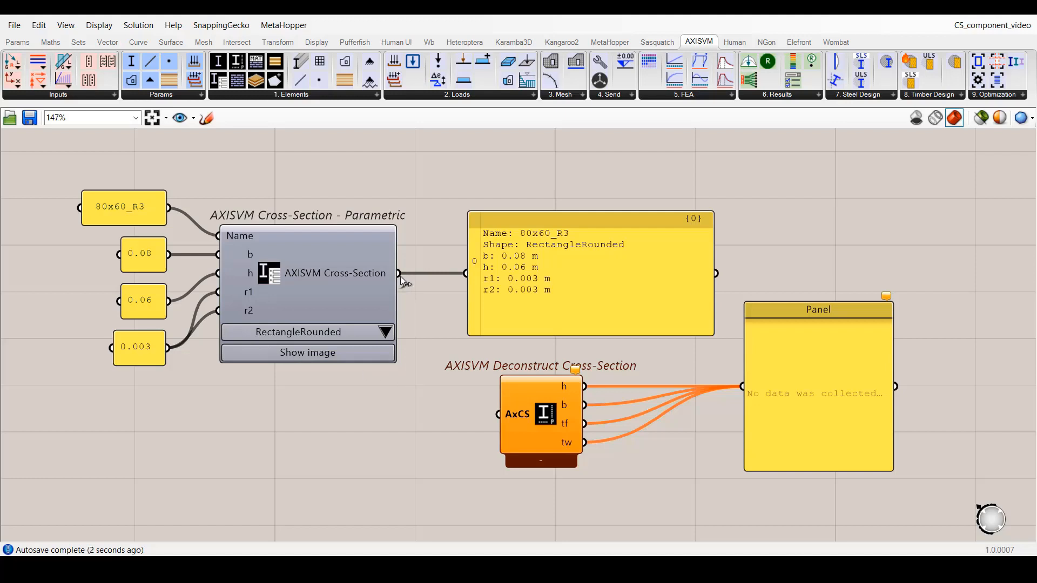
drag(401, 275, 496, 413)
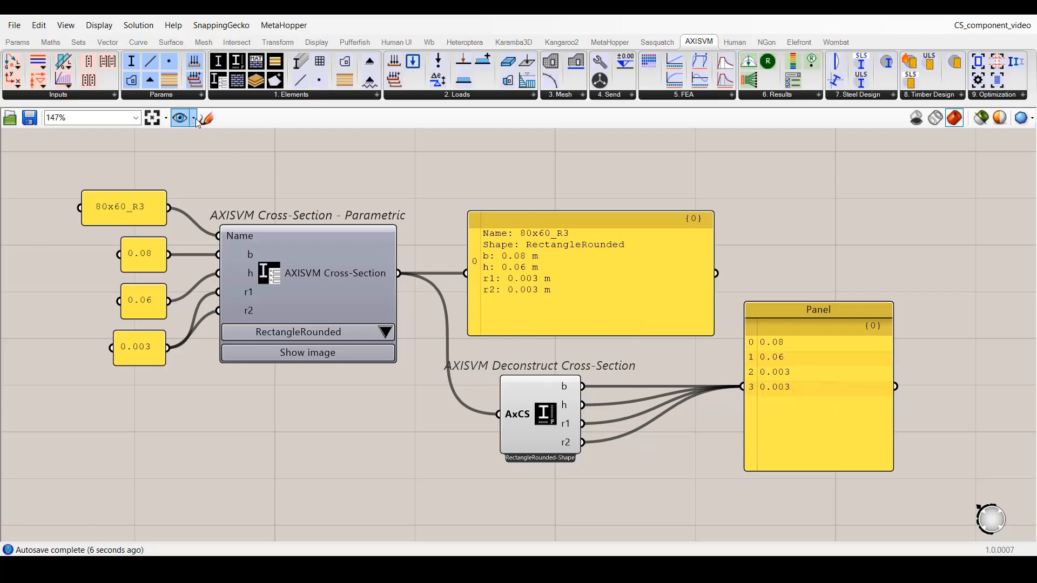
In the csFromText view, wire IPE 400 to CS_Name and IPE European I-beams to CS_Table, and connect the resulting cross-section to AxCS.
click(180, 118)
click(208, 161)
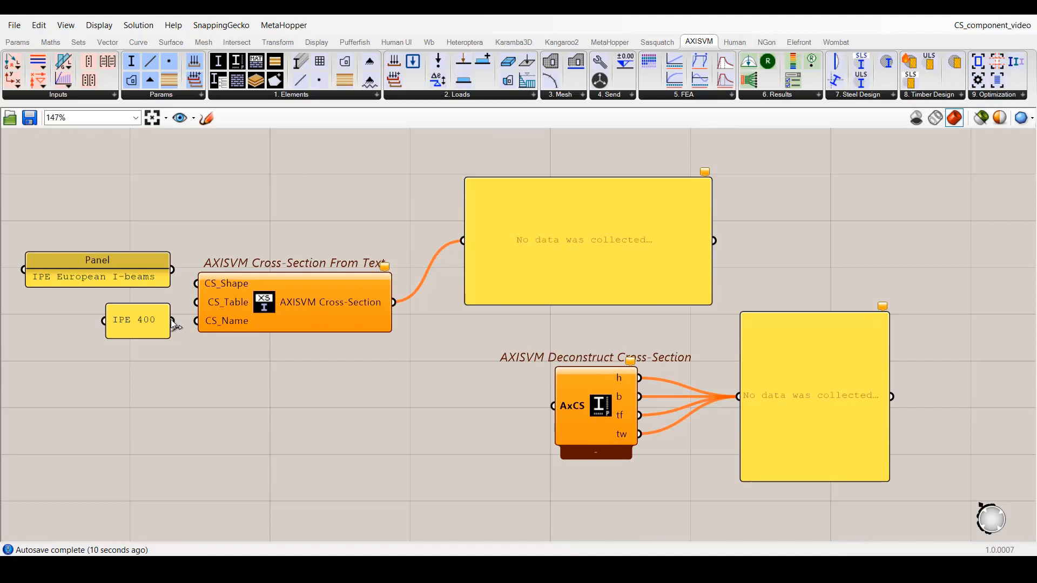
drag(172, 321, 196, 320)
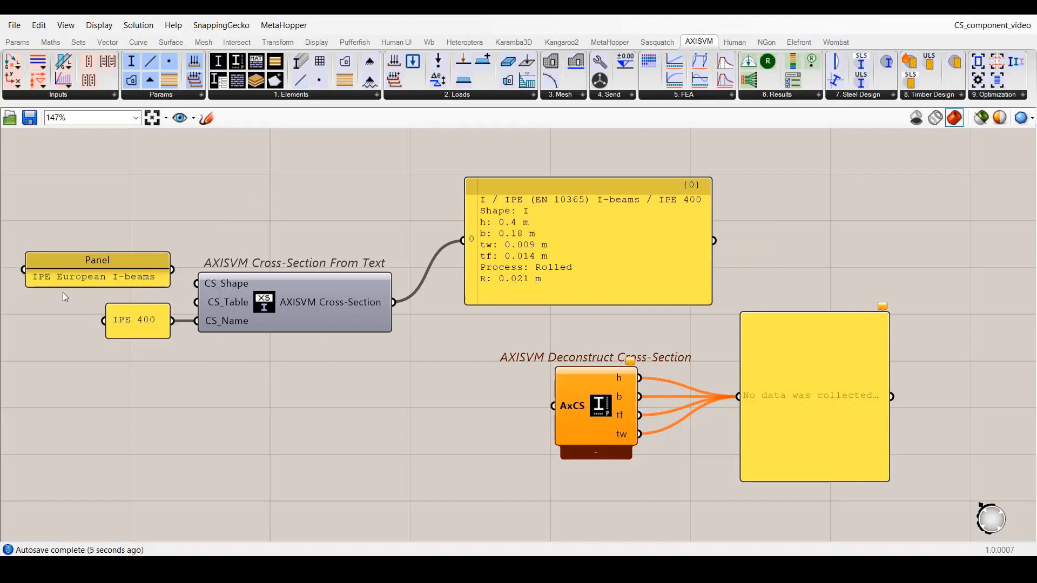
drag(171, 270, 192, 306)
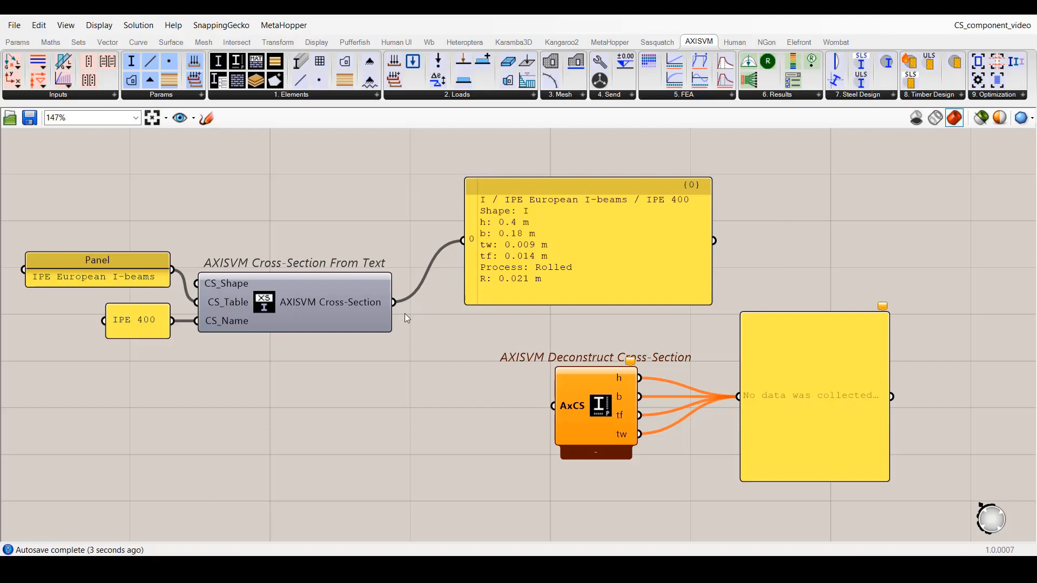
drag(394, 302, 566, 410)
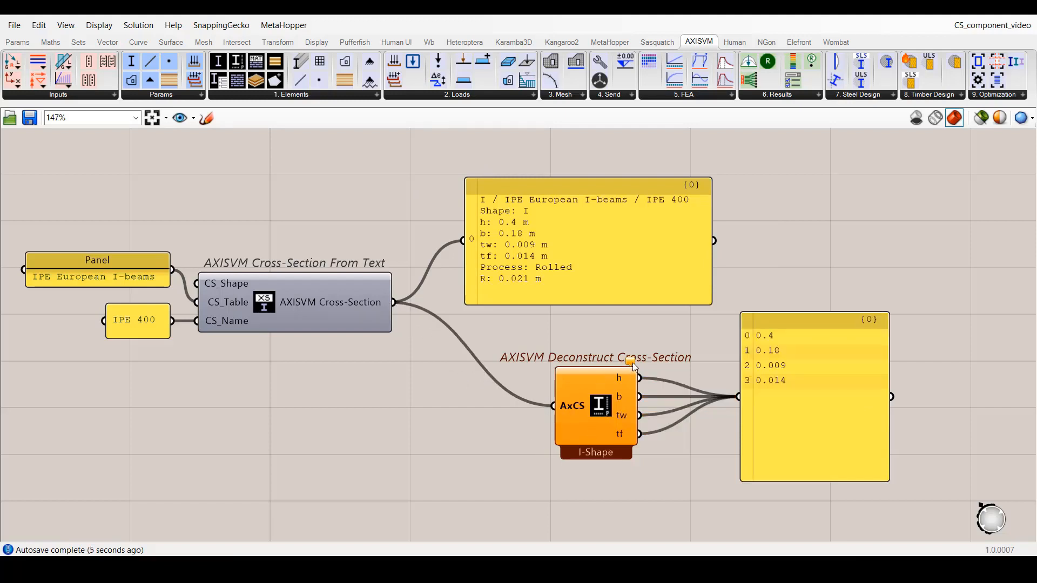
Match the I-section deconstruct component's outputs to its parameters and wire the added Process and R outputs to the values panel.
mouse_move(631, 361)
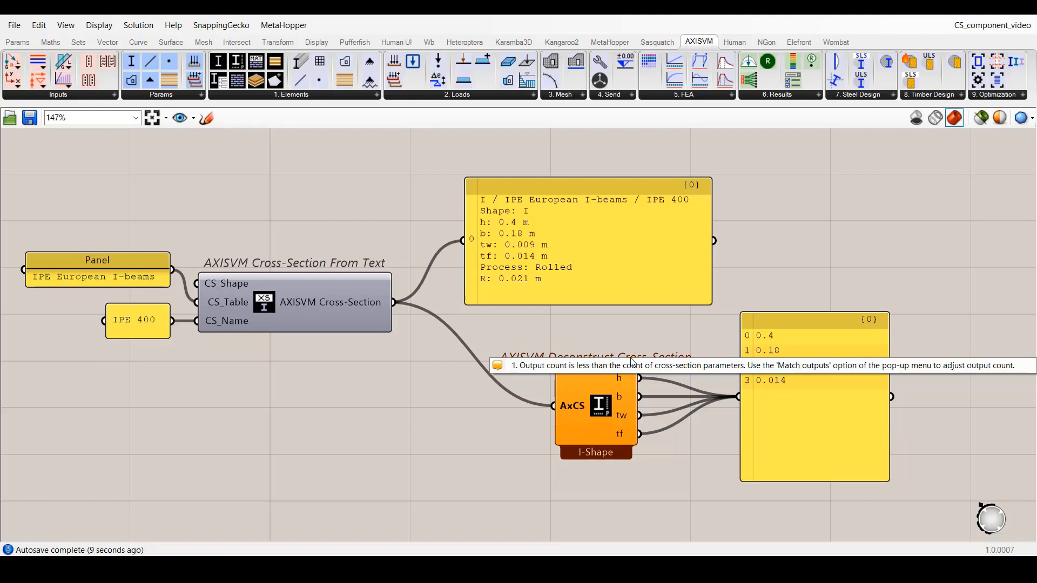
right_click(602, 413)
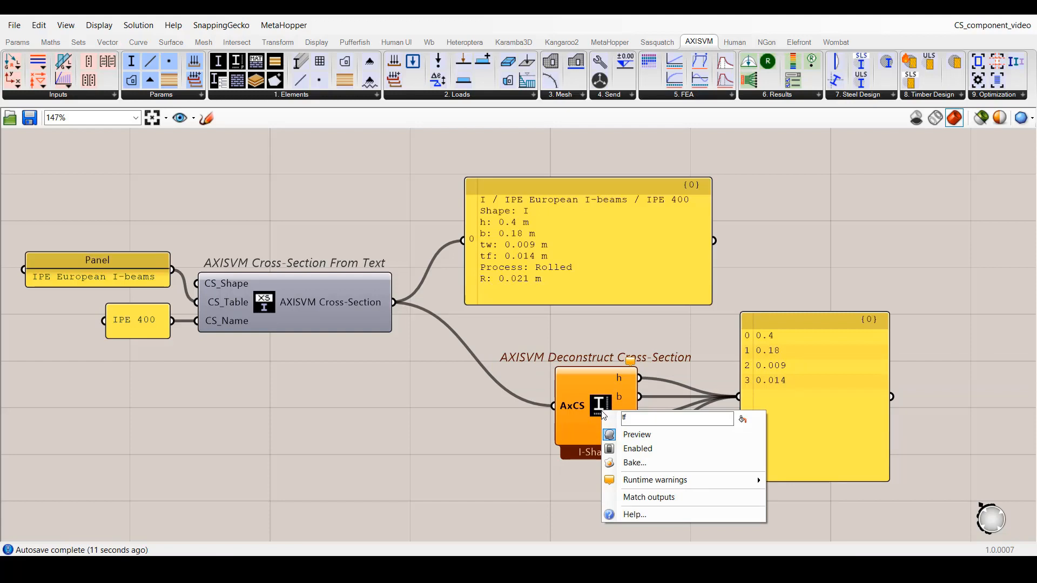
click(651, 499)
drag(663, 435, 738, 398)
drag(663, 453, 737, 400)
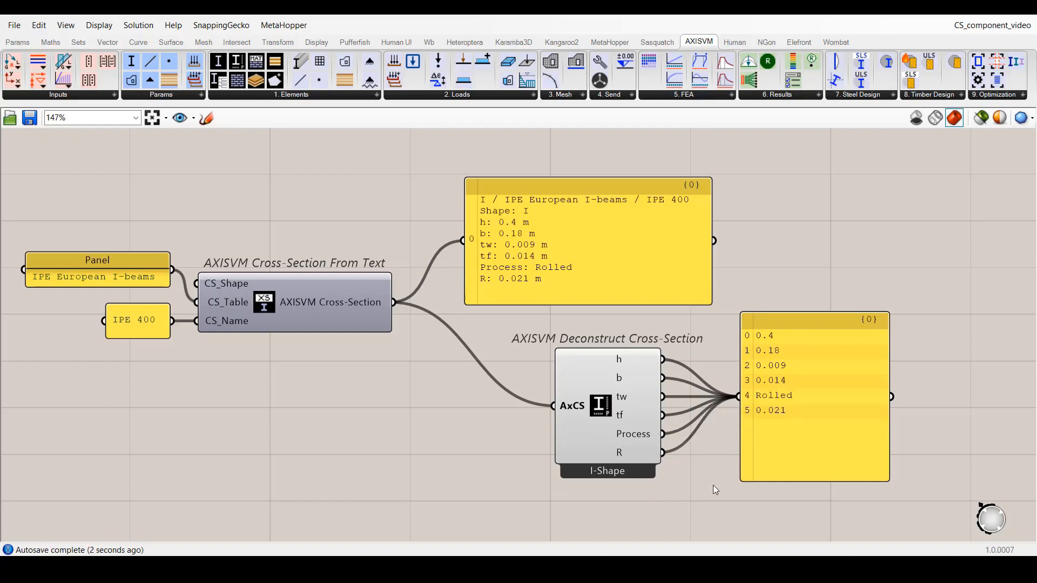
In the csFromLibrary view, open the cross-section parameter's selector and list the NEN square shapes under Rectangular-Shape.
click(180, 117)
mouse_move(179, 175)
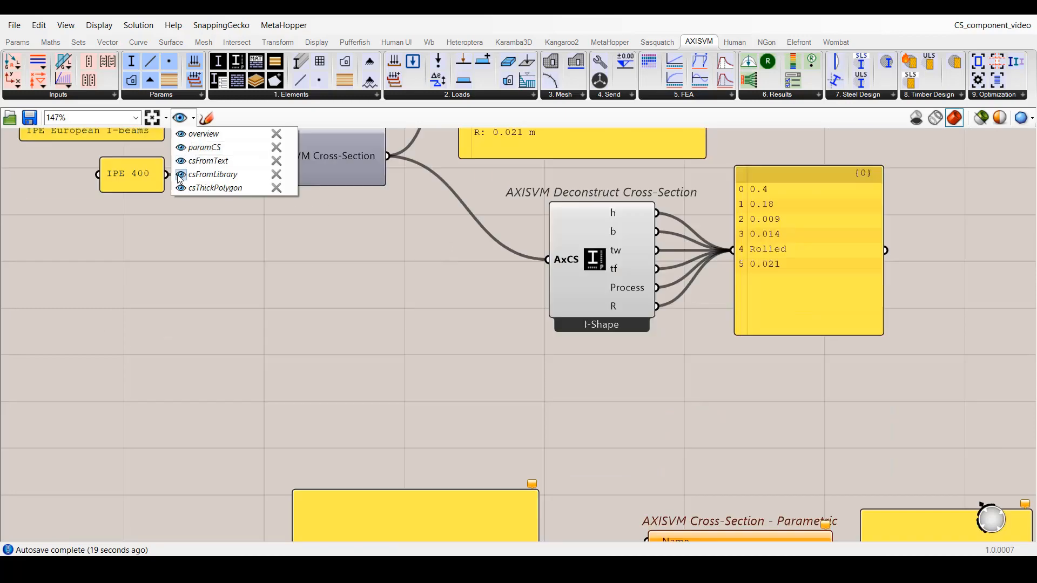
click(152, 185)
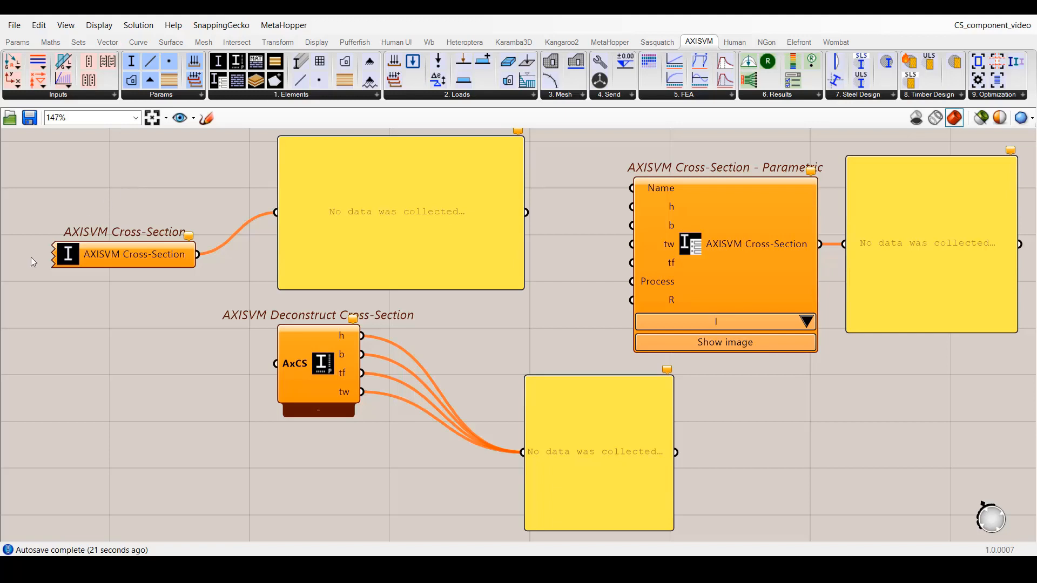
double_click(63, 255)
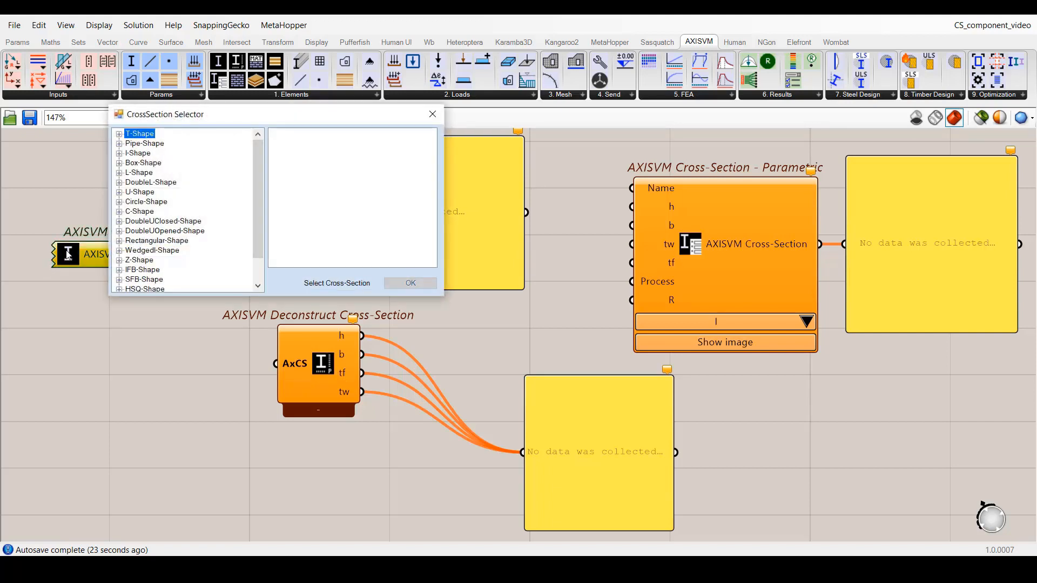
click(120, 241)
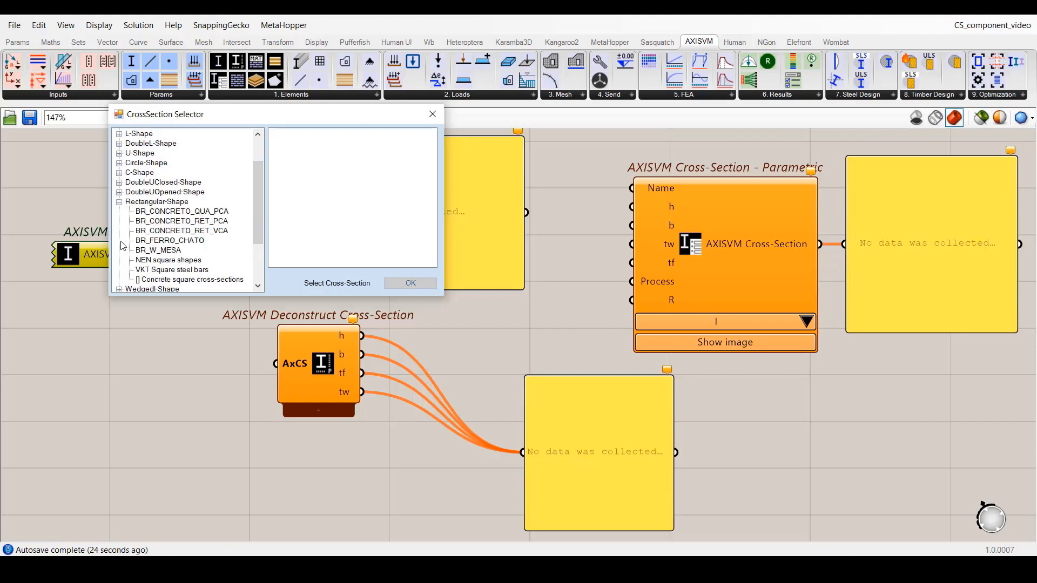
click(155, 263)
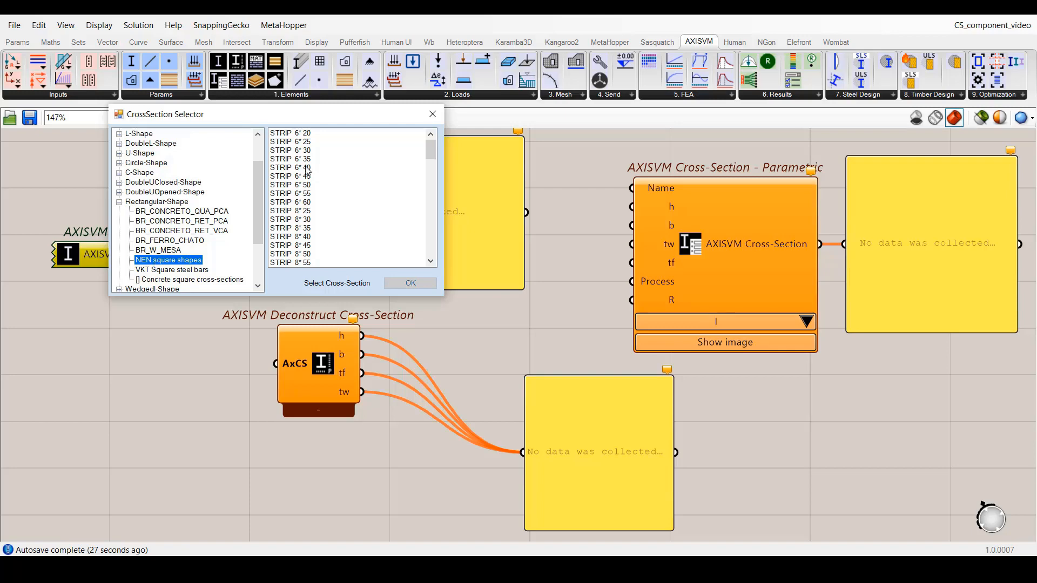
Try multi-selecting strips between STRIP 6* 30 and STRIP 8* 35, excluding STRIP 6* 35 and STRIP 6* 50.
drag(305, 152, 299, 213)
ctrl+click(299, 214)
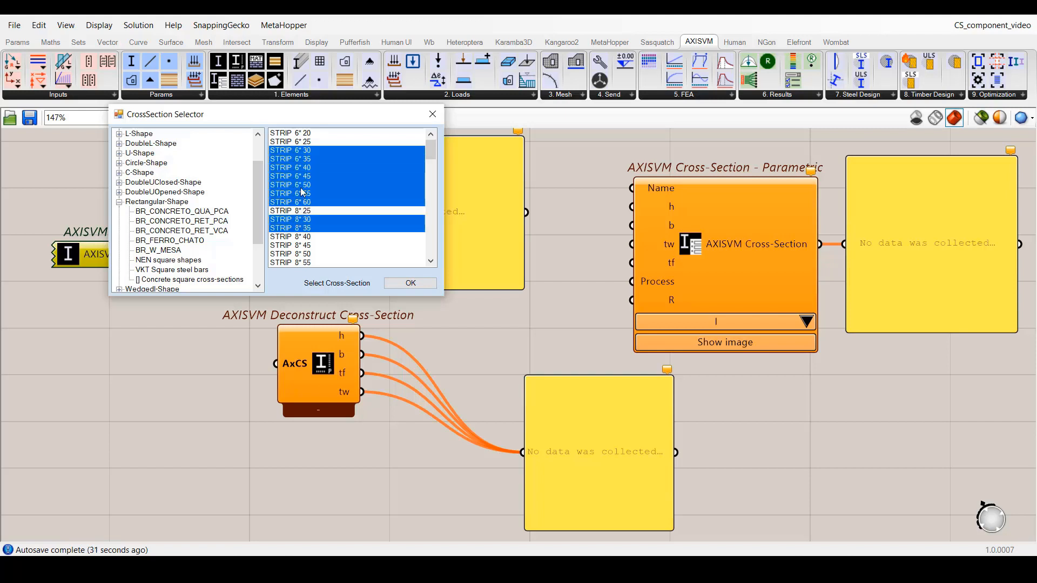
ctrl+click(303, 184)
ctrl+click(301, 159)
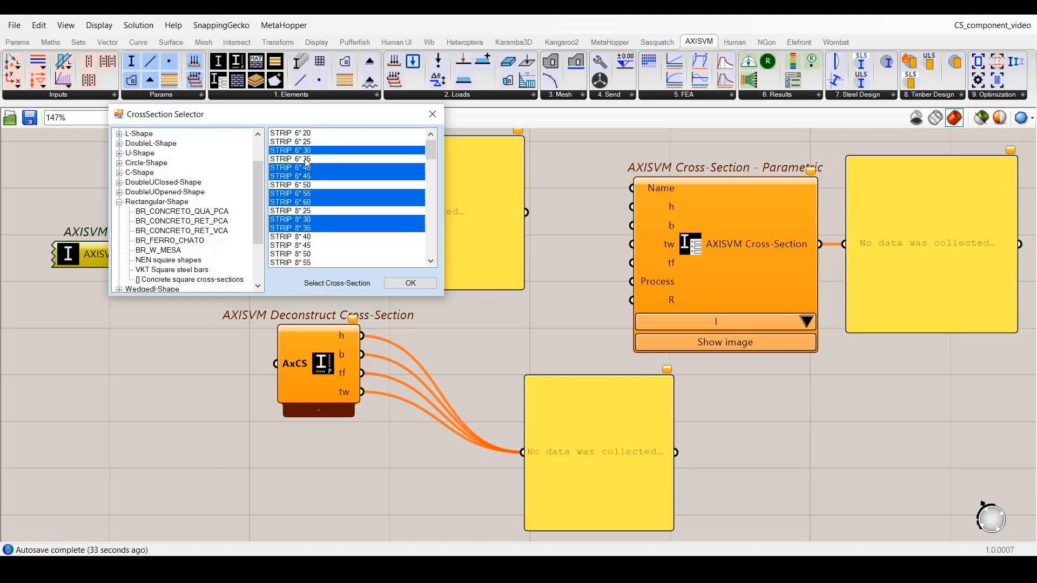
Load only STRIP 6* 35 and STRIP 6* 50 into the library cross-section parameter.
click(306, 160)
ctrl+click(309, 184)
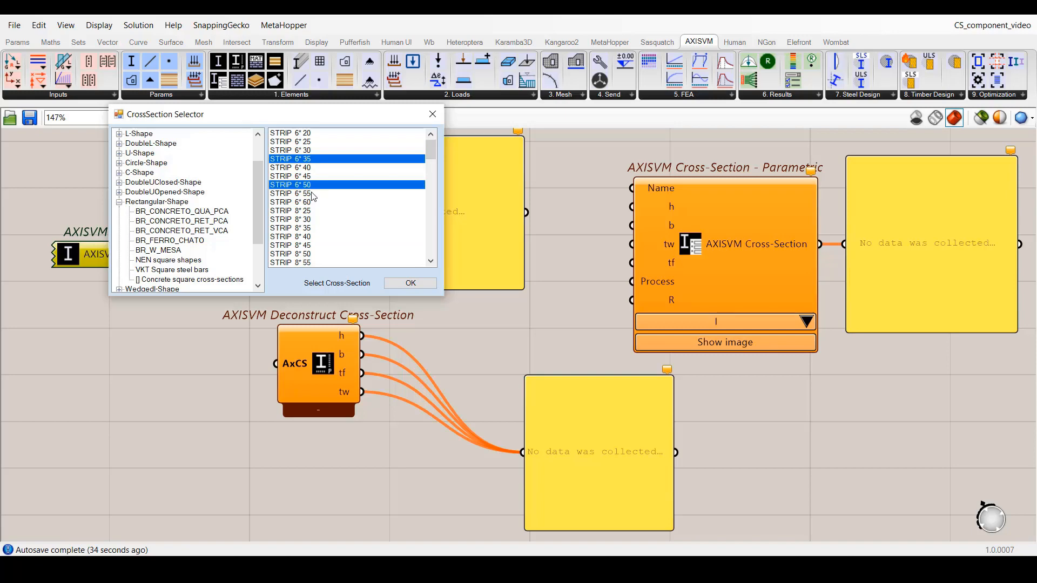
click(408, 285)
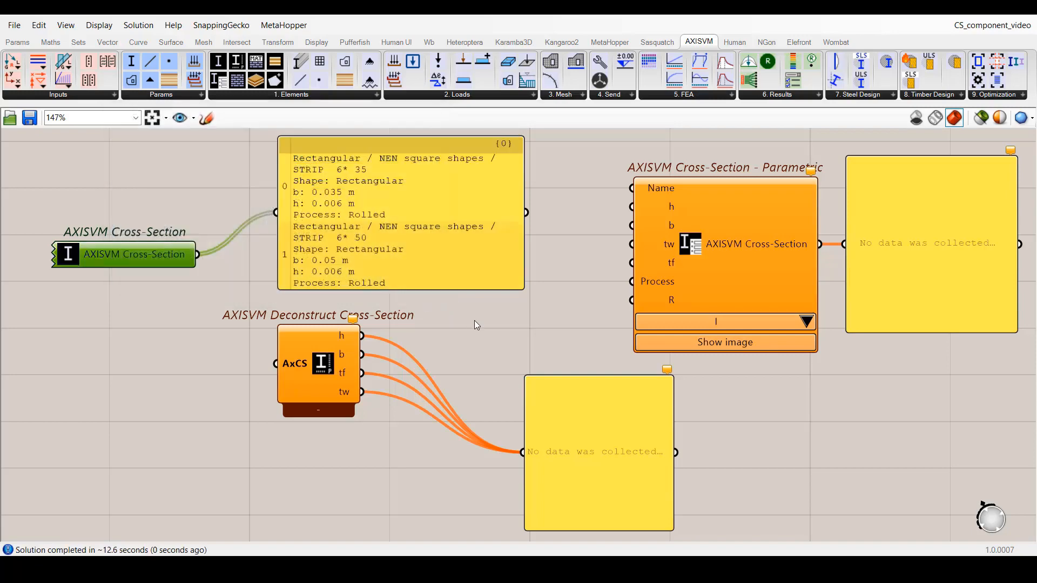
Wire the library cross-sections into Deconstruct Cross-Section with a grafted AxCS input, and match its outputs to the shape's parameters.
drag(198, 254, 275, 366)
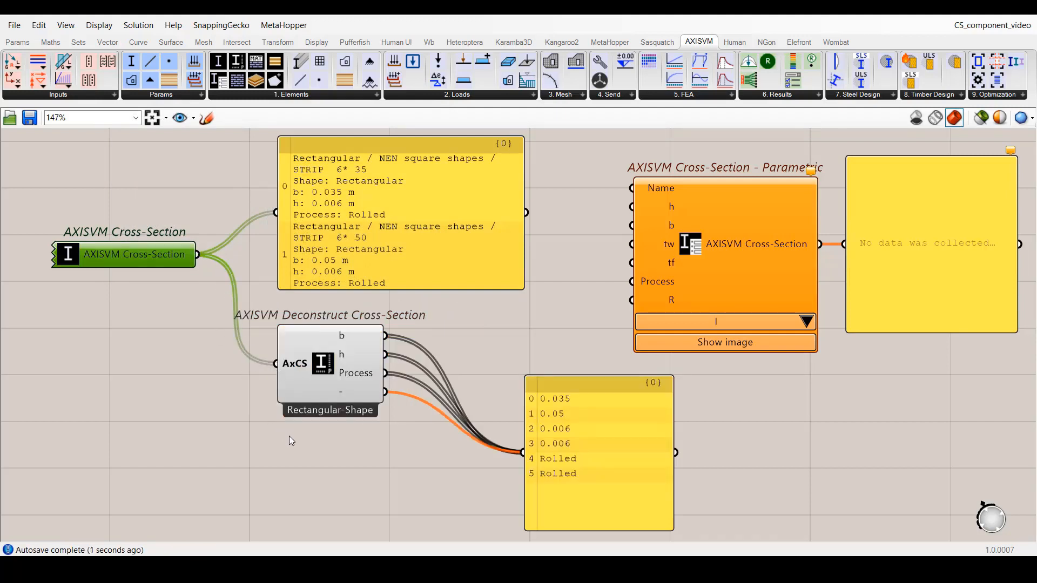
right_click(299, 364)
click(333, 425)
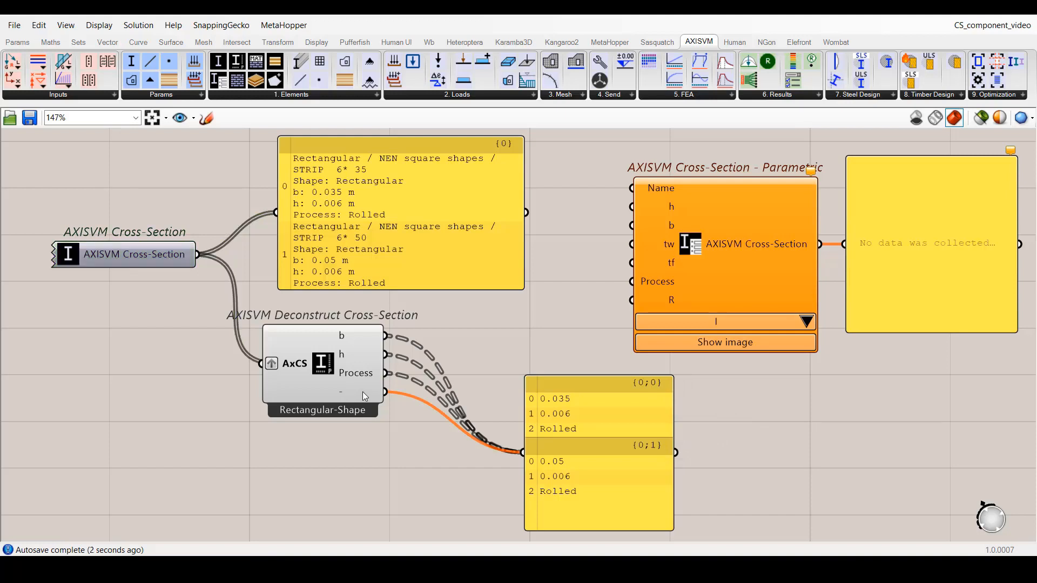
right_click(329, 365)
click(371, 435)
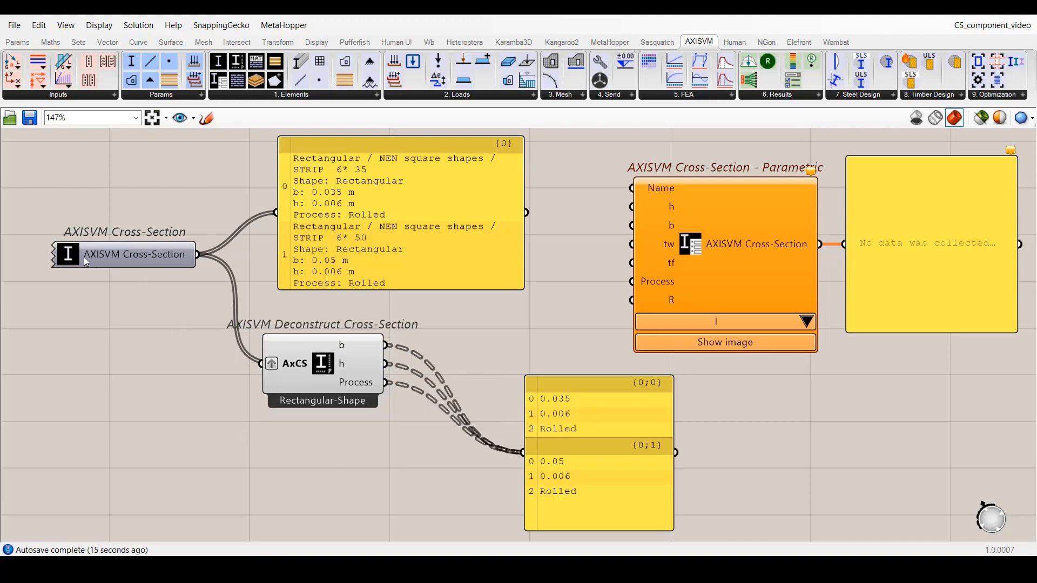
Reduce the library selection to STRIP 6* 35 and remove the graft from the deconstruct component's AxCS input.
double_click(70, 258)
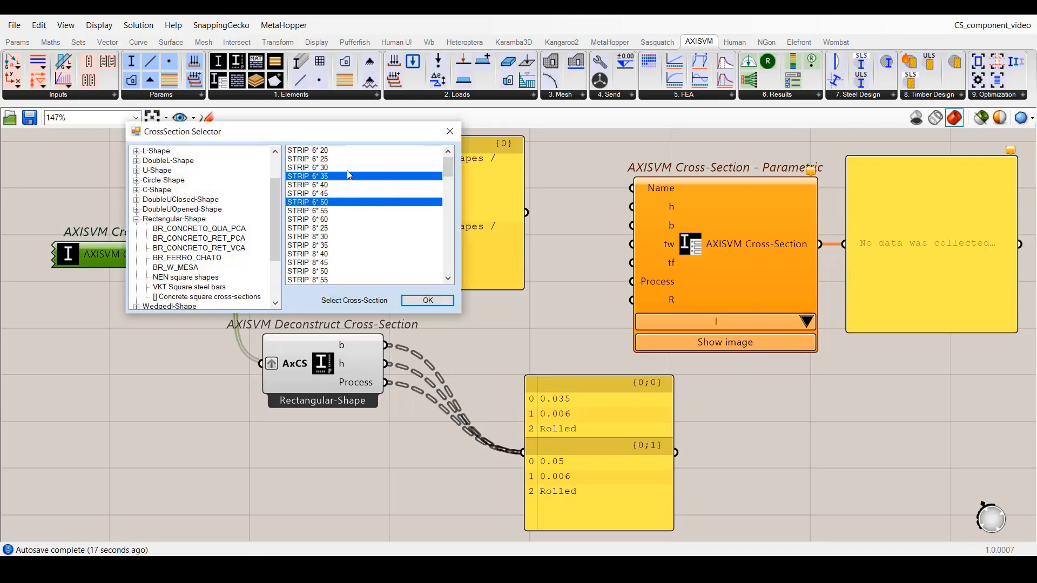
click(414, 305)
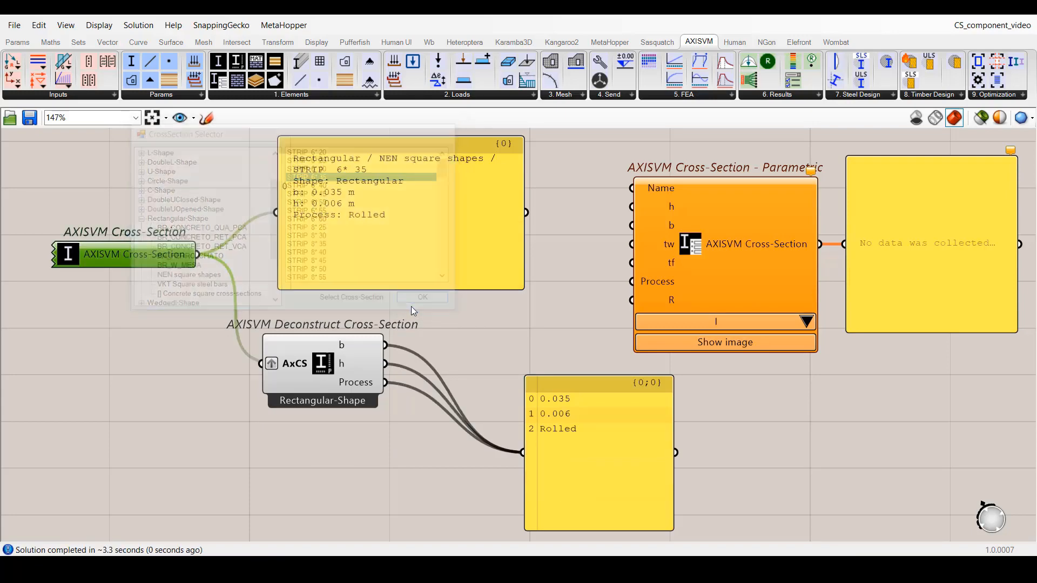
right_click(291, 366)
click(303, 427)
click(273, 426)
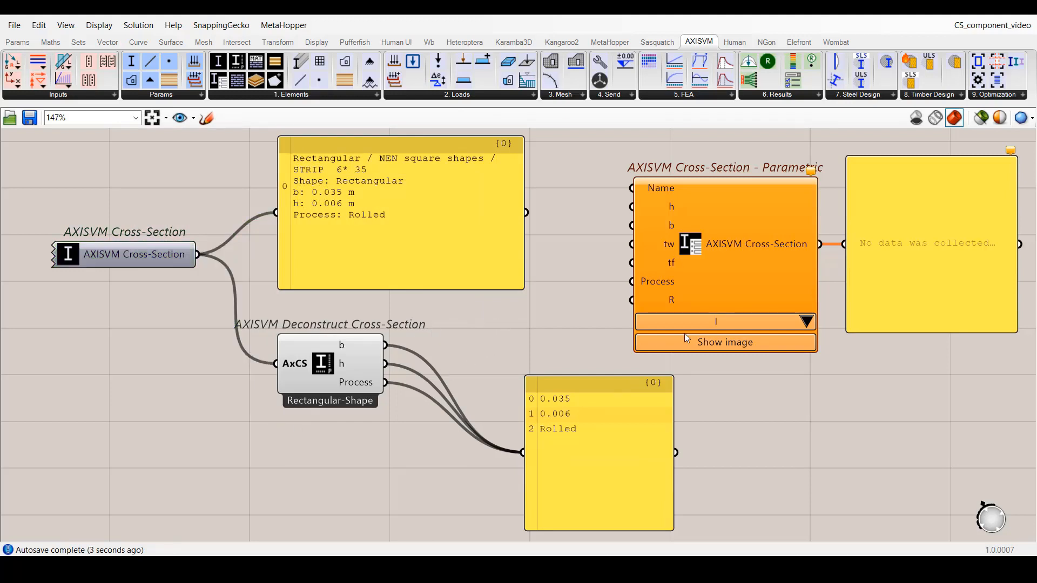
Set the parametric cross-section beside the library example to the Rectangular shape and apply the expression x*2 to its h input.
click(802, 323)
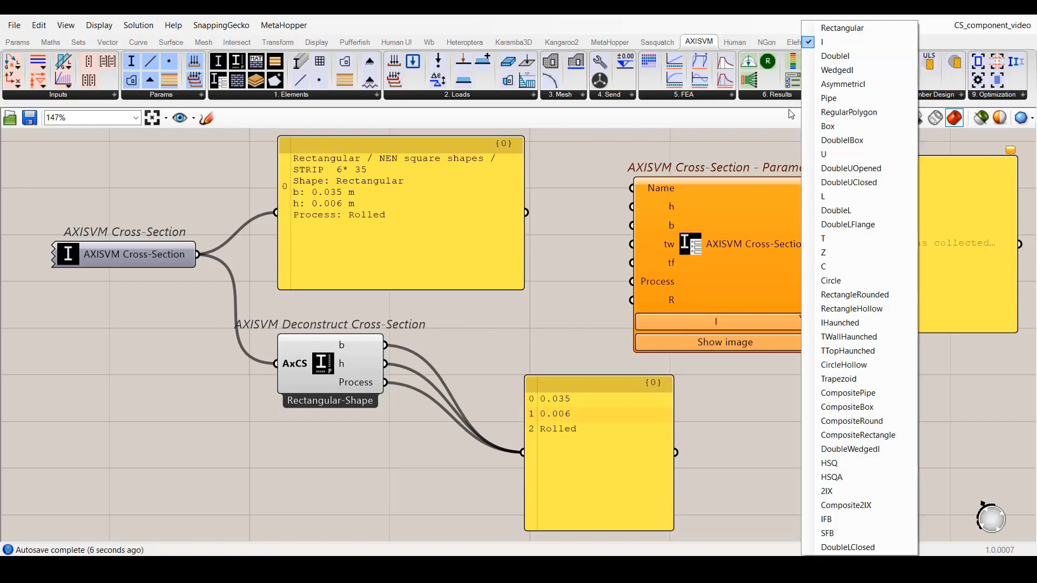
click(825, 30)
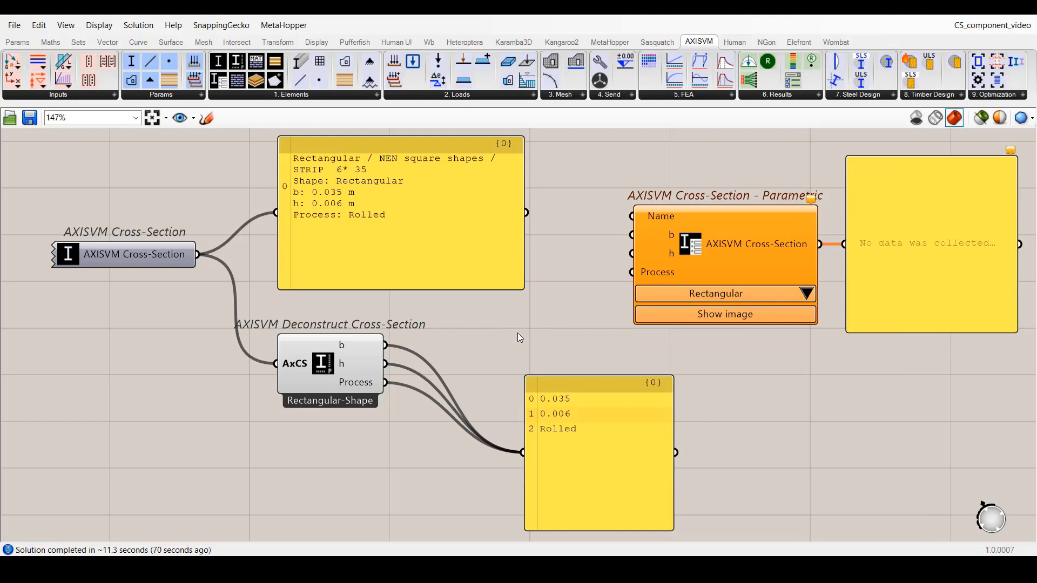
right_click(672, 254)
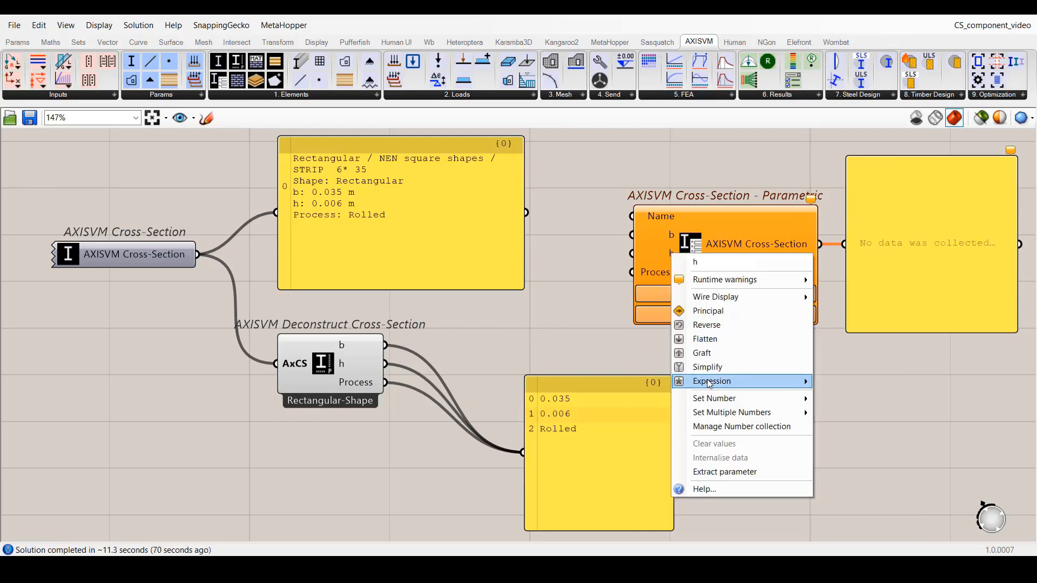
mouse_move(709, 383)
text(x*2)
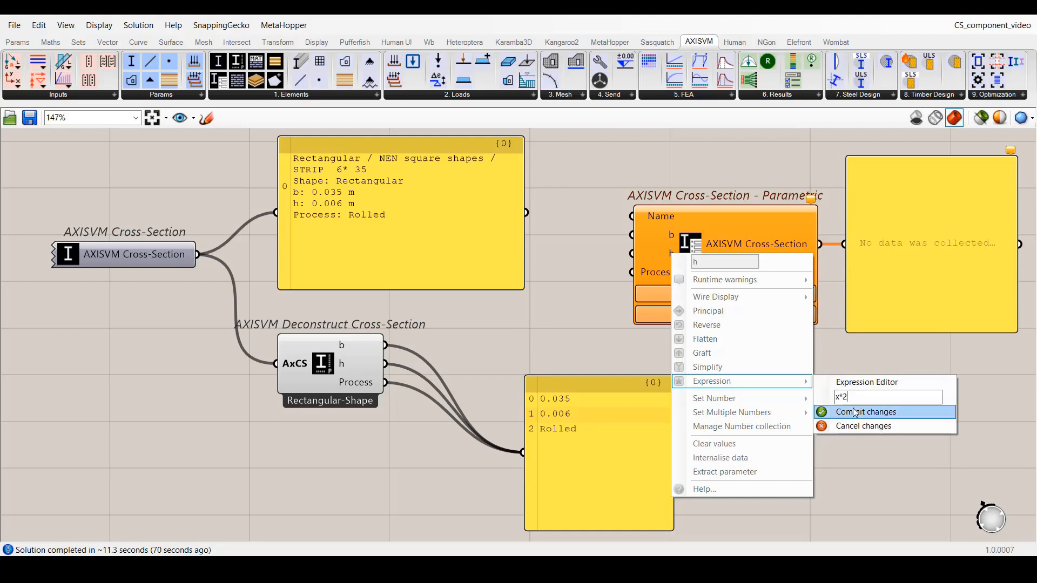
click(855, 412)
Wire the deconstructed b and h outputs to the matching inputs of the rectangular parametric cross-section.
drag(386, 345, 618, 235)
drag(387, 364, 618, 253)
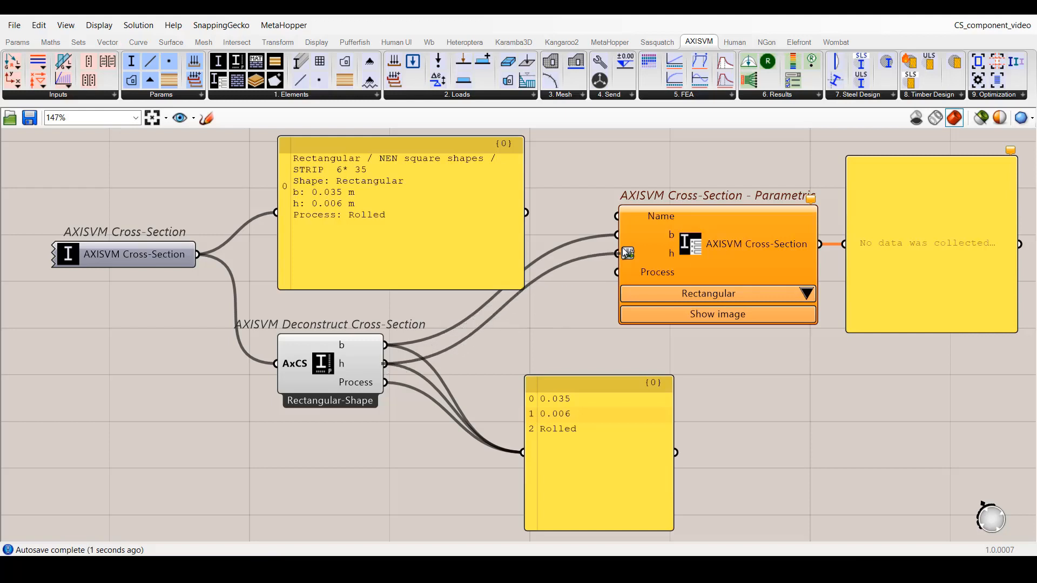
Name the rectangular cross-section 35x12 through a panel, and create a cross-section process list for its Process input to choose the process.
text(35x10)
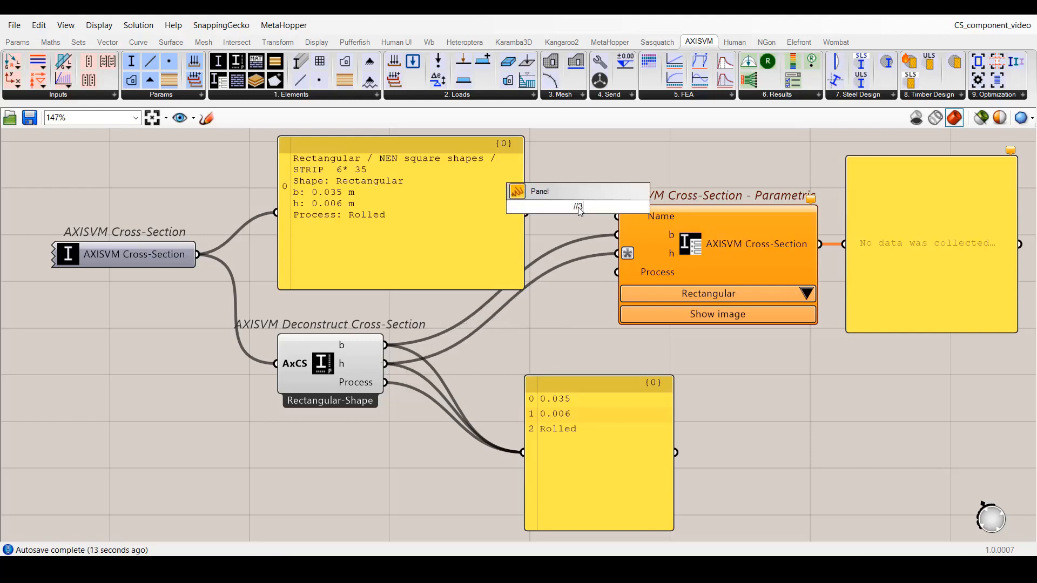
key(Return)
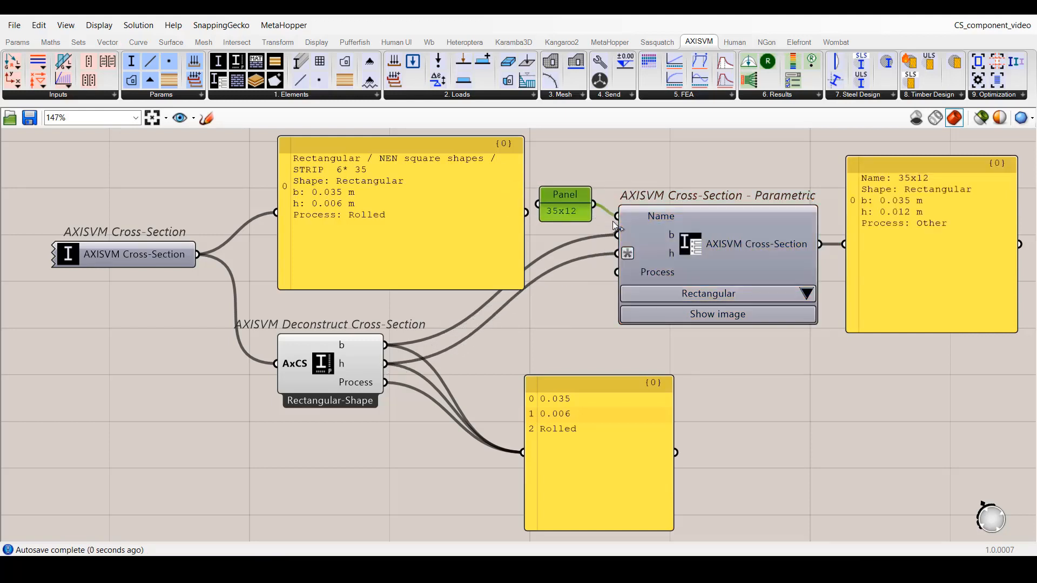
right_click(690, 247)
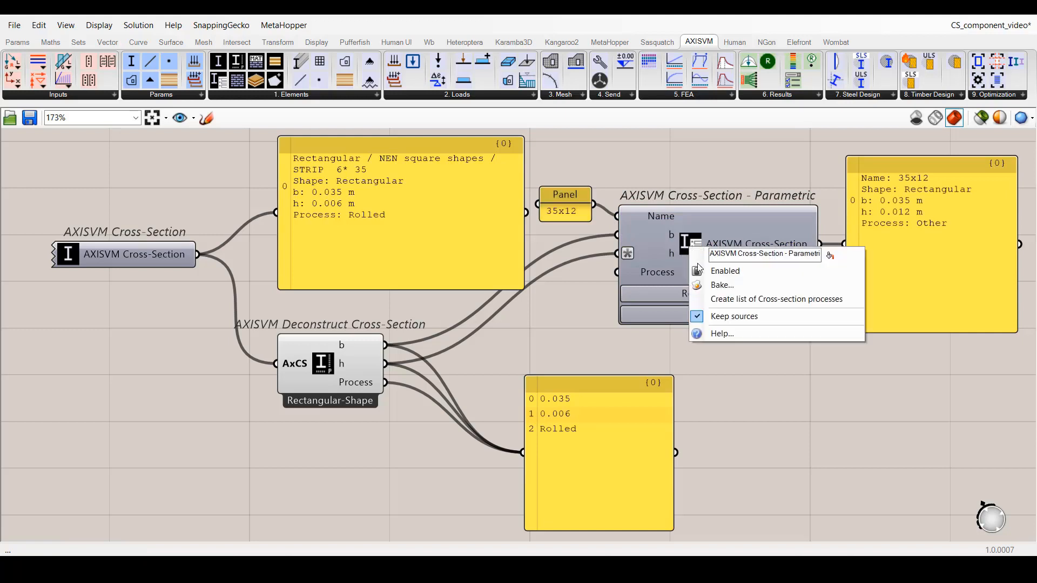
click(770, 299)
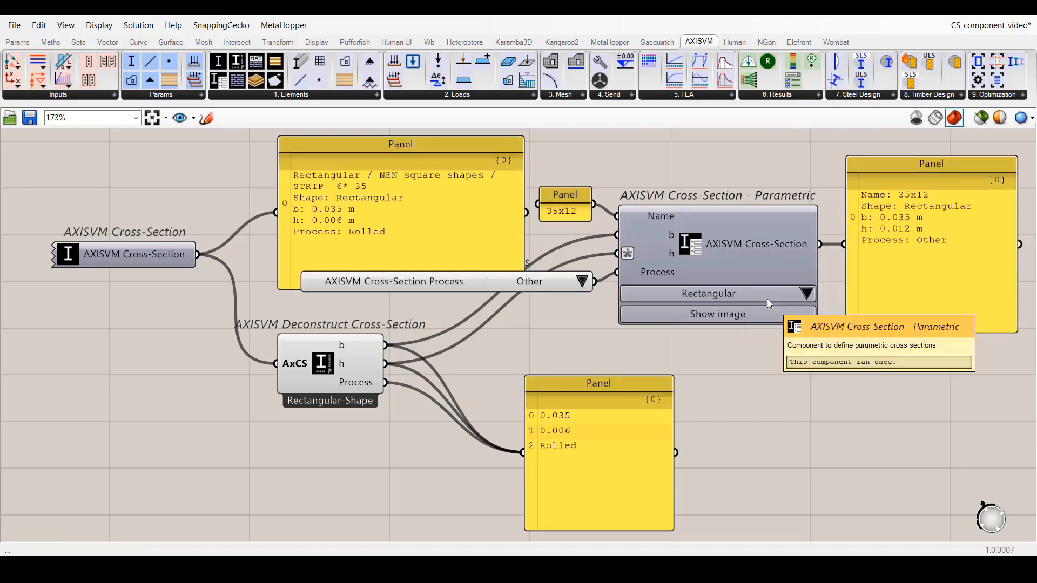
click(582, 282)
click(603, 306)
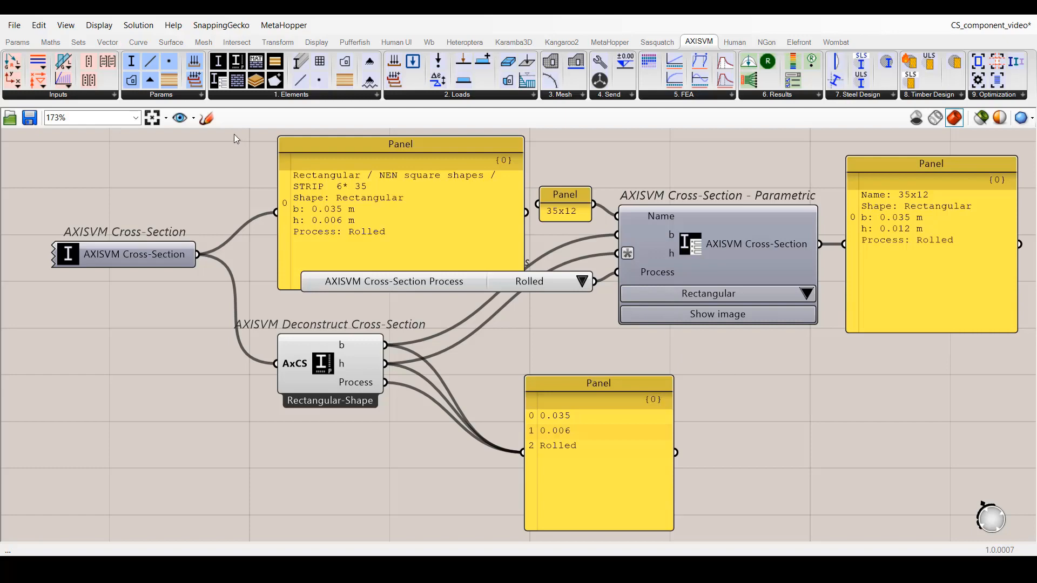
click(181, 118)
click(215, 188)
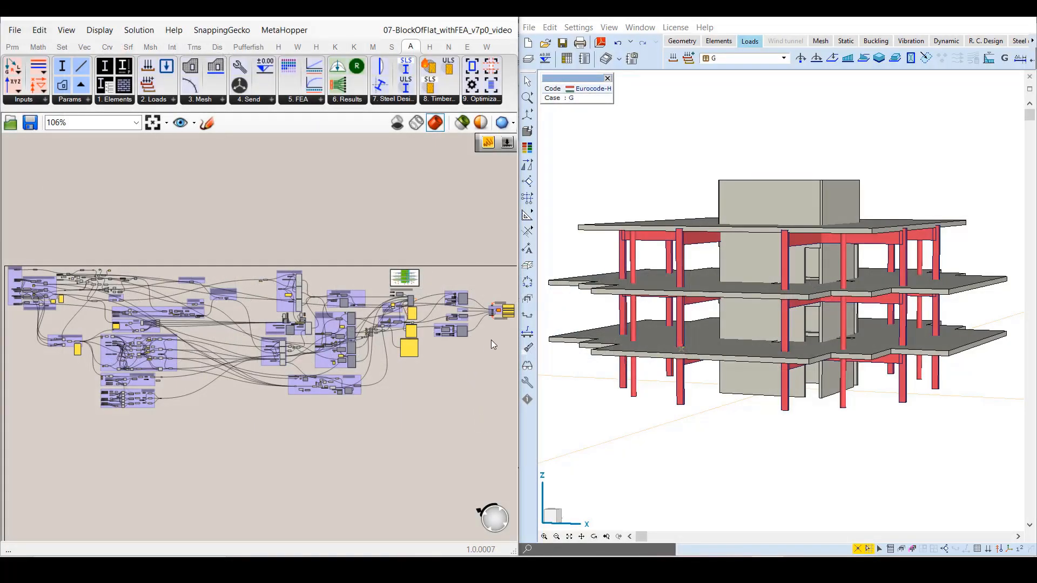
Examine the Vibration, Linear static, Buckling and Nonlinear static groups and the Analysis control group, using the saved views FEASettings and FEAControl.
scroll(478, 334, up, 5)
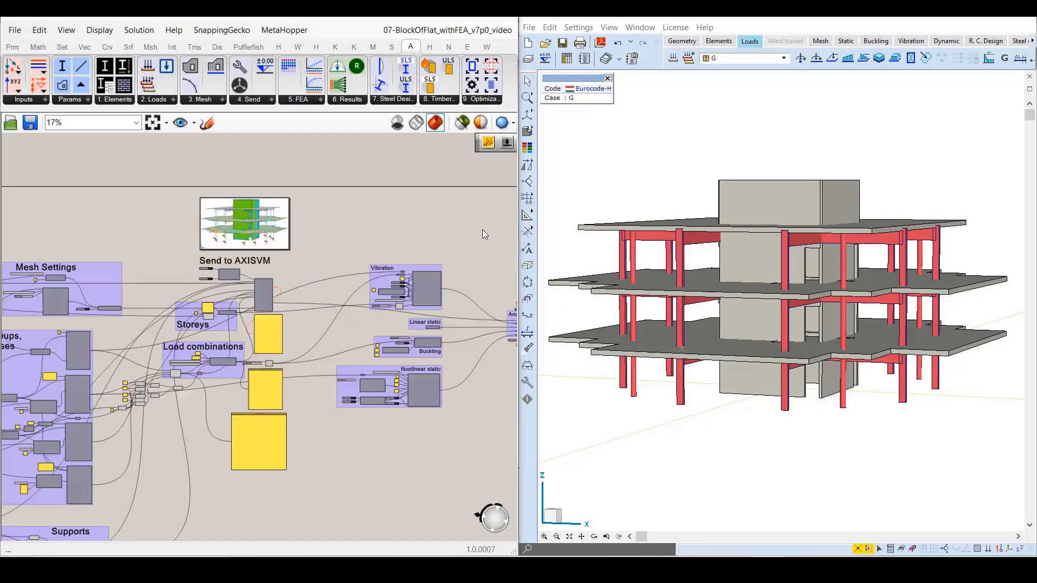
scroll(465, 362, up, 5)
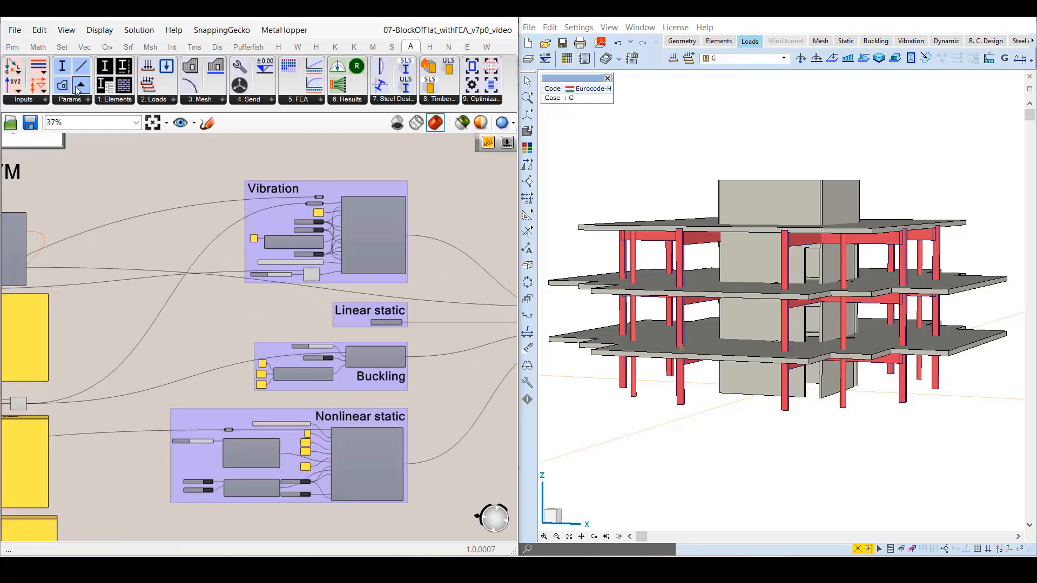
click(193, 123)
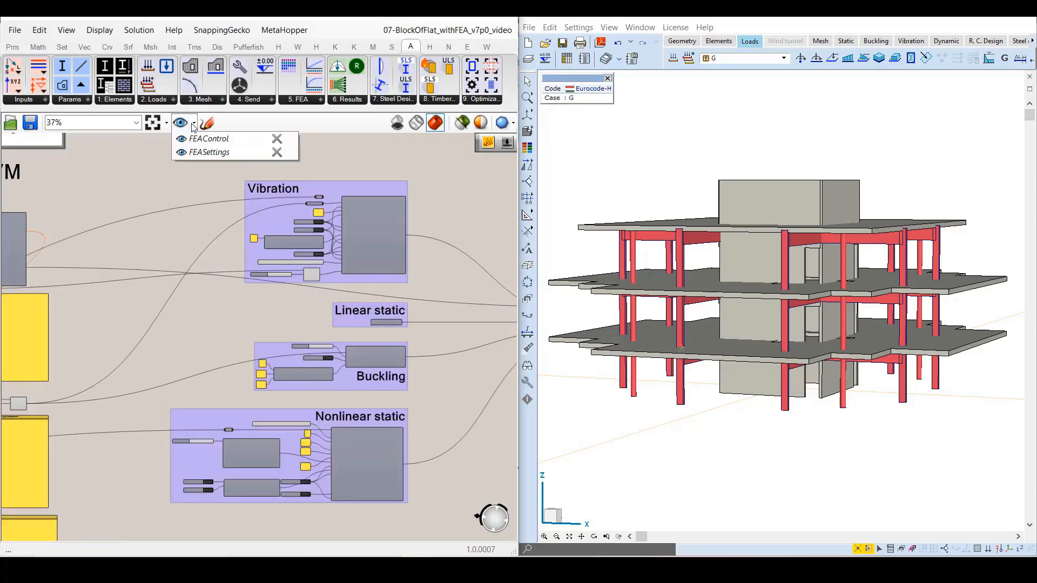
click(182, 152)
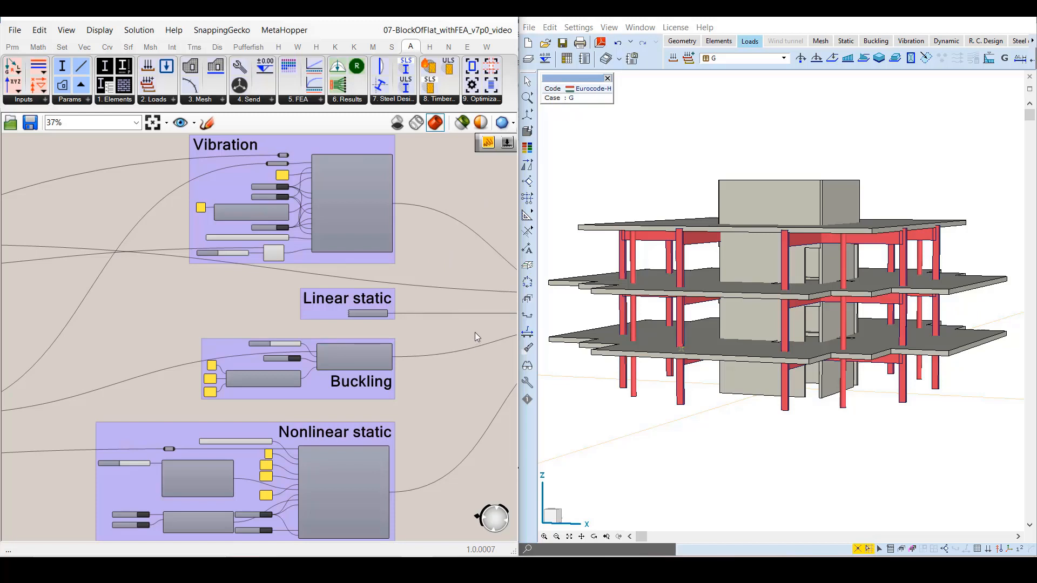
right_drag(475, 331, 198, 317)
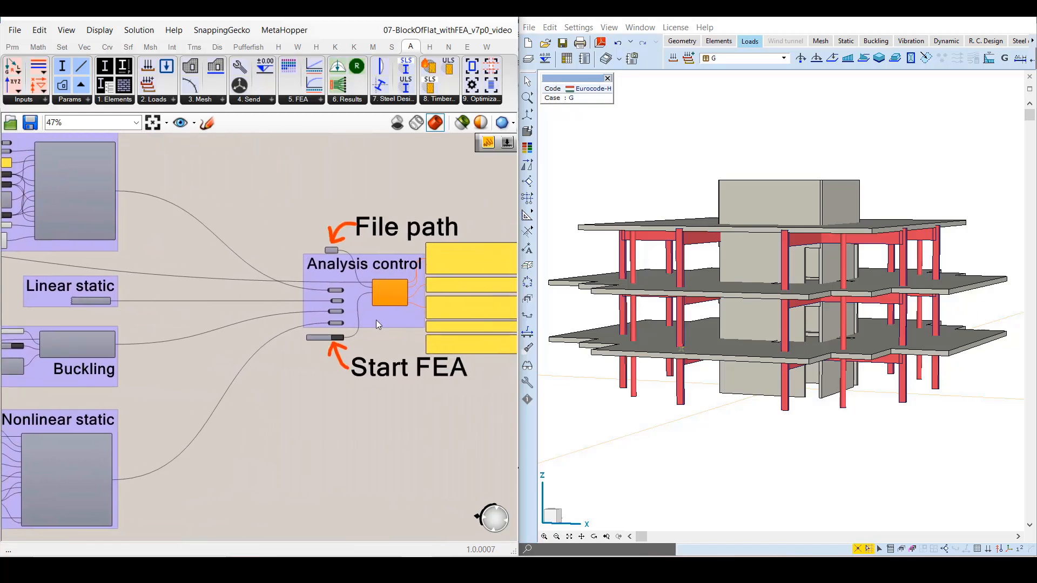
right_drag(376, 319, 258, 316)
scroll(264, 307, up, 3)
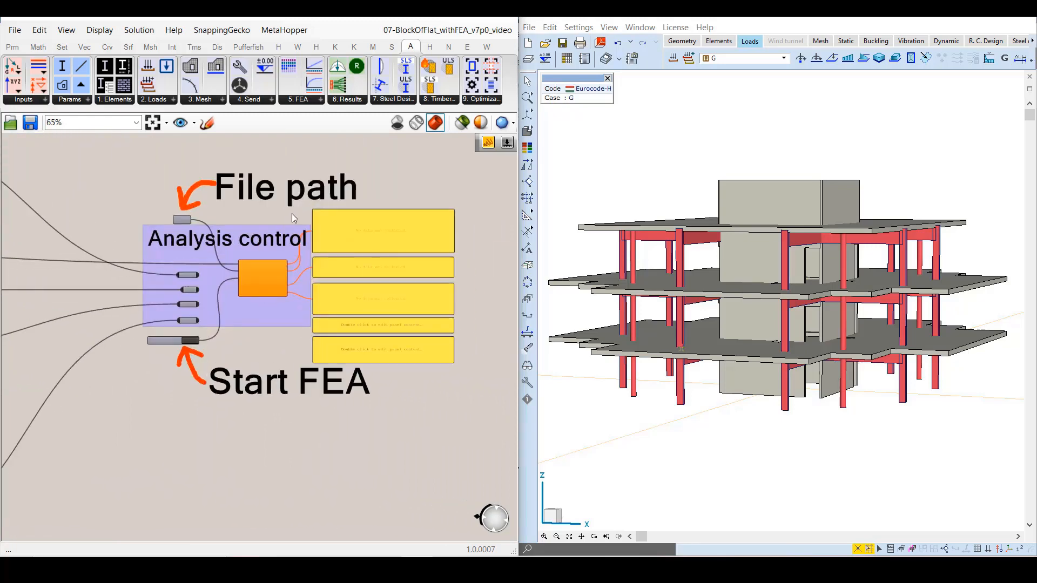
scroll(292, 218, up, 2)
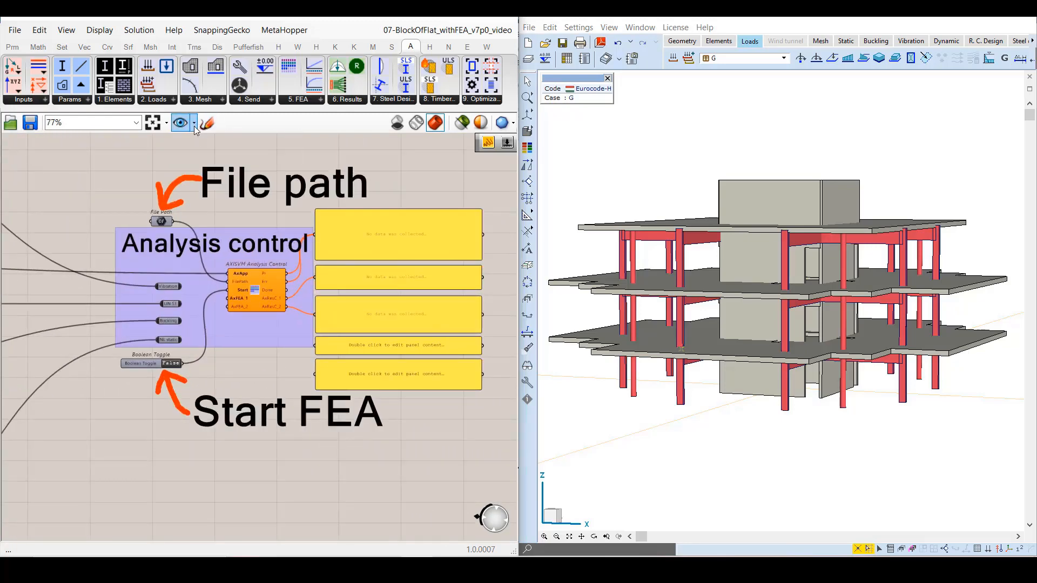
click(194, 127)
click(186, 140)
click(420, 164)
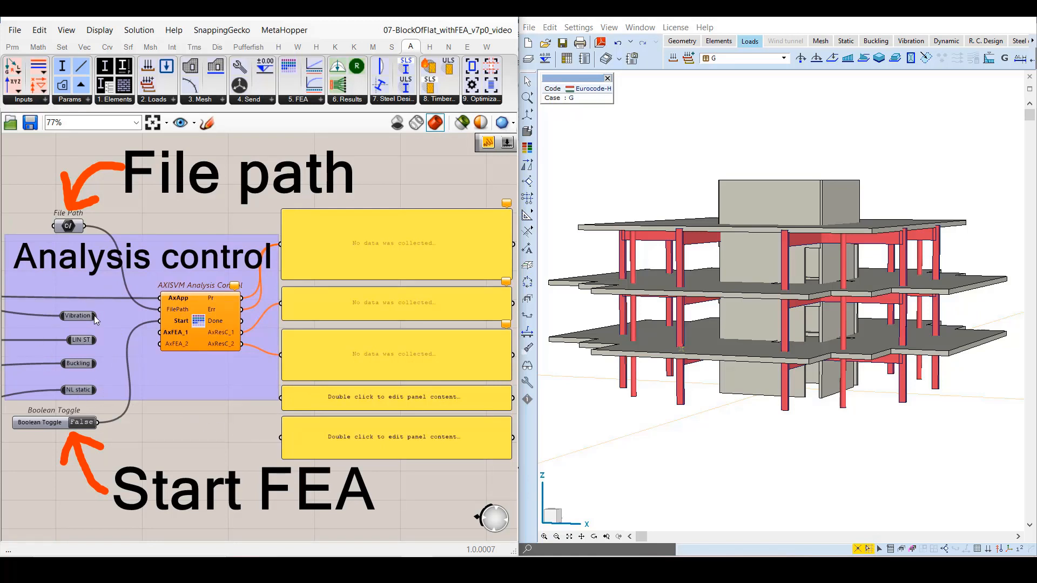
Run the vibration analysis from AxFEA_1 by setting the start toggle to True, and add the linear static settings to AxFEA_2.
drag(96, 316, 162, 332)
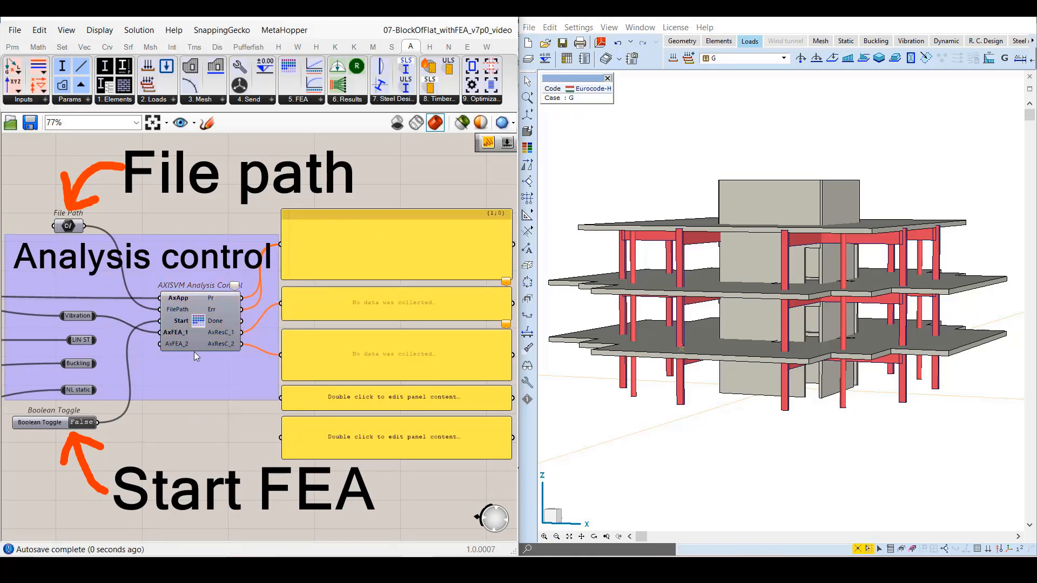
double_click(81, 422)
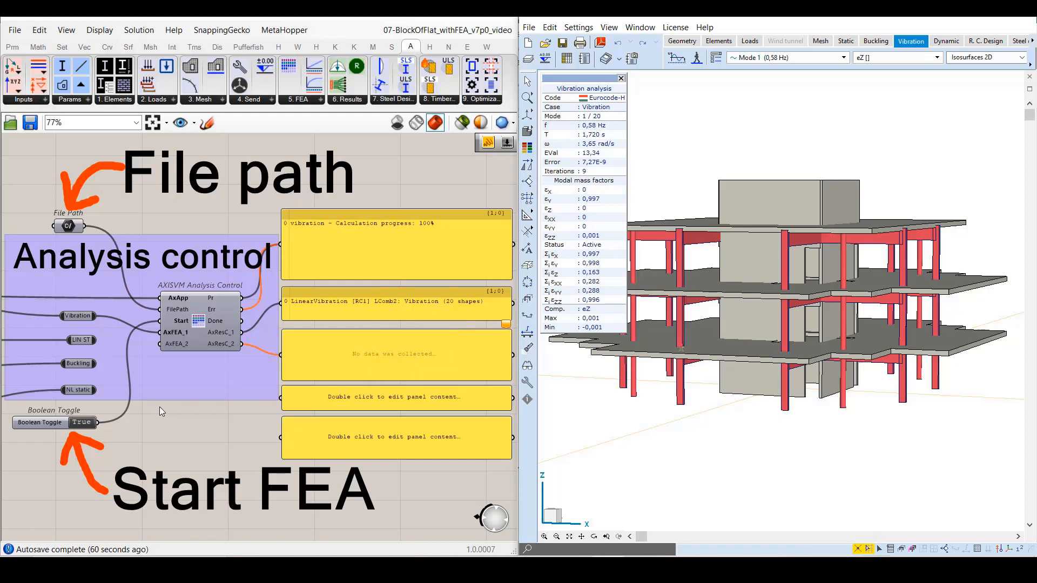
drag(97, 340, 160, 344)
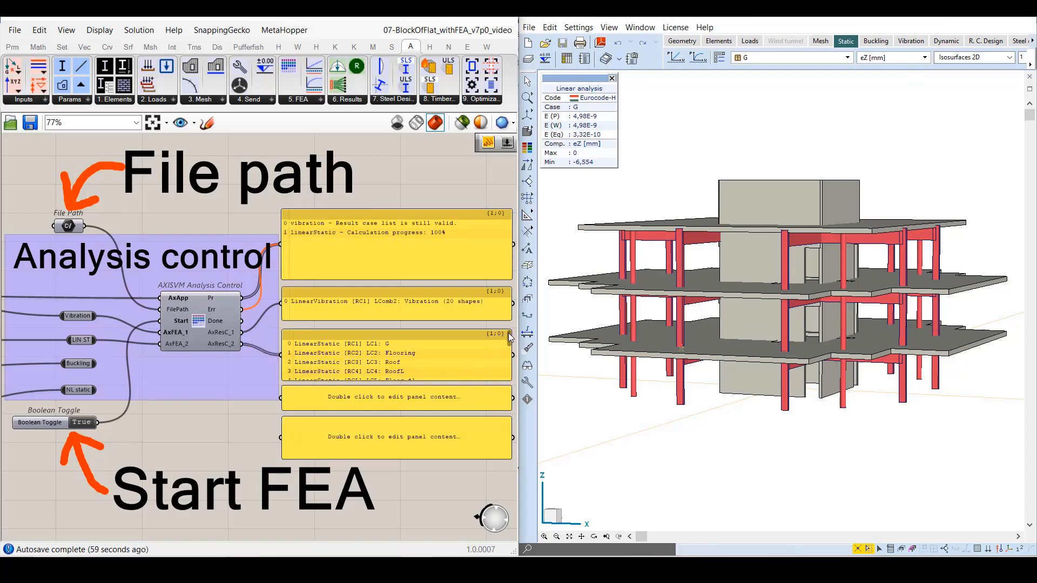
Compare the full linear static result list in the enlarged panel with the AxisVM result cases, including Envelopes and Critical combinations, and shrink the panel again.
scroll(508, 335, down, 5)
drag(440, 381, 440, 494)
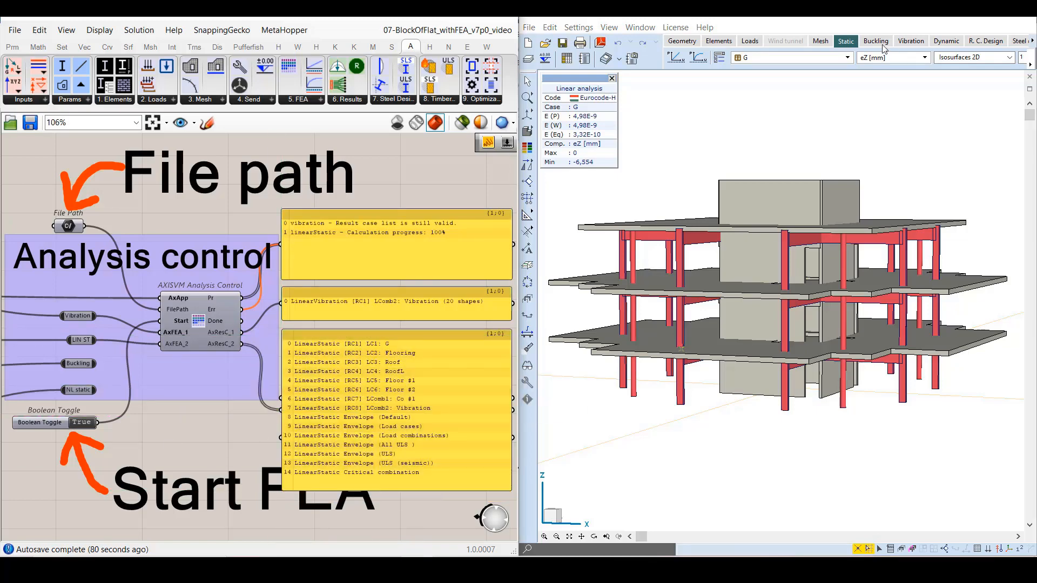
click(847, 57)
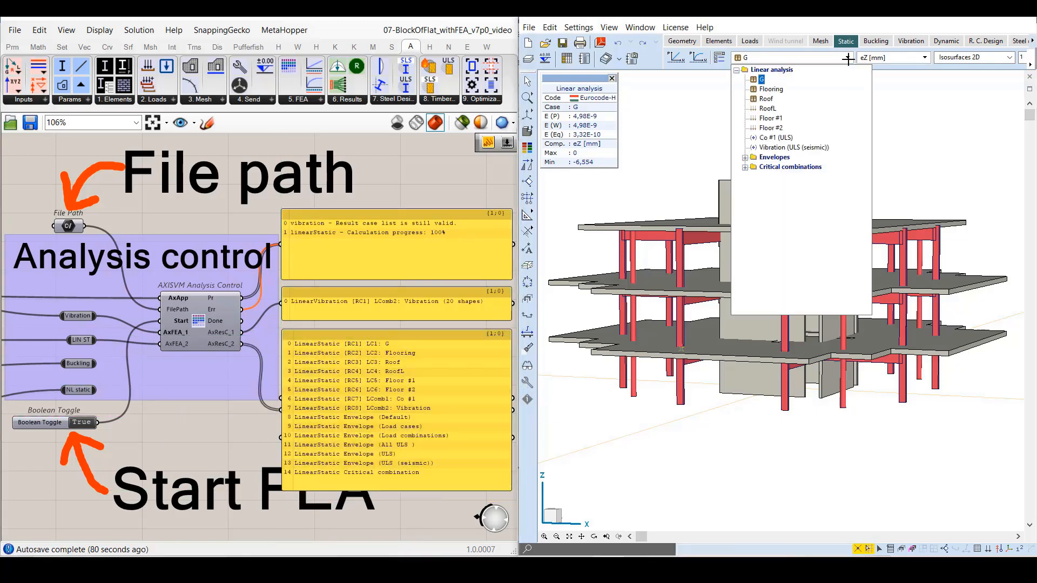
click(745, 157)
click(745, 226)
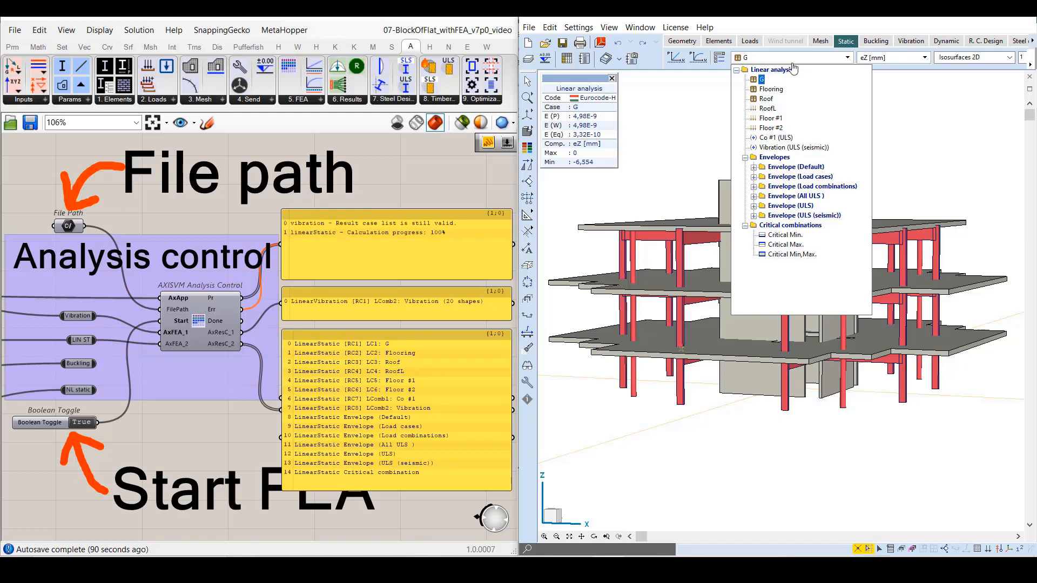
click(847, 57)
drag(389, 490, 379, 355)
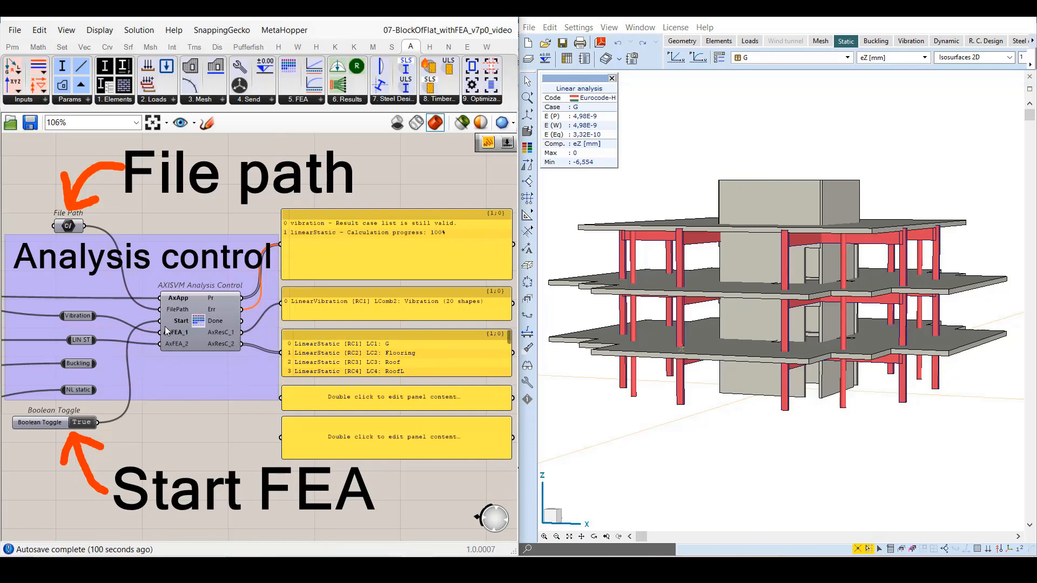
Add the inputs AxFEA_3 and AxFEA_4 to the Analysis Control component and restore the saved FEAControl view.
scroll(157, 347, up, 5)
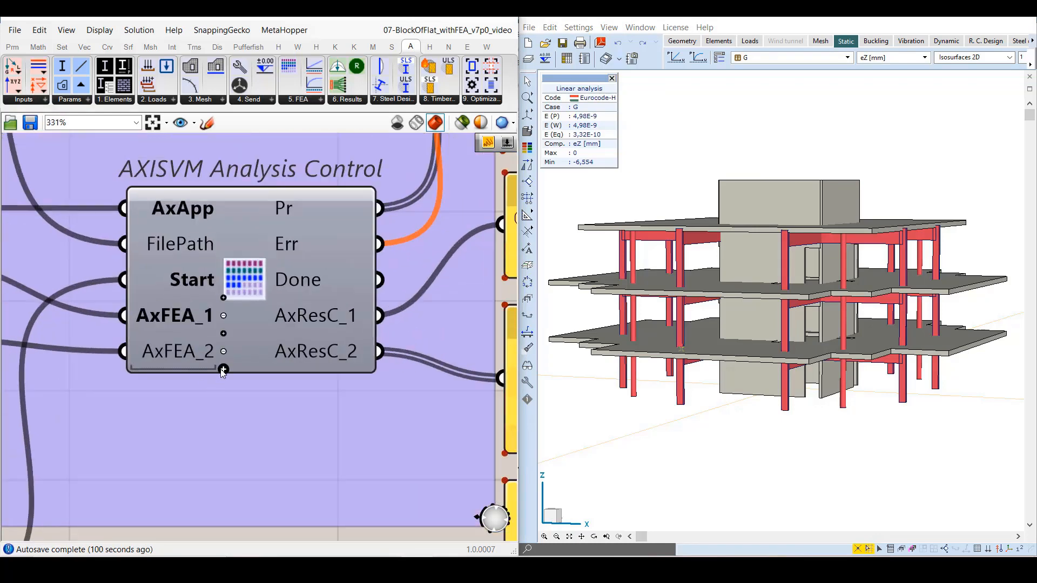
click(223, 370)
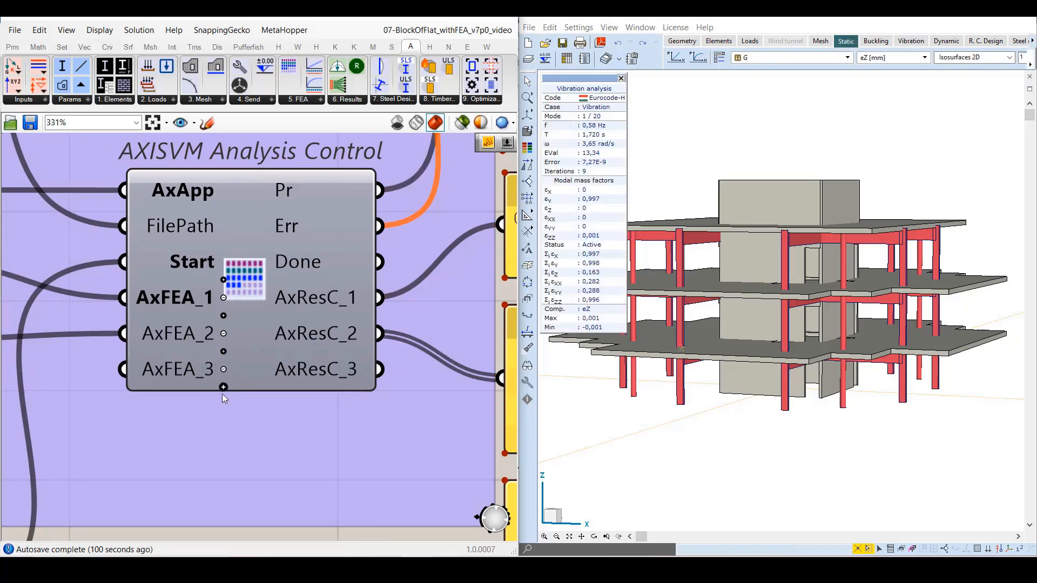
click(223, 388)
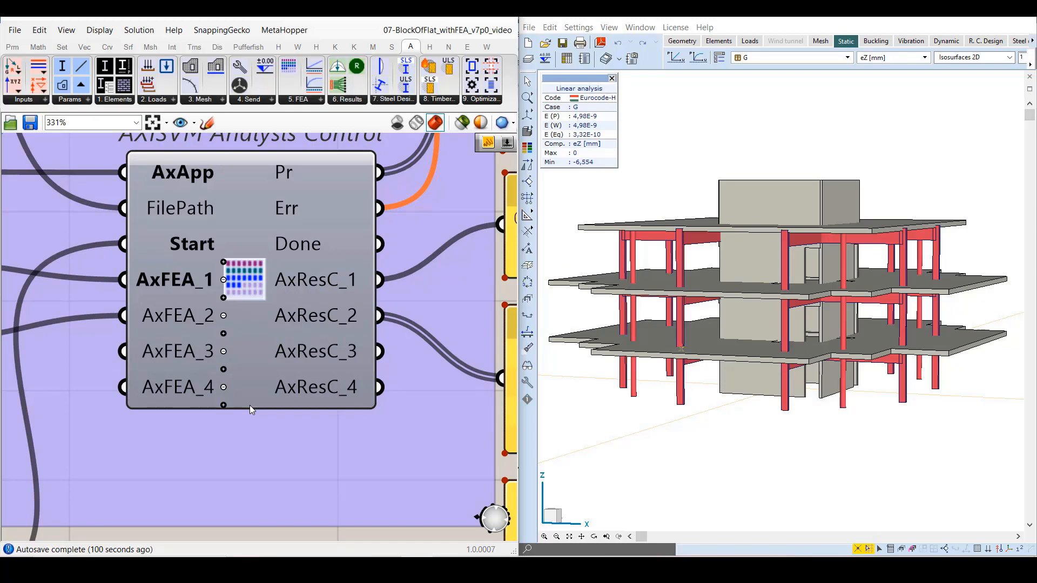
click(180, 124)
click(181, 139)
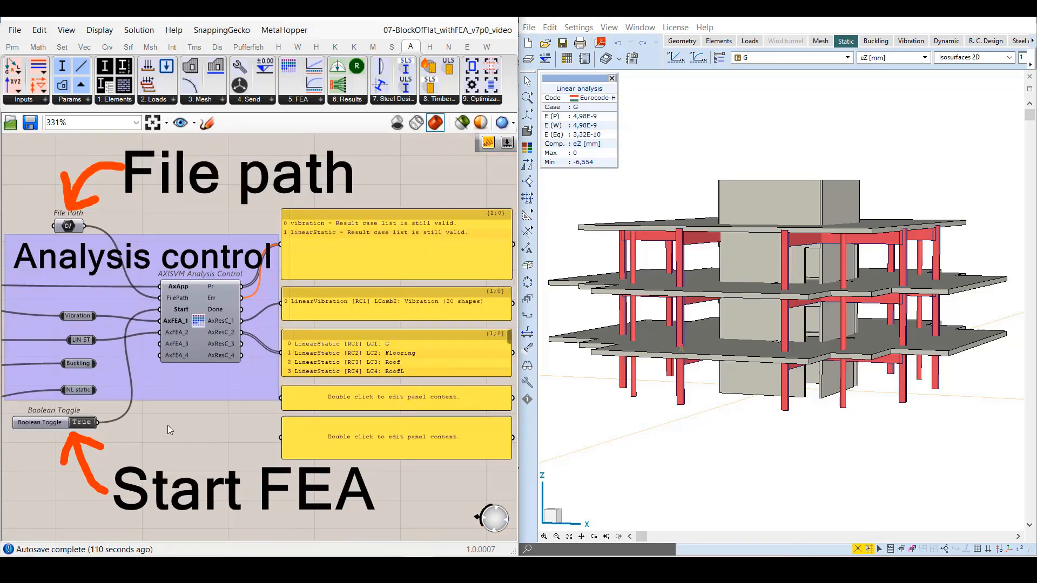
With the start toggle at False, wire Buckling to AxFEA_3 and NL static to AxFEA_4, and restart the analysis.
double_click(80, 422)
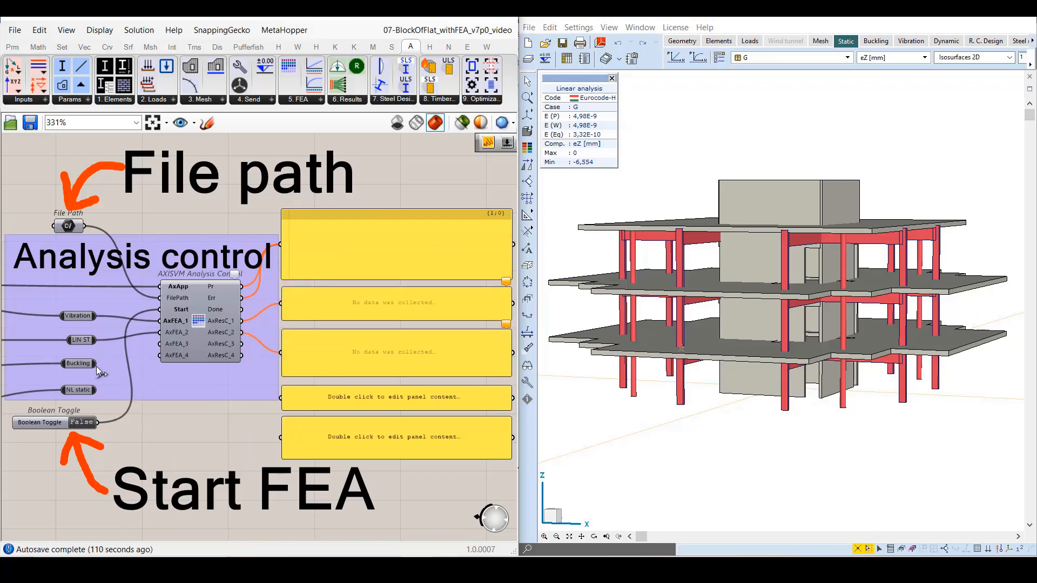
drag(96, 363, 159, 344)
drag(95, 390, 160, 355)
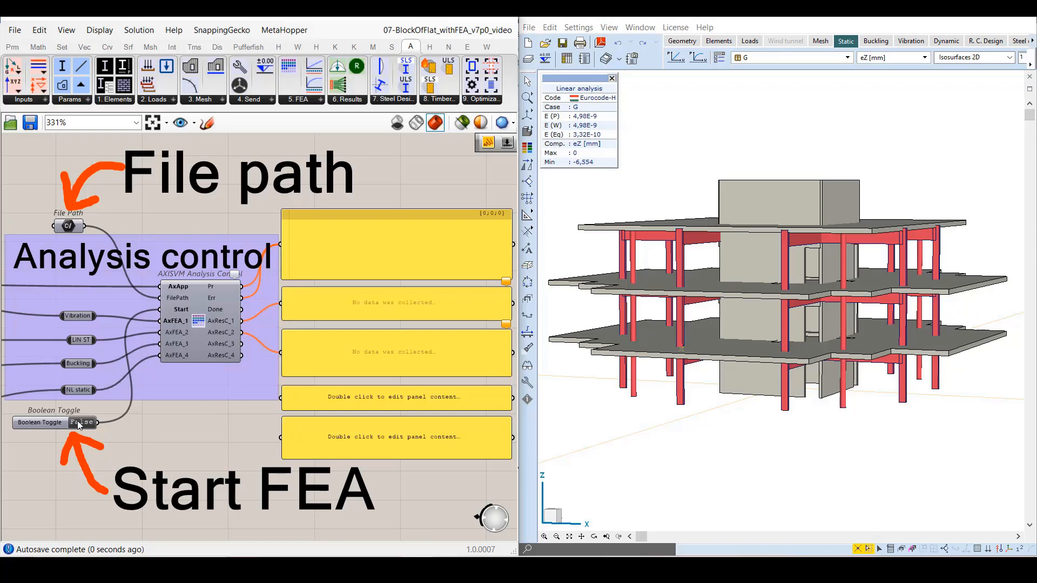
double_click(77, 420)
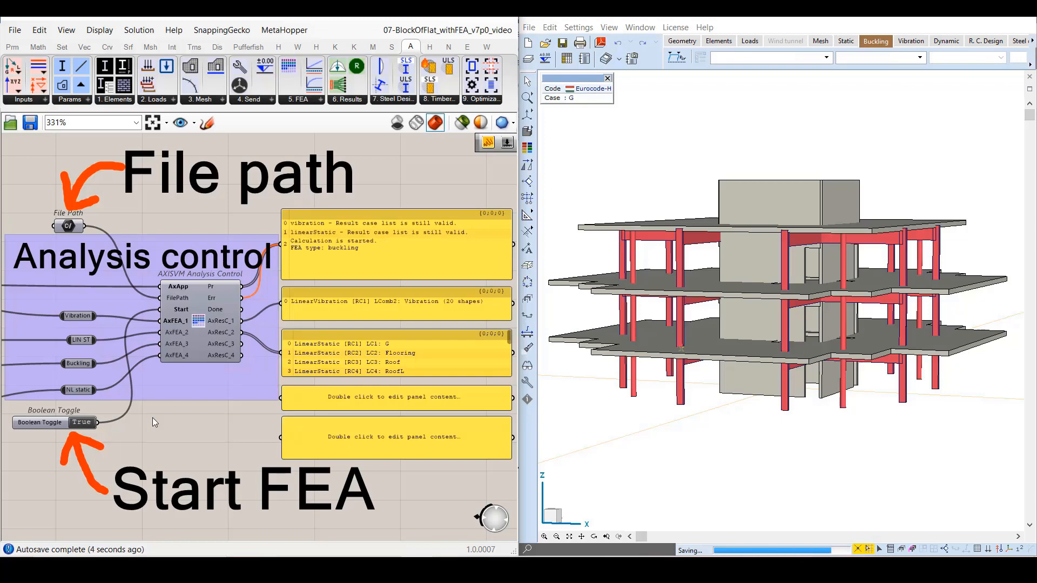
Connect the AxResC_3 and AxResC_4 outputs to the two empty panels.
drag(242, 343, 280, 398)
drag(242, 356, 280, 438)
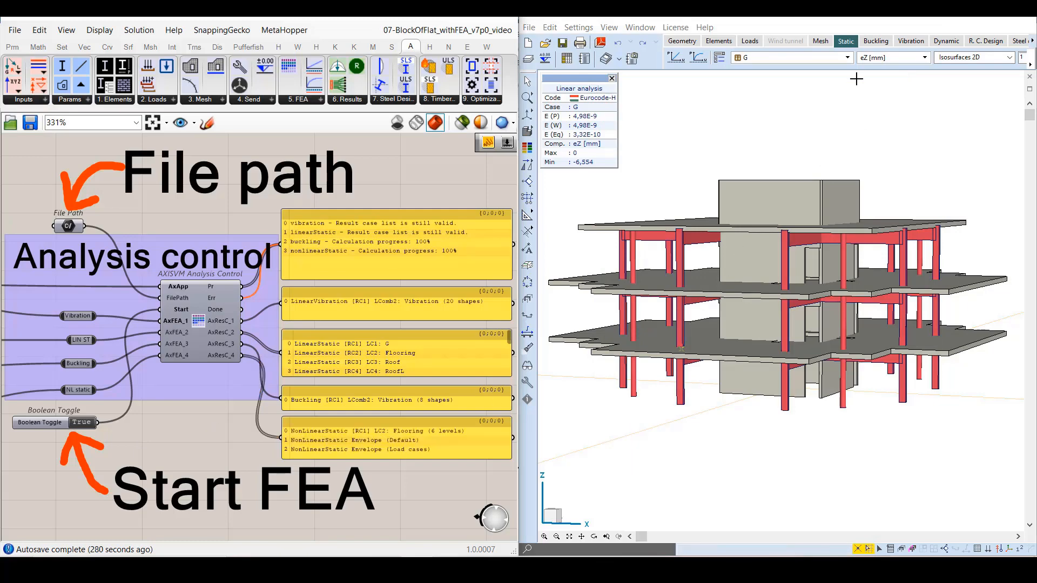
Compare the nonlinear result panel with the Flooring and Envelopes entries under Nonlinear analysis in the AxisVM result case list.
click(848, 58)
scroll(739, 307, down, 5)
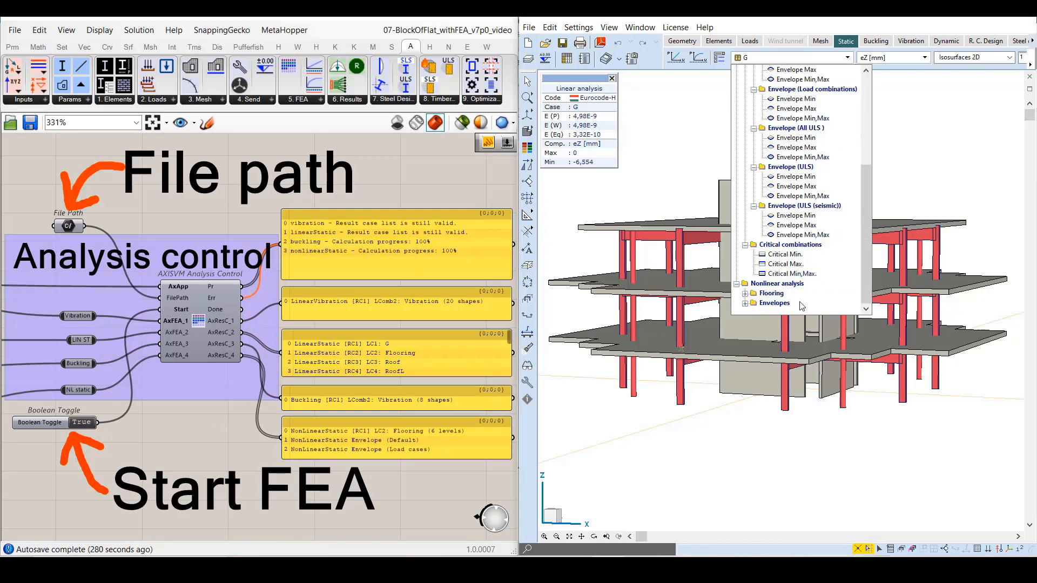
click(745, 293)
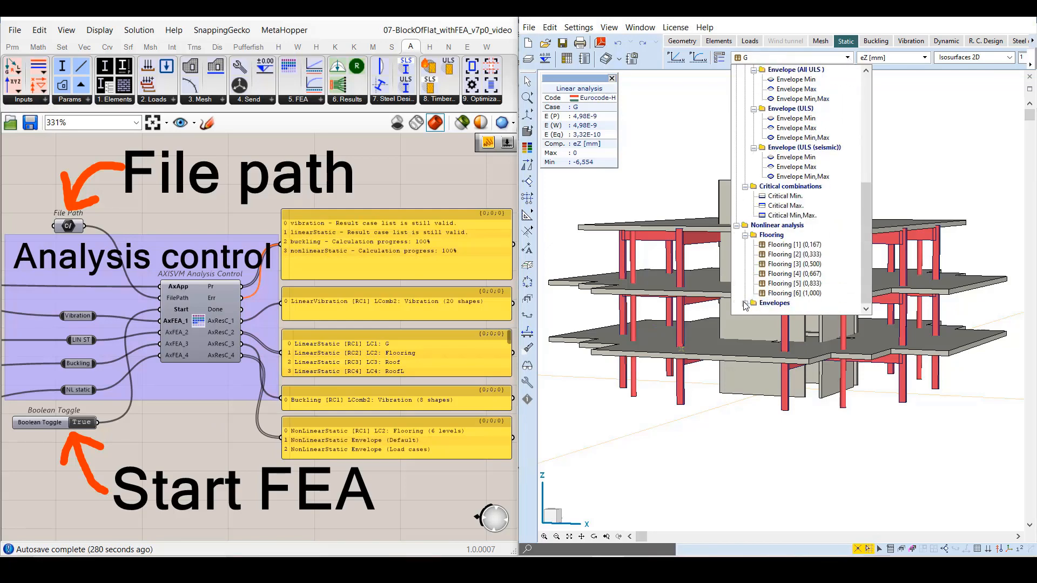
click(746, 304)
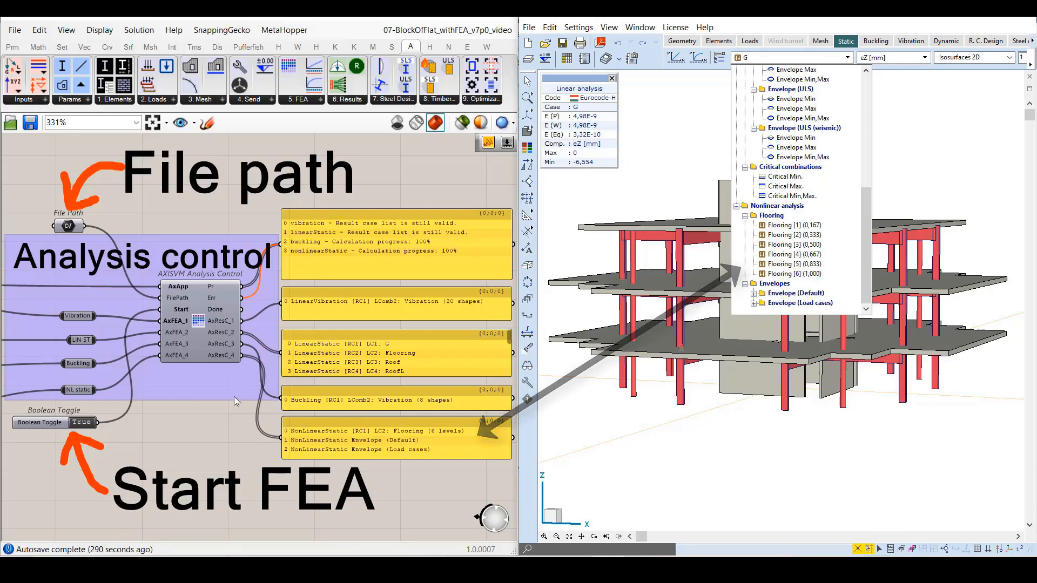
click(224, 413)
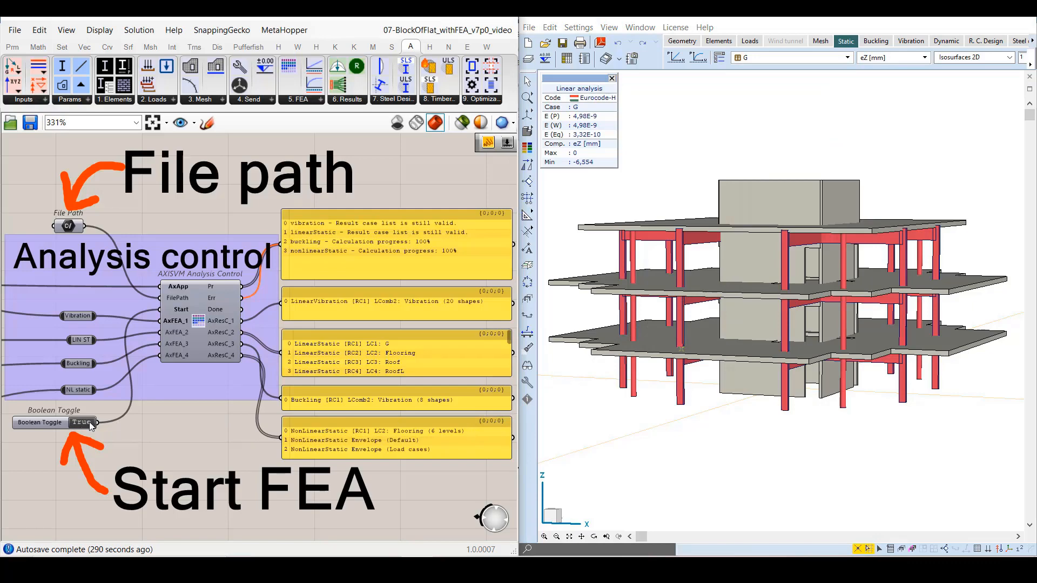
Remove the middle AxFEA inputs from the Analysis Control component so that only the first and last analyses are kept.
scroll(186, 345, up, 3)
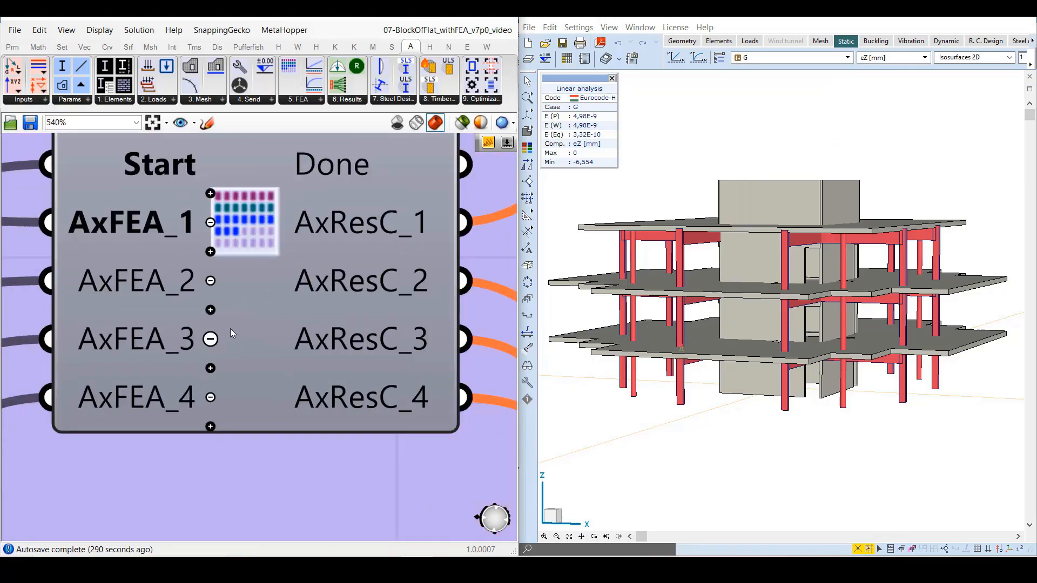
click(210, 281)
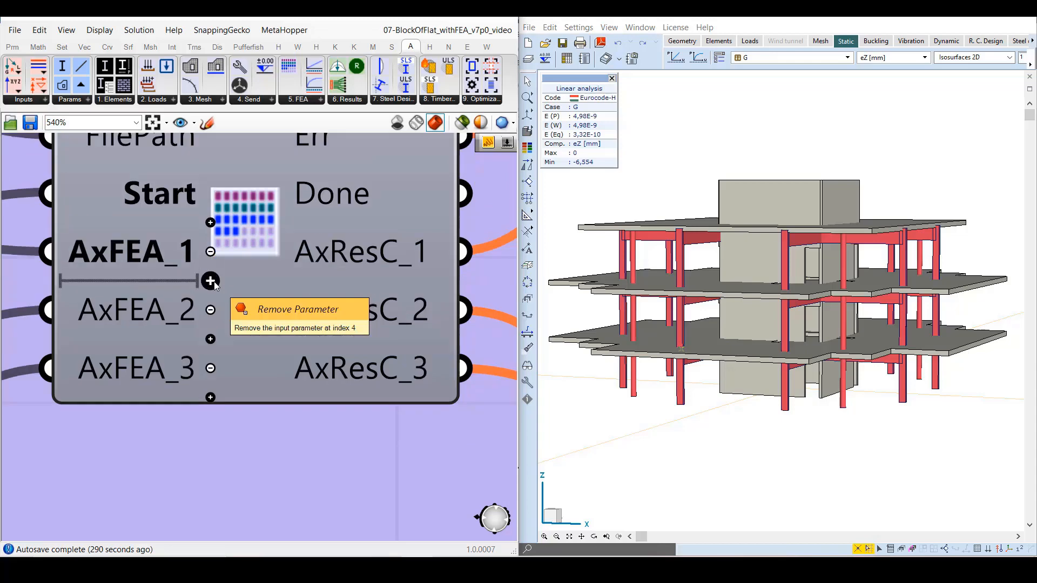
click(211, 310)
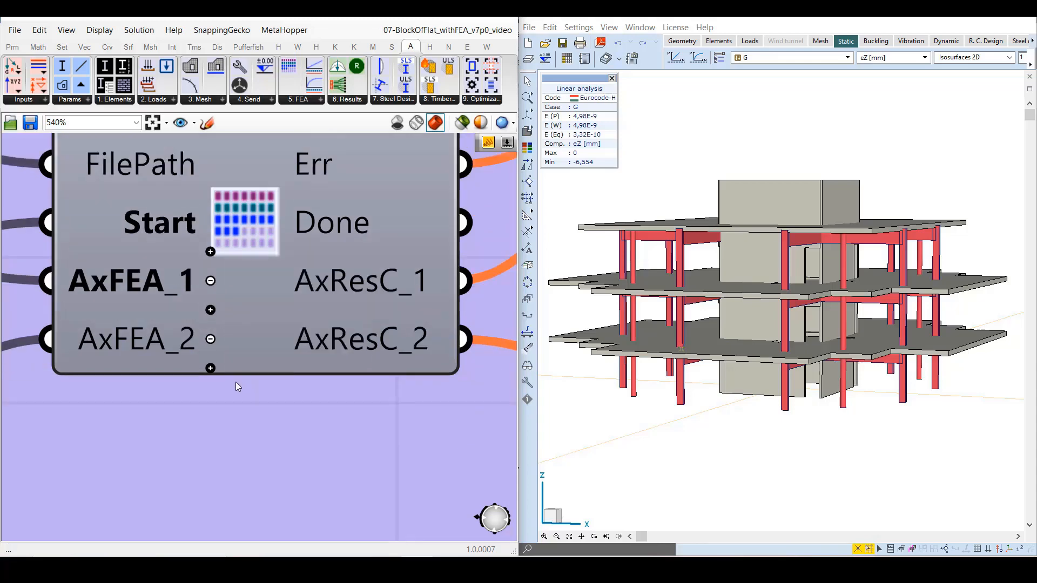
Wire Buckling to AxFEA_1 and LIN ST to AxFEA_2 on Analysis Control, and start the analysis with the toggle at True.
scroll(236, 381, down, 3)
scroll(236, 381, down, 3)
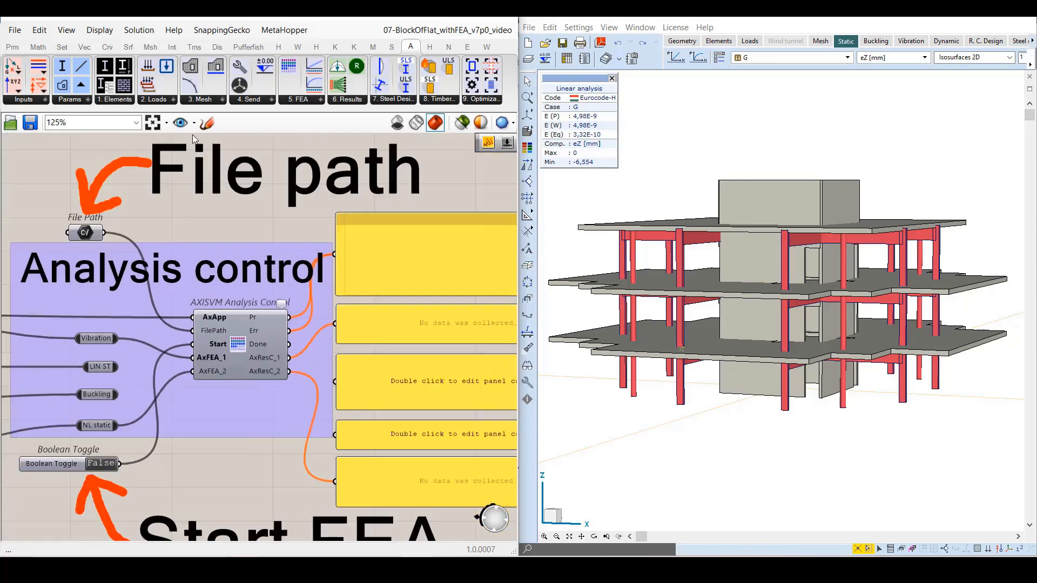
click(194, 123)
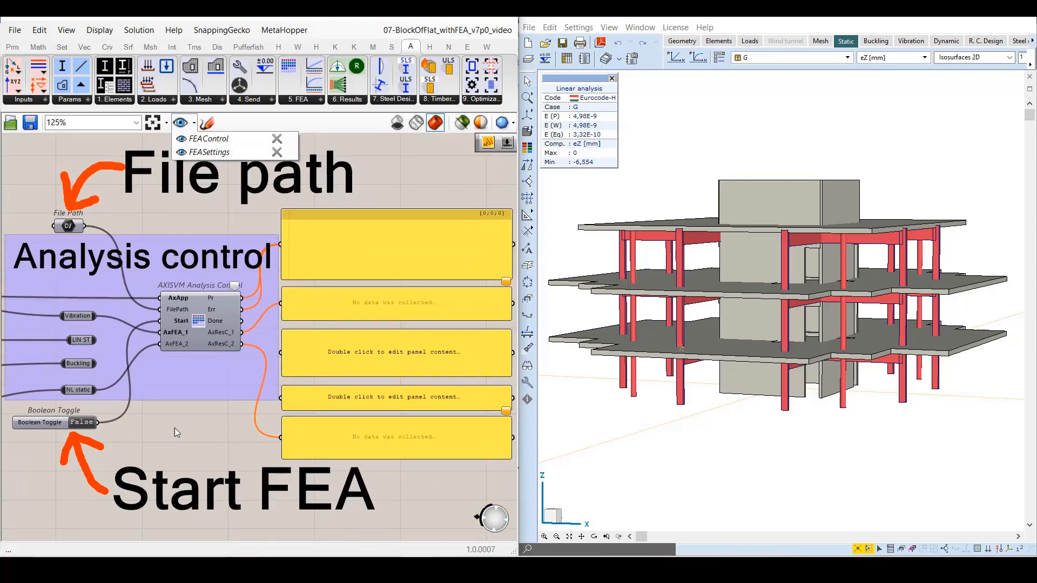
click(96, 364)
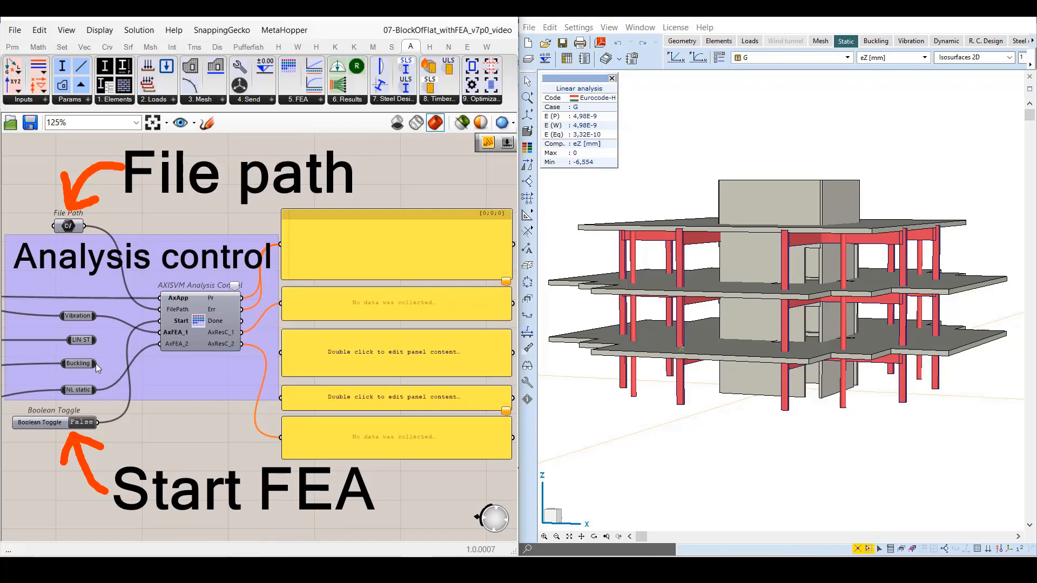
drag(96, 364, 160, 333)
drag(97, 340, 161, 333)
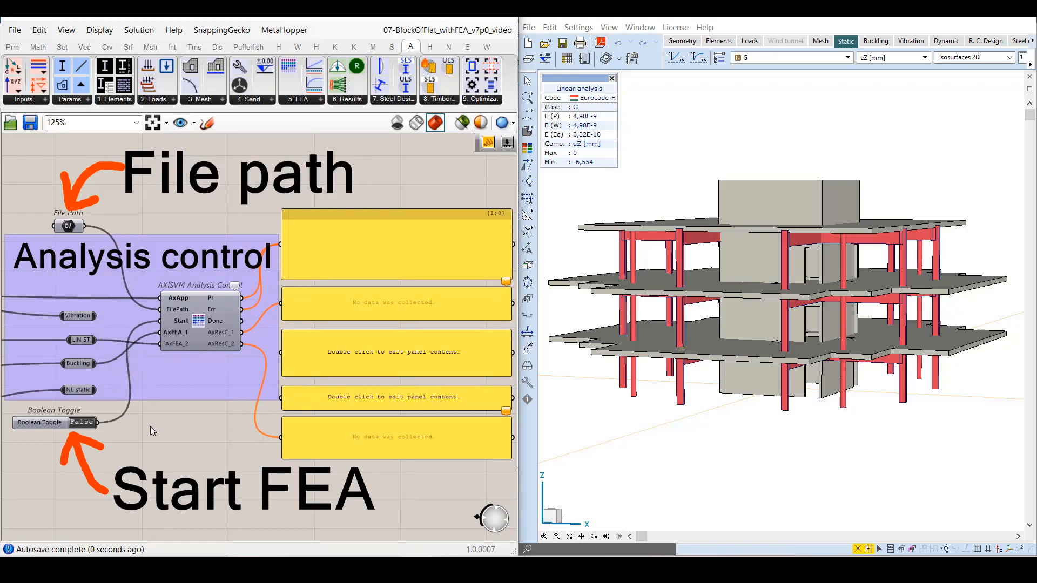
double_click(85, 422)
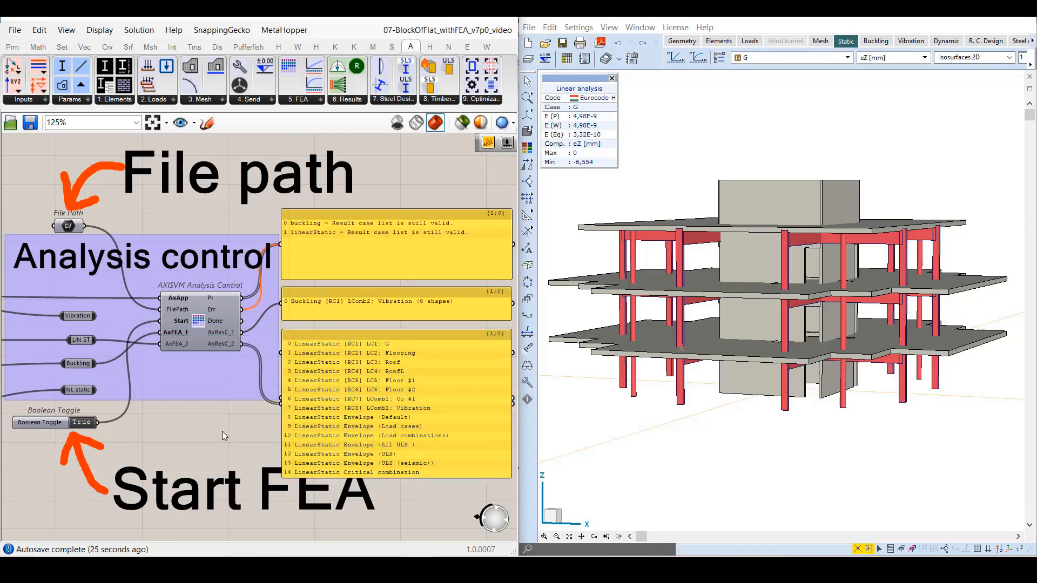
Set the ModeShapes number slider of the Buckling Analysis Settings to 10.
scroll(222, 438, down, 5)
right_drag(31, 461, 382, 364)
scroll(199, 372, up, 5)
right_drag(144, 353, 221, 354)
double_click(223, 273)
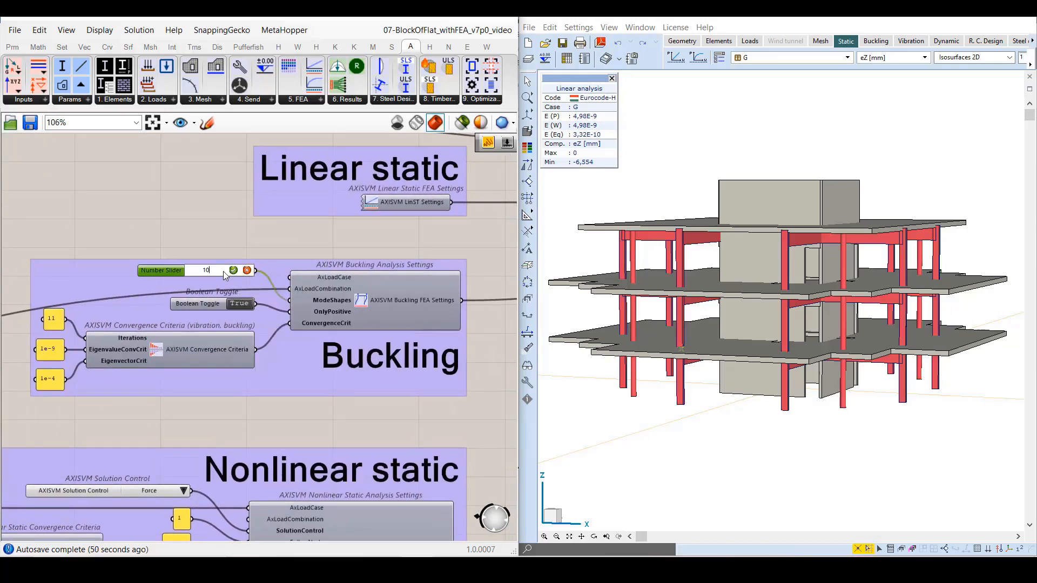
key(Return)
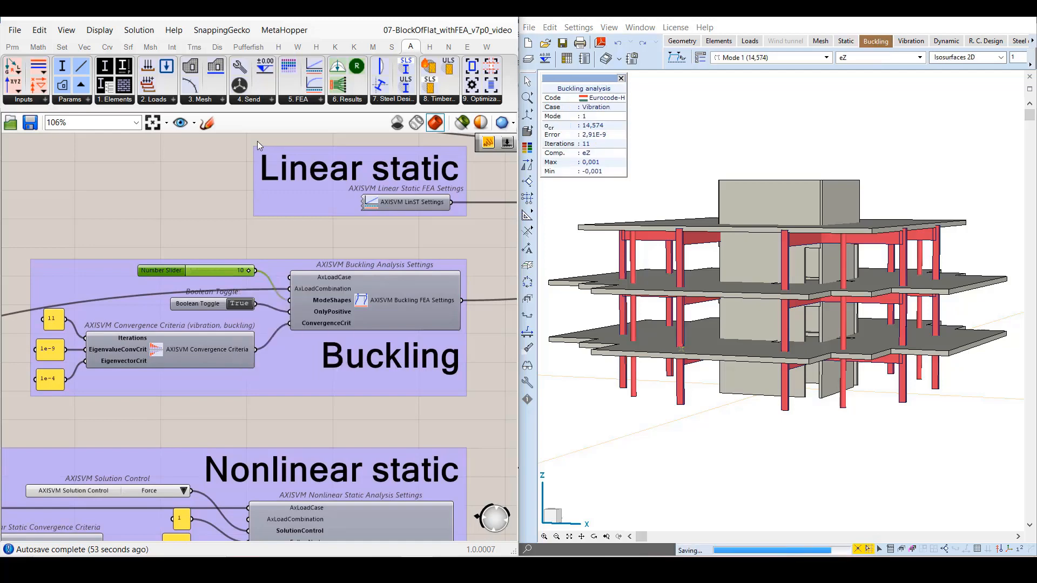
Return to the FEAControl view and check the analysis progress and the buckling result case panel.
click(194, 124)
click(183, 140)
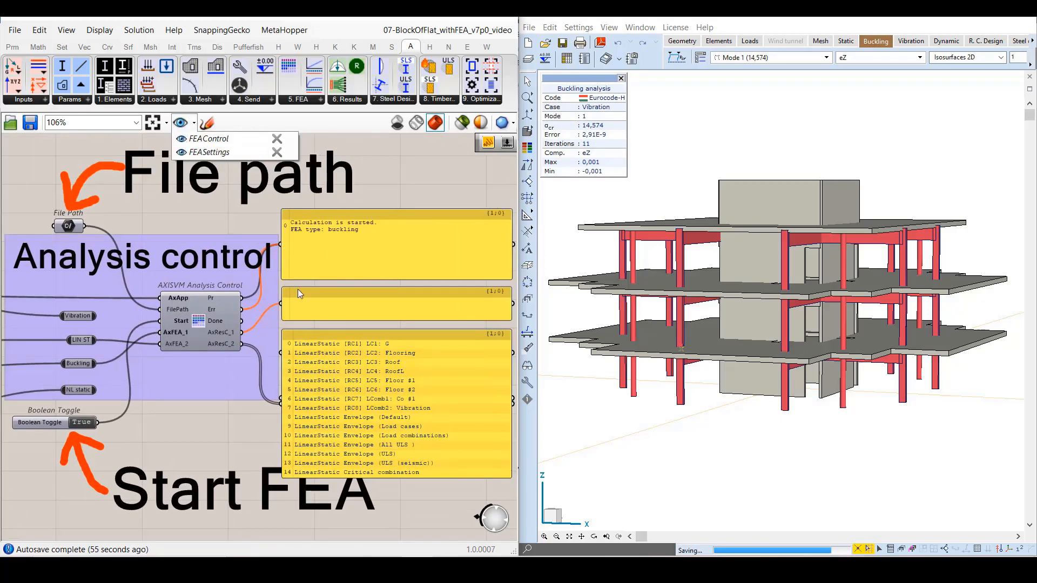
click(408, 173)
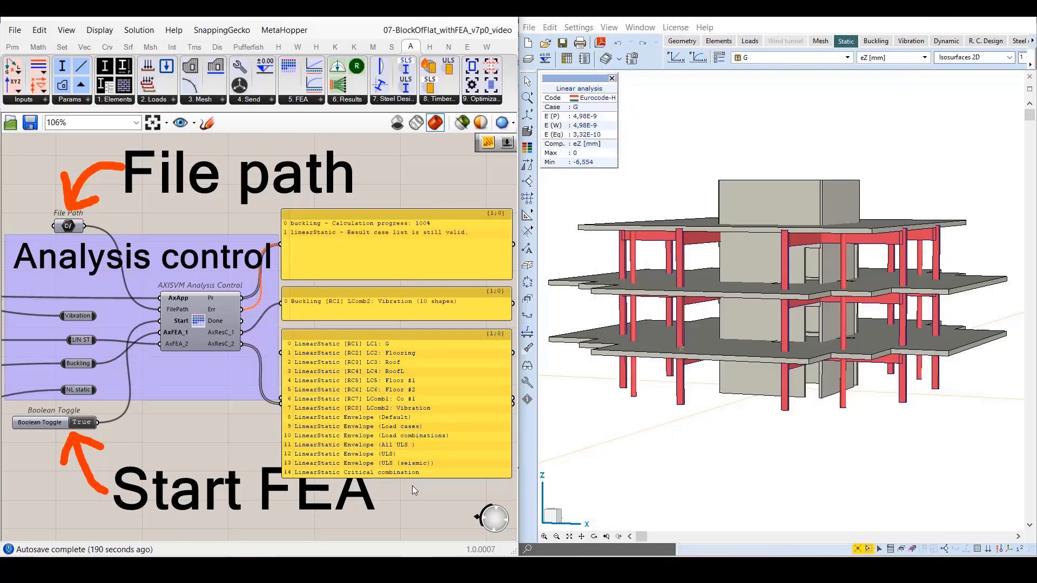
drag(402, 478, 399, 431)
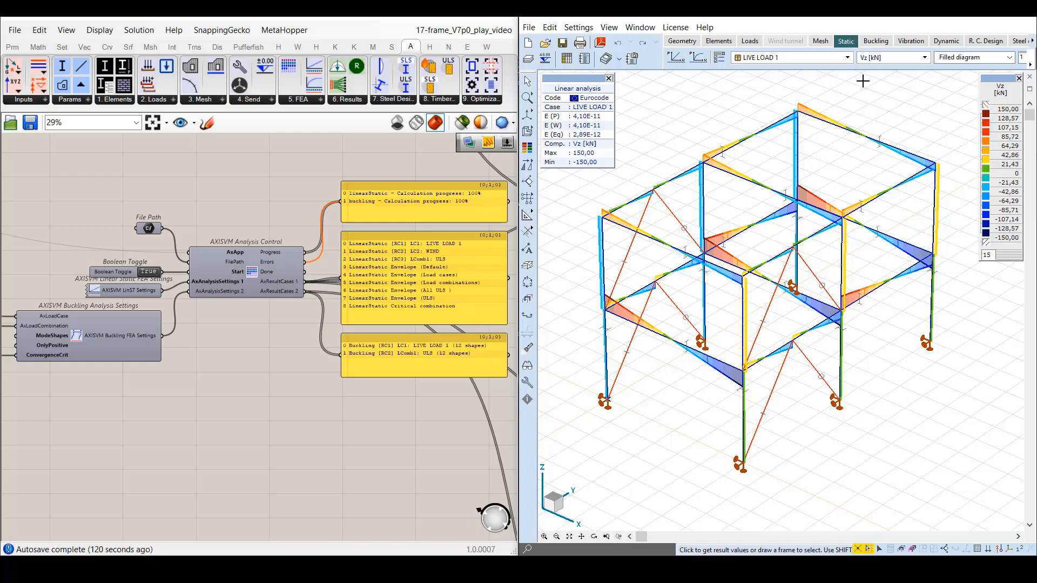
Compare the linear static and buckling result case panels with the AxisVM result lists, including the LIVE LOAD 1 and ULS buckling modes.
click(848, 57)
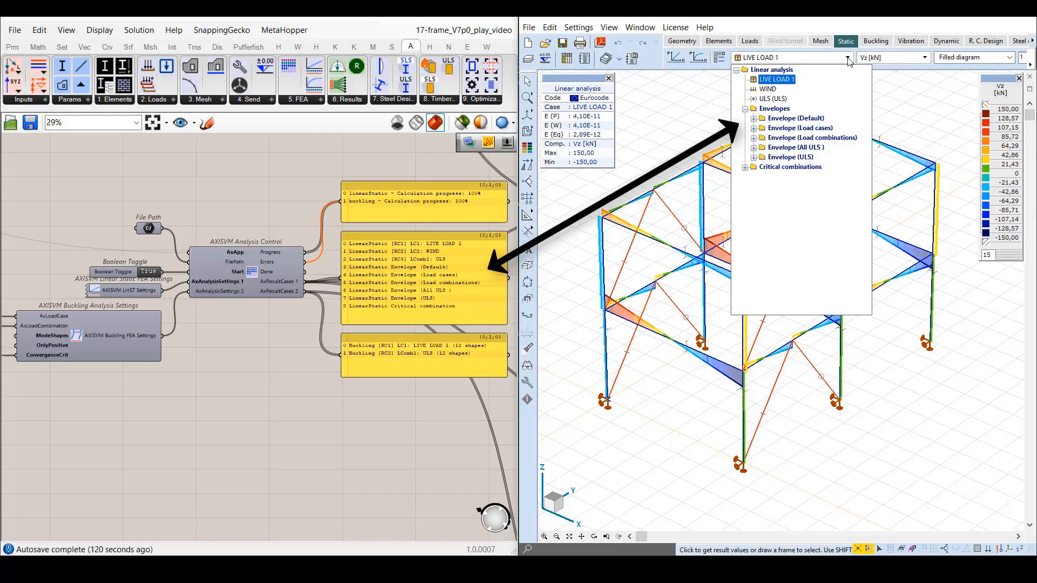
click(847, 57)
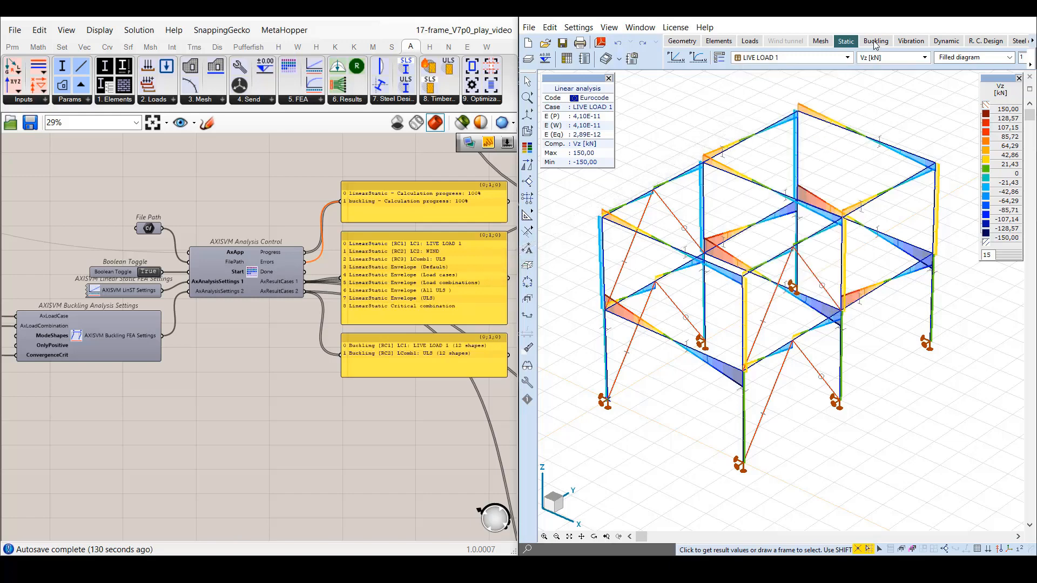
click(876, 41)
click(827, 58)
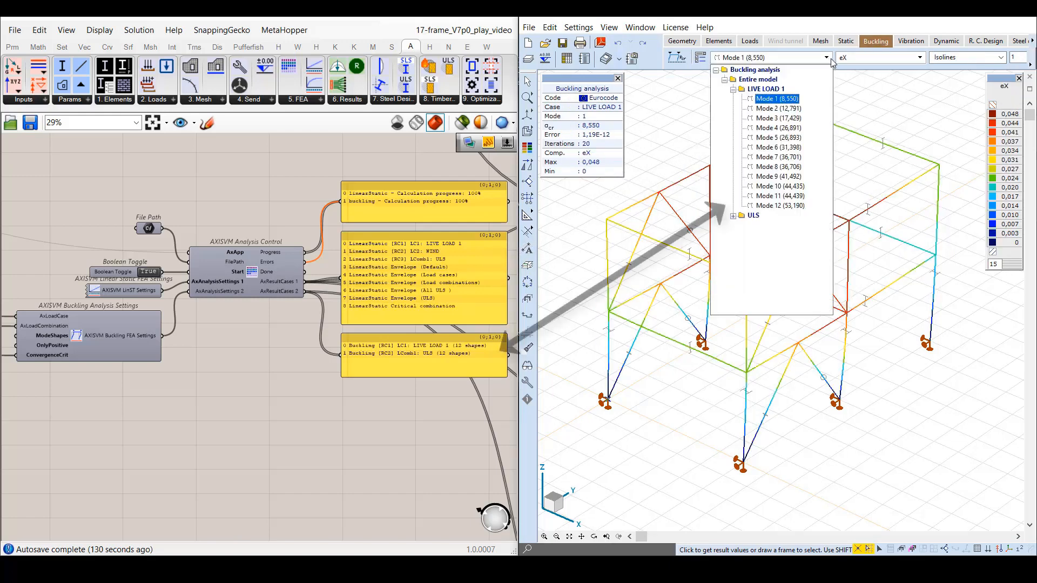
click(733, 217)
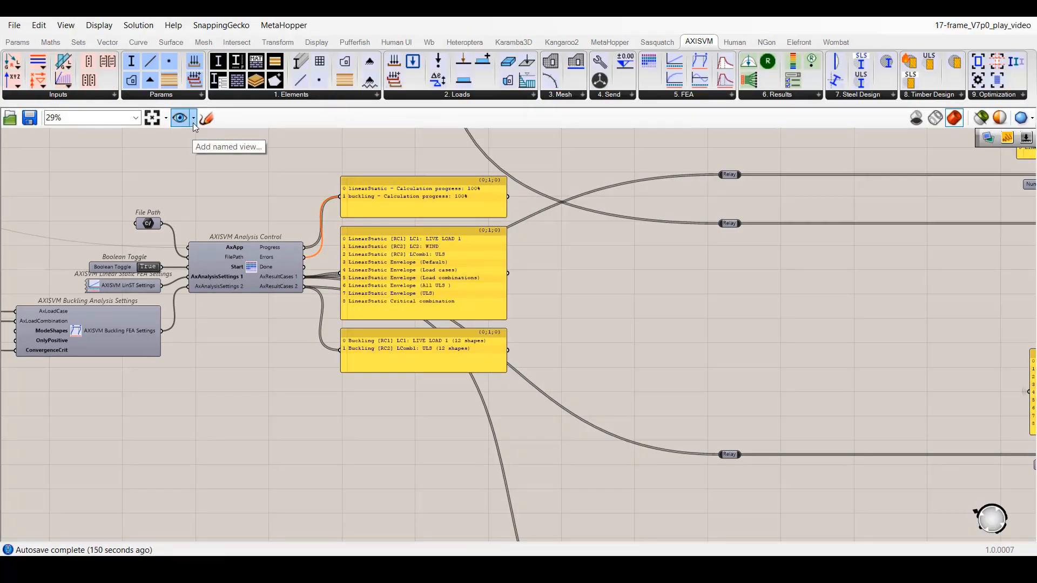
Review the Analysis Control part of the frame definition and look up the available AxisVM Results components.
click(194, 119)
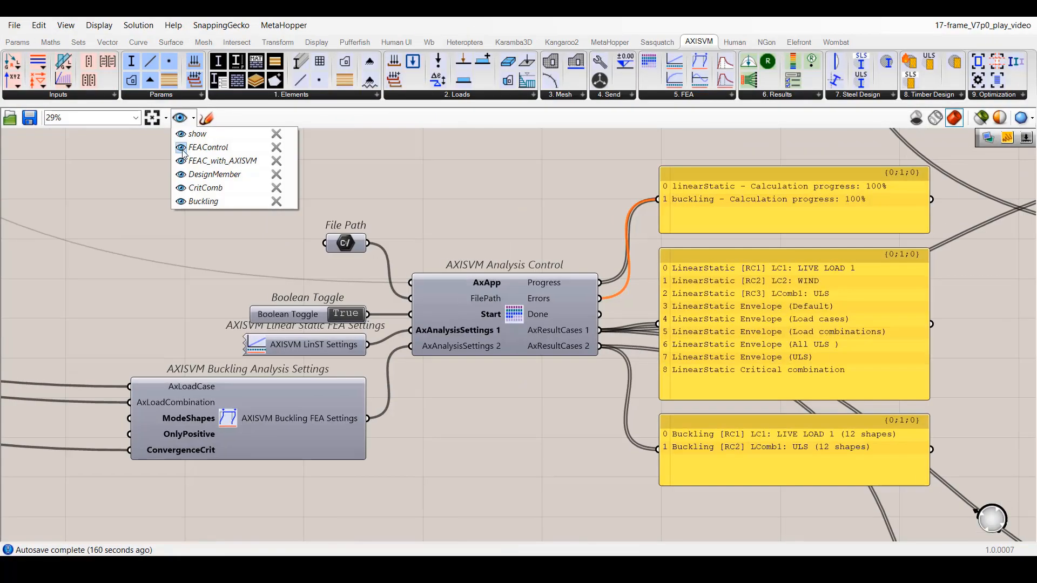
click(198, 134)
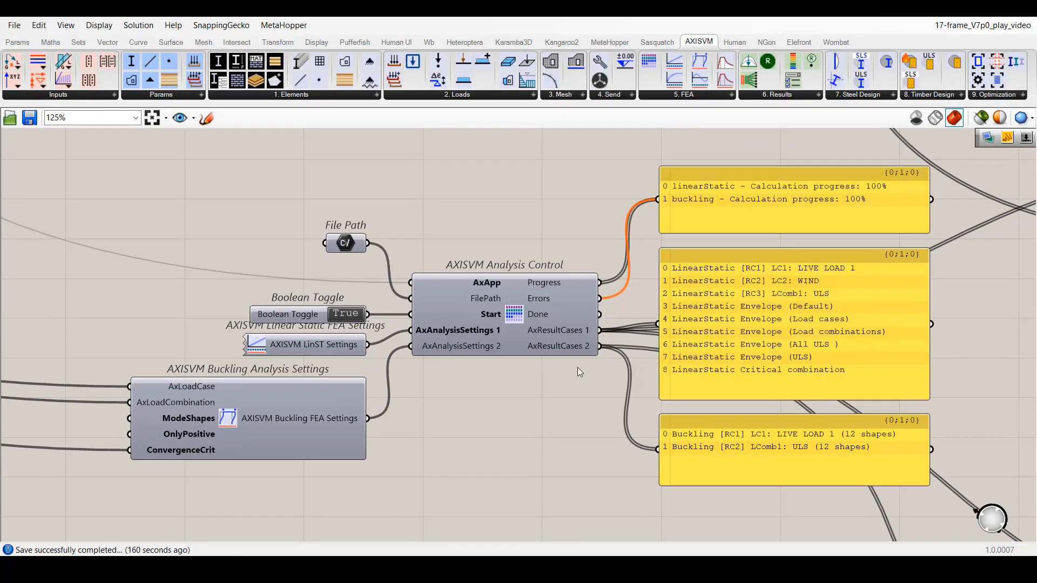
click(819, 95)
In the DesignMember view, connect the List Item output to AXISVM Result Case and set the index slider to 2.
click(193, 117)
click(214, 174)
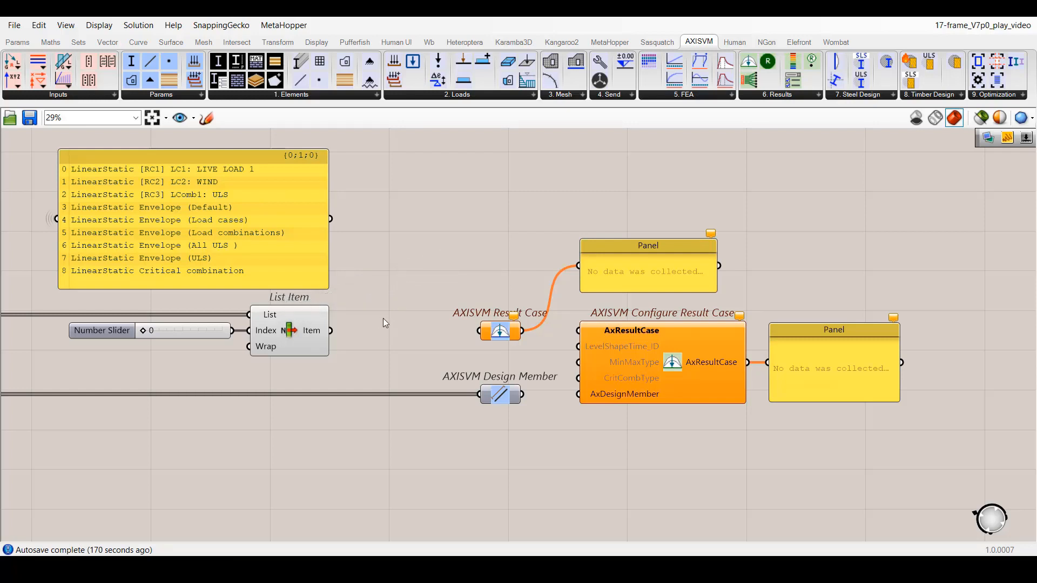
drag(330, 330, 471, 340)
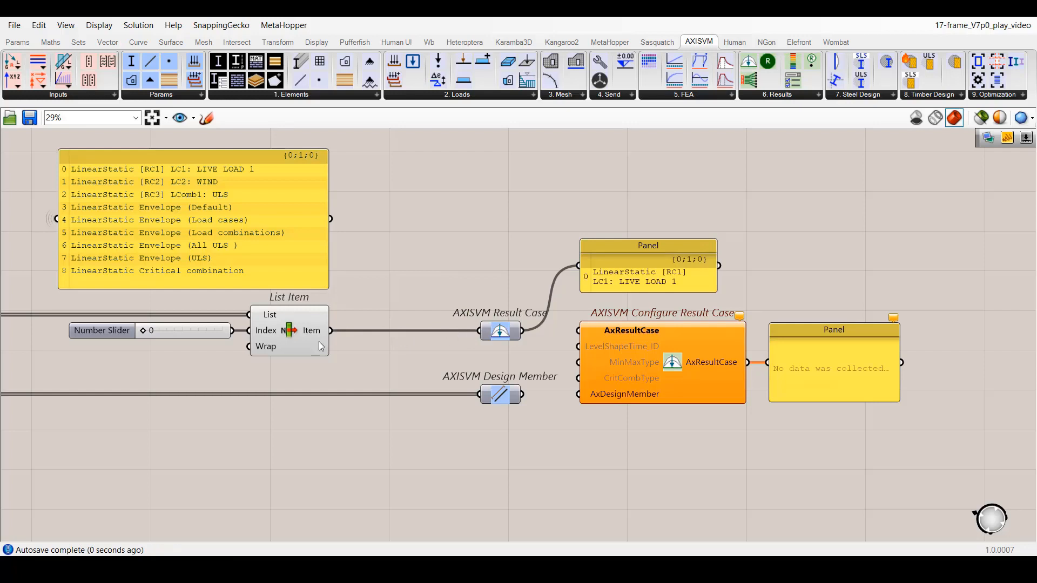
mouse_move(143, 330)
mouse_down()
mouse_move(221, 334)
mouse_move(163, 334)
mouse_up()
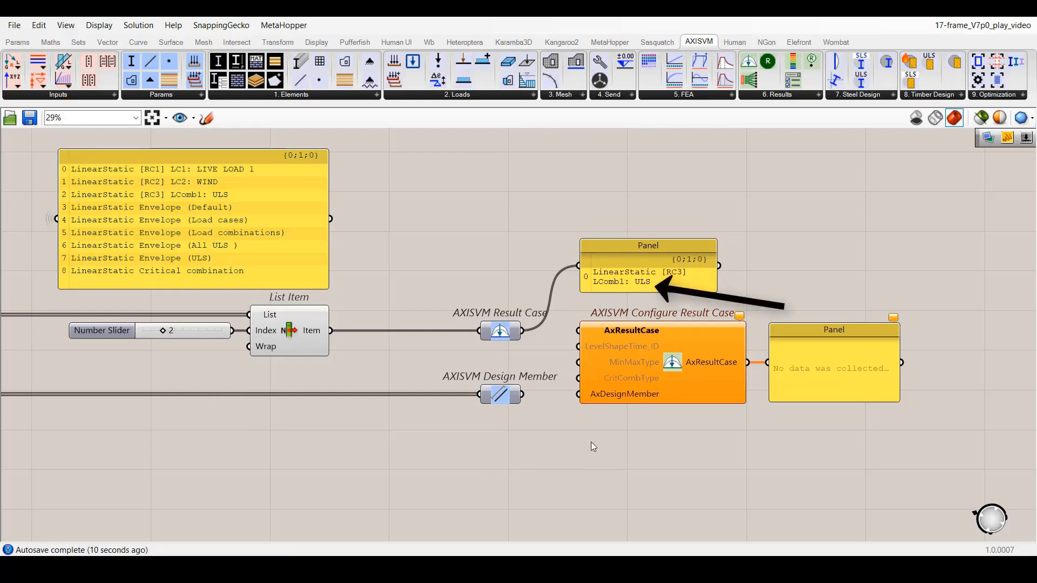
Wire Result Case into the AxResultCase input of Configure Result Case and Design Member into its AxDesignMember input.
drag(523, 331, 579, 330)
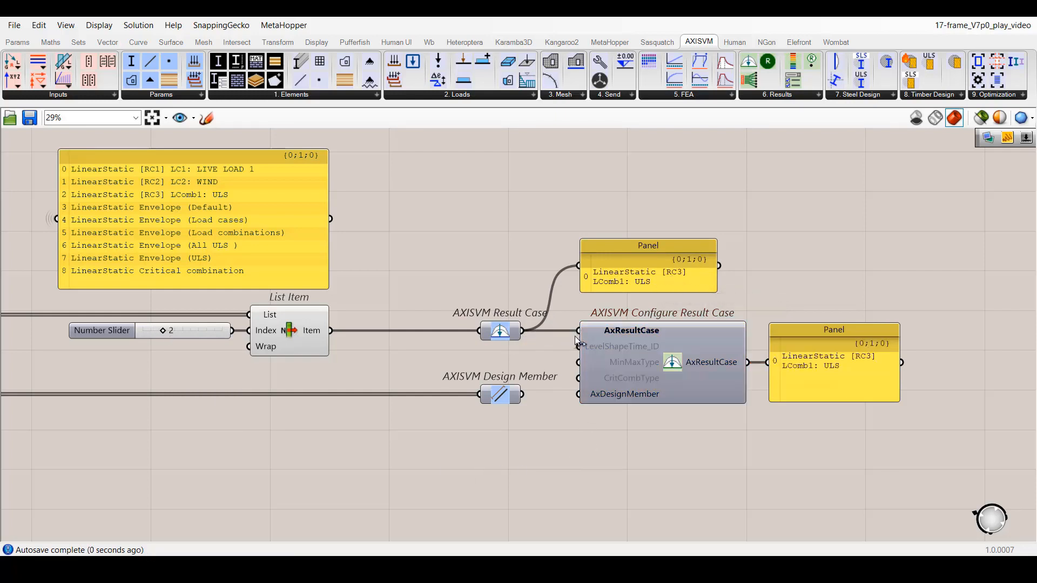
click(679, 286)
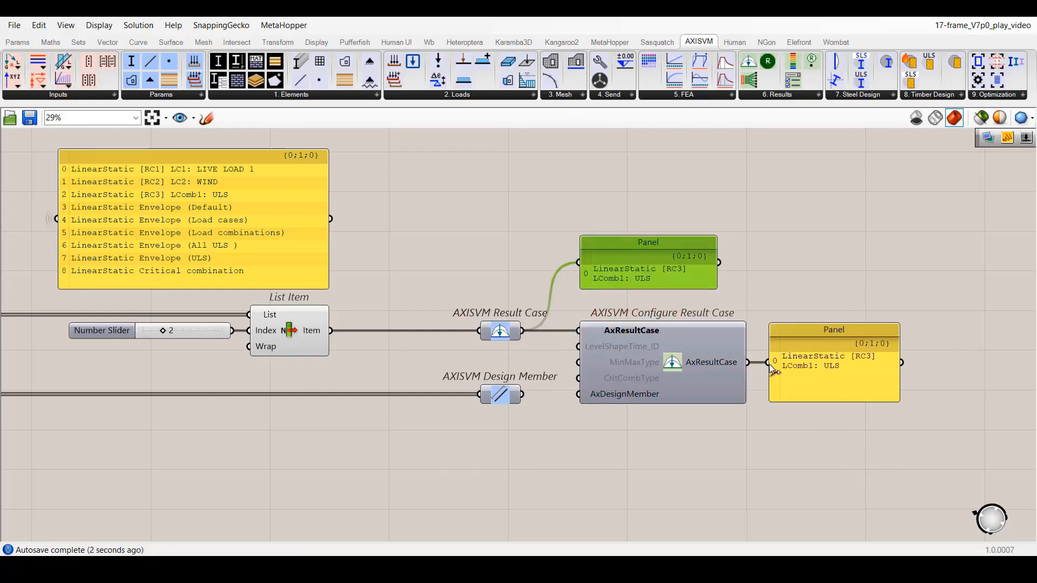
click(811, 384)
click(804, 443)
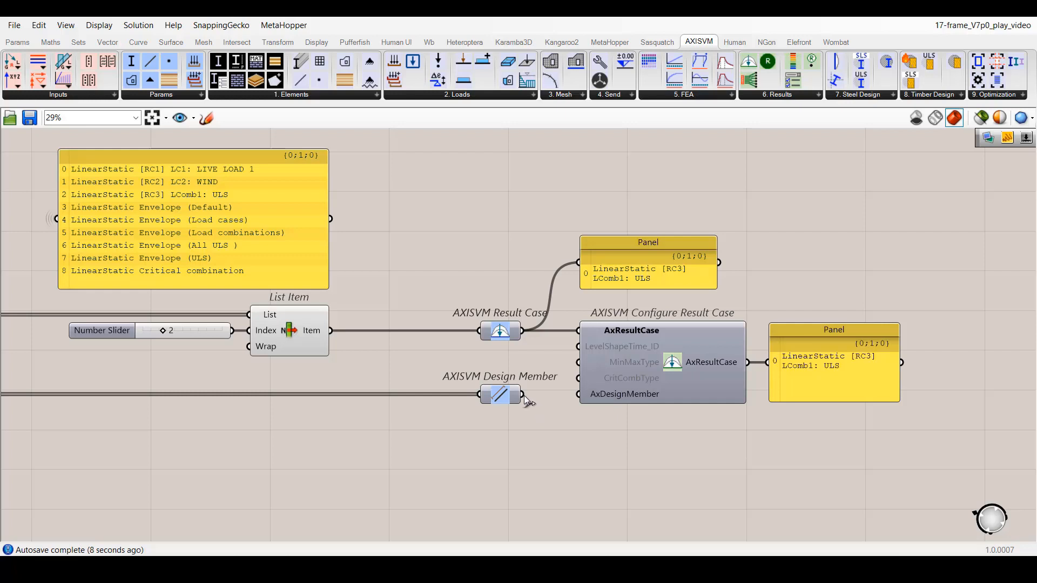
drag(522, 395, 579, 395)
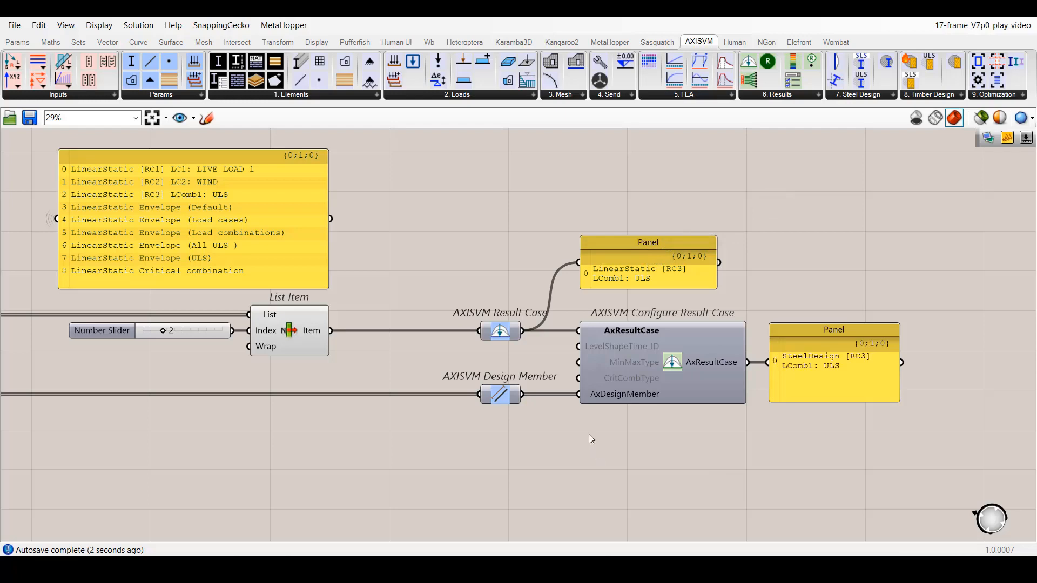
In the CritComb view, connect List Item through Result Case to Configure Result Case, with the index slider set to 8.
click(181, 118)
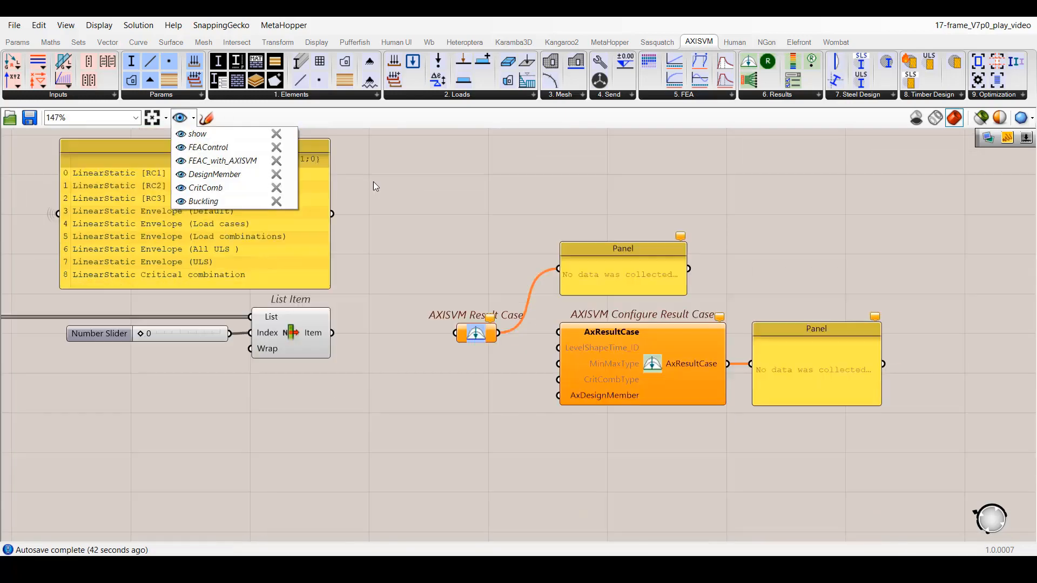
click(374, 181)
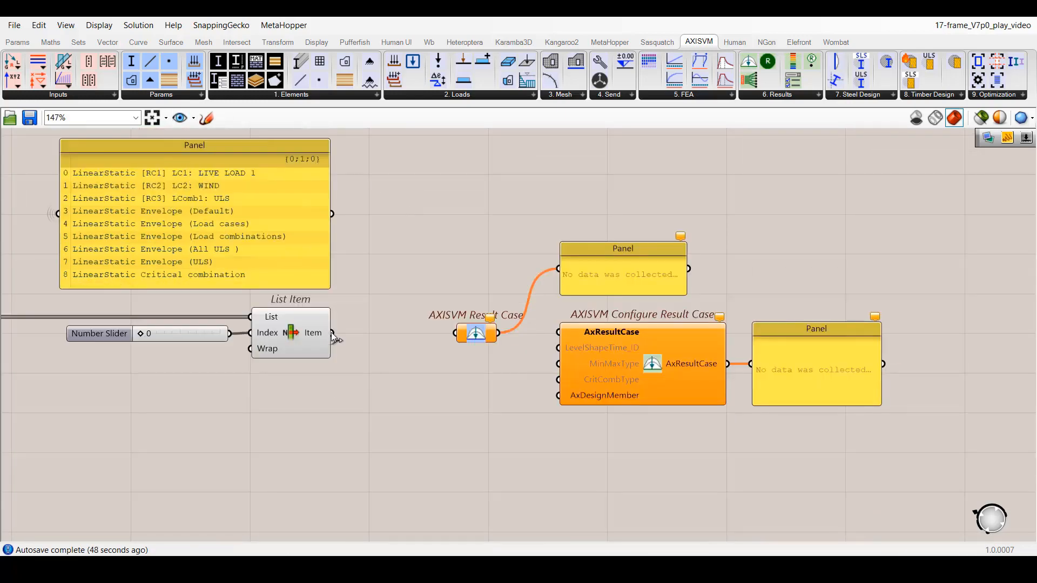
drag(331, 333, 454, 333)
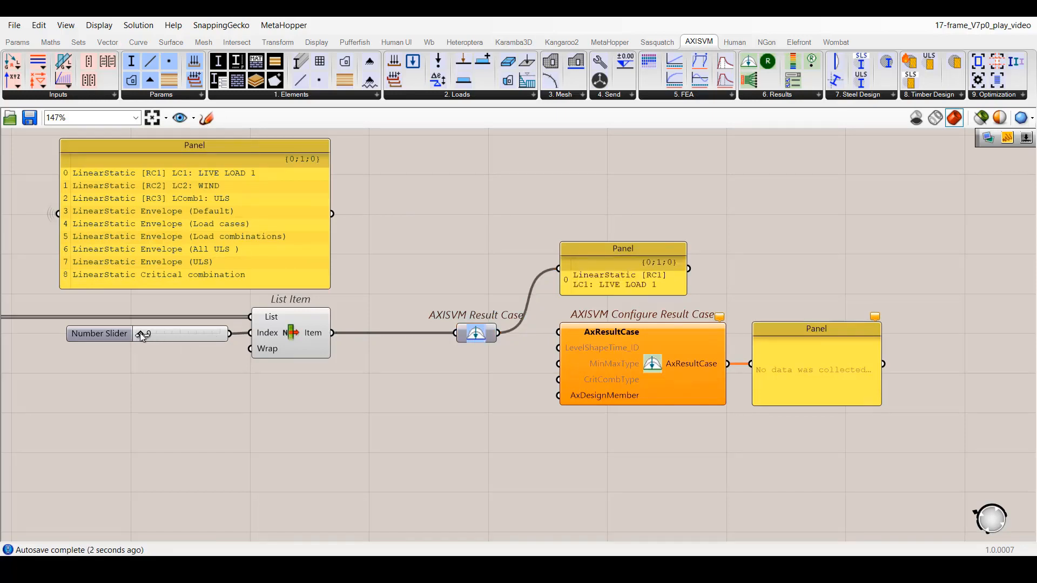
drag(140, 332, 226, 334)
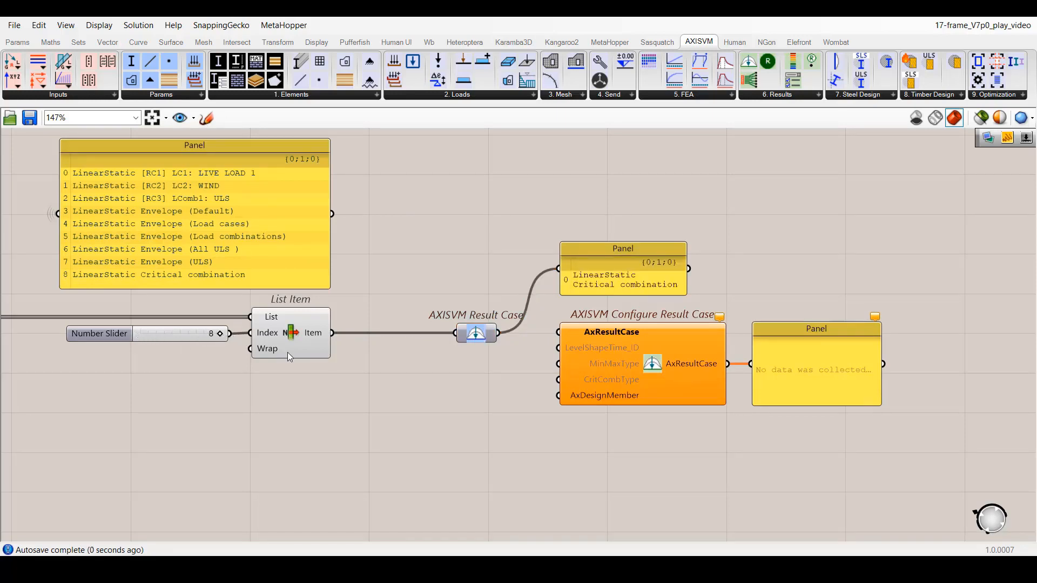
drag(498, 333, 559, 333)
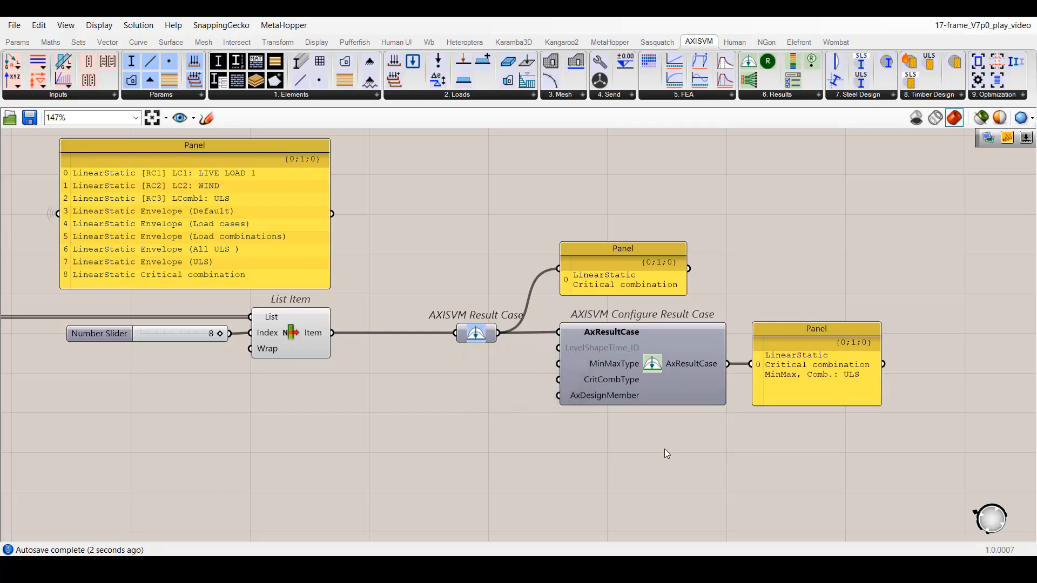
Create the lists of MinMax types and Critical combination types for the Configure Result Case component.
click(649, 369)
right_click(654, 365)
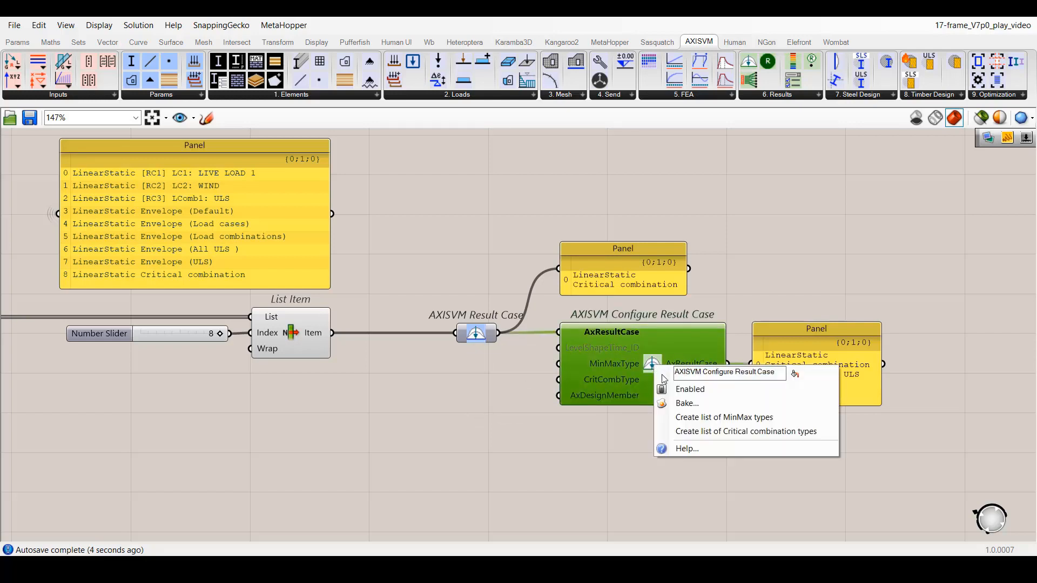
click(702, 419)
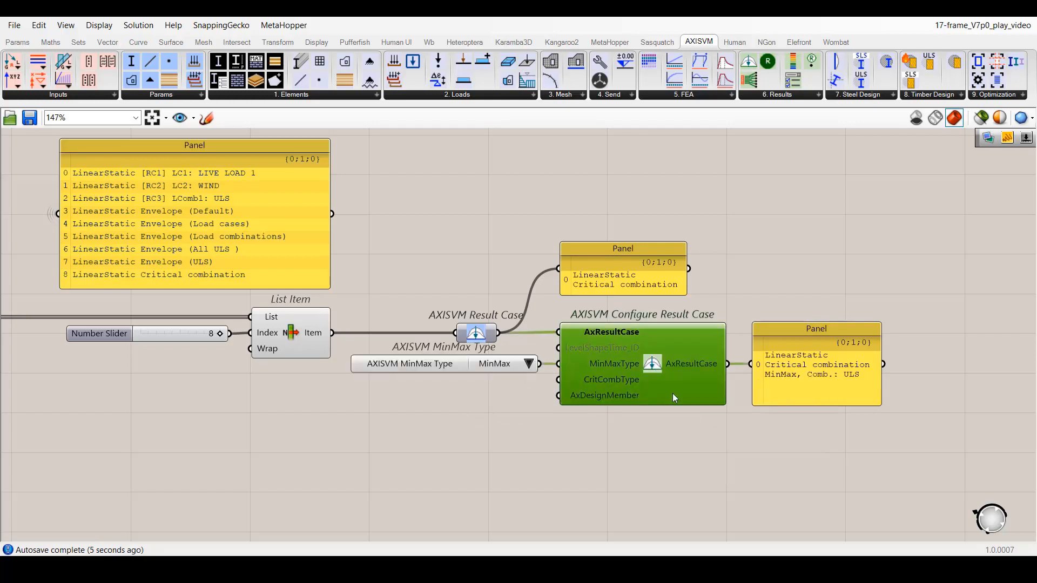
right_click(656, 367)
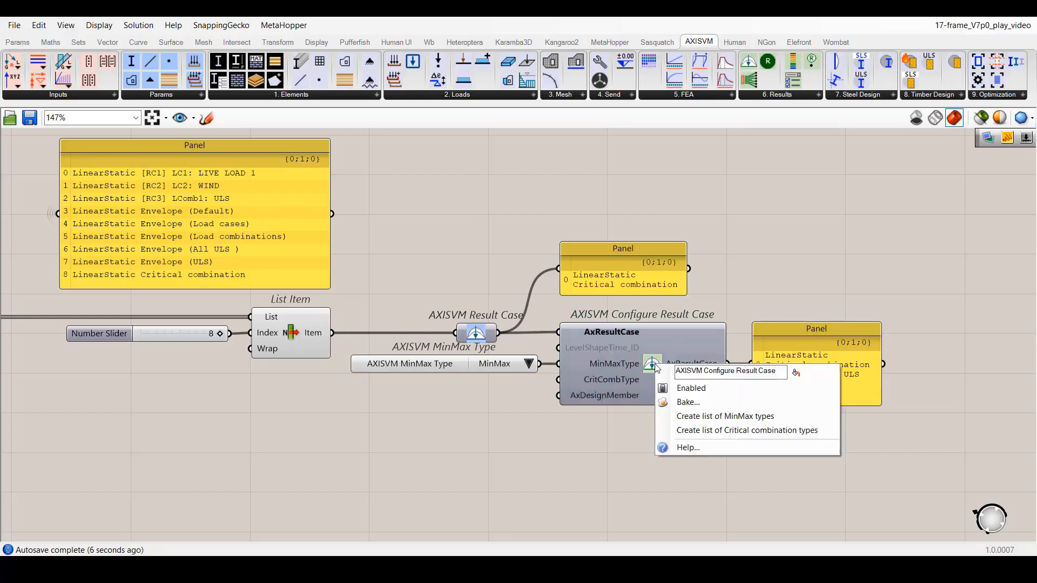
click(694, 430)
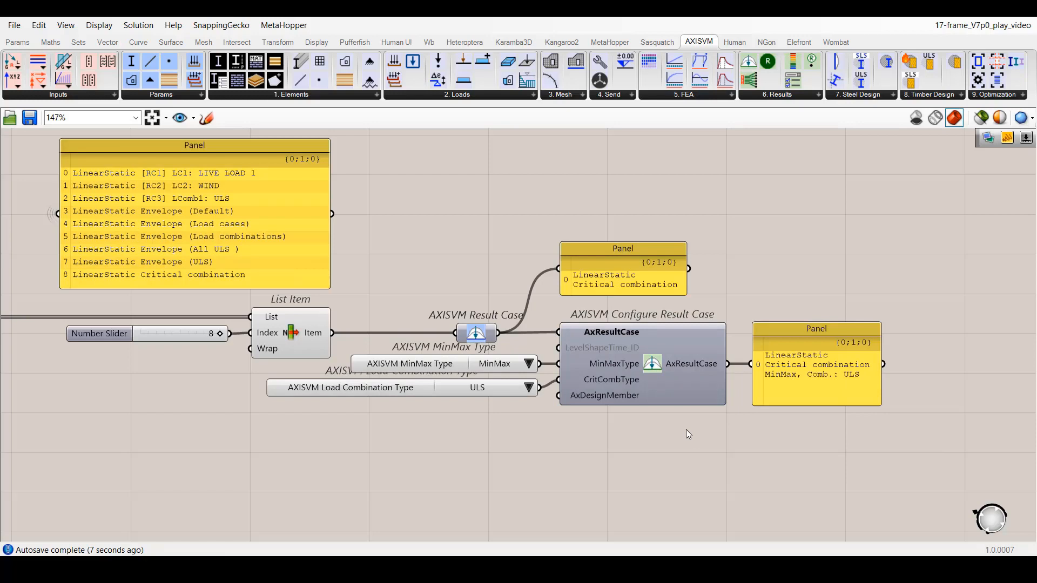
Set the MinMax type to Min and the load combination type to ULSALLab.
click(529, 364)
click(551, 373)
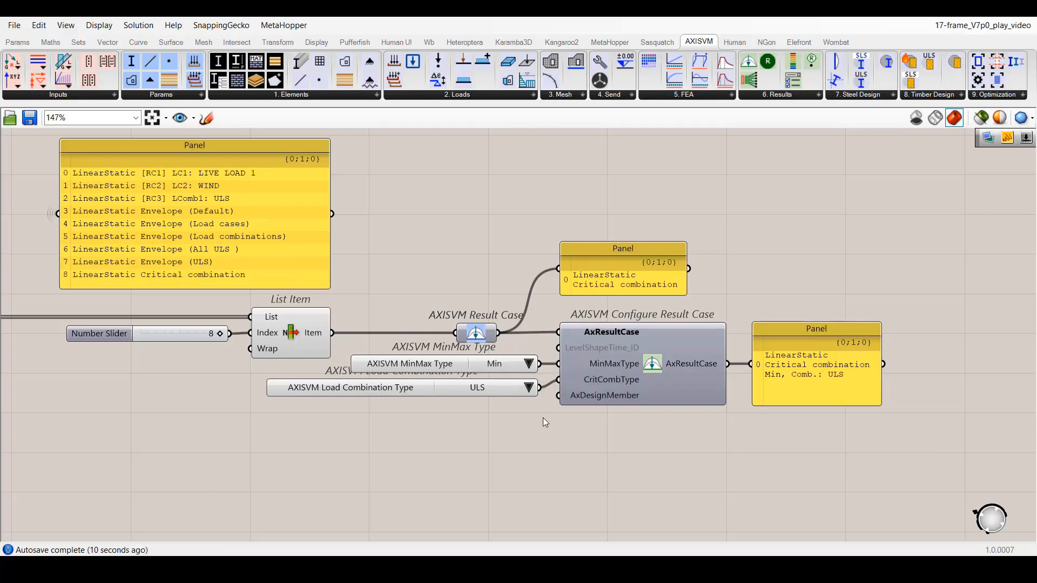
click(529, 388)
click(557, 267)
Set the MinMax type to Max and the load combination type to ULSAllSE1.
click(529, 364)
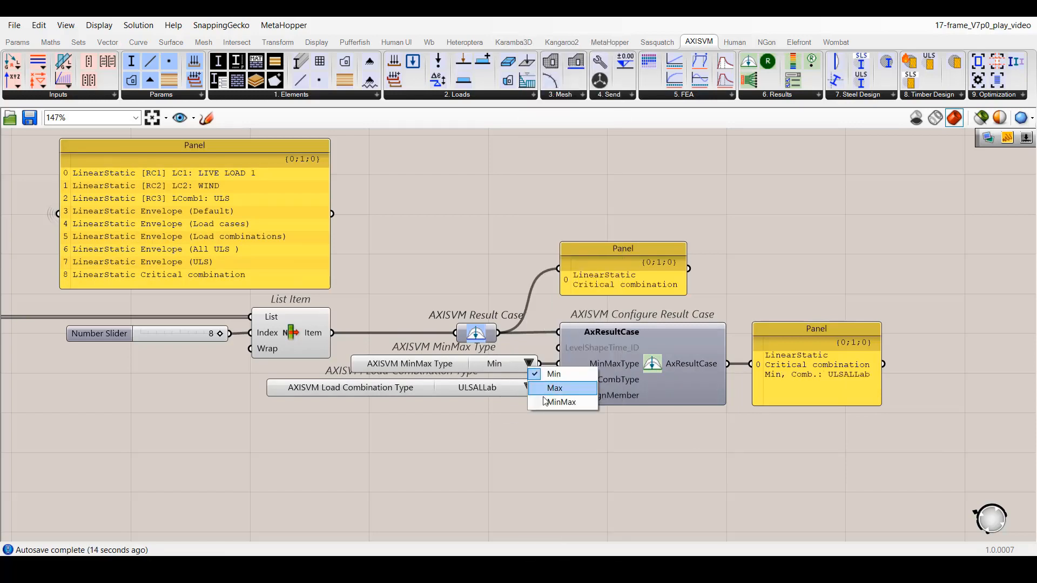
click(552, 389)
click(529, 388)
click(540, 393)
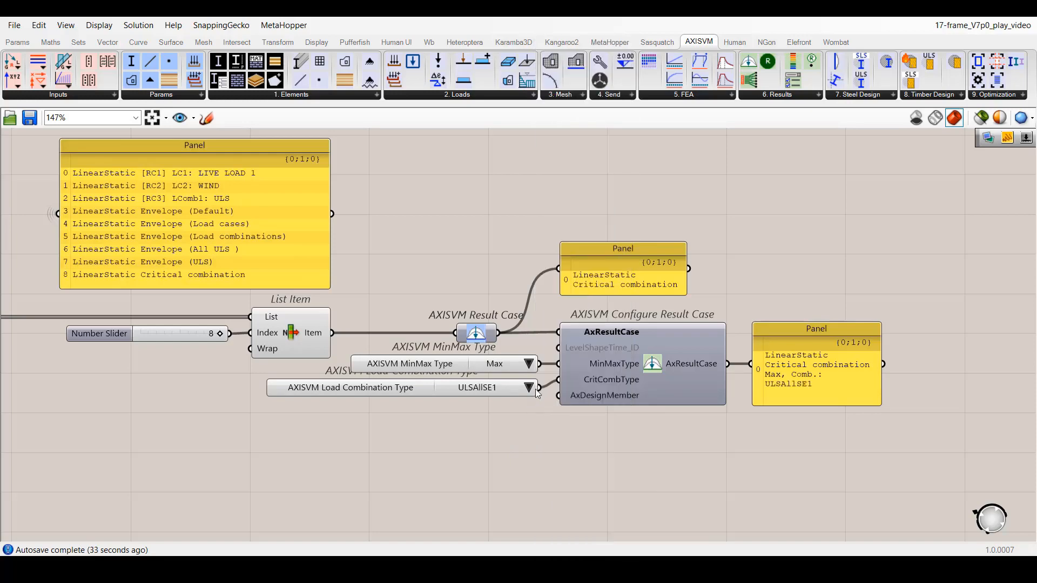
Switch the load combination type to Other and finally to Auto.
click(529, 387)
click(562, 27)
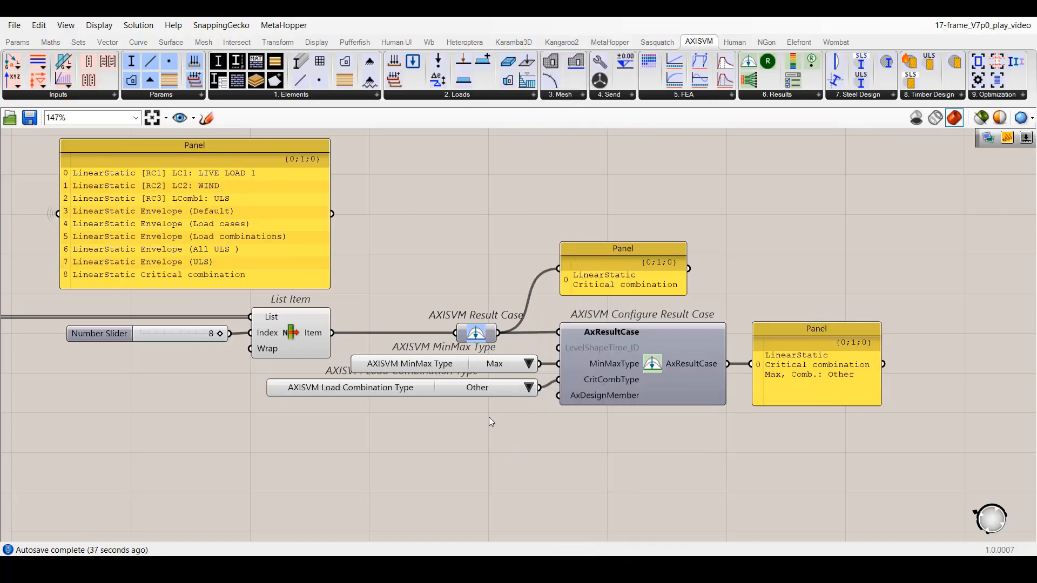
click(525, 389)
click(559, 546)
In the Buckling view, connect List Item through Result Case to the AxResultCase input of Configure Result Case.
click(193, 118)
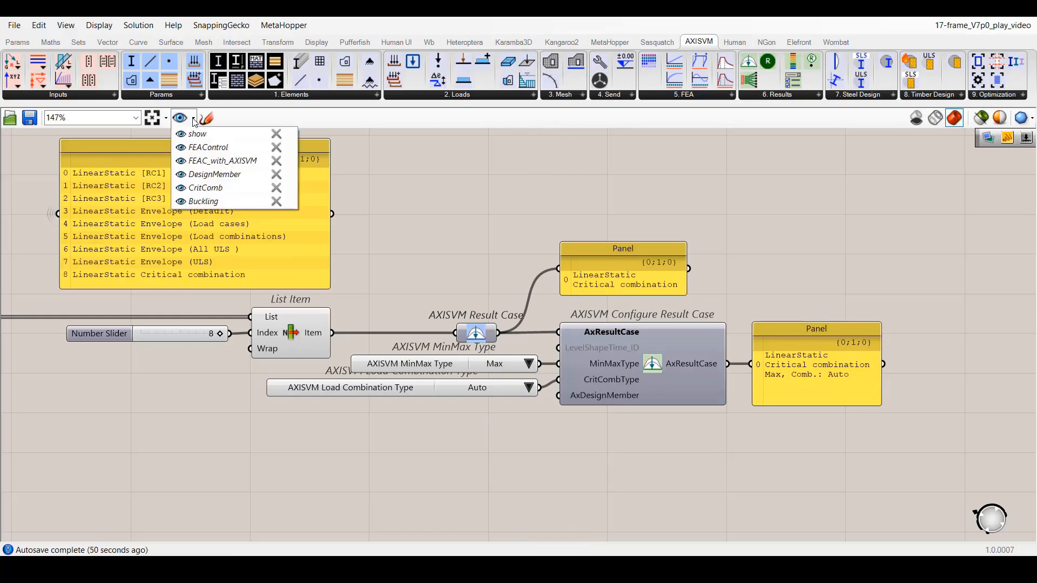
click(200, 188)
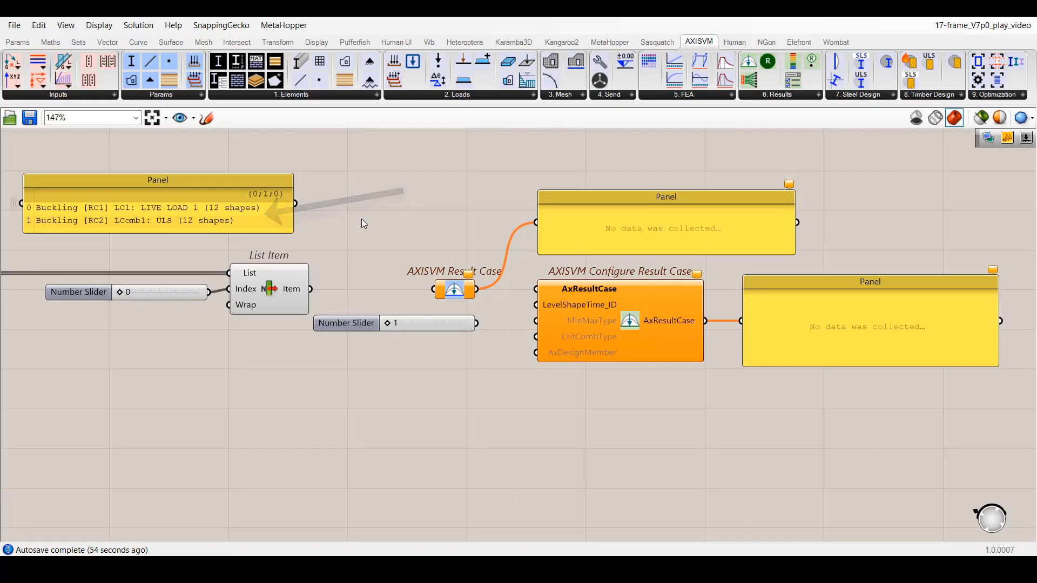
drag(311, 289, 523, 296)
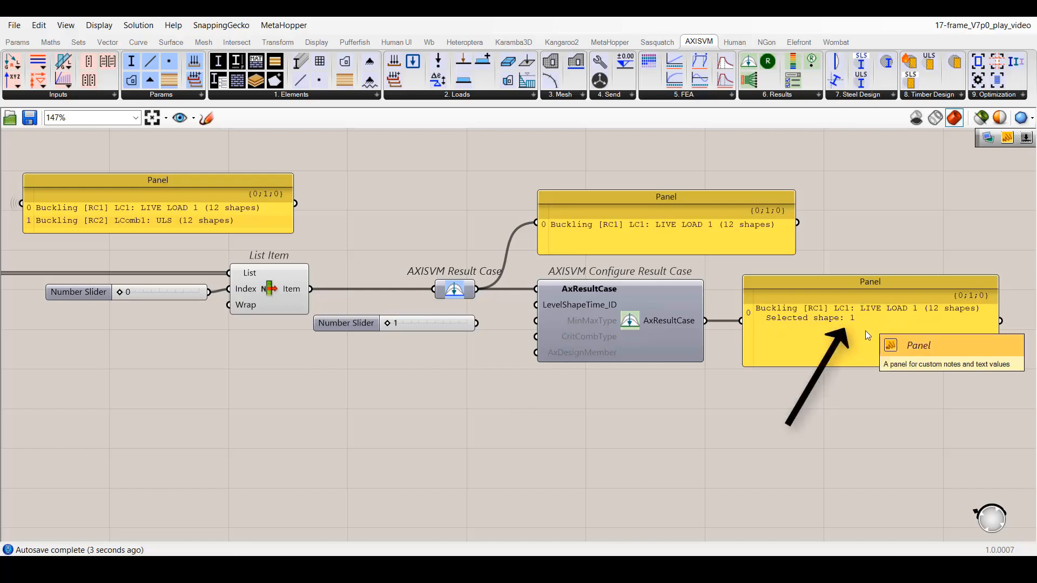
Connect the number slider to LevelShapeTime_ID and select buckling shape 3, finishing on shape 5.
drag(477, 324, 530, 314)
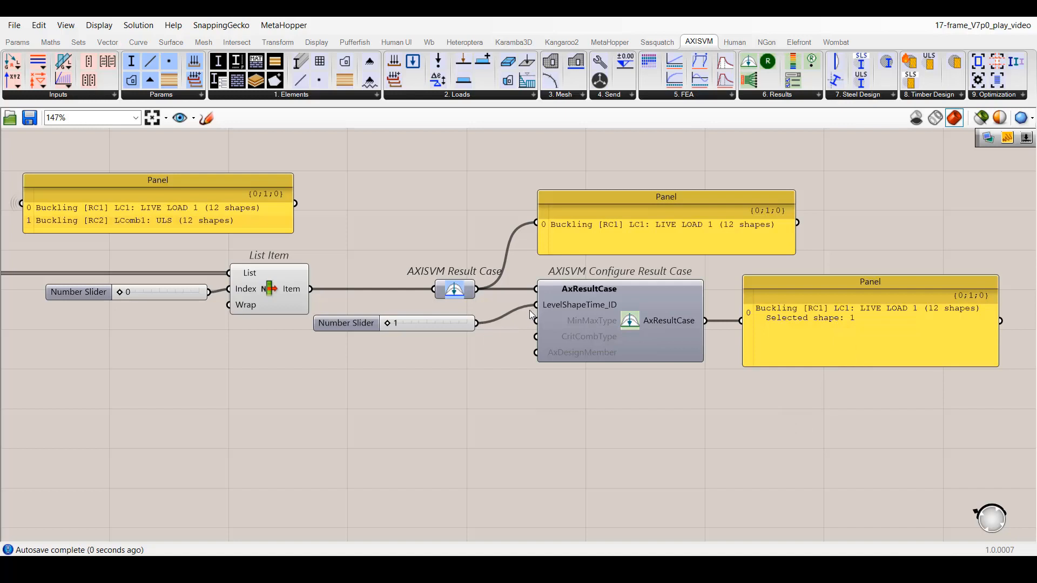
drag(388, 322, 403, 323)
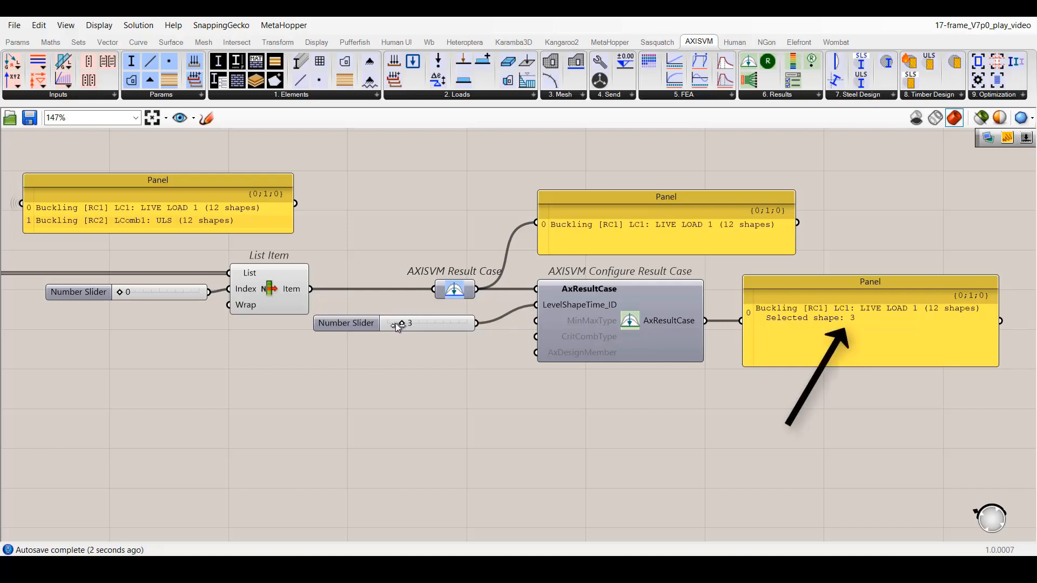
drag(394, 323, 415, 323)
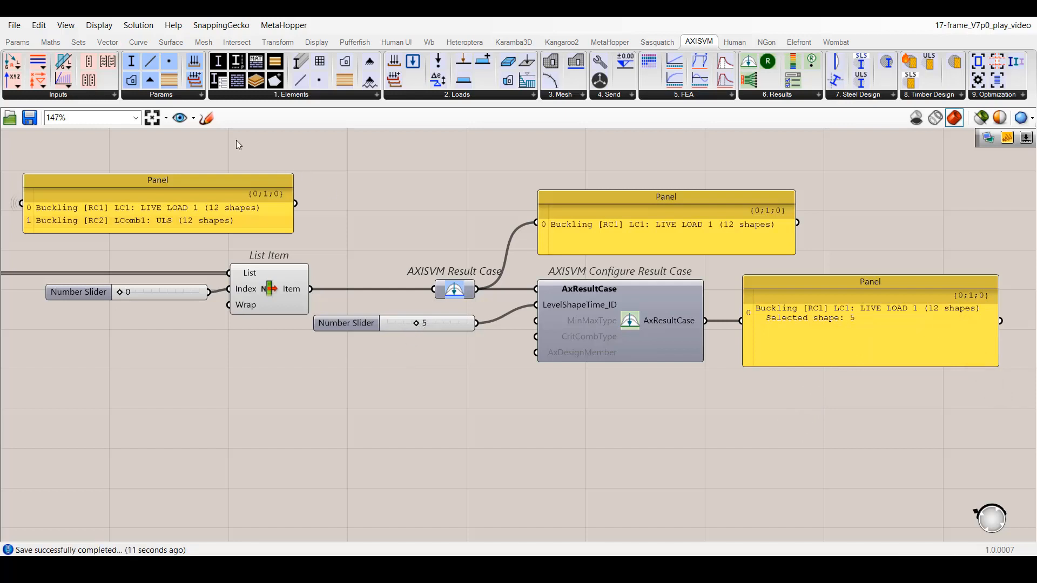
In the DesignMember view, add a second number slider set to 4 and connect it to List Item's Index alongside the first slider.
click(192, 119)
click(189, 174)
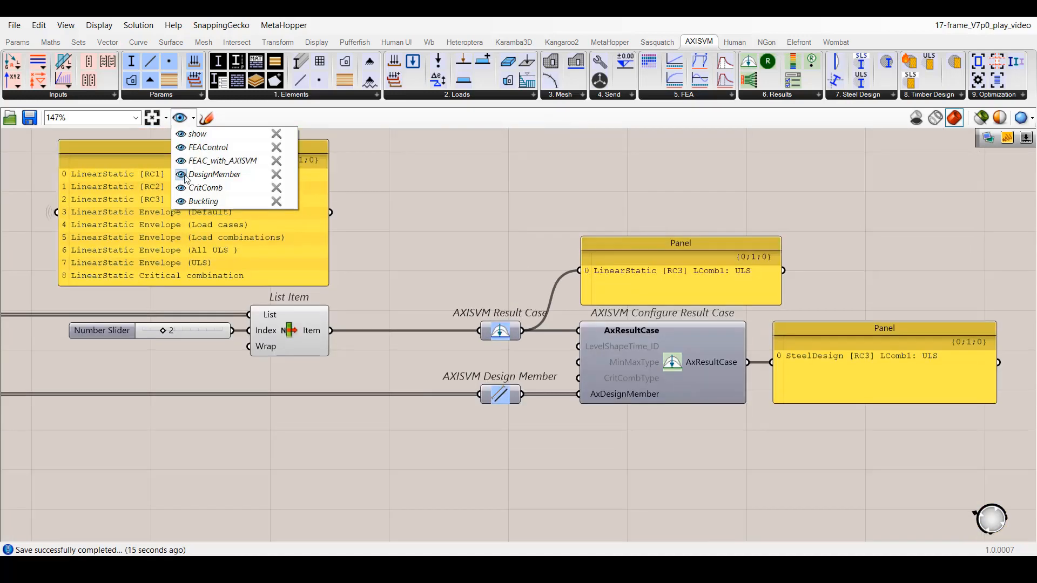
click(97, 329)
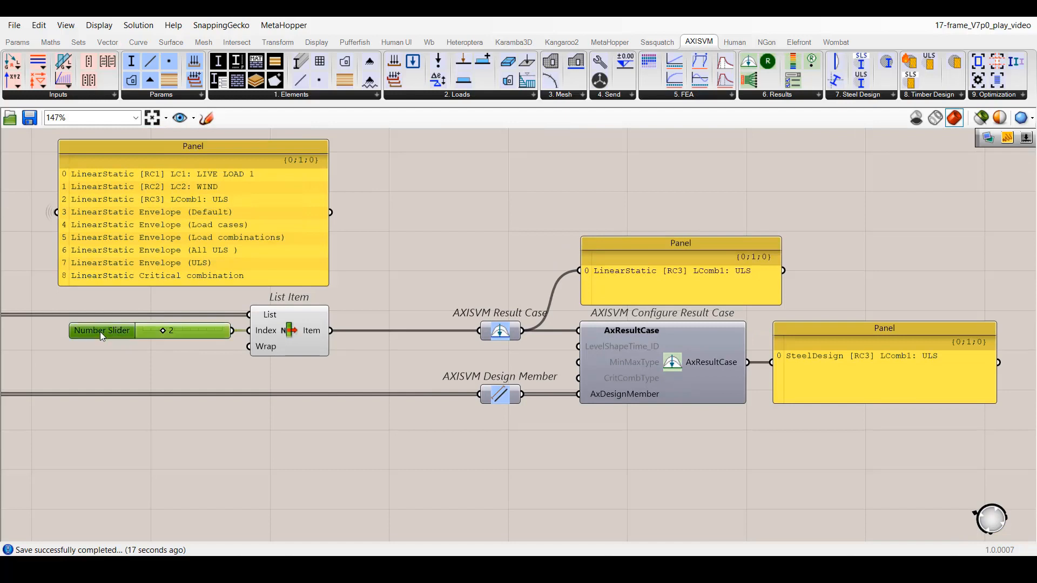
alt+drag(99, 331, 249, 330)
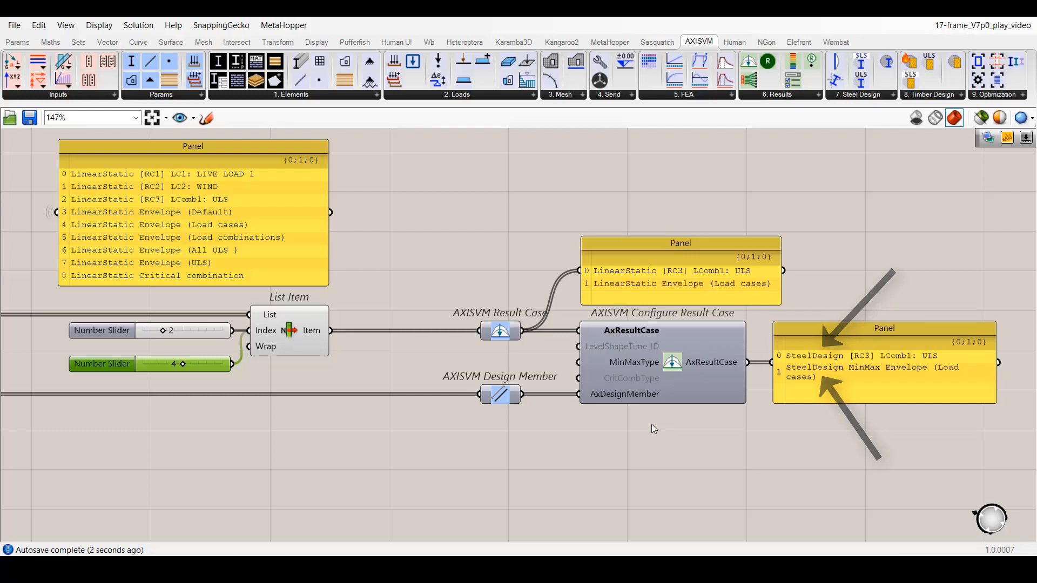
Create the list of MinMax types for Configure Result Case and set it to Min, finishing on Max.
right_click(673, 365)
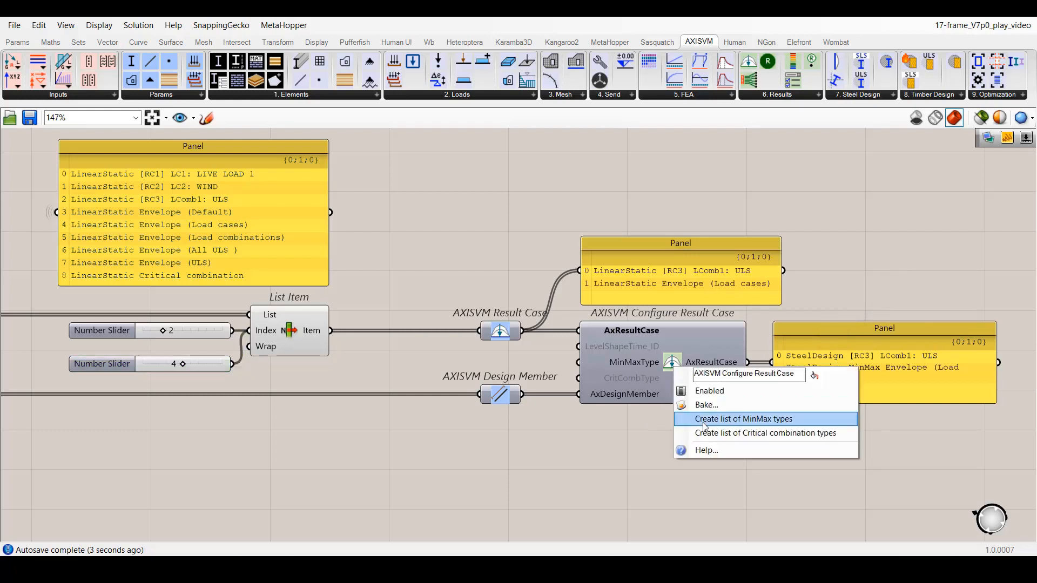
click(716, 421)
click(549, 362)
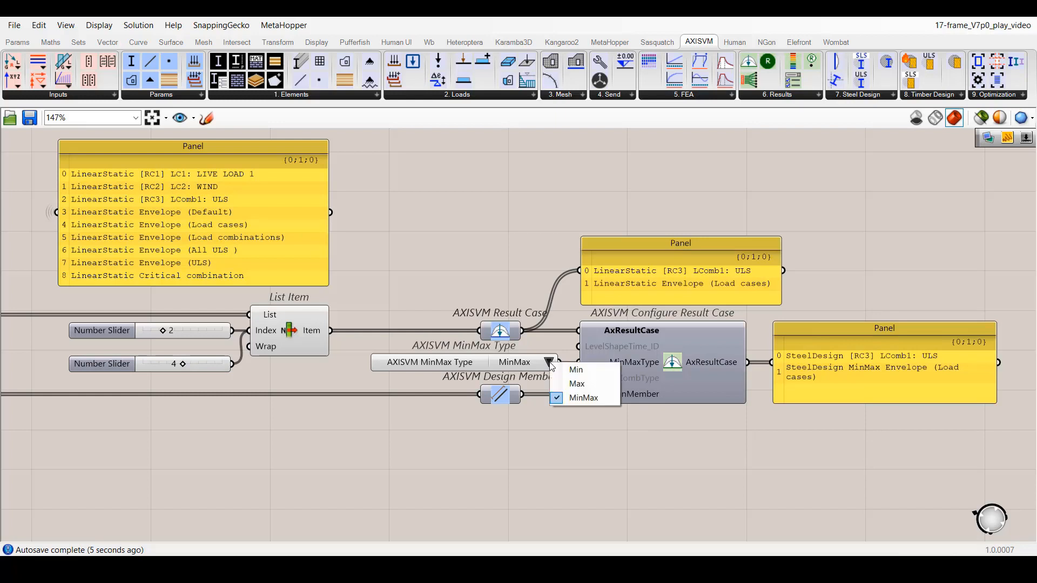
click(567, 370)
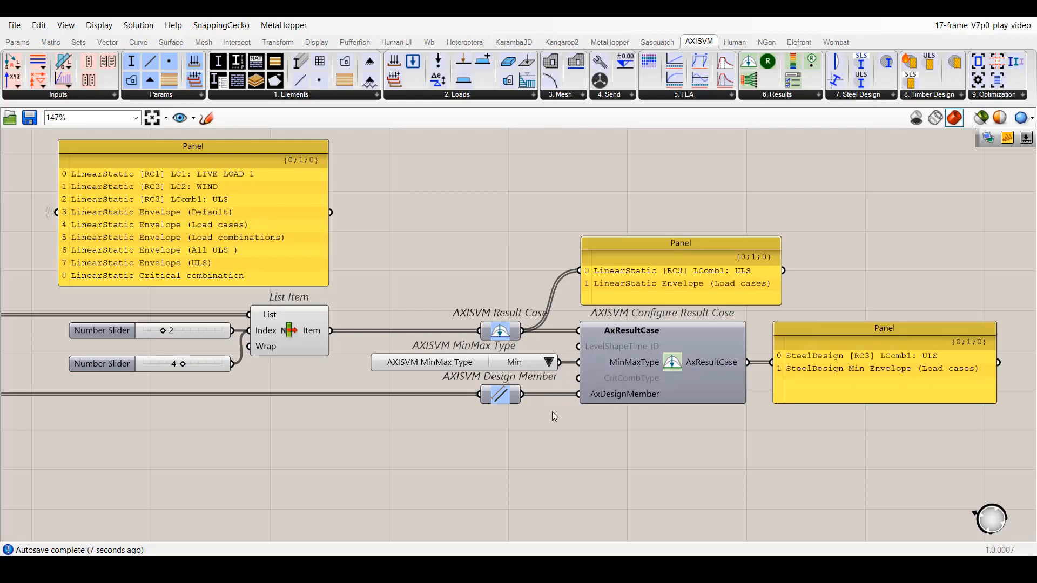
click(549, 362)
click(567, 381)
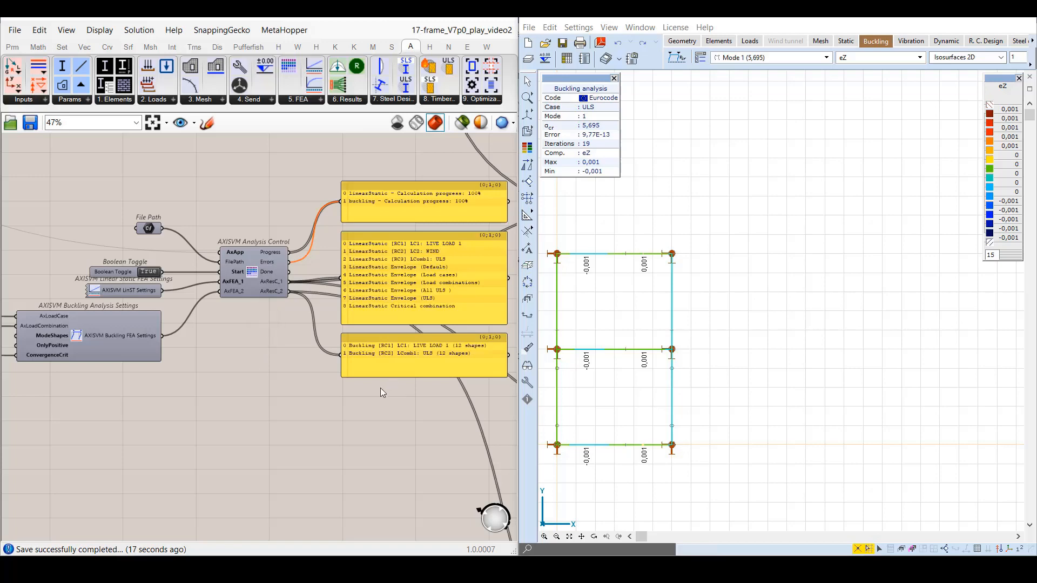
In the DisplaySettings view, set the Boolean Toggle feeding the Start input of Result Display Settings to True.
click(194, 123)
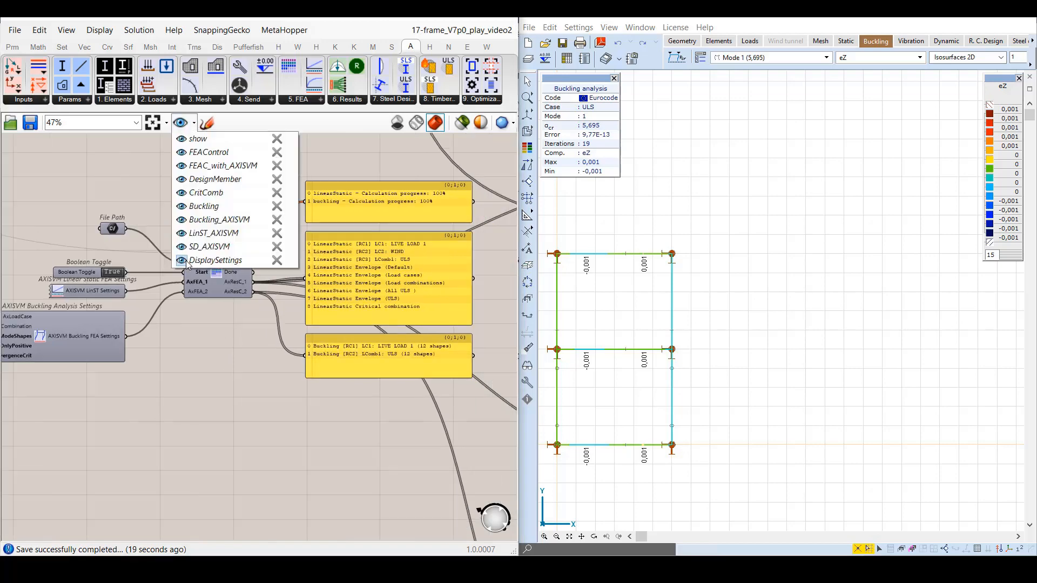
click(479, 218)
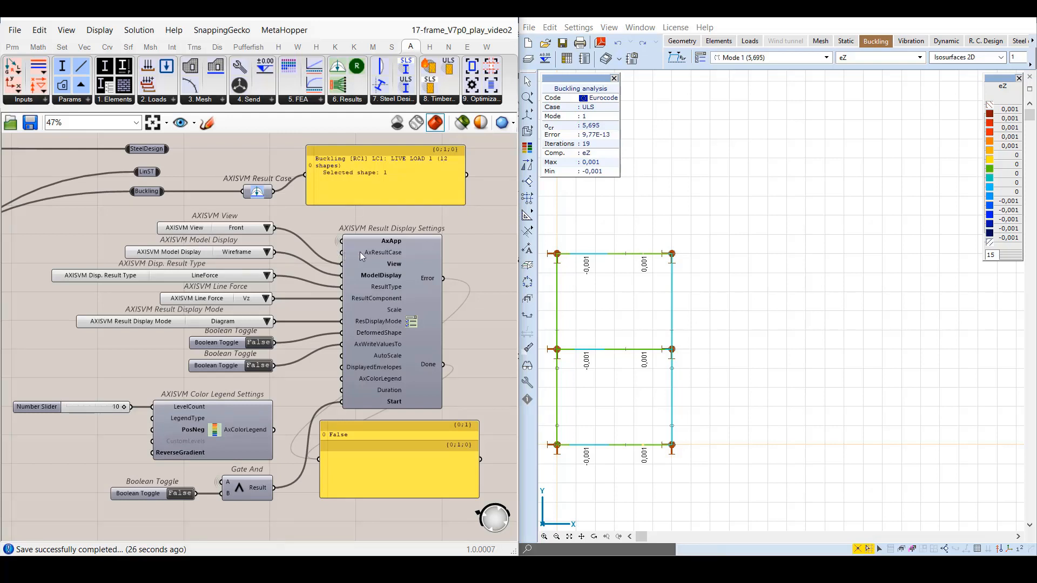
click(235, 230)
shift+click(220, 252)
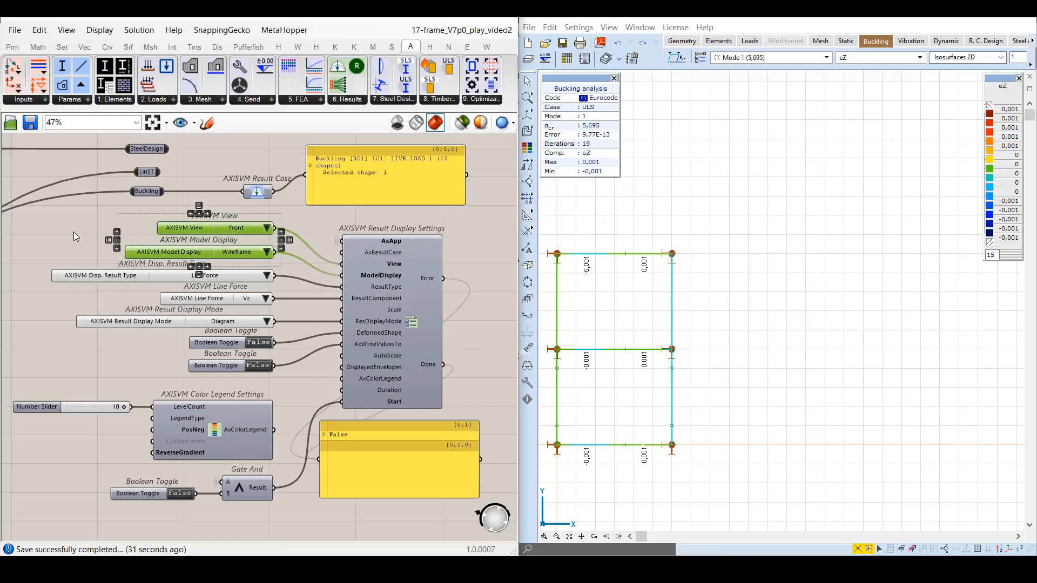
click(83, 246)
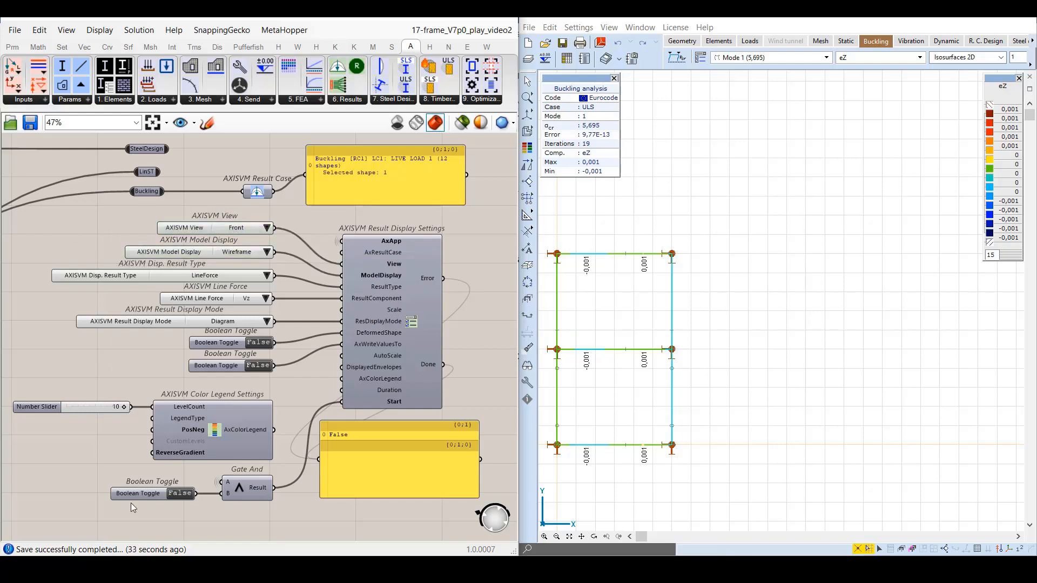
click(145, 489)
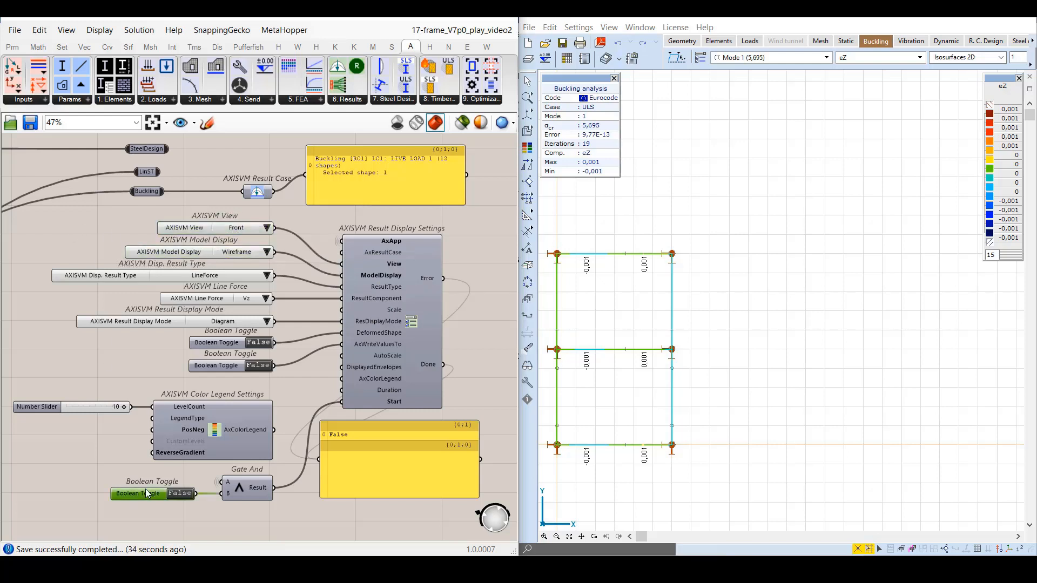
double_click(185, 494)
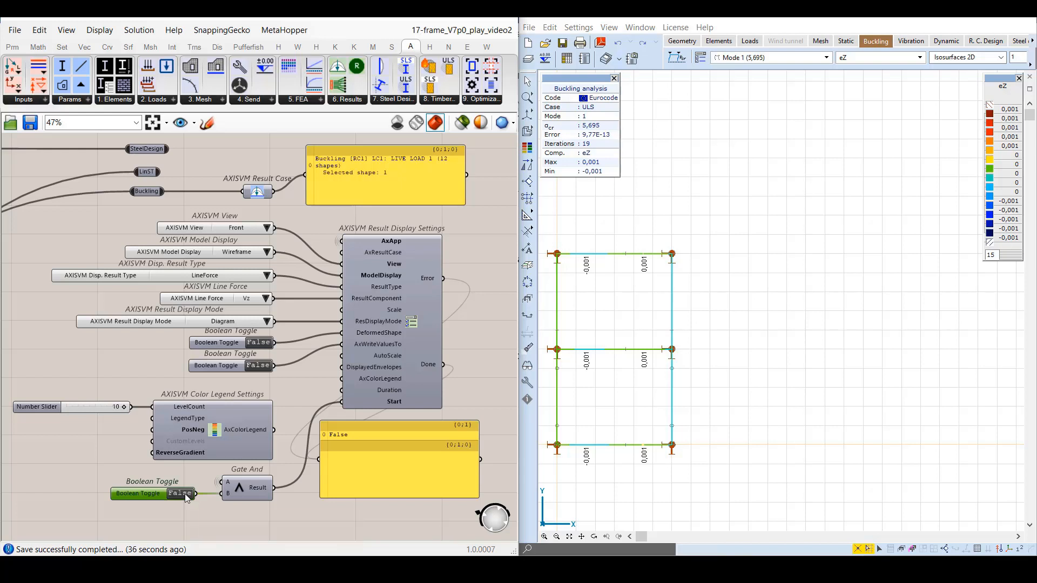
Switch the AXISVM View setting through Top and Side, finishing on Perspective.
click(291, 227)
click(266, 228)
click(280, 249)
click(266, 228)
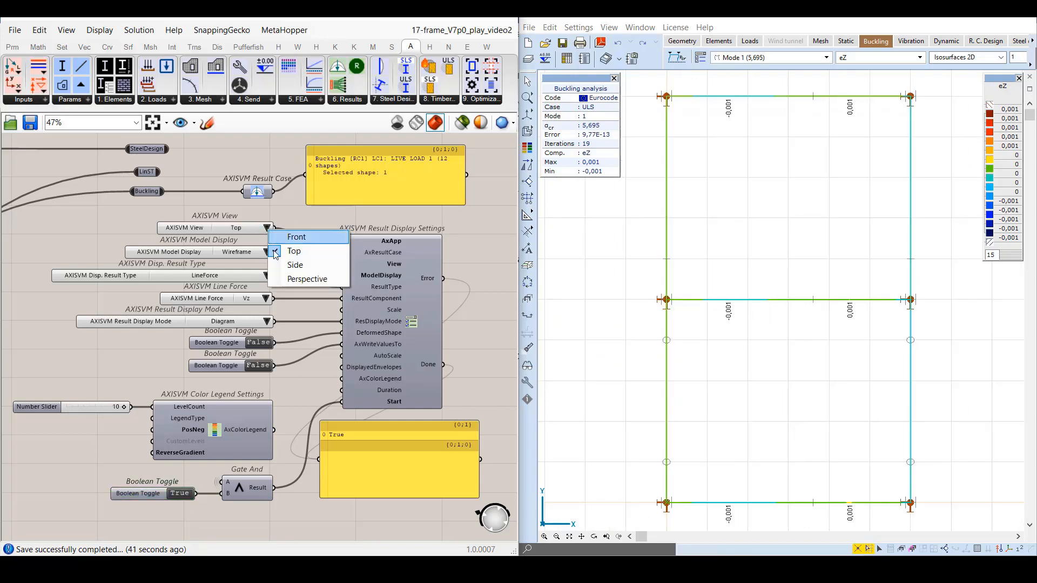
click(294, 263)
click(267, 228)
click(288, 278)
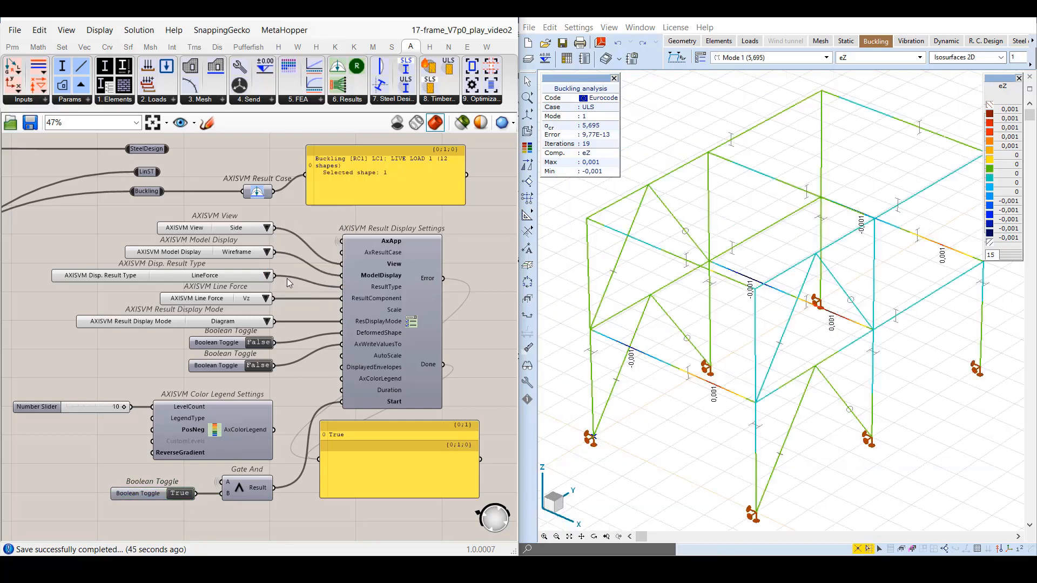
click(267, 252)
click(283, 286)
click(207, 278)
shift+click(205, 301)
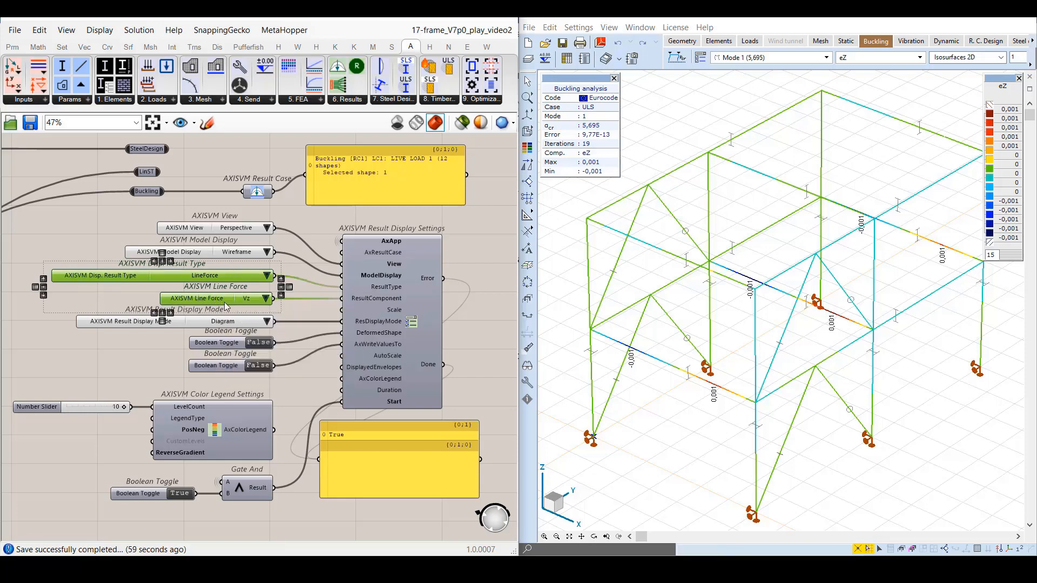
click(278, 203)
Connect Result Case to the AxResultCase input of Result Display Settings and set the displayed result type to BucklingDisplacement.
drag(273, 191, 343, 253)
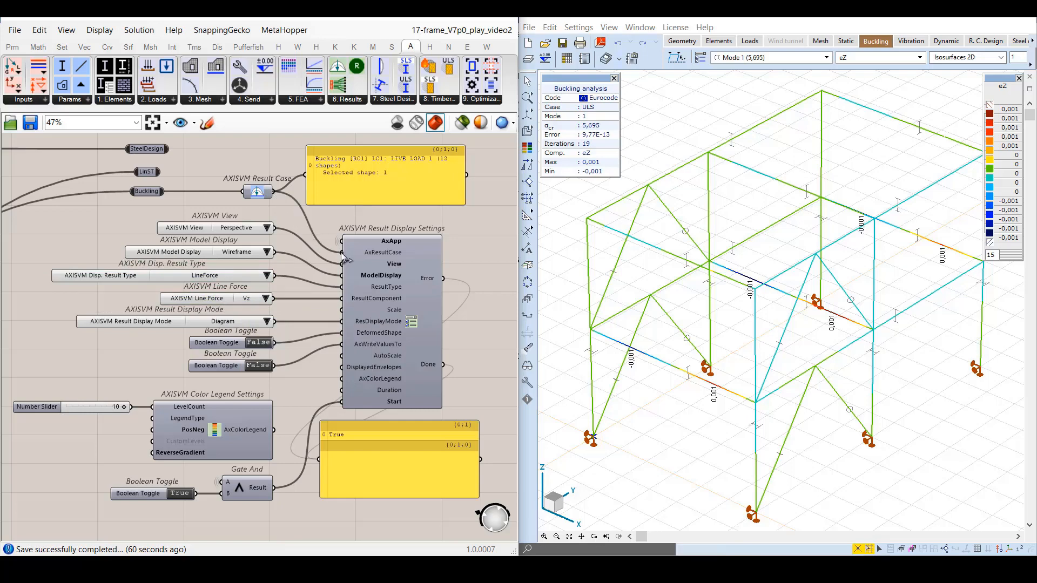
click(267, 276)
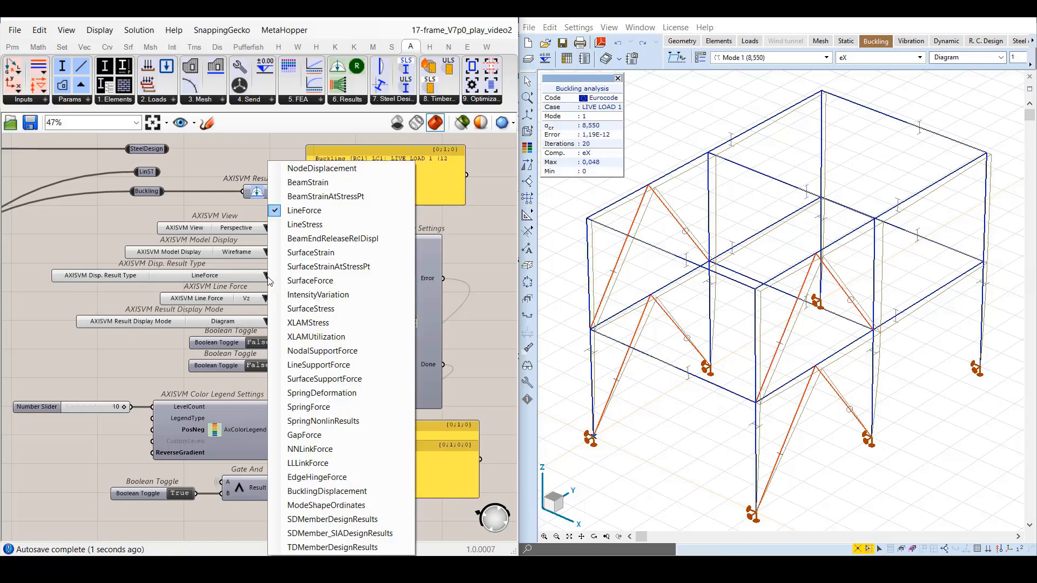
click(371, 491)
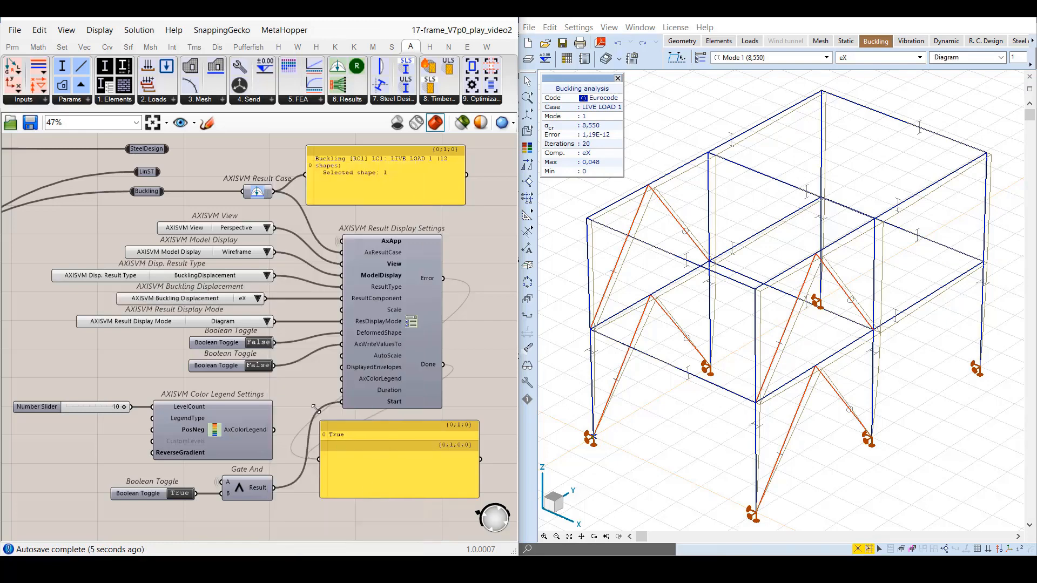
Set the buckling displacement component to eY, finishing on eZ.
click(258, 299)
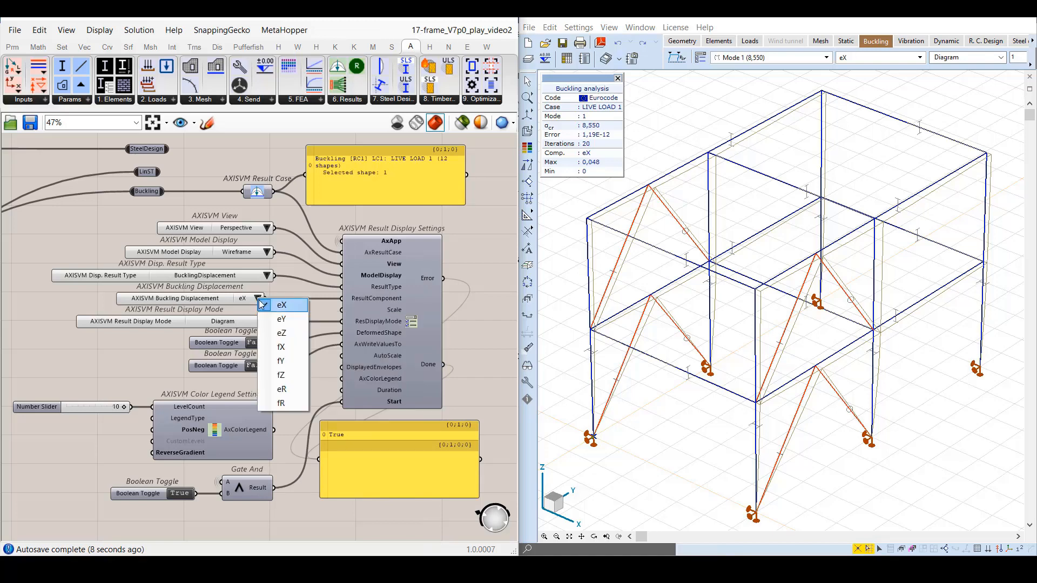
click(280, 320)
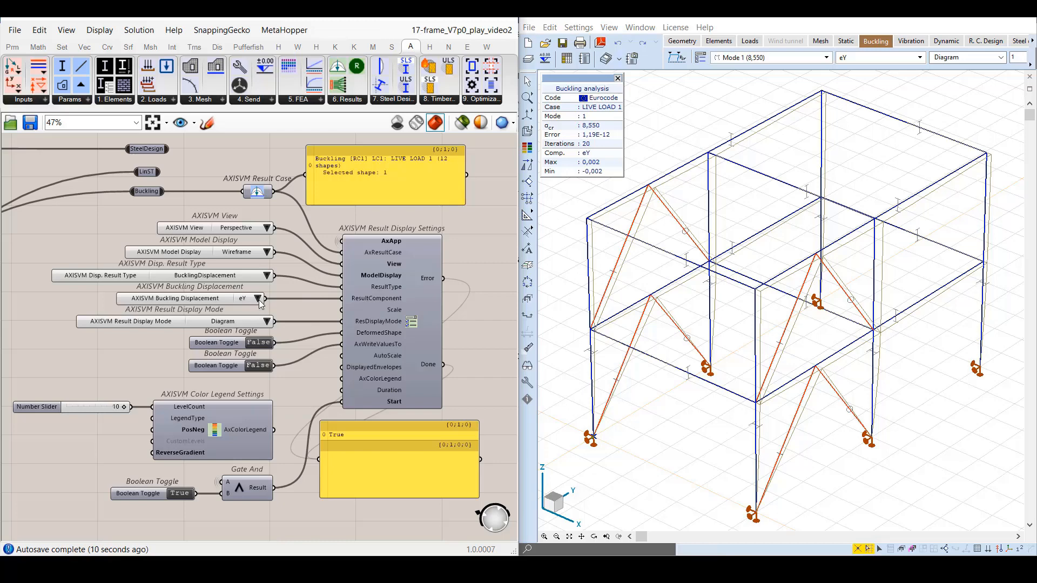
click(259, 301)
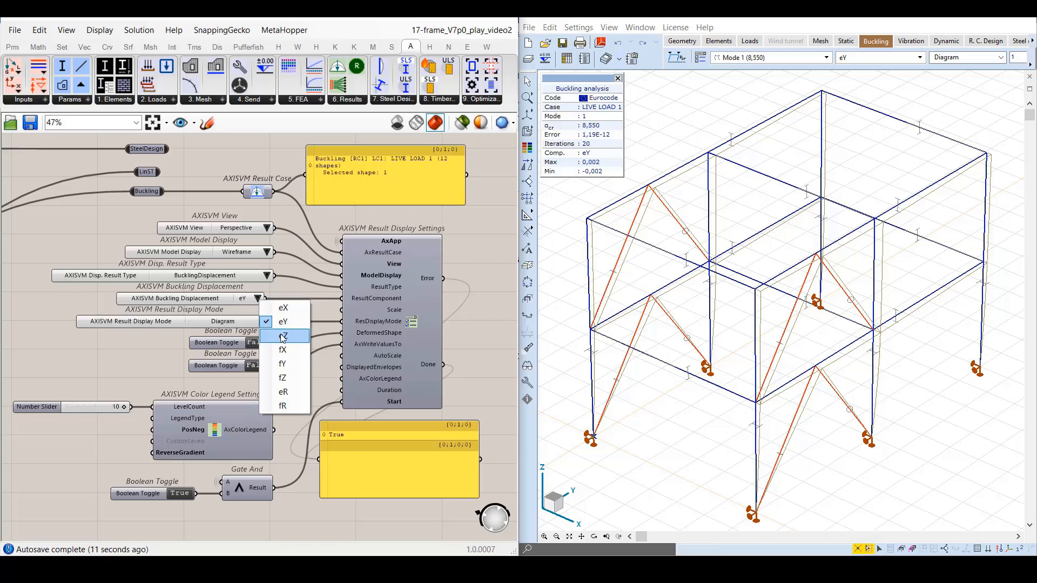
click(282, 337)
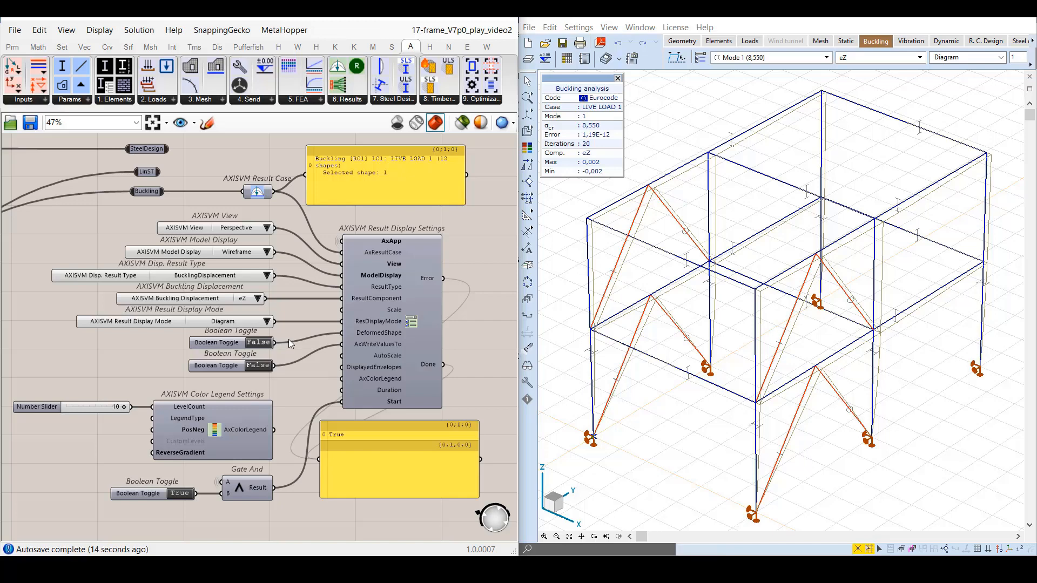
Switch the DeformedShape toggle to True and back to False.
double_click(264, 344)
double_click(260, 343)
Connect SteelDesign to Result Case and set the displayed result type to SDMemberDesignResults.
drag(170, 148, 242, 191)
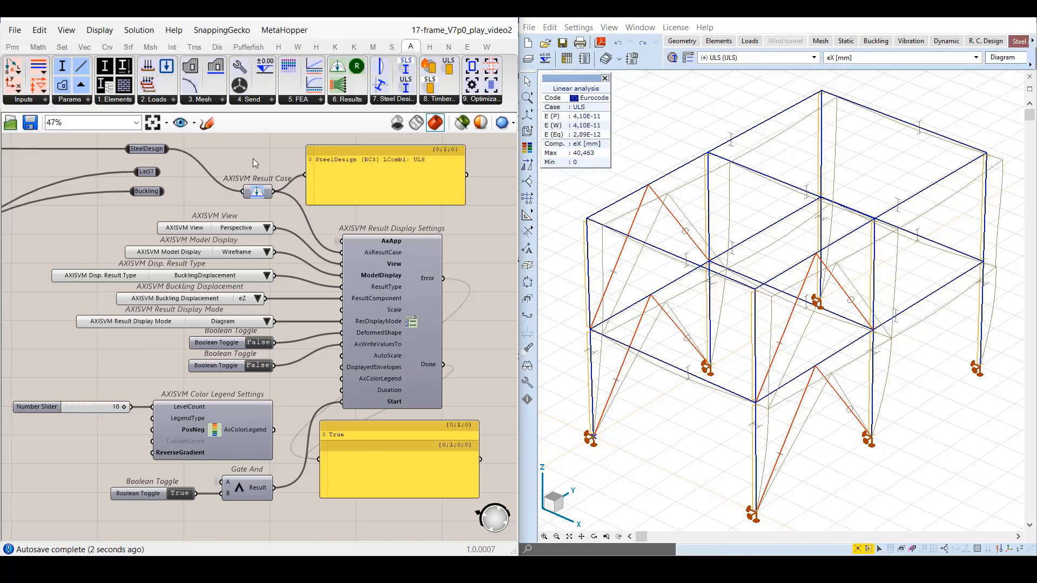
click(266, 276)
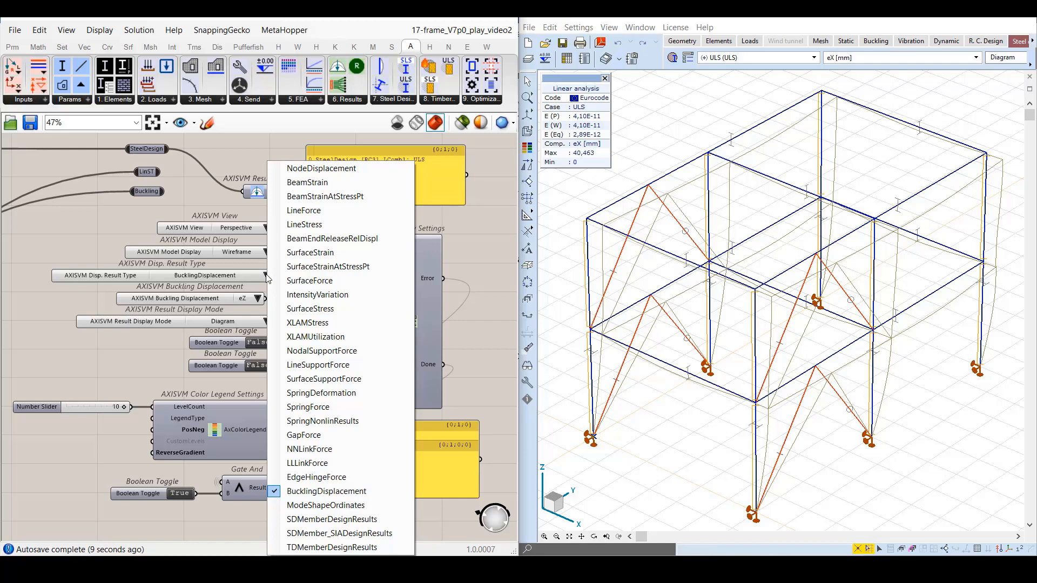
click(976, 58)
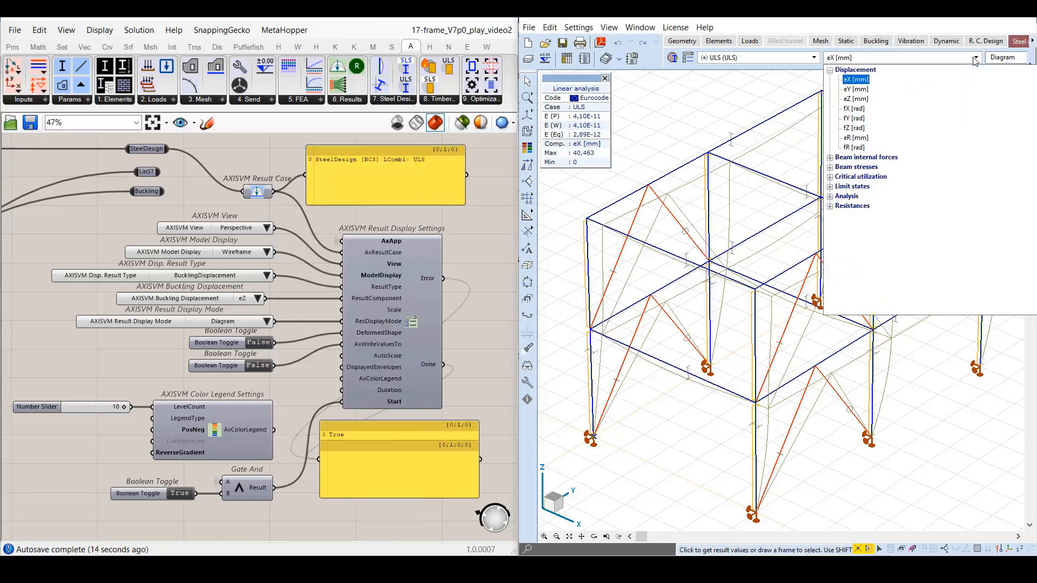
click(976, 58)
click(266, 276)
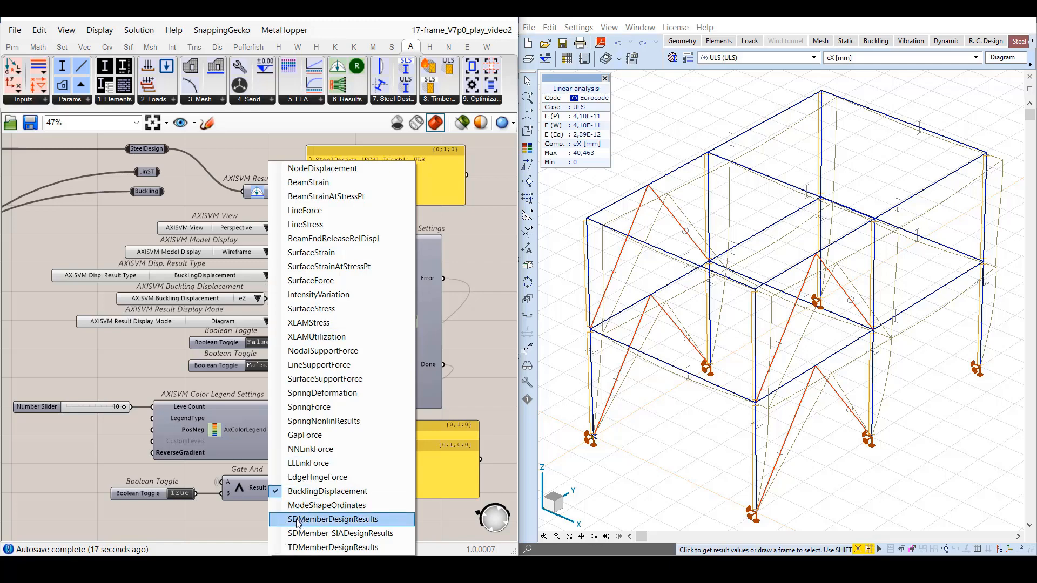
click(384, 517)
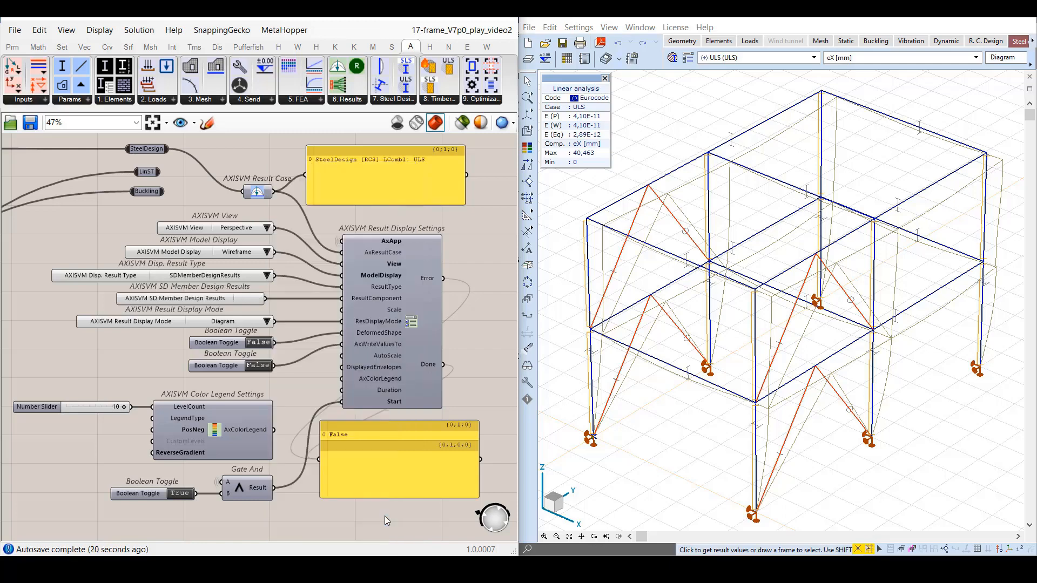
Set the SD member design result component to Mcr and the result display mode to DiagramFilled.
drag(238, 302, 205, 300)
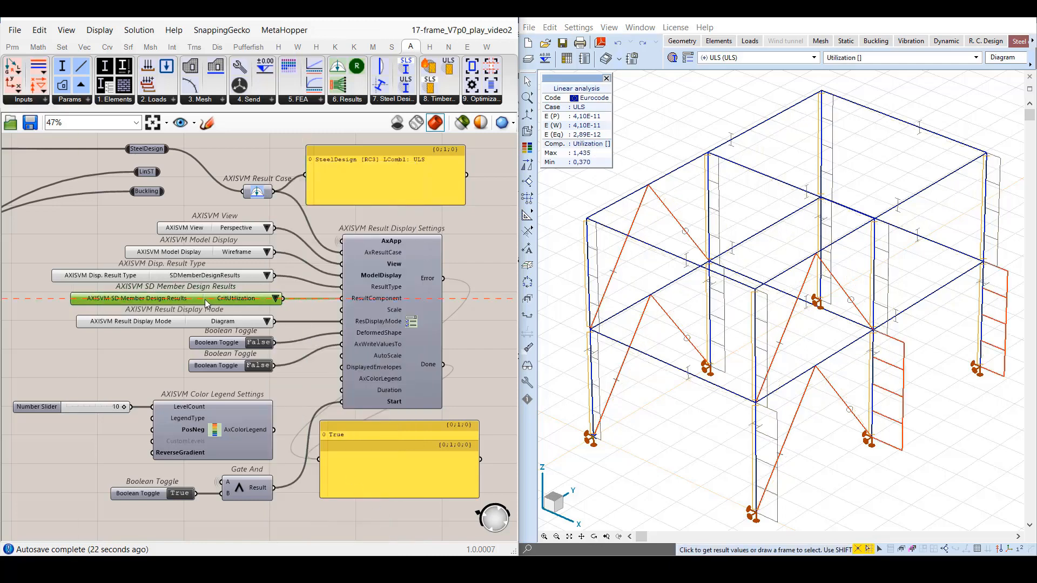
click(266, 299)
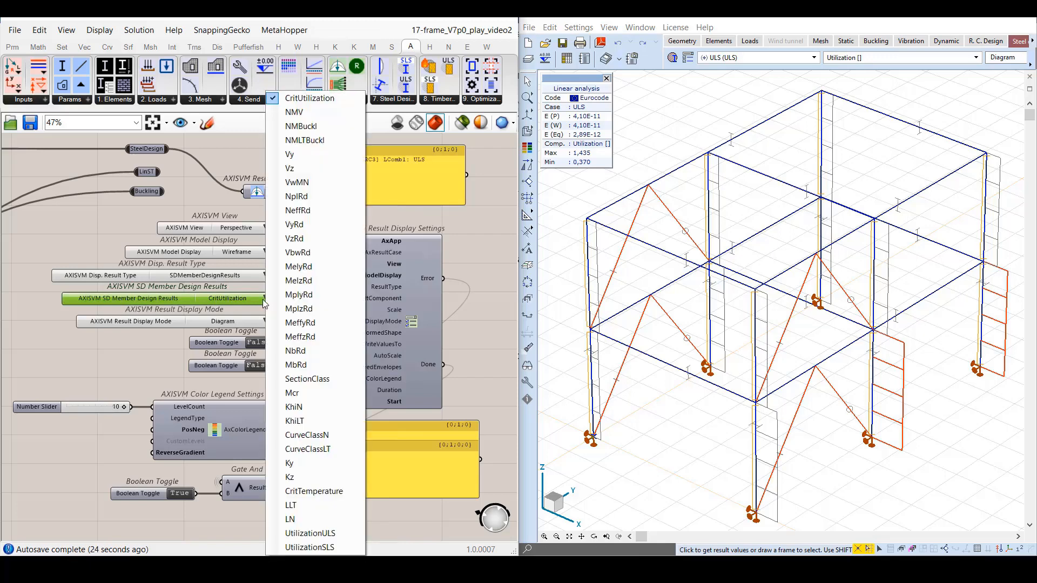
click(297, 390)
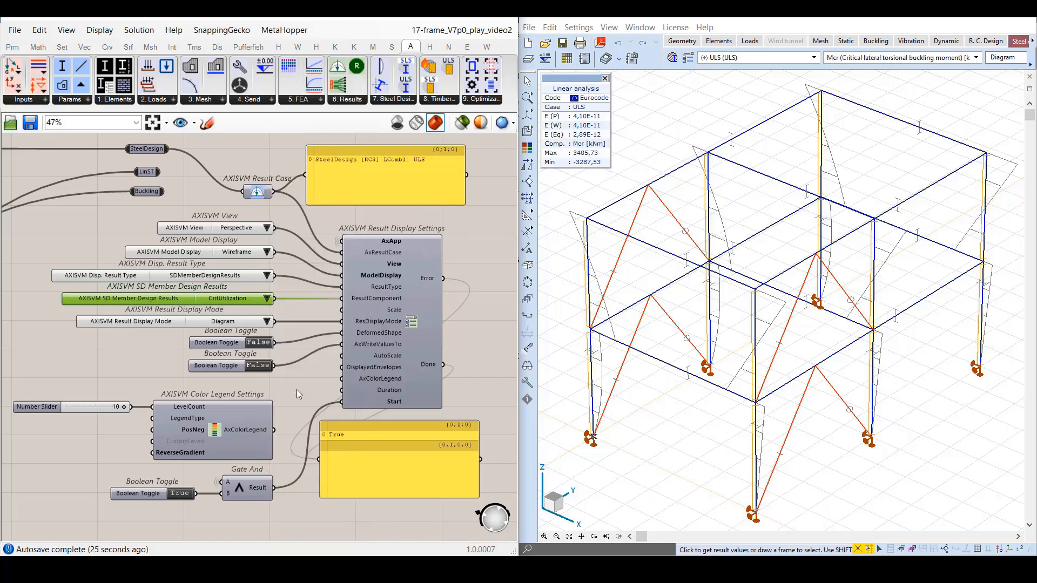
click(268, 322)
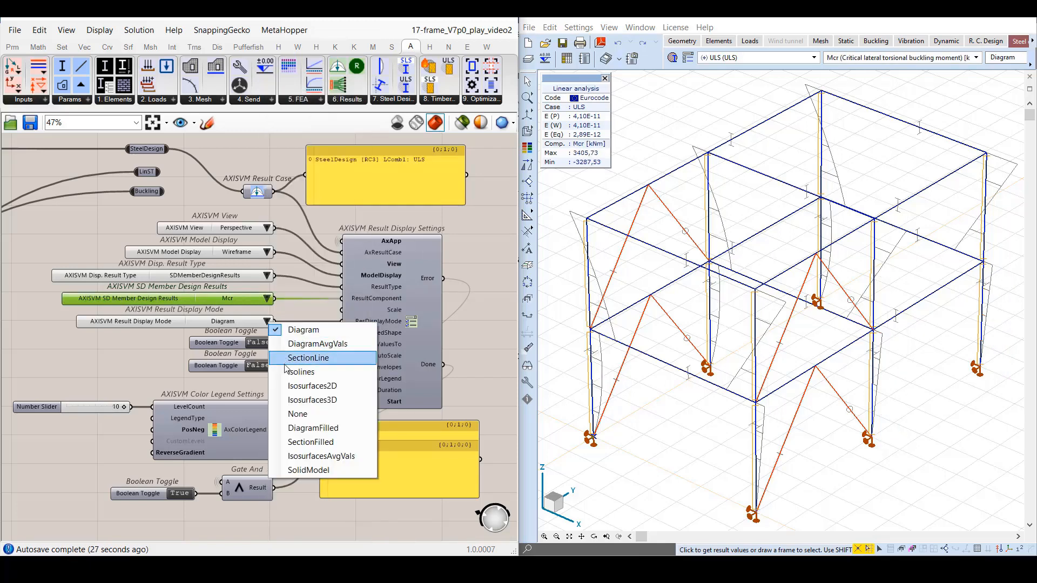
click(295, 428)
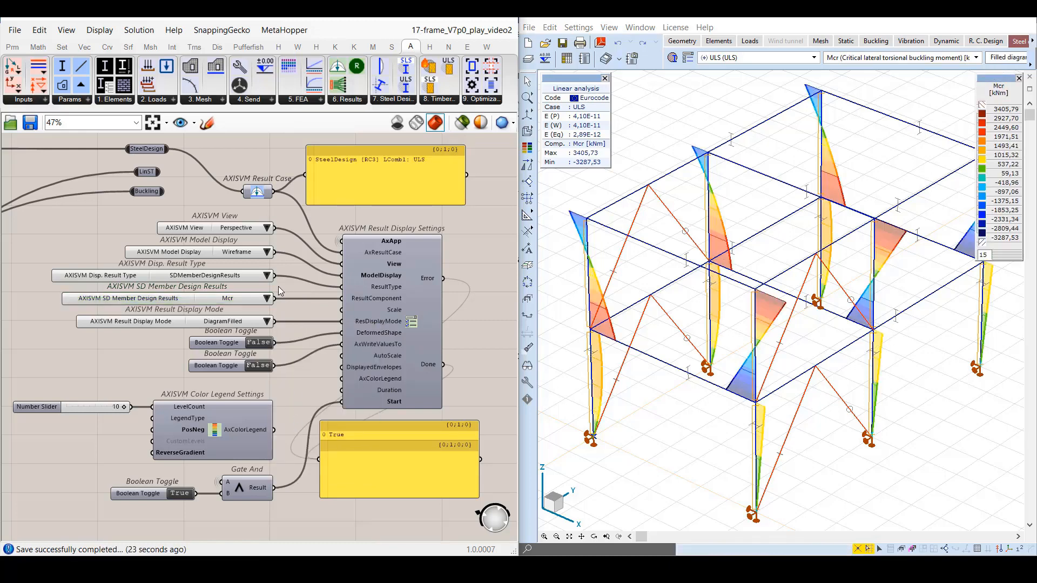
Set the displayed result type to LineForce with component Vz, and realign the Line Force value list with the other inputs.
click(267, 276)
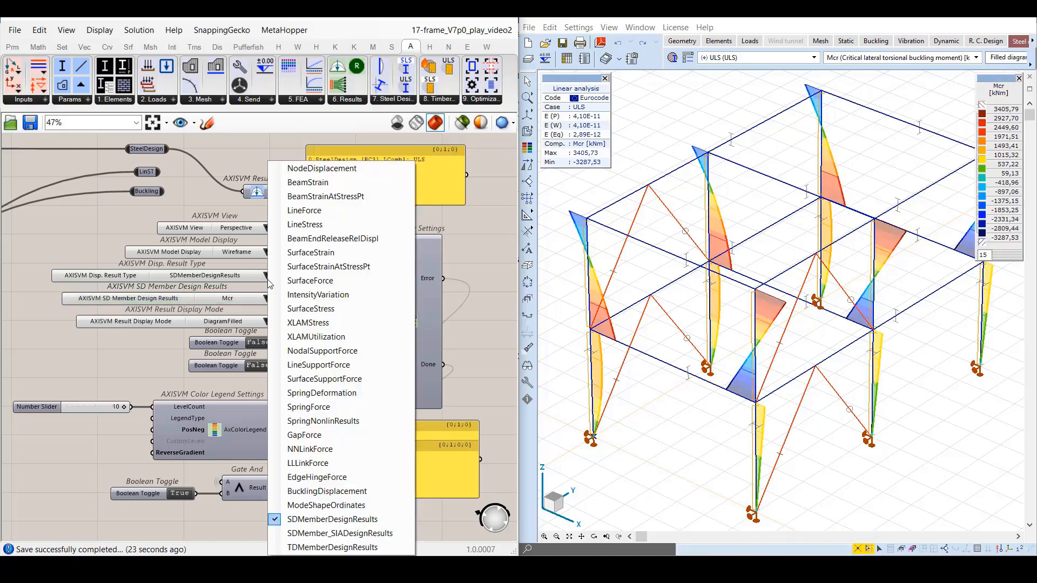
click(305, 210)
click(226, 299)
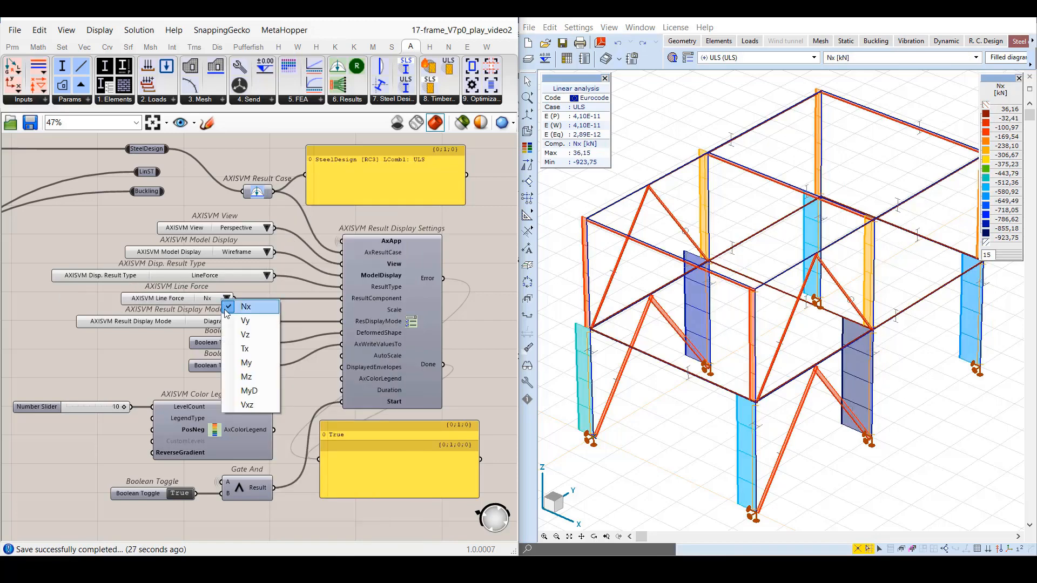
click(246, 336)
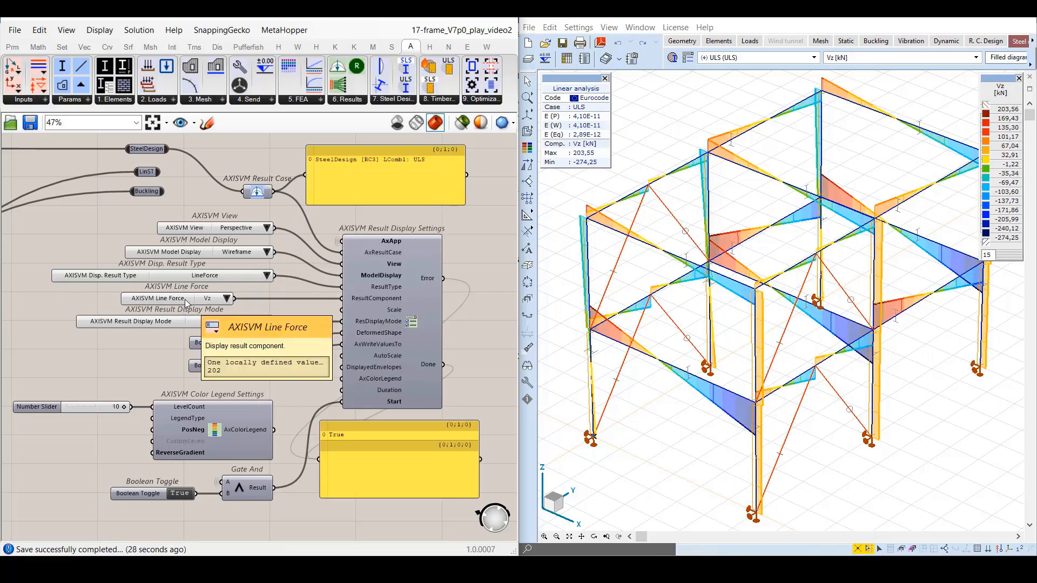
drag(184, 299, 222, 300)
click(310, 305)
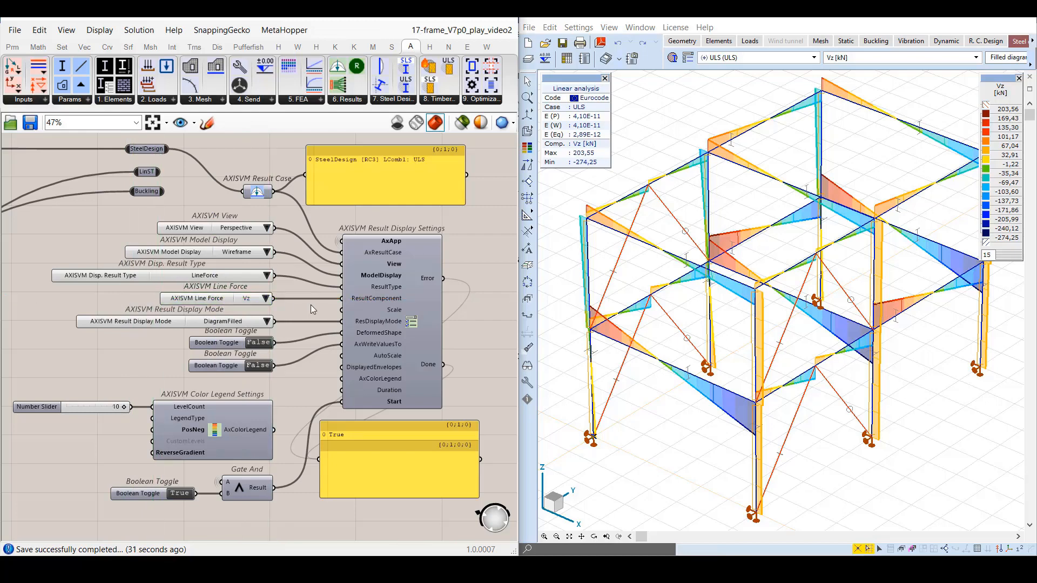
In the SD_AXISVM view, disconnect AXISVM Design Member from the AxDesignMember input of Configure Result Case and reconnect it.
click(195, 123)
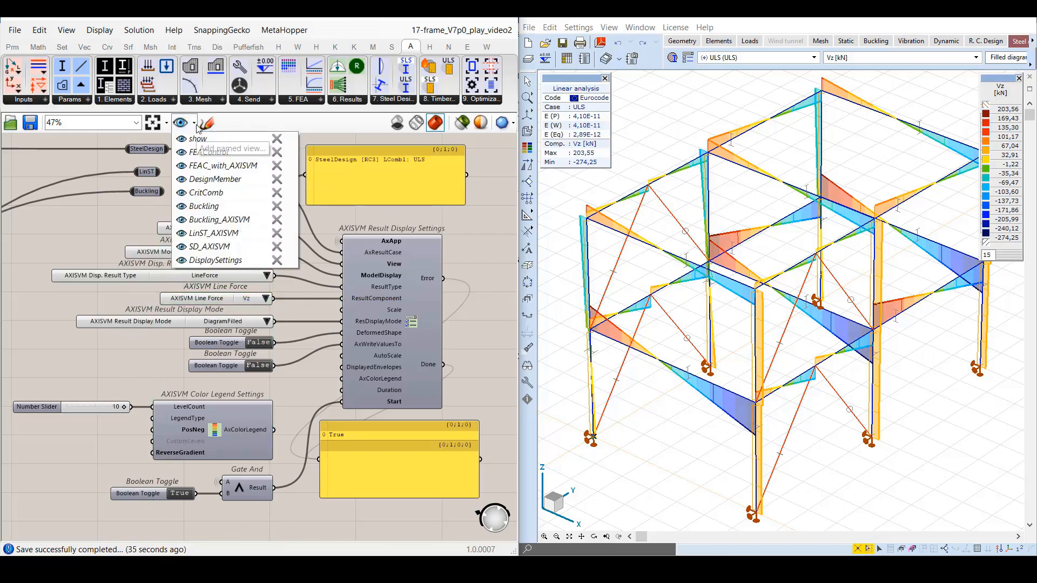
click(193, 250)
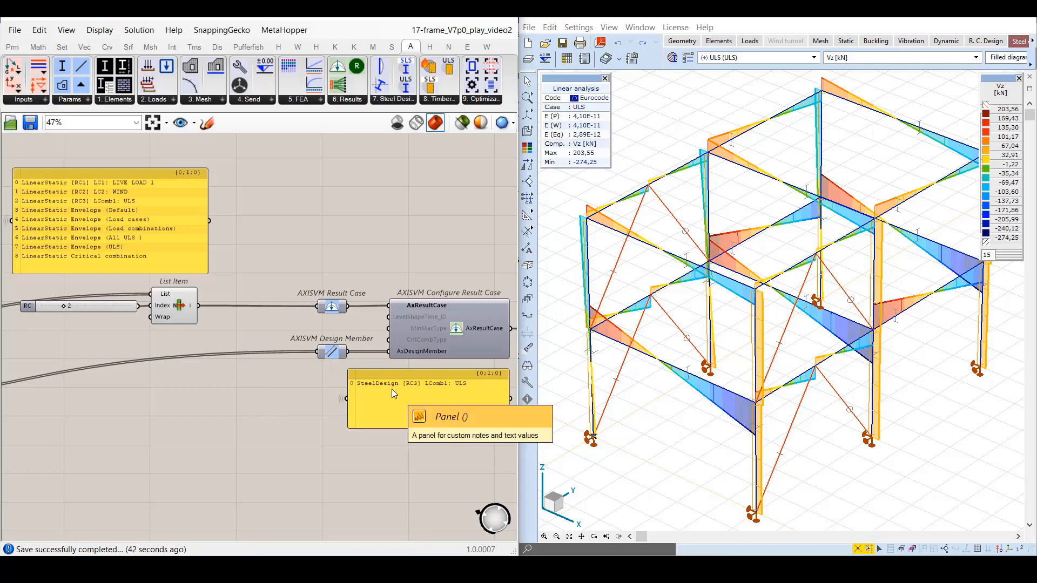
right_click(407, 351)
mouse_move(442, 367)
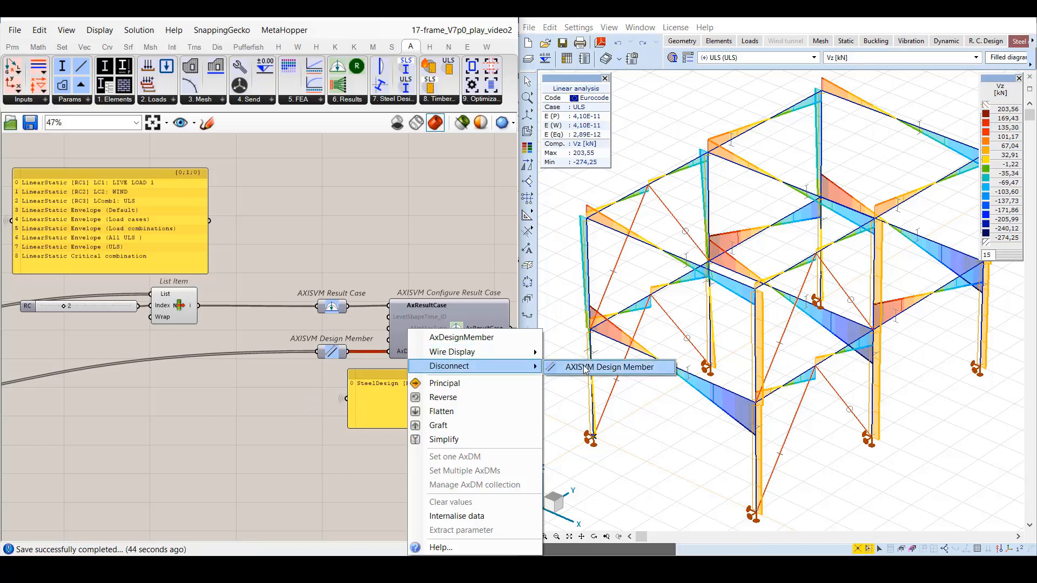
click(589, 367)
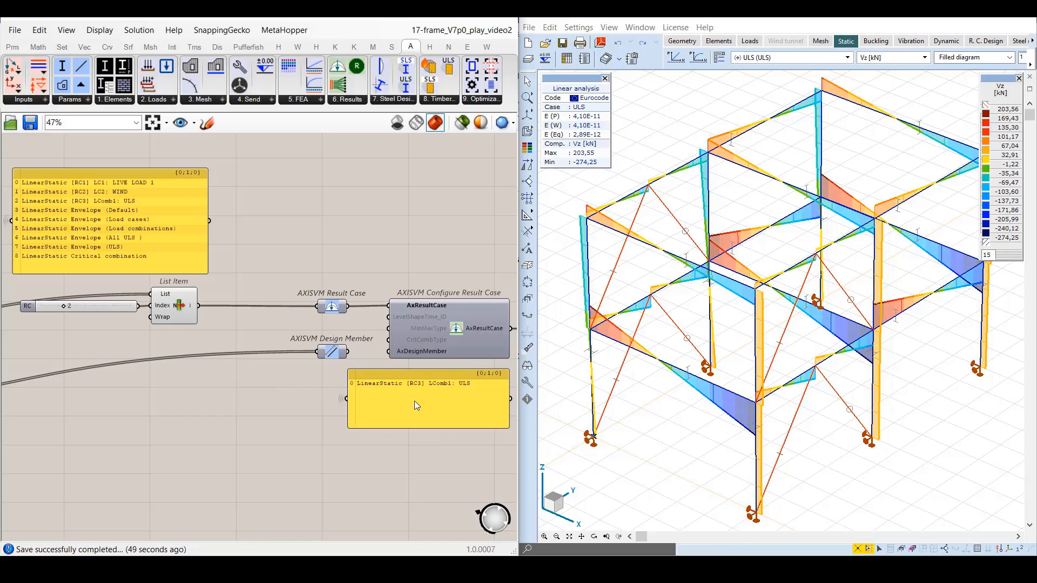
drag(351, 351, 388, 352)
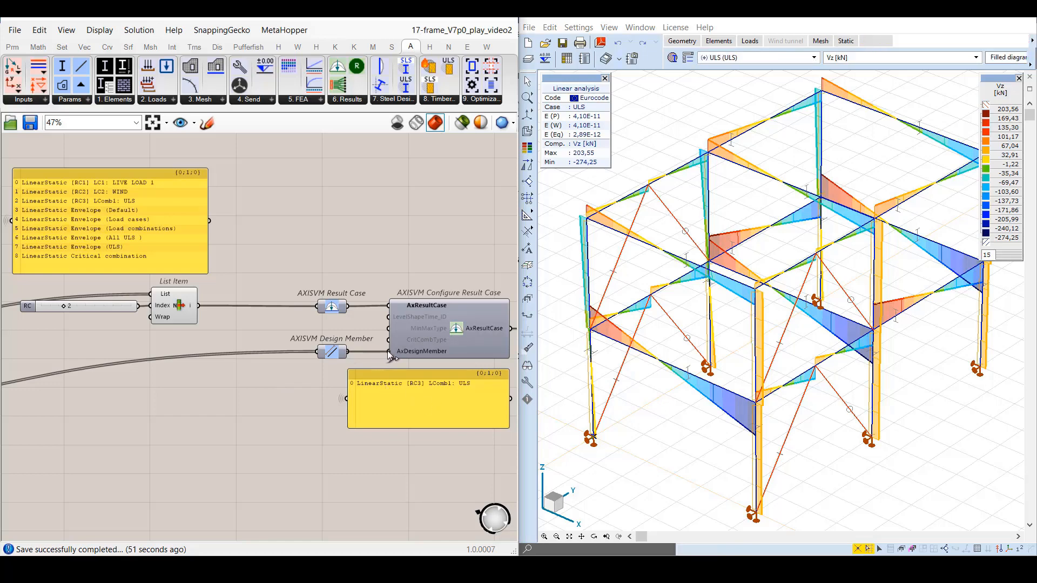
click(1032, 41)
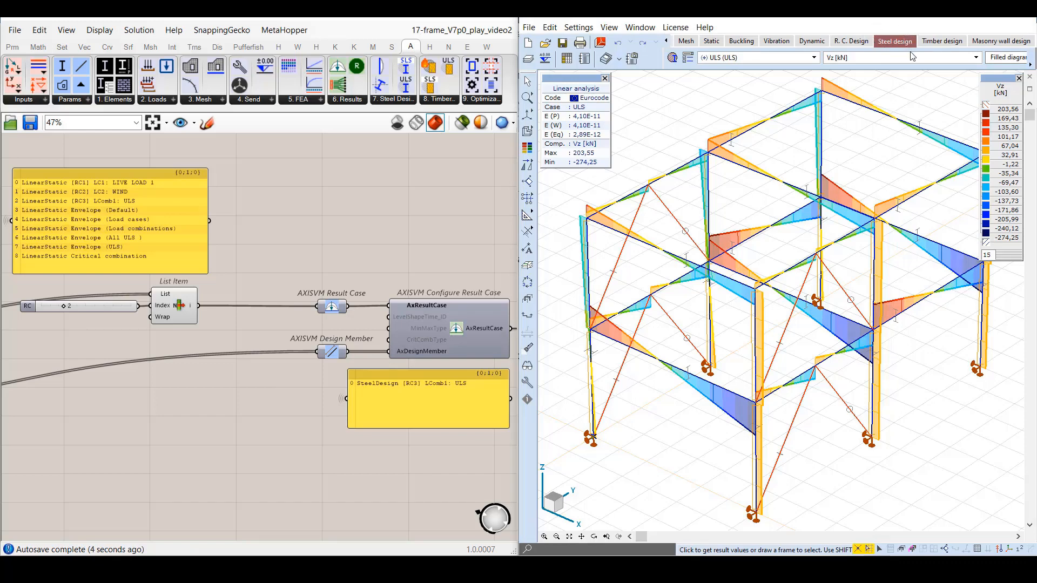
In the DisplaySettings view, connect LinST to the AXISVM Result Case parameter in place of SteelDesign.
click(194, 124)
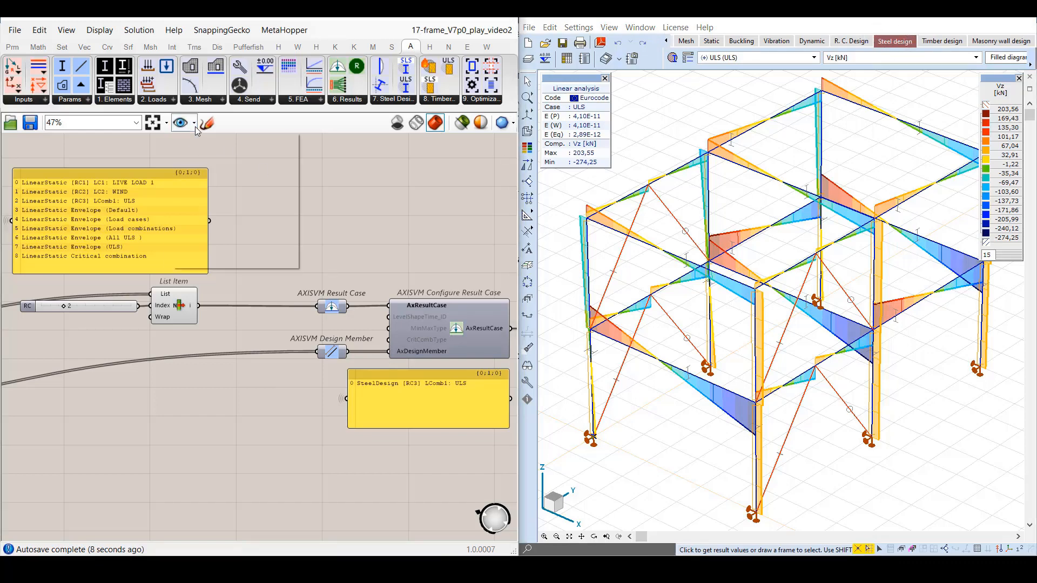
click(183, 261)
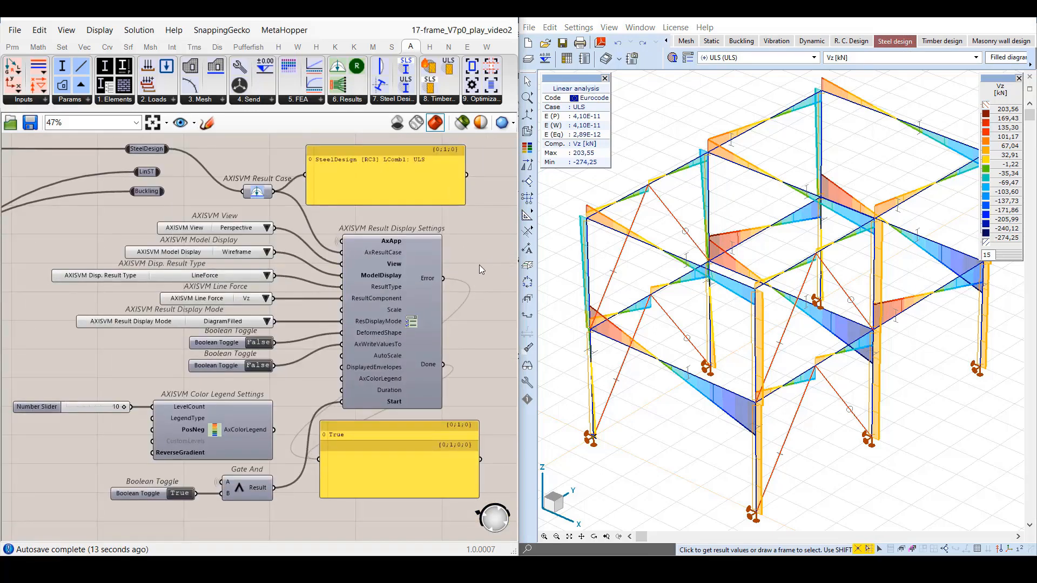
drag(160, 172, 243, 192)
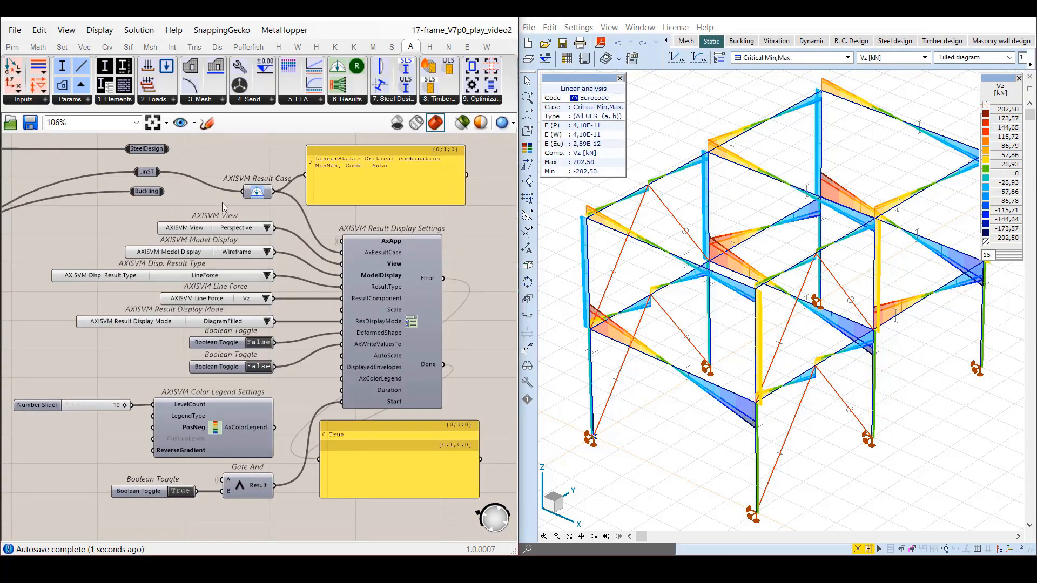
In the LinST_AXISVM view, switch the MinMax type of the critical combination to Min, Max, and back to MinMax.
click(194, 124)
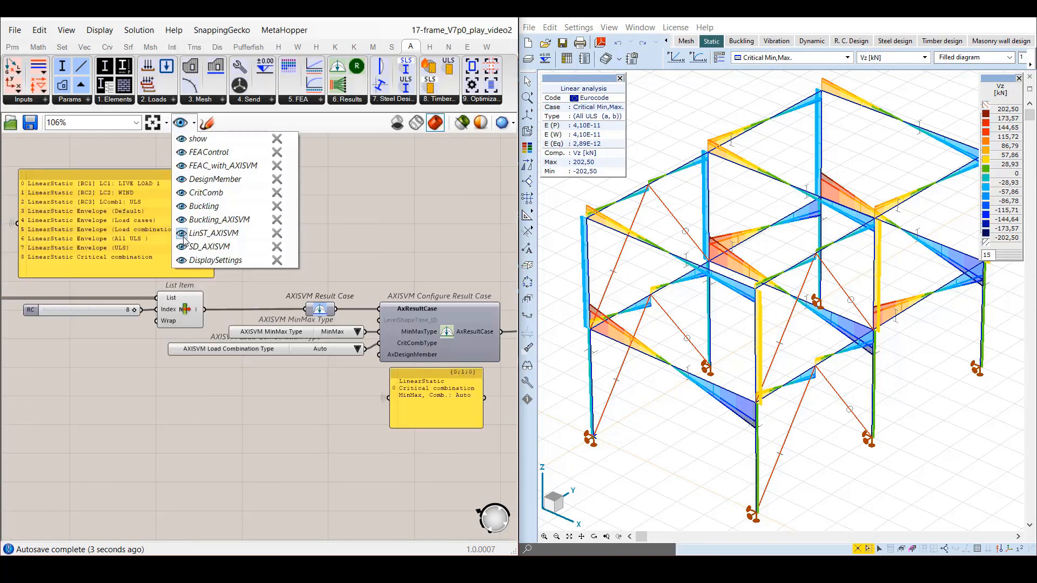
click(183, 235)
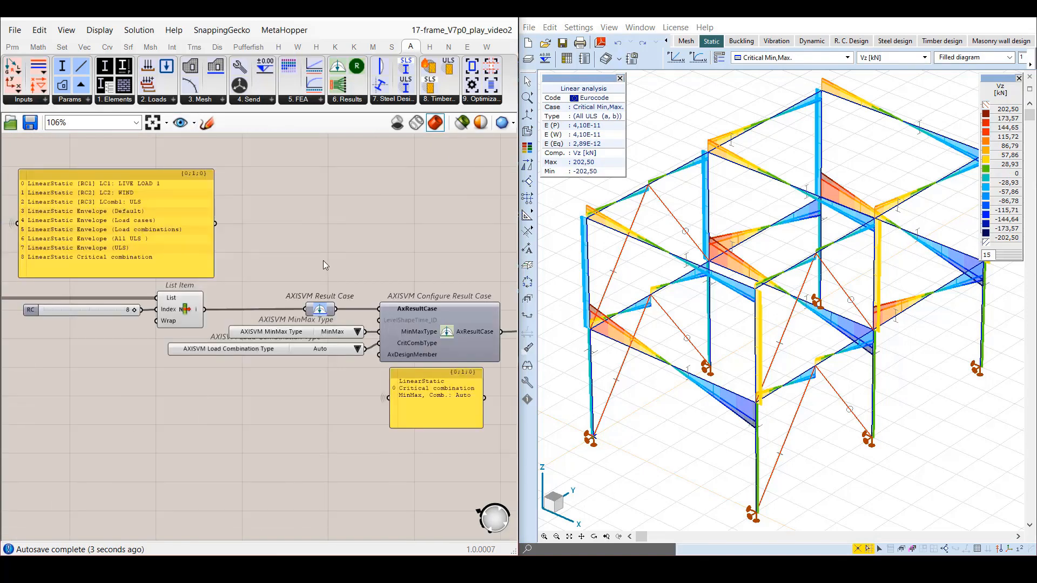
click(358, 333)
click(381, 341)
click(358, 333)
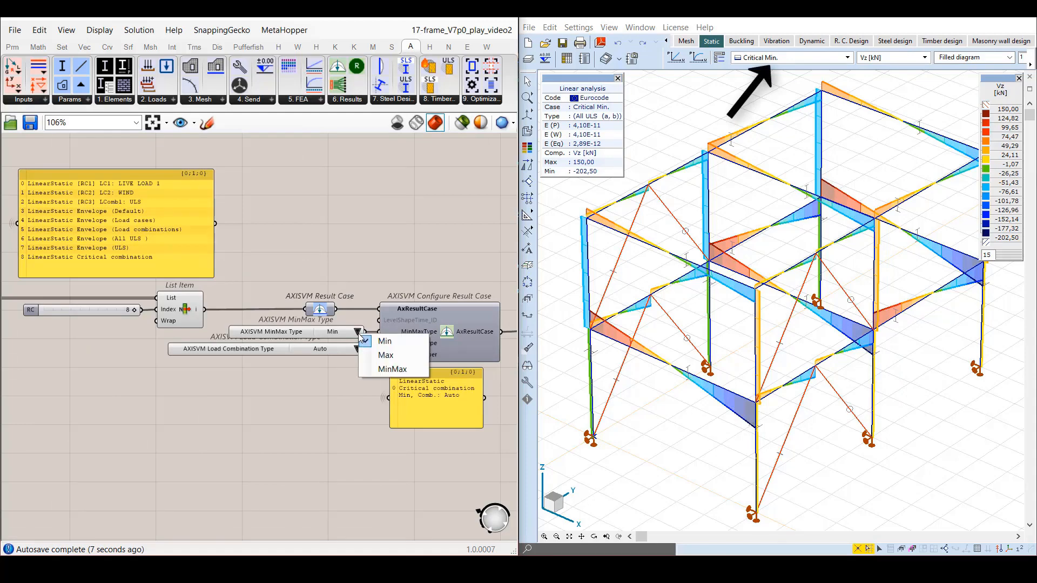
click(386, 355)
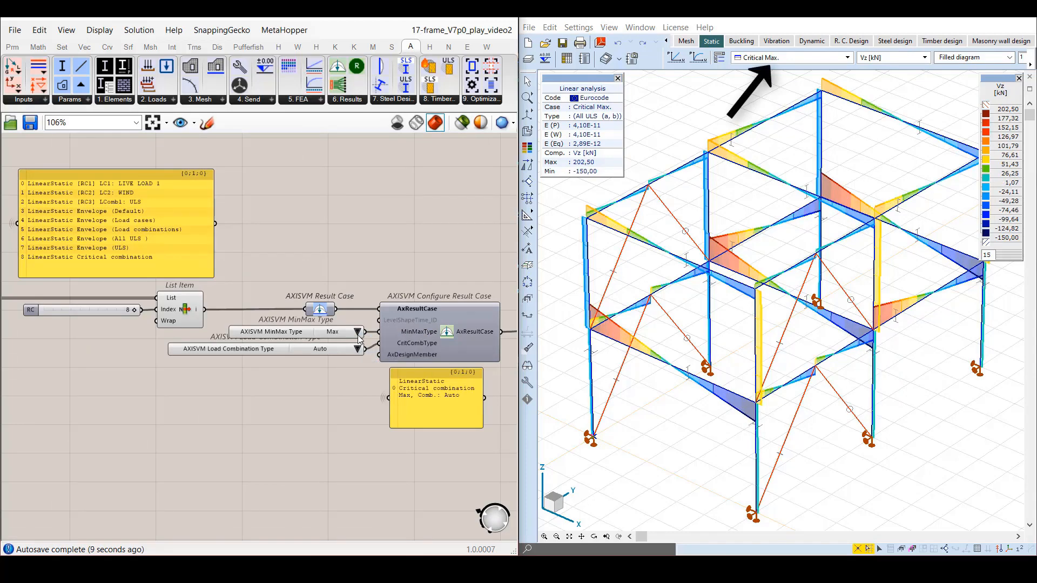
click(358, 333)
click(371, 373)
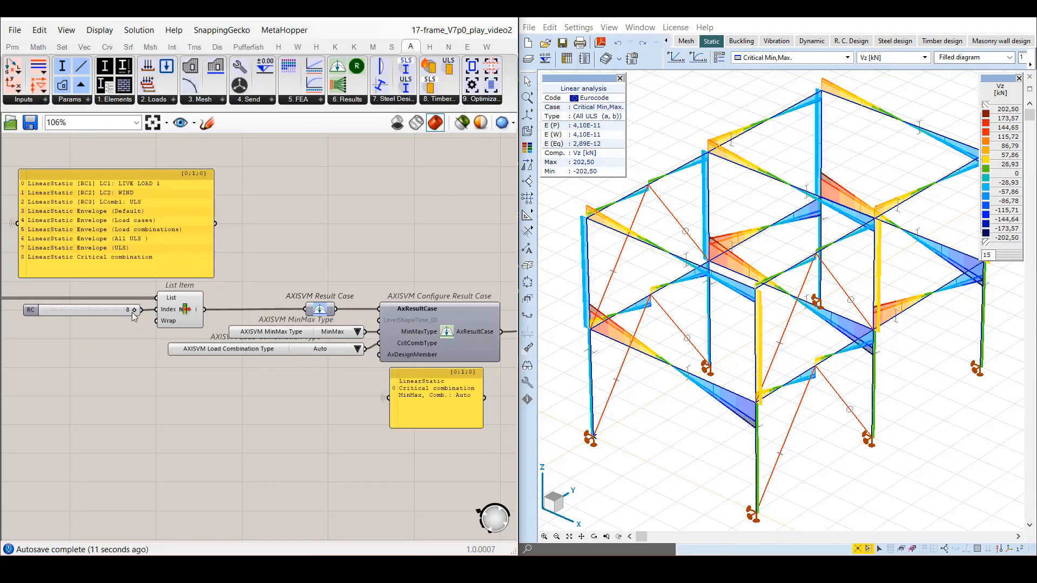
Set the RC slider to 5 for the load combinations envelope and its MinMax type to Min.
drag(132, 312, 98, 309)
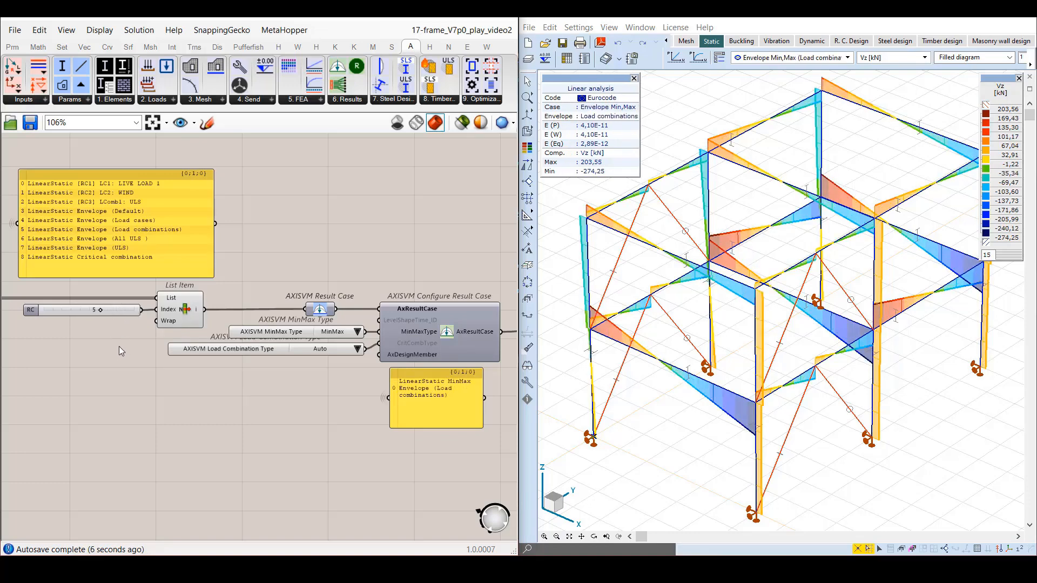
click(349, 333)
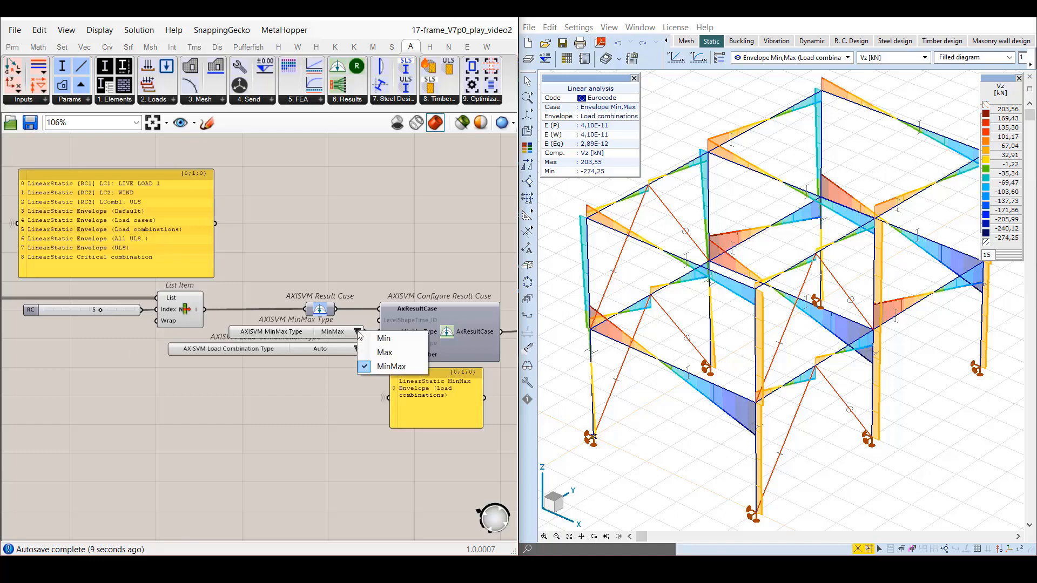
click(379, 339)
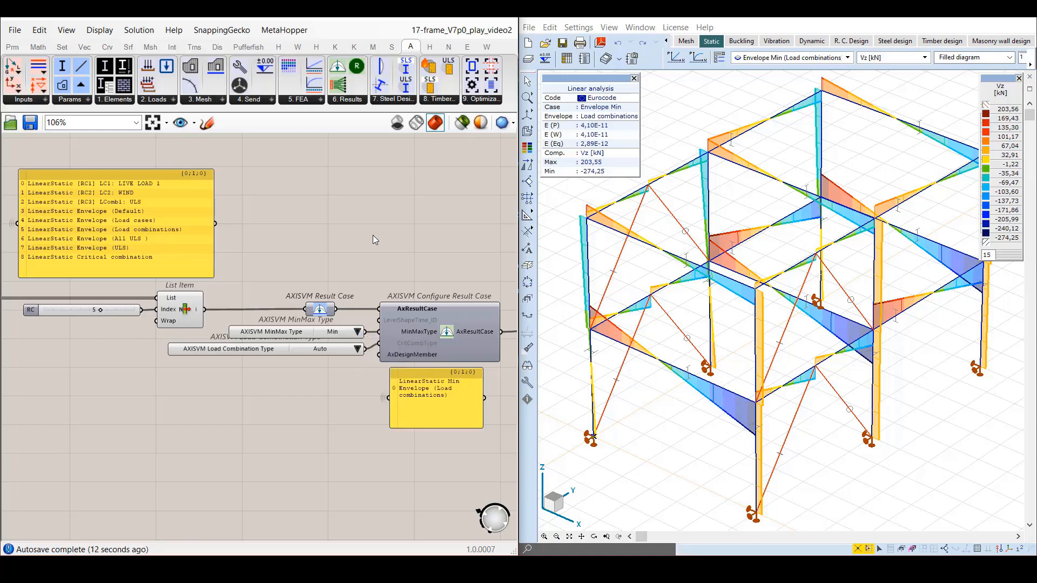
In the DisplaySettings view, connect Buckling to the AXISVM Result Case parameter in place of LinST.
click(194, 123)
click(216, 261)
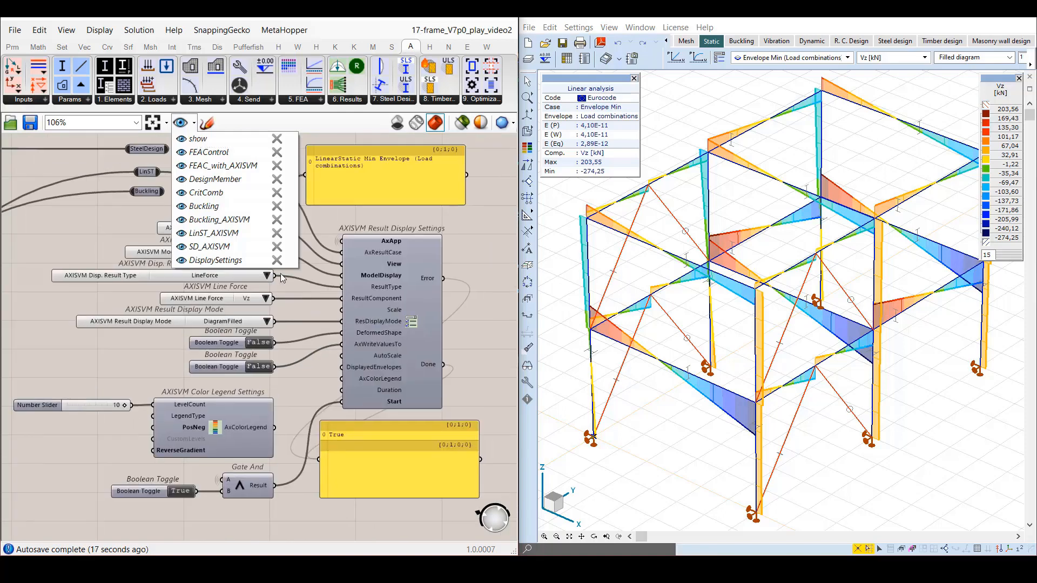
click(466, 239)
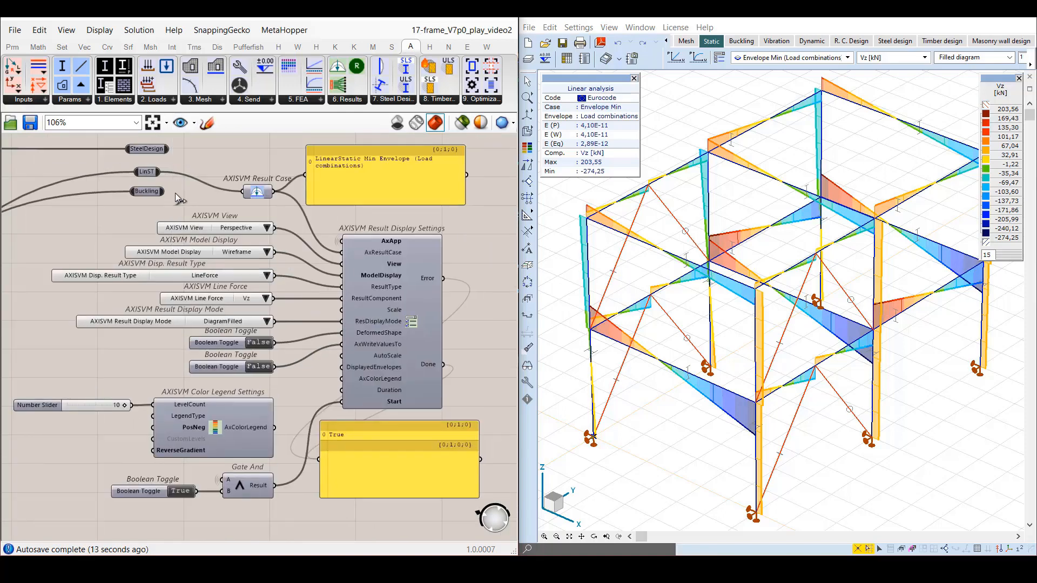
drag(242, 193, 243, 193)
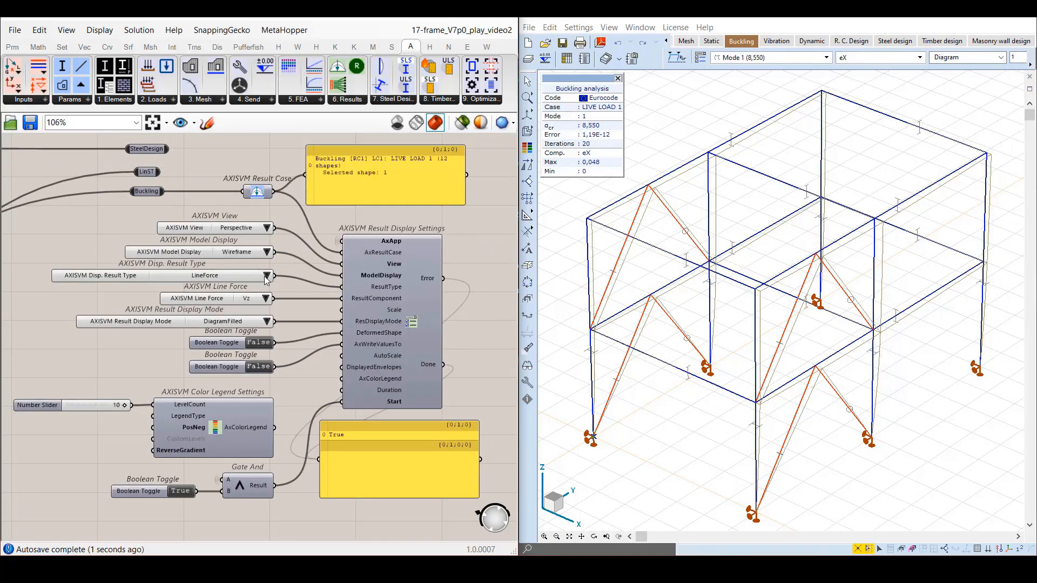
Display the BucklingDisplacement result with component eZ and set the DeformedShape toggle to True.
click(266, 276)
click(302, 491)
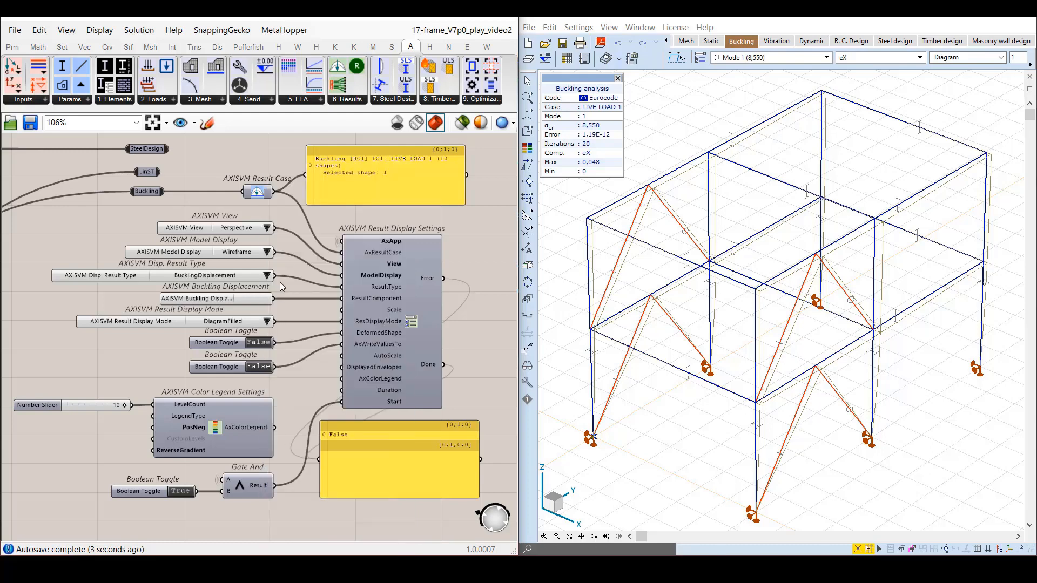
click(259, 300)
click(277, 339)
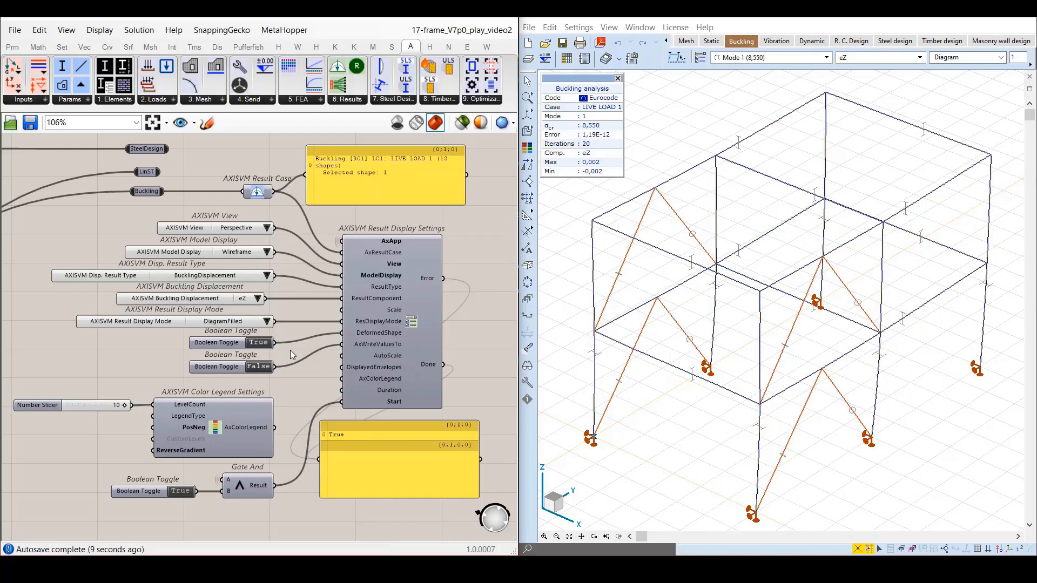
In the Buckling_AXISVM view, raise the ModeShape slider through the buckling modes to 12.
click(193, 123)
click(182, 219)
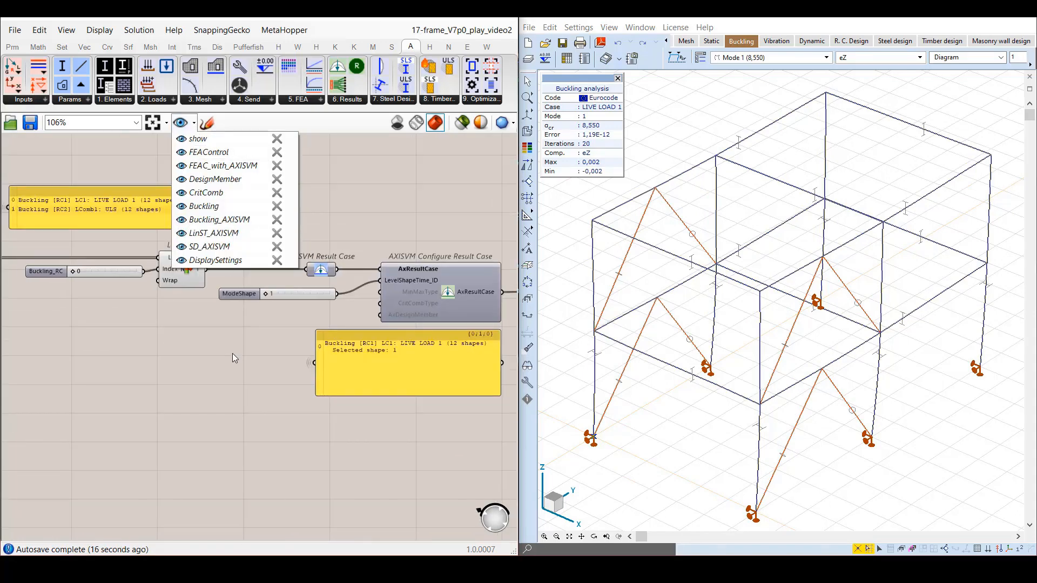
click(236, 359)
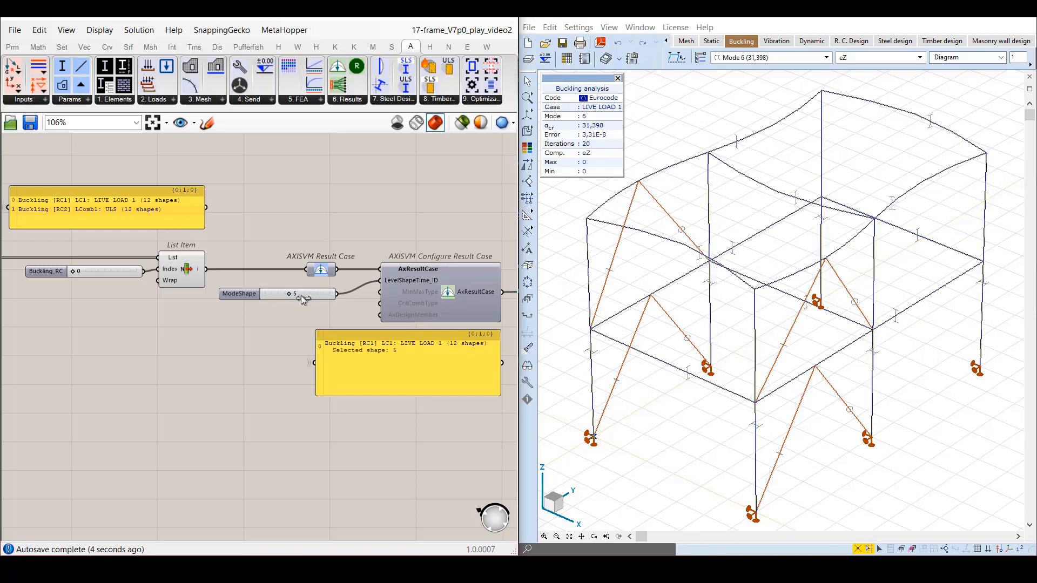
drag(301, 296, 331, 298)
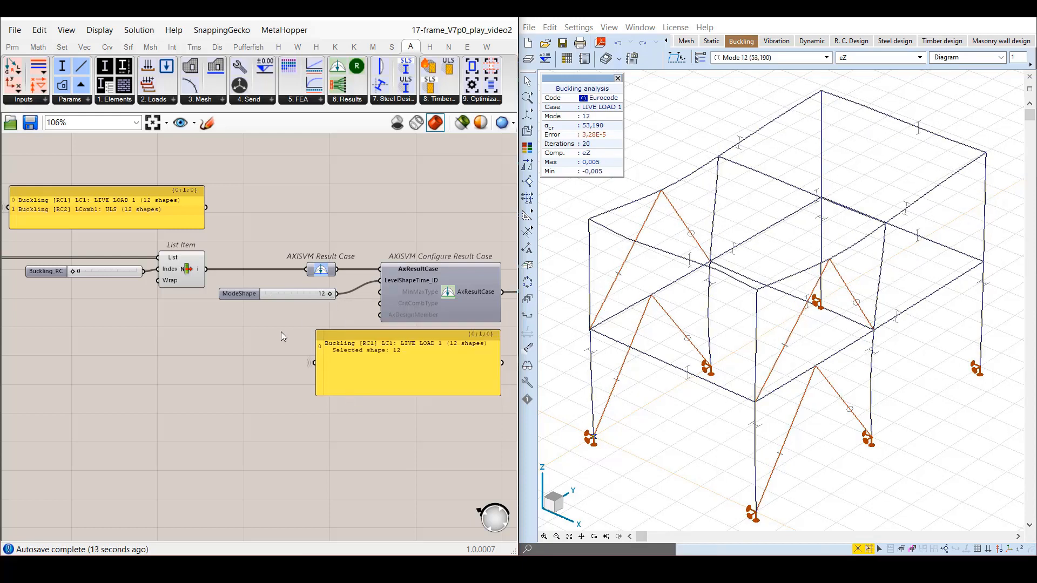
In the DisplaySettings view, connect SteelDesign to the AXISVM Result Case parameter in place of Buckling.
click(194, 124)
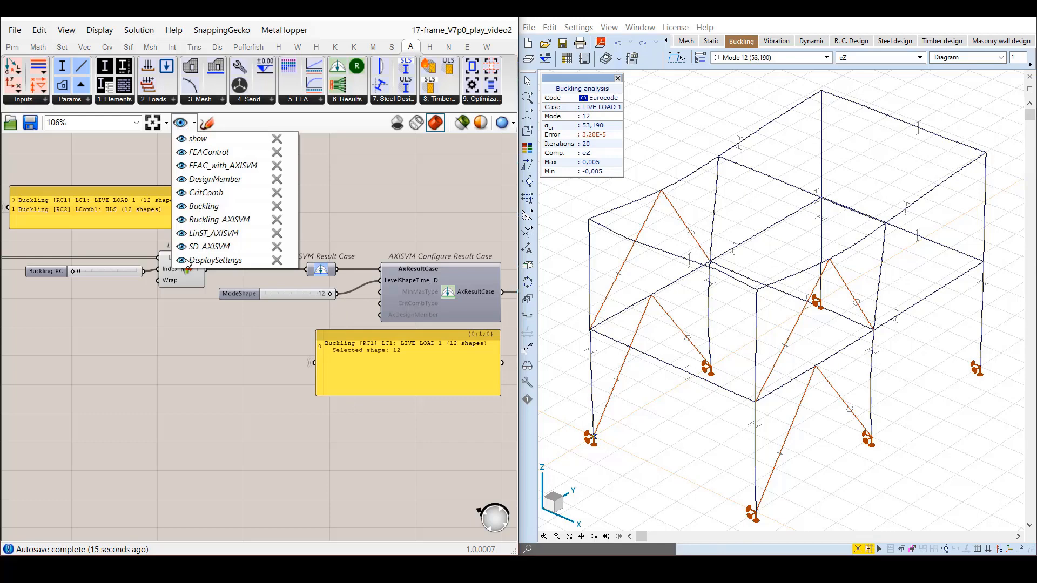
click(479, 226)
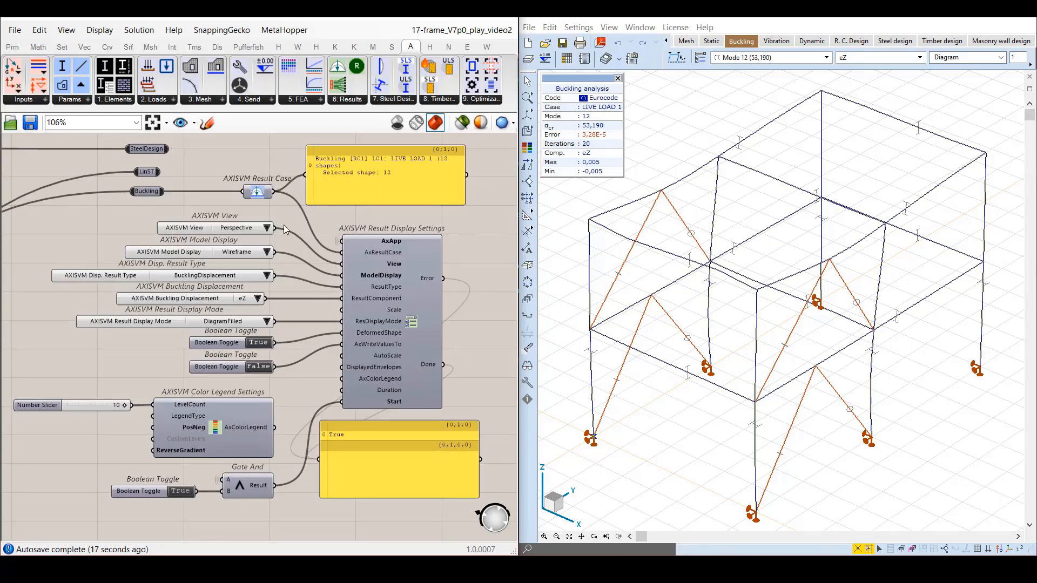
drag(167, 150, 237, 181)
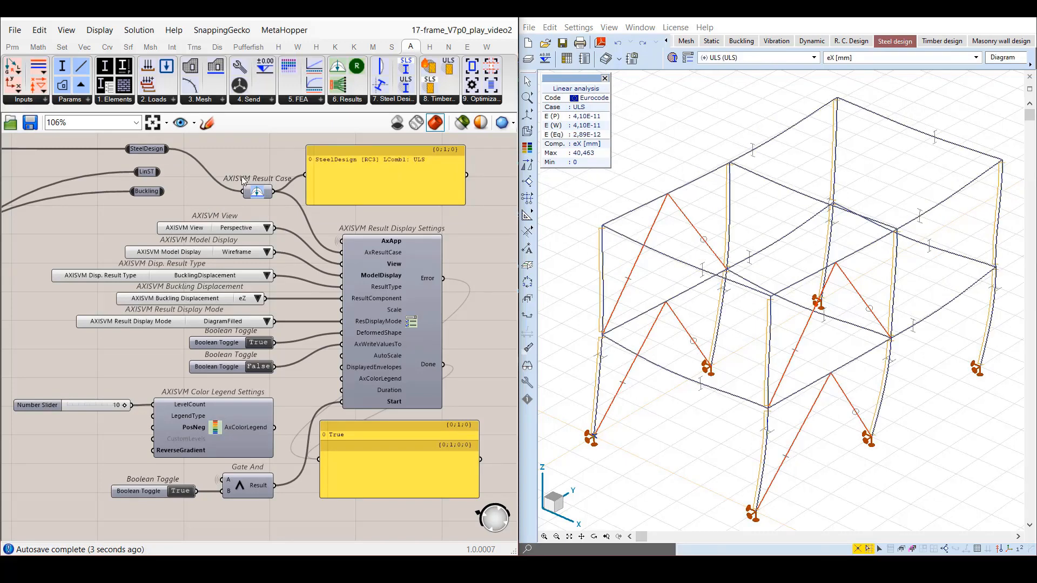
Set the displayed result type to NodeDisplacement with component eZ.
click(267, 276)
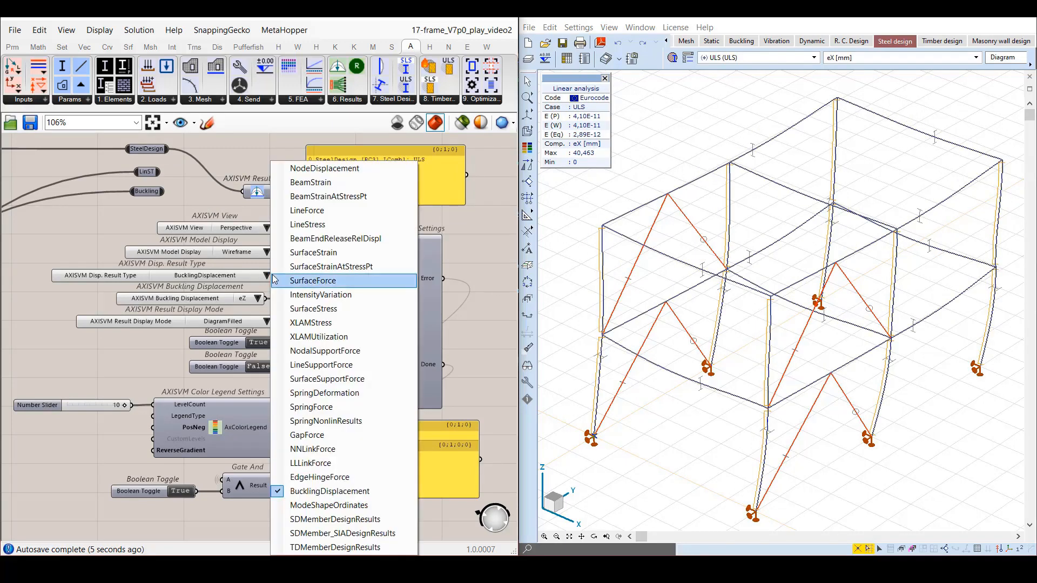
click(281, 171)
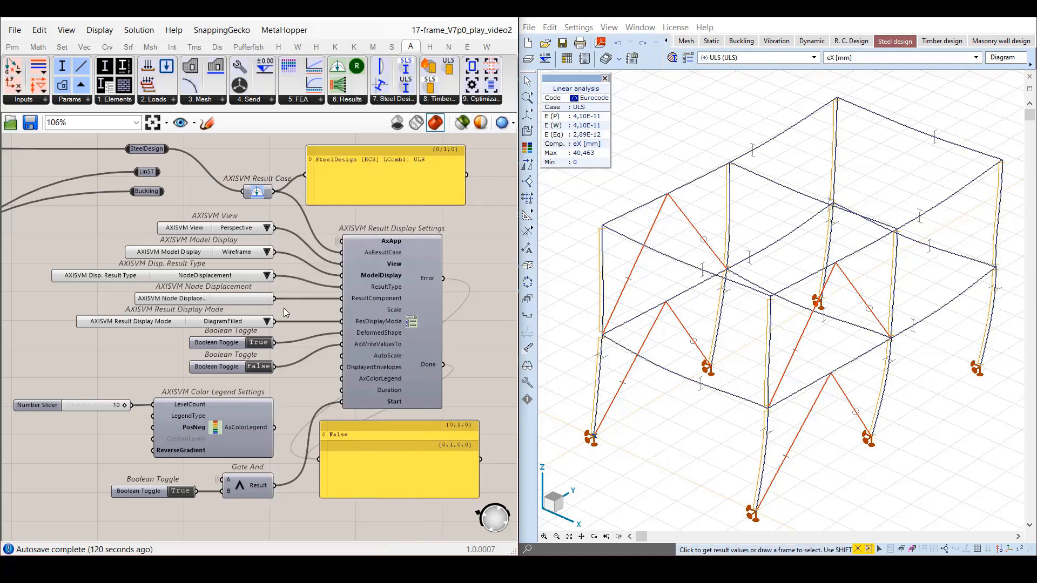
click(234, 299)
click(254, 330)
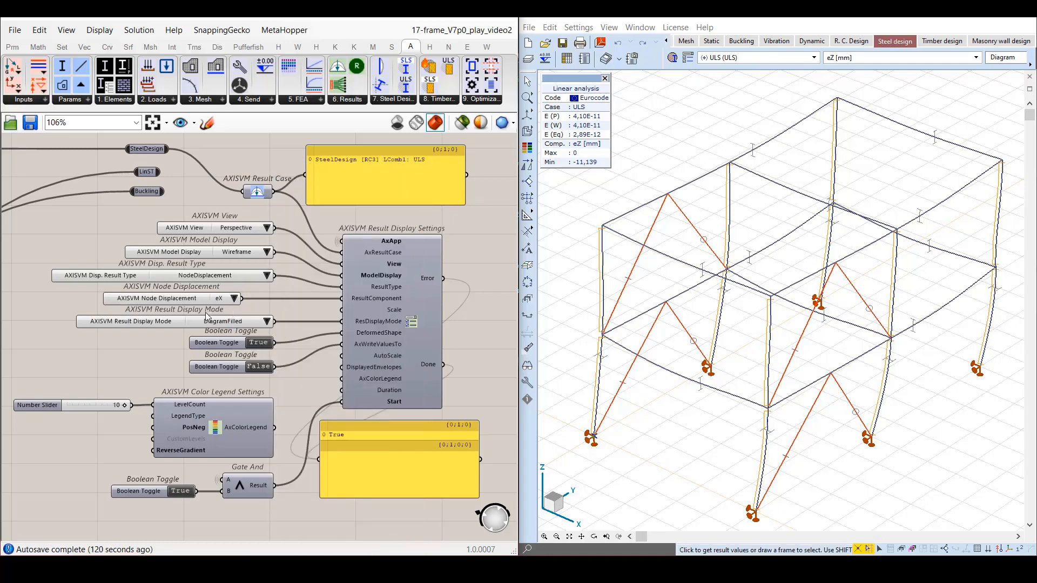
click(193, 302)
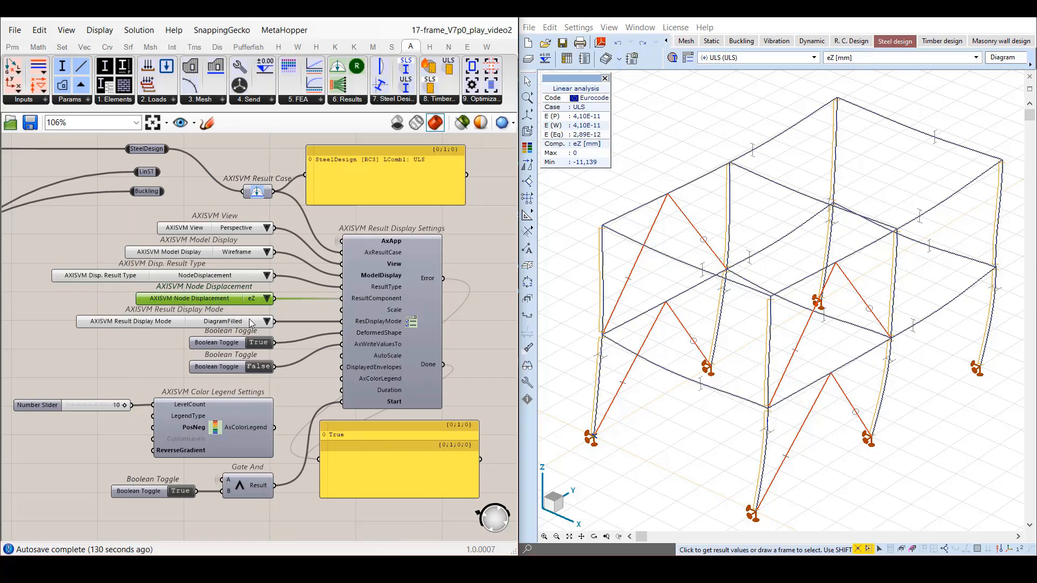
Set the result display mode to Isosurfaces2D.
click(267, 321)
click(296, 386)
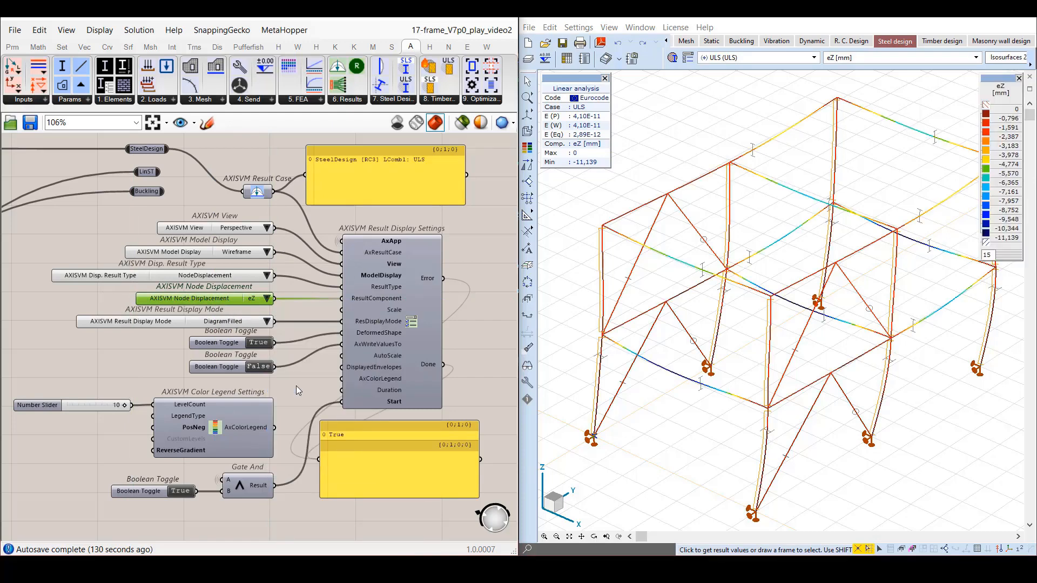
click(294, 387)
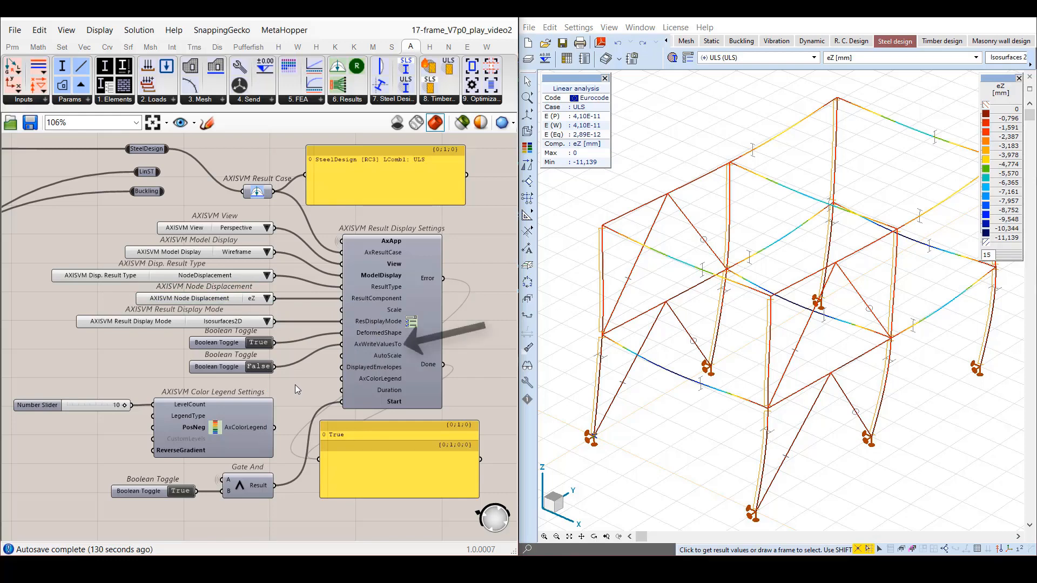
Set the Boolean Toggle feeding AxWriteValuesTo to True to write result values on the model.
click(235, 368)
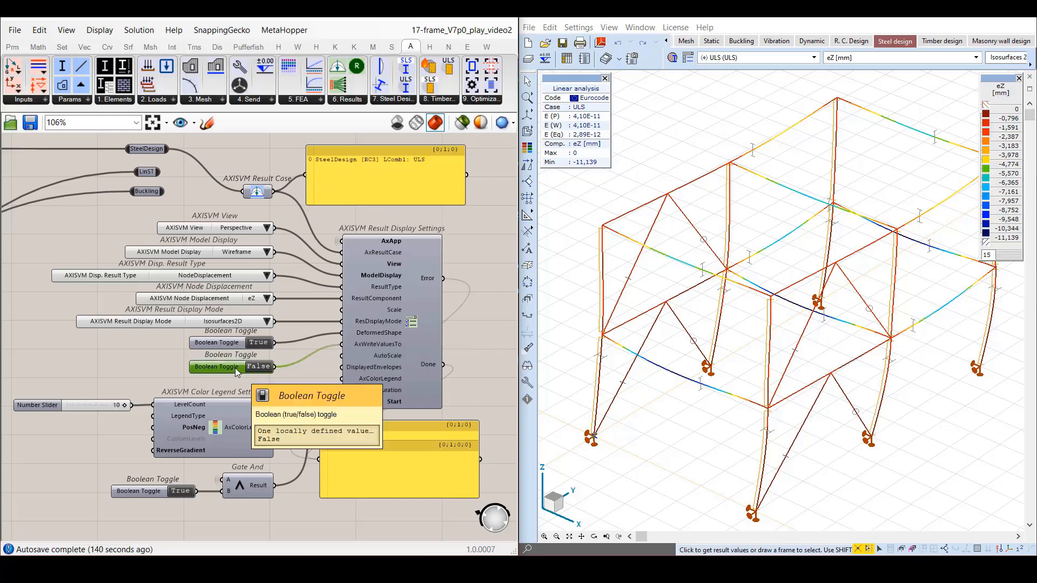
mouse_move(1024, 550)
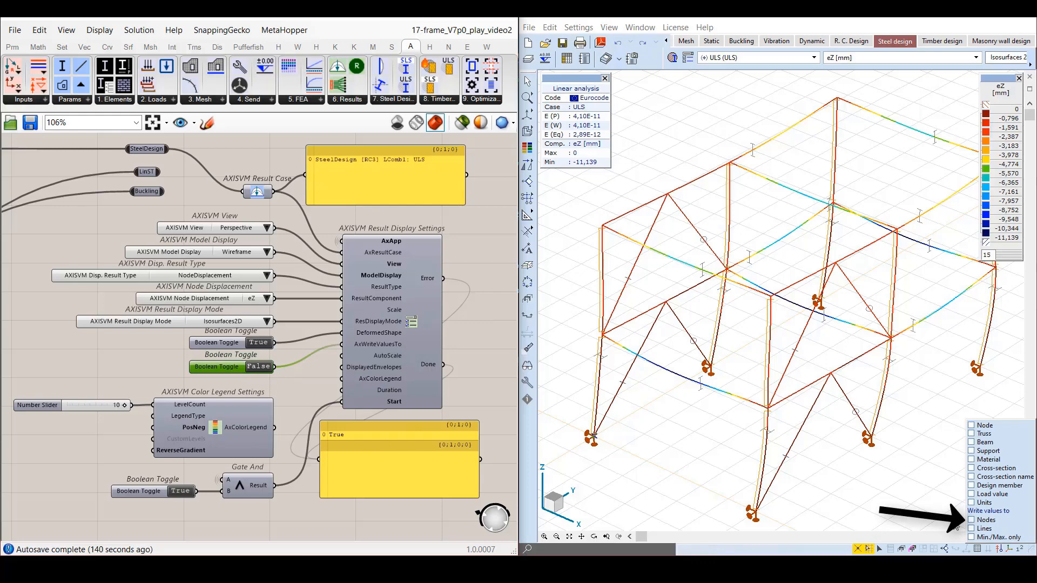
click(274, 391)
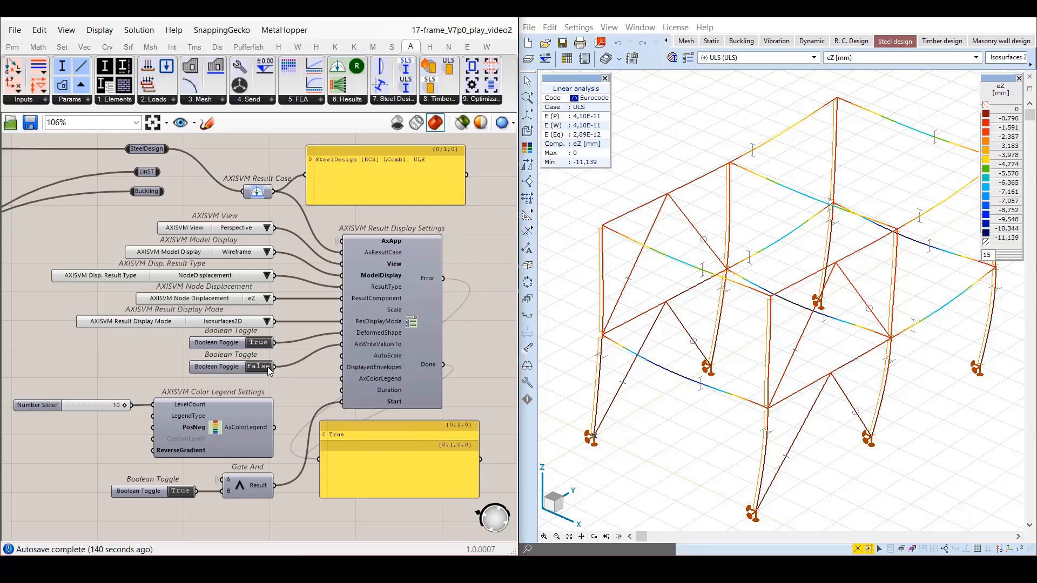
click(267, 369)
click(258, 367)
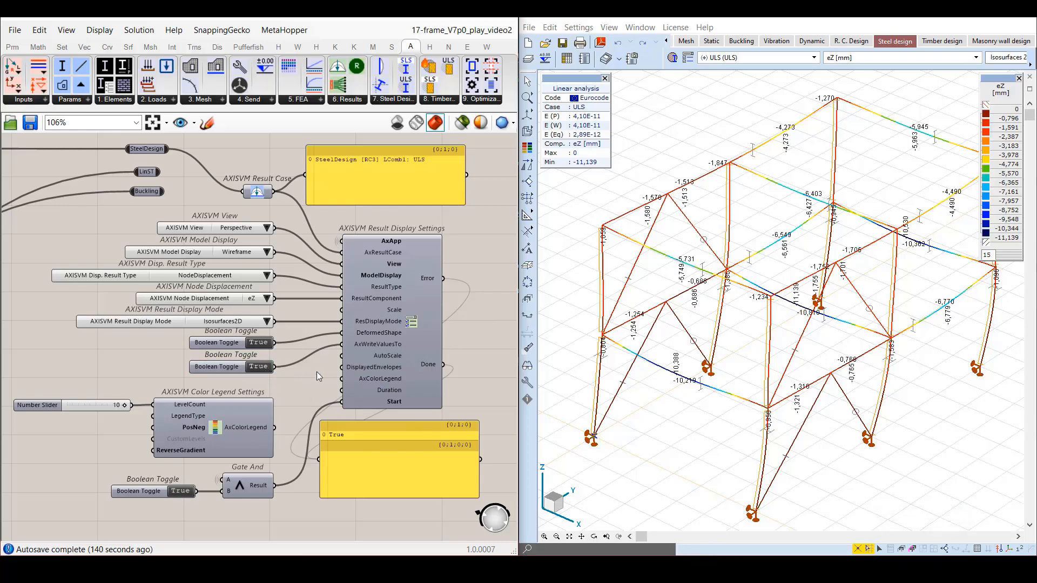
Move the Color Legend Settings and Gate And components with their inputs lower on the canvas, making room below the toggles.
mouse_move(364, 344)
drag(281, 514, 1, 378)
drag(246, 420, 245, 454)
click(279, 395)
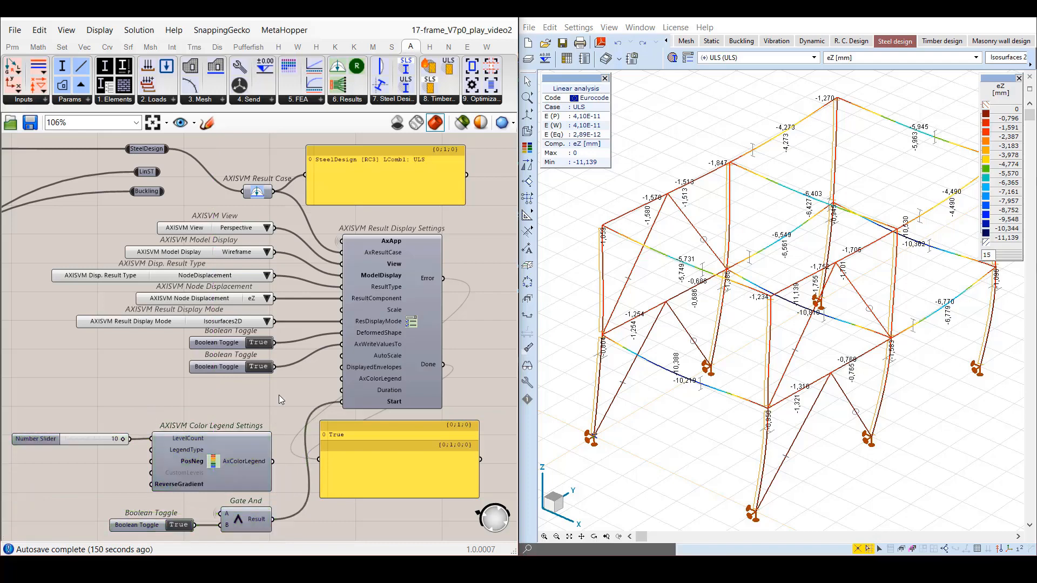
Disconnect the Boolean Toggle from the AxWriteValuesTo input and move it away from the Result Display Settings component.
right_click(364, 347)
mouse_move(409, 368)
click(562, 368)
drag(234, 370, 57, 367)
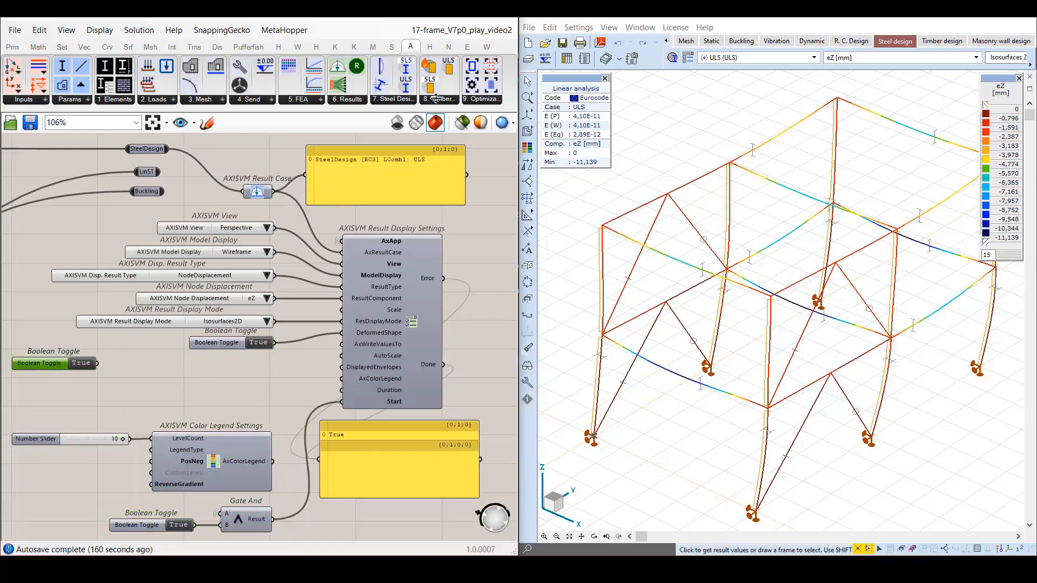
Place an AXISVM WriteValuesTo component beside the detached Boolean Toggle and set the toggle to False.
click(339, 102)
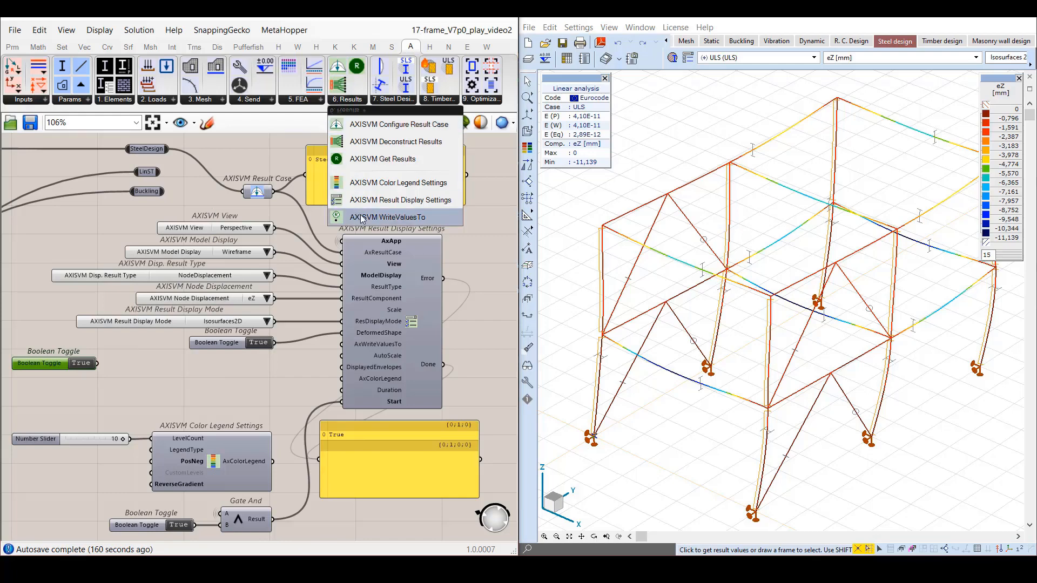
drag(362, 218, 219, 381)
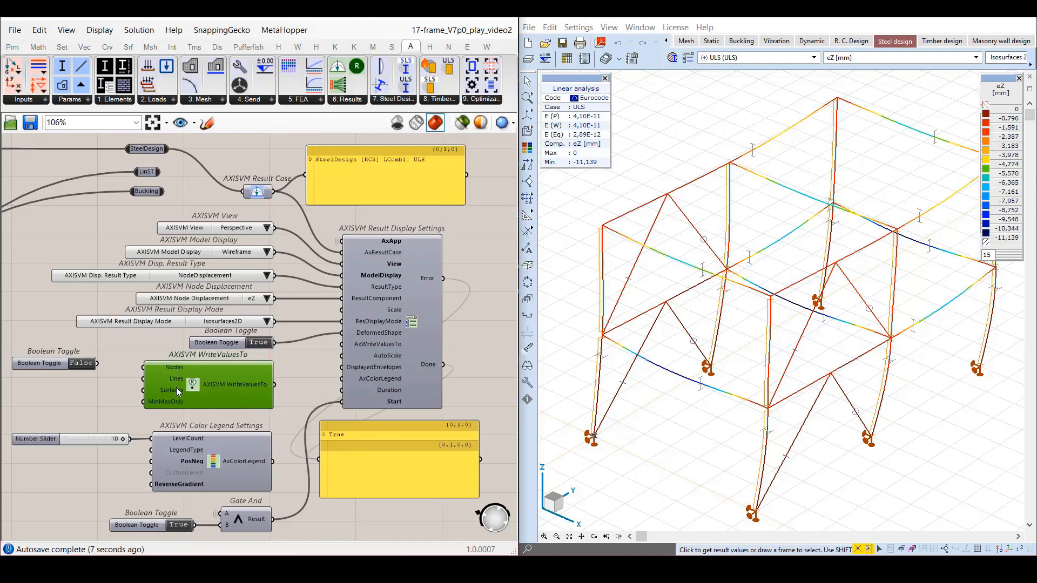
click(116, 387)
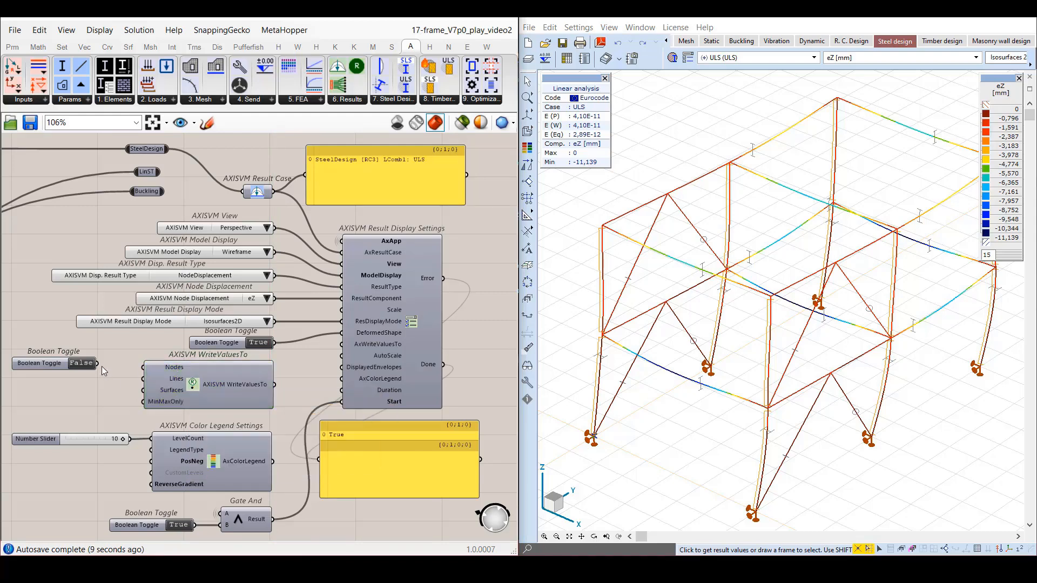
Connect the False toggle to the Nodes input of WriteValuesTo and the component's output to AxWriteValuesTo.
drag(98, 363, 143, 367)
drag(52, 365, 52, 370)
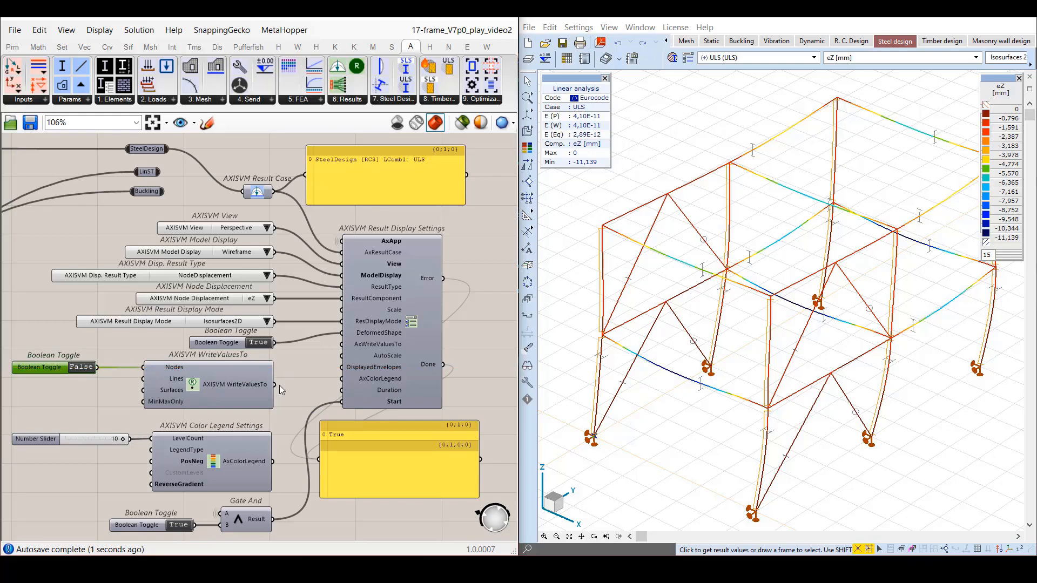
drag(275, 384, 342, 345)
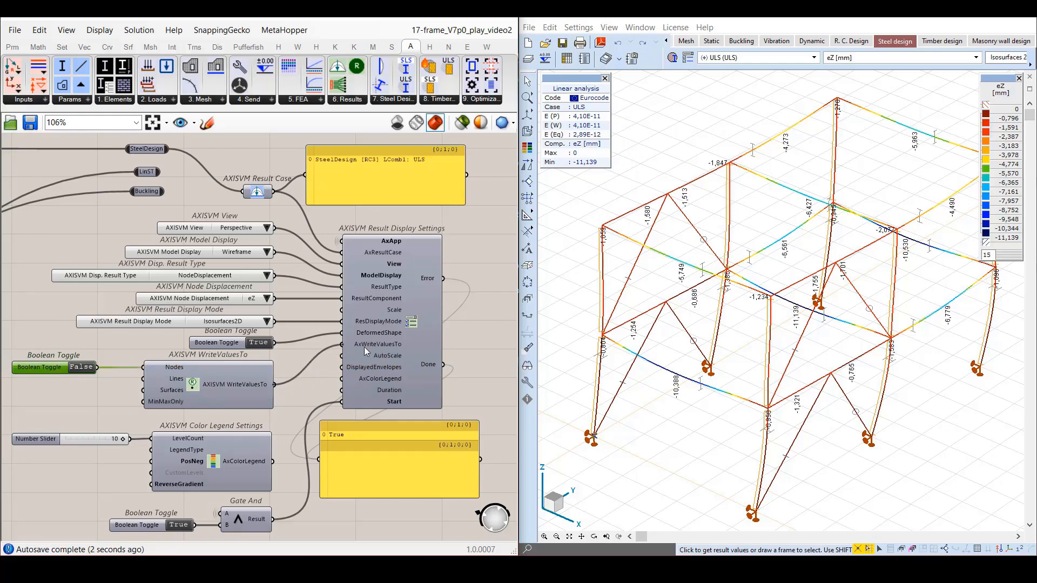
mouse_move(1022, 551)
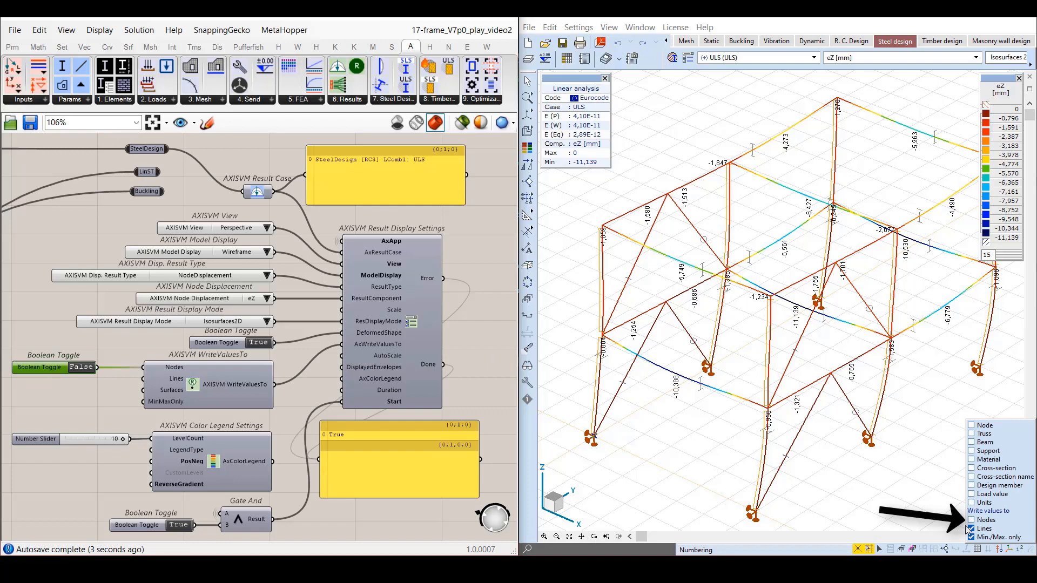
Connect the False toggle to the MinMaxOnly input of WriteValuesTo as well.
click(100, 378)
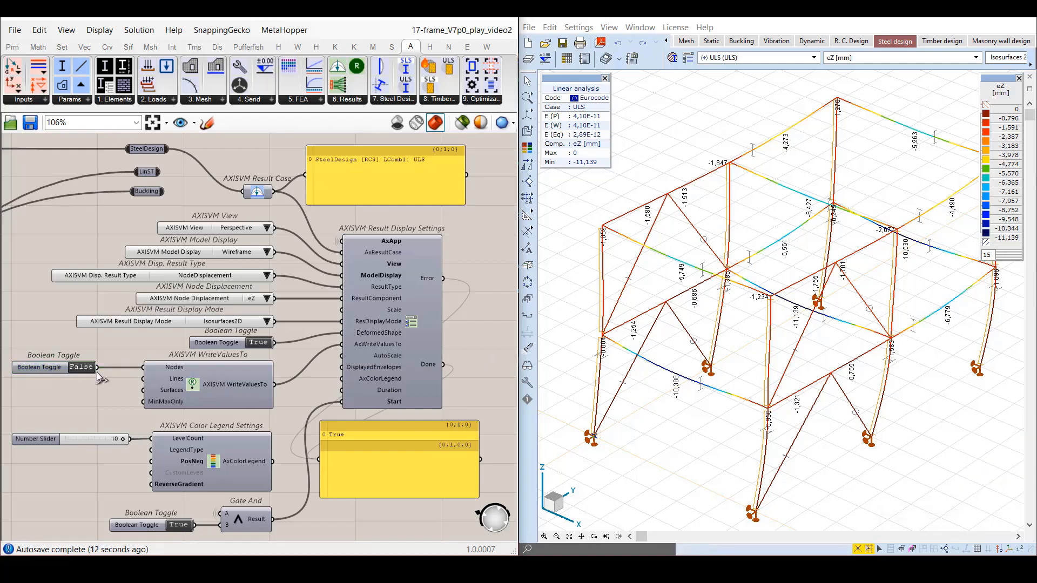
drag(97, 369, 143, 401)
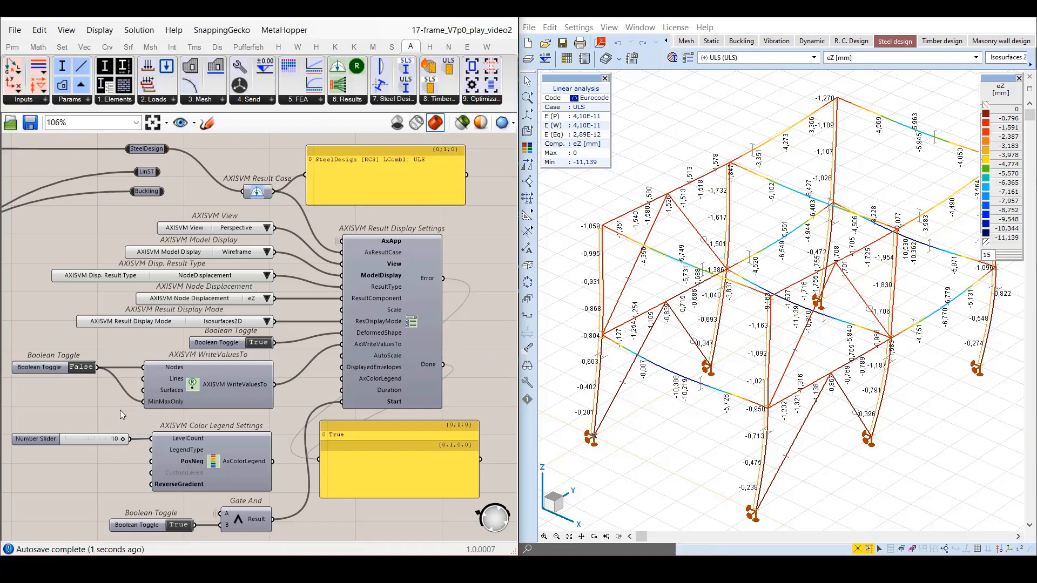
Disconnect the toggle from MinMaxOnly and move its remaining wire from the Nodes input to Lines.
right_click(155, 402)
mouse_move(254, 352)
click(314, 356)
ctrl+shift+drag(143, 368, 144, 379)
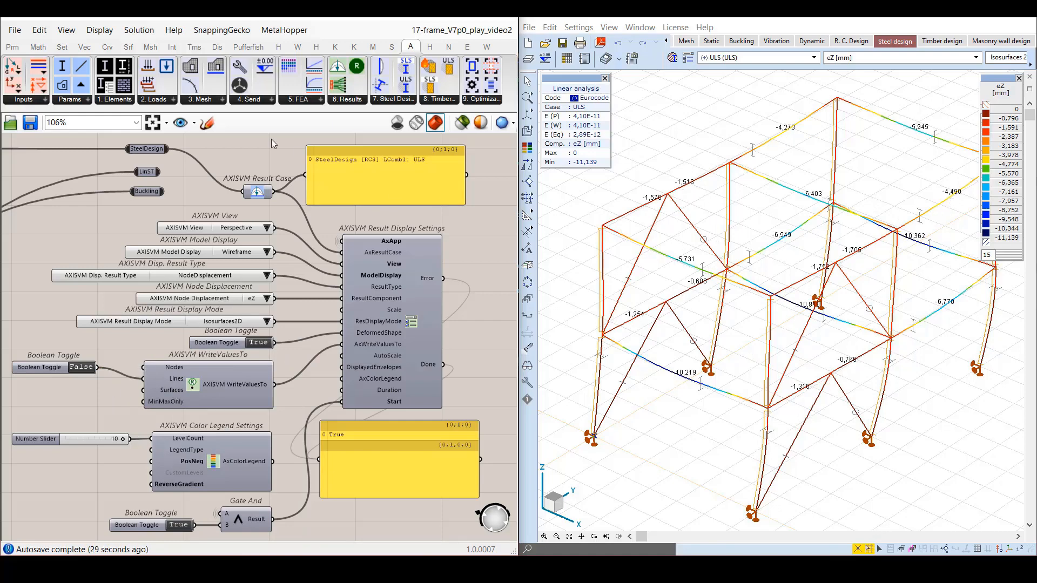
In the SD_AXISVM view, set the RC slider to 6 to select the All ULS envelope for steel design.
click(194, 123)
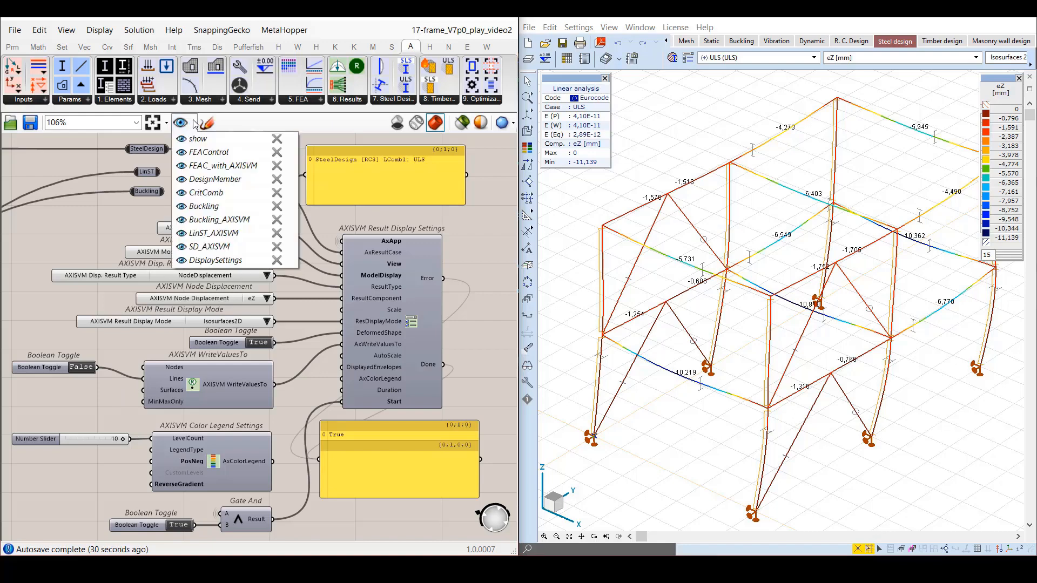
click(180, 244)
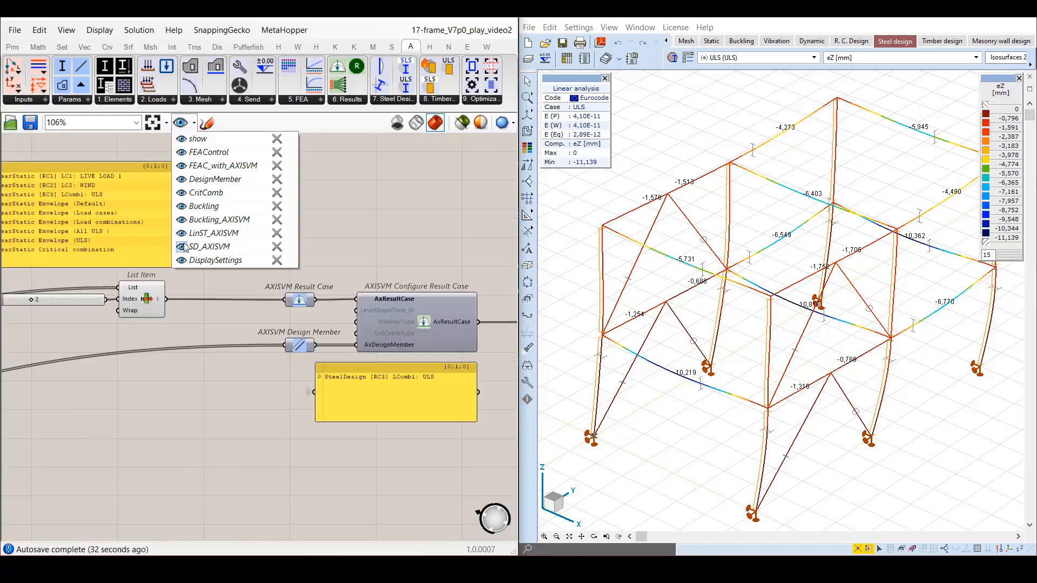
double_click(85, 304)
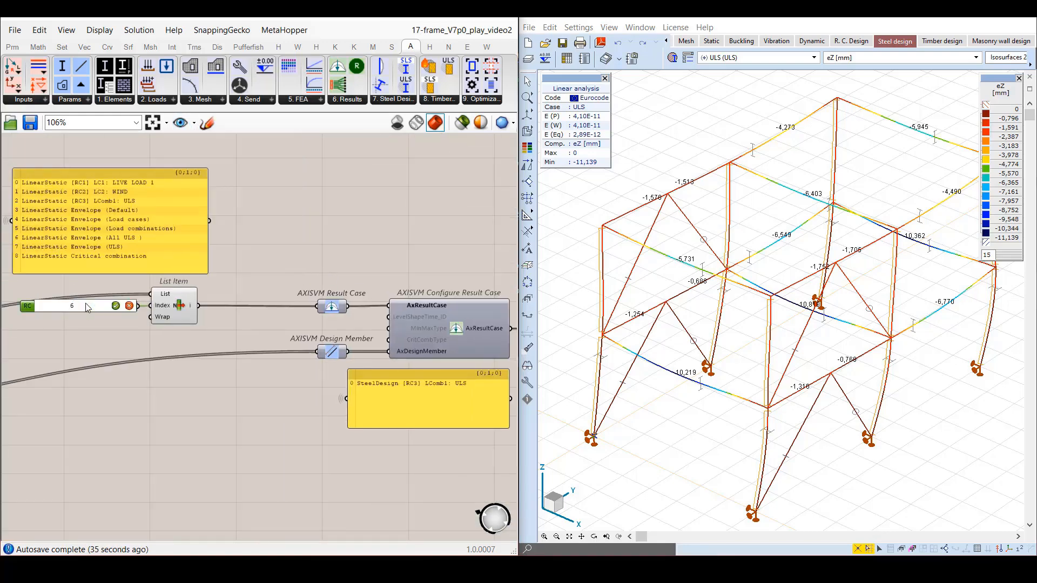
text(6)
key(Return)
click(292, 237)
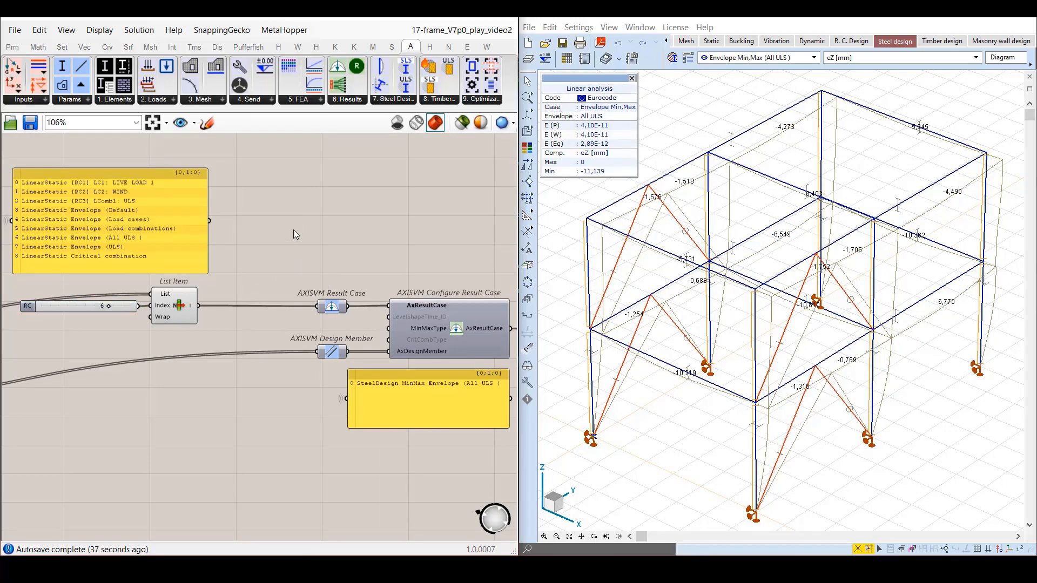
Return to the DisplaySettings view and examine the Displayed envelopes options in AxisVM's Display parameters.
click(194, 125)
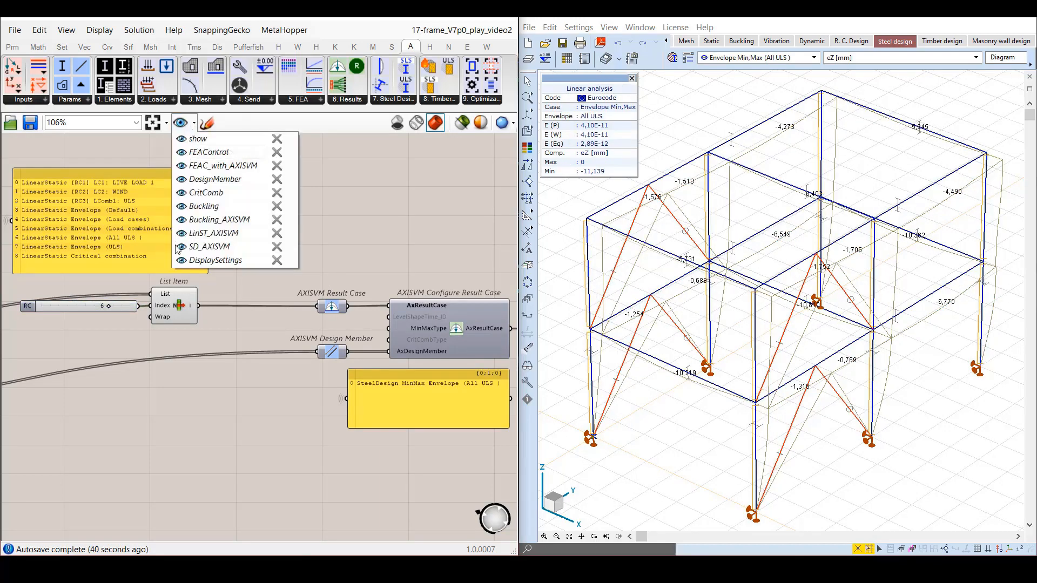
click(181, 259)
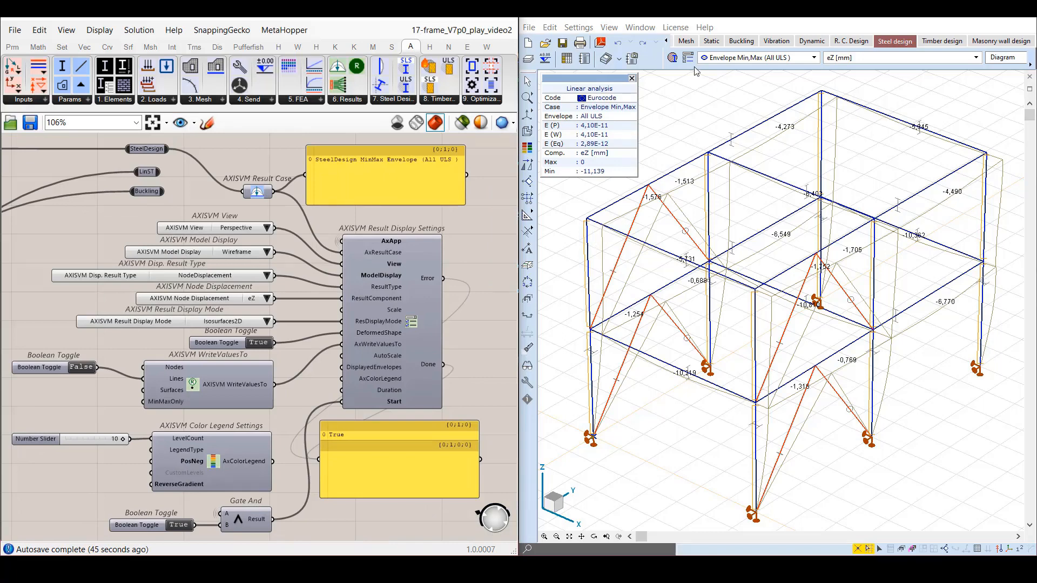
click(688, 57)
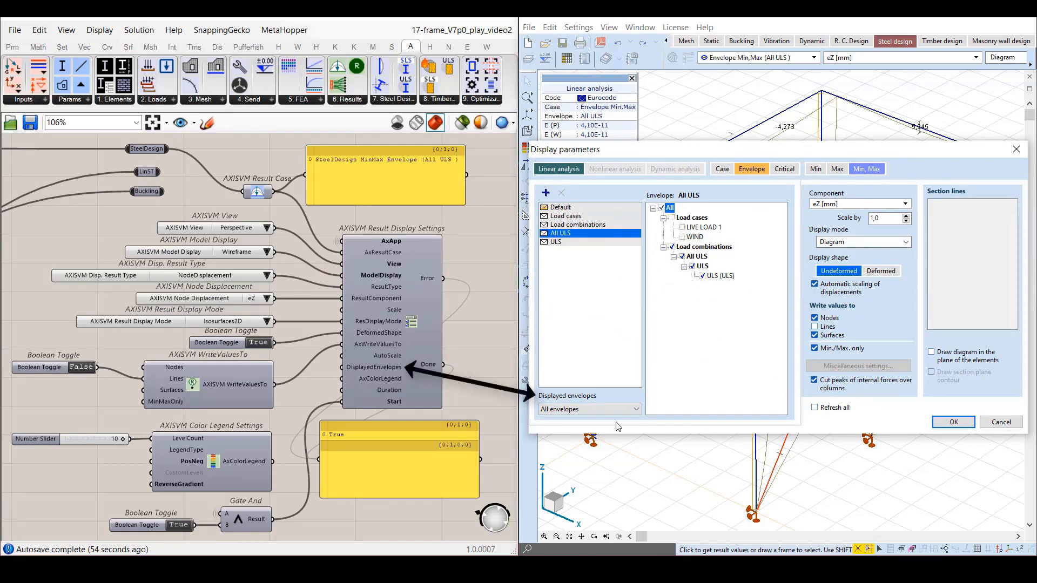
click(637, 409)
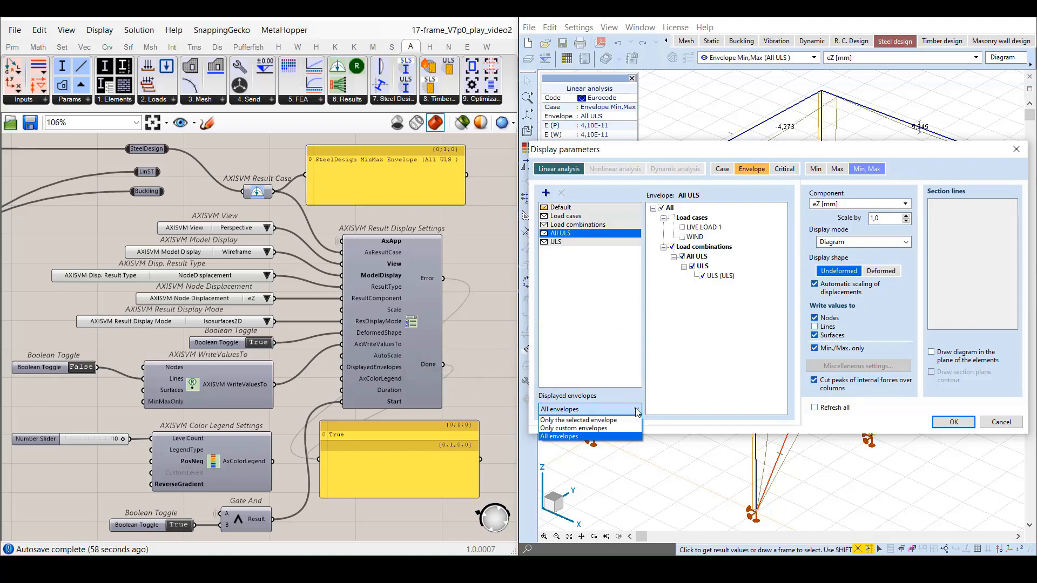
click(636, 411)
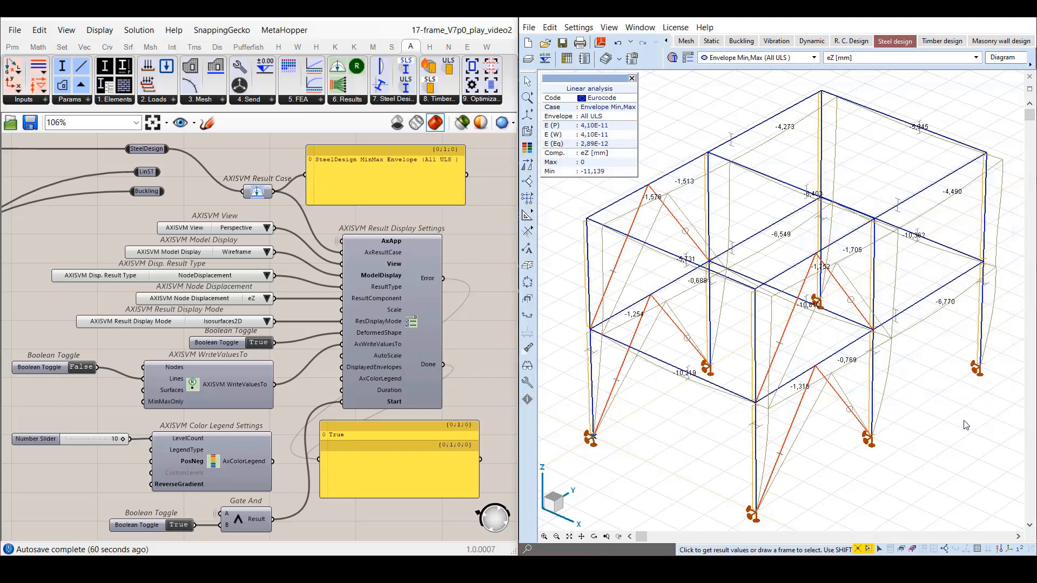
click(954, 422)
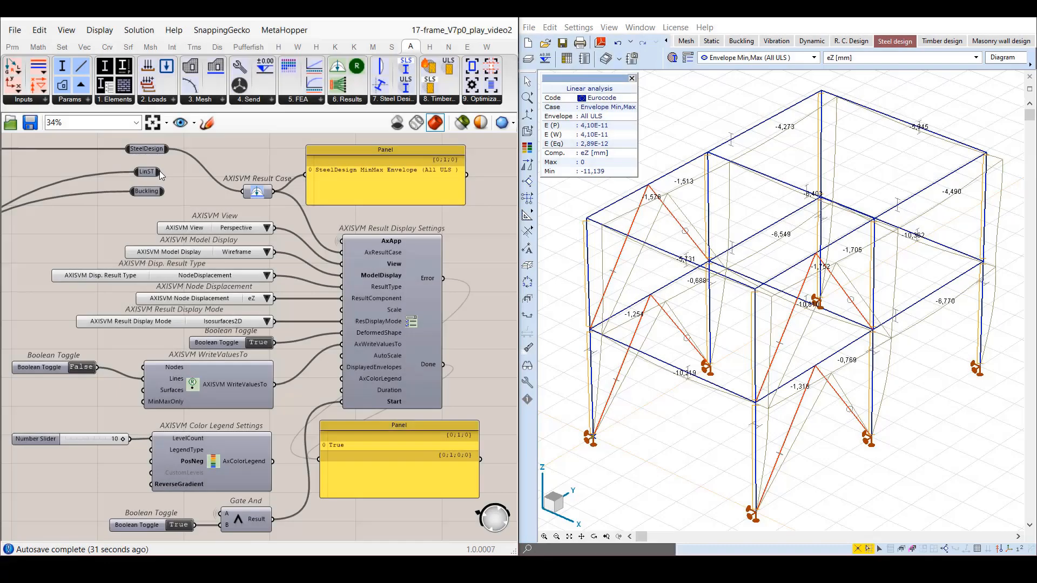
Connect LinST to the AXISVM Result Case parameter in place of SteelDesign.
drag(161, 172, 239, 192)
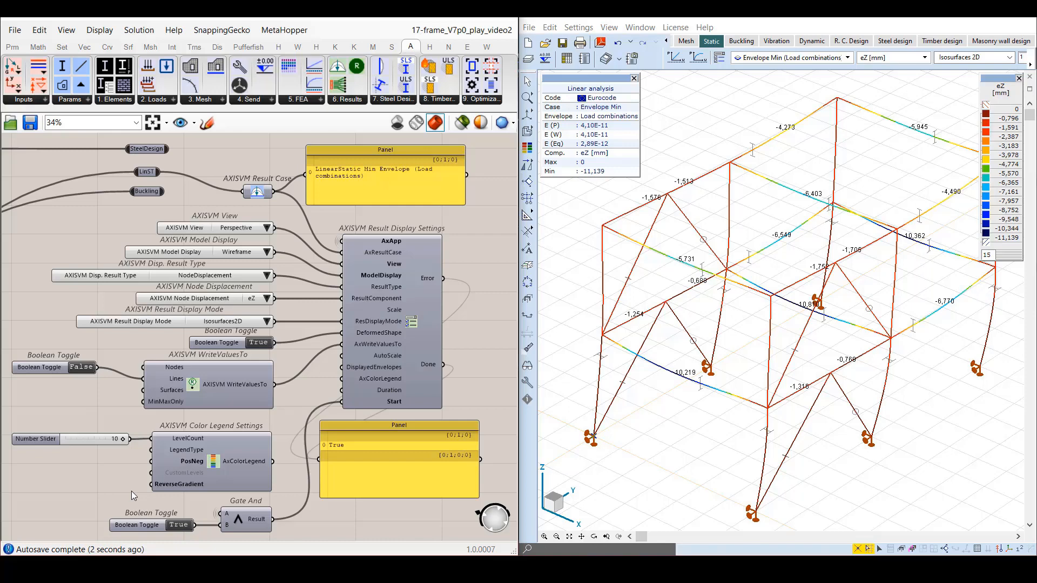
Connect the AxColorLegend output of Color Legend Settings to the AxColorLegend input of Result Display Settings.
click(236, 464)
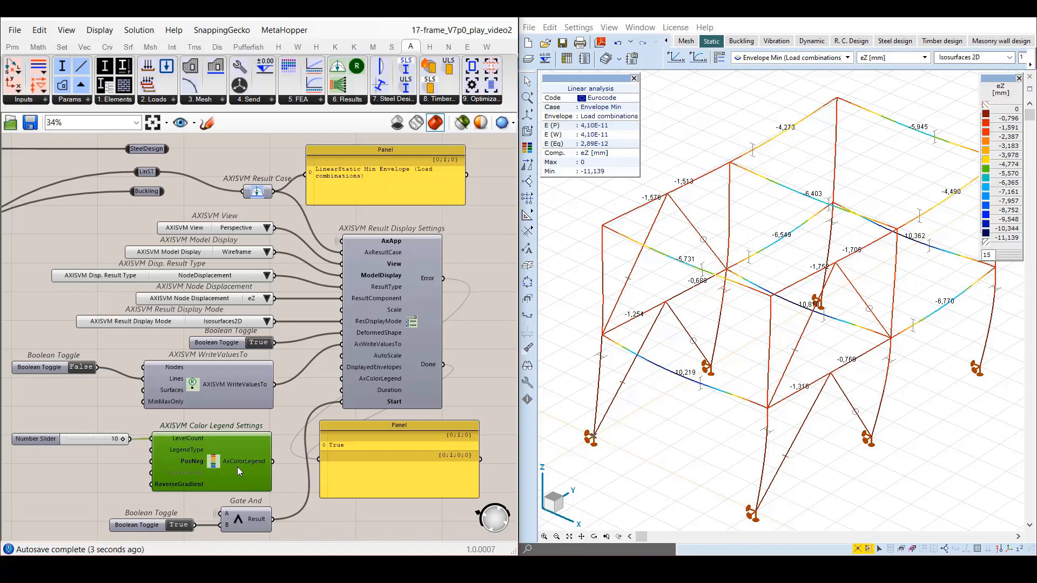
click(148, 445)
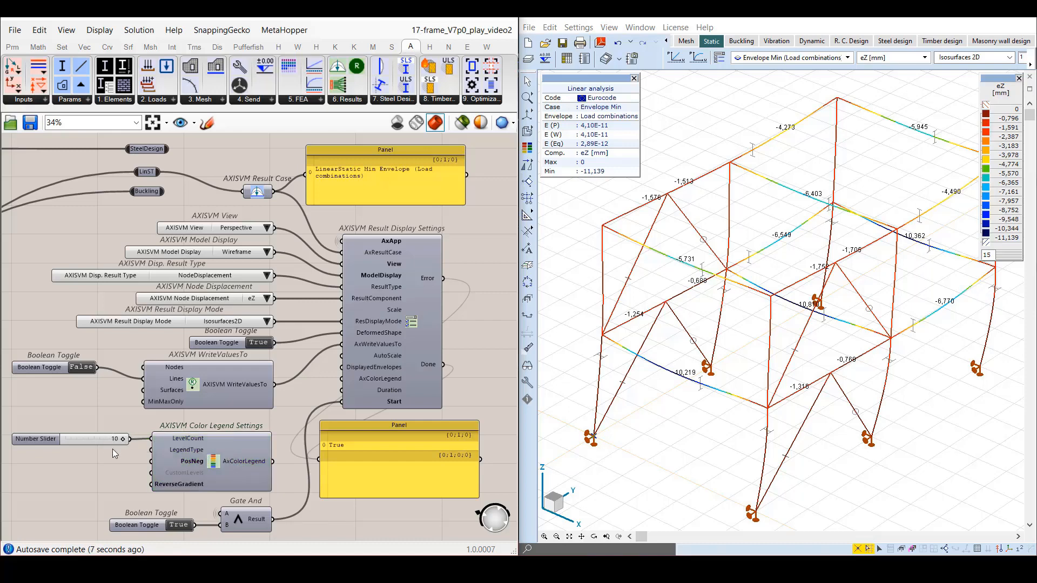
drag(273, 462, 342, 379)
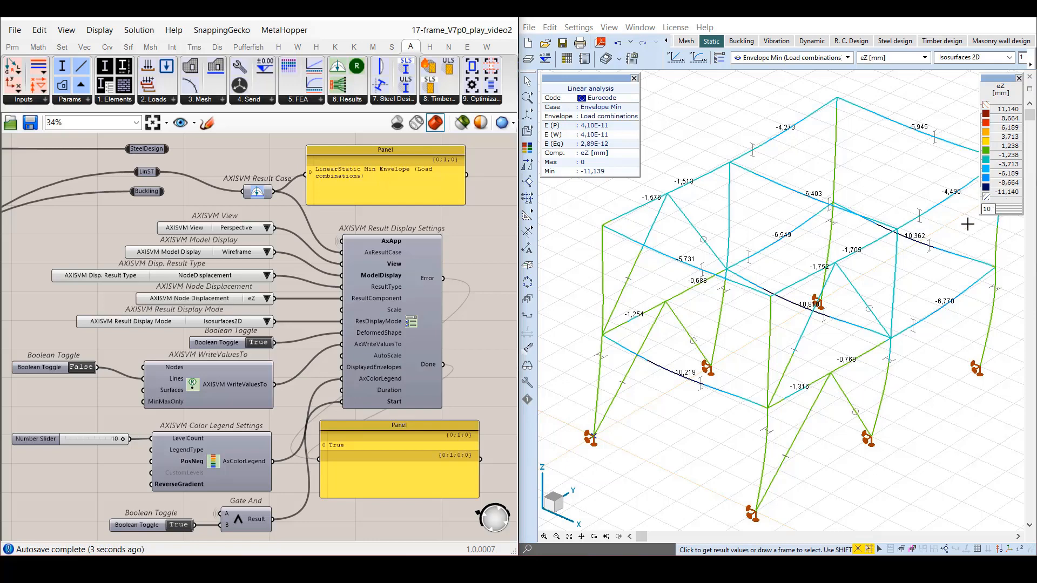
Align the Color Legend Settings group and connect a copy of the Boolean Toggle to its ReverseGradient input.
drag(287, 496, 102, 425)
drag(236, 472, 139, 508)
click(288, 476)
click(93, 475)
drag(43, 367, 56, 477)
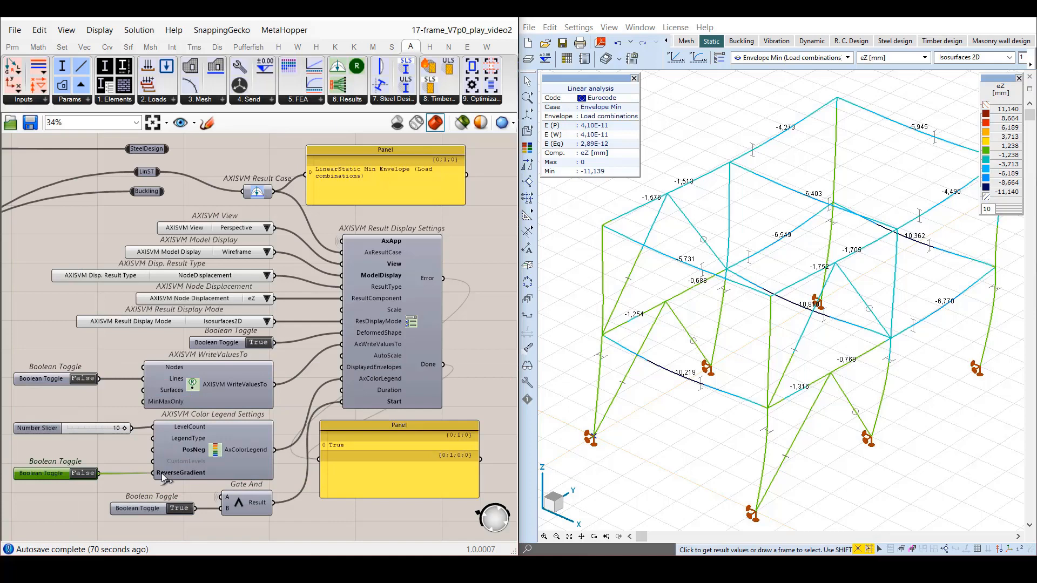
Switch the ReverseGradient toggle back and forth to compare the legend gradient directions, leaving it at True.
click(94, 459)
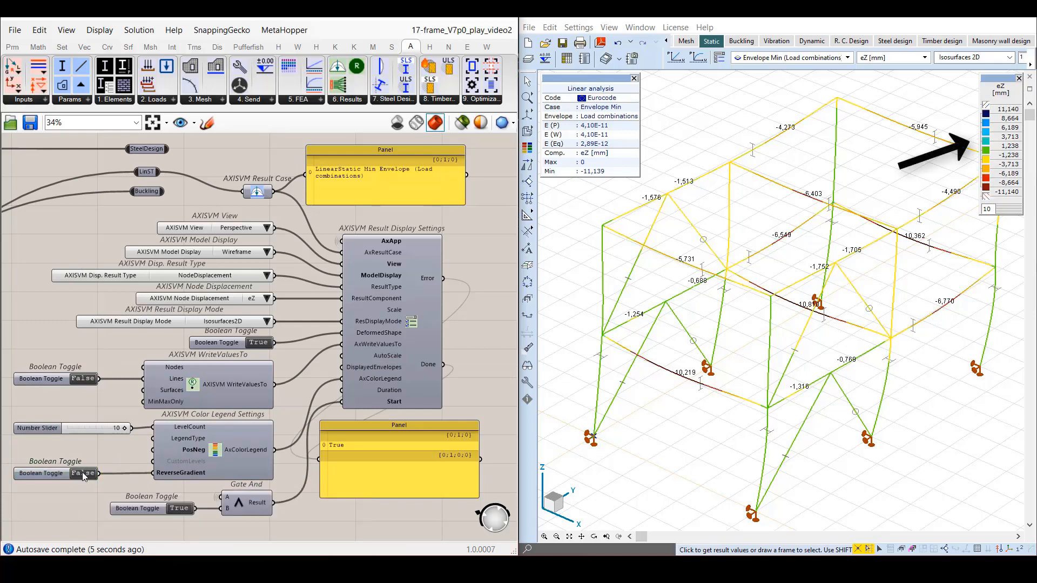
double_click(82, 474)
double_click(83, 473)
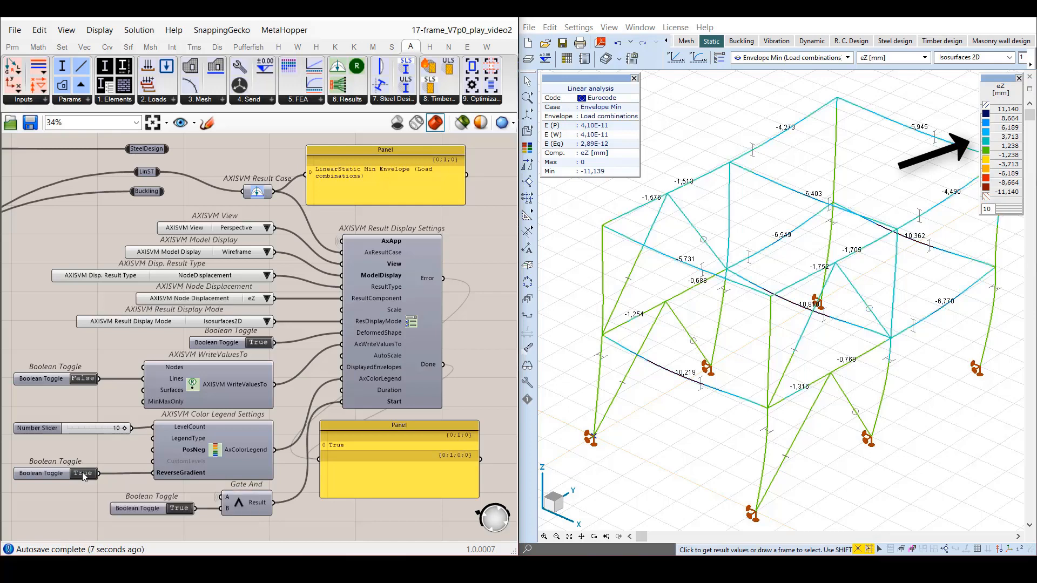
double_click(83, 474)
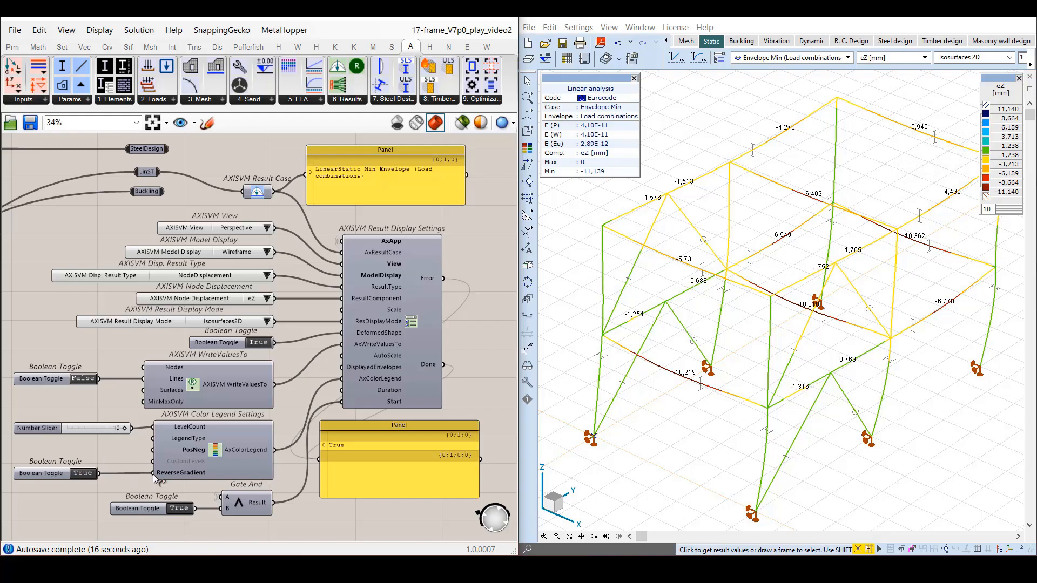
Move the toggle's wire from ReverseGradient to the PosNeg input and set the toggle to False.
ctrl+drag(153, 473, 155, 451)
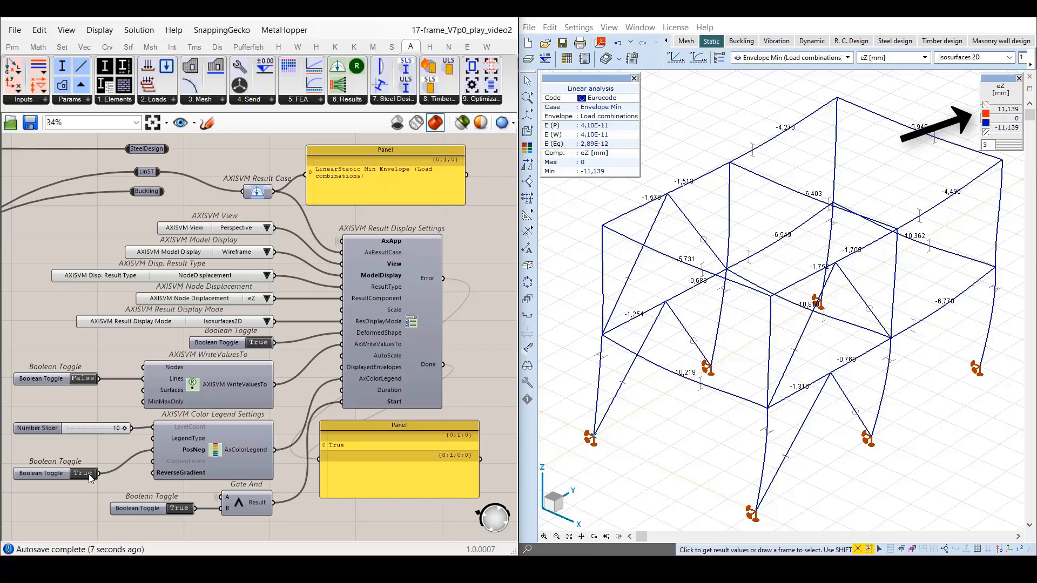
click(83, 474)
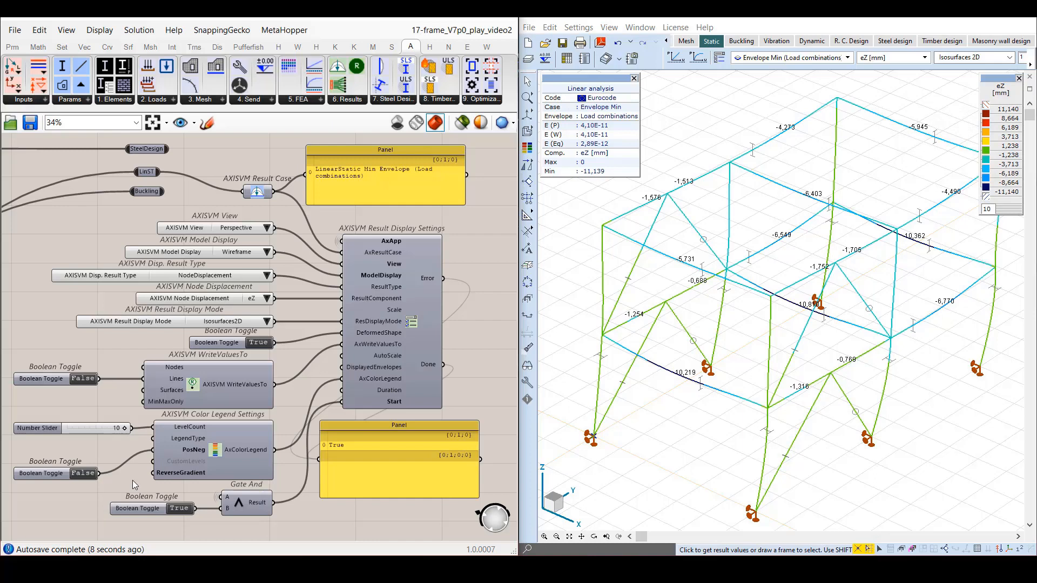
Create the list of color legend types for the LegendType input of Color Legend Settings.
right_click(212, 451)
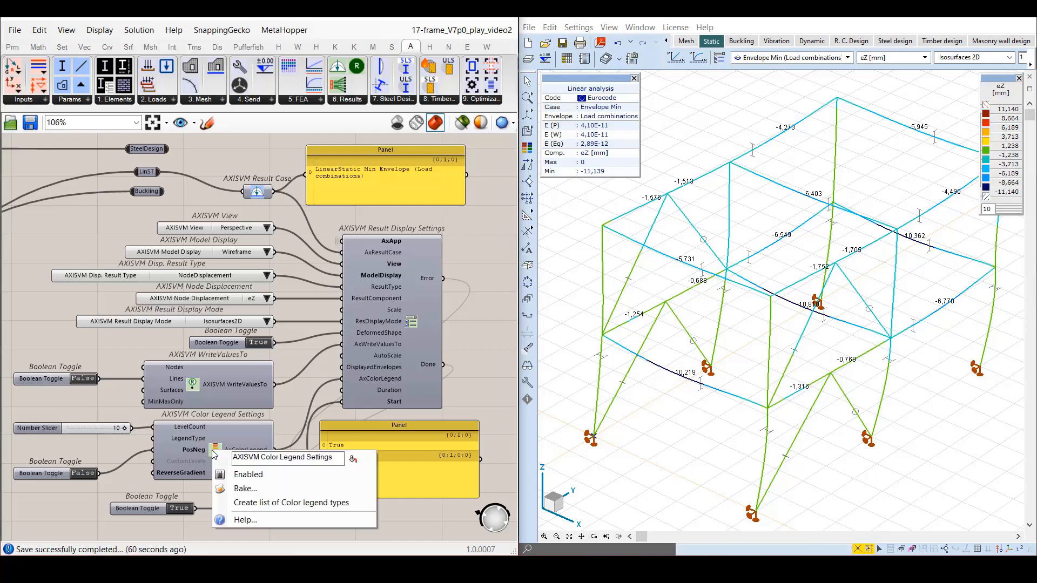
click(243, 502)
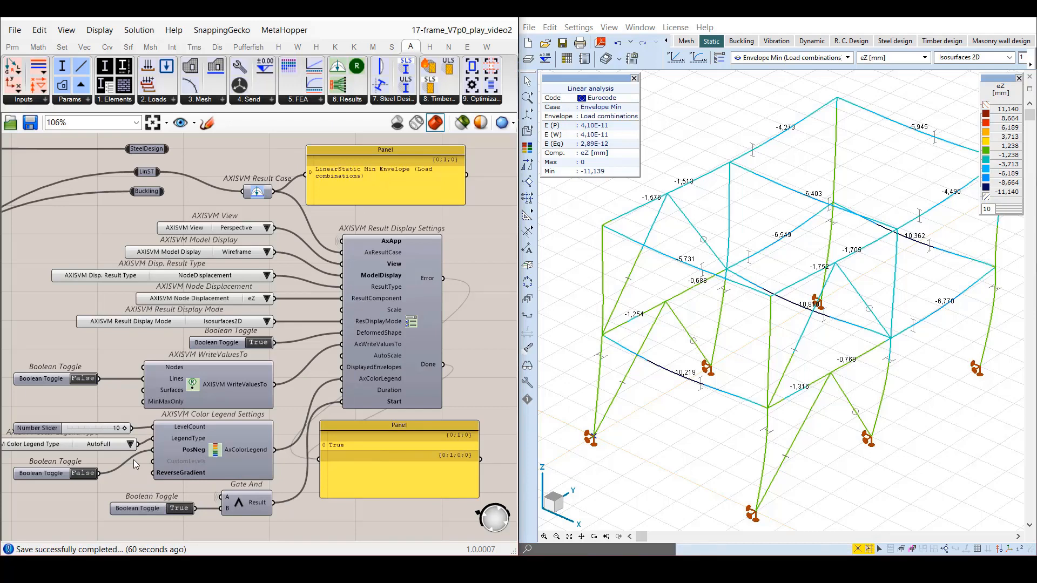
Cycle the Color Legend Type through its options from AutoPart to MinMaxPart and return it to AutoFull.
click(130, 445)
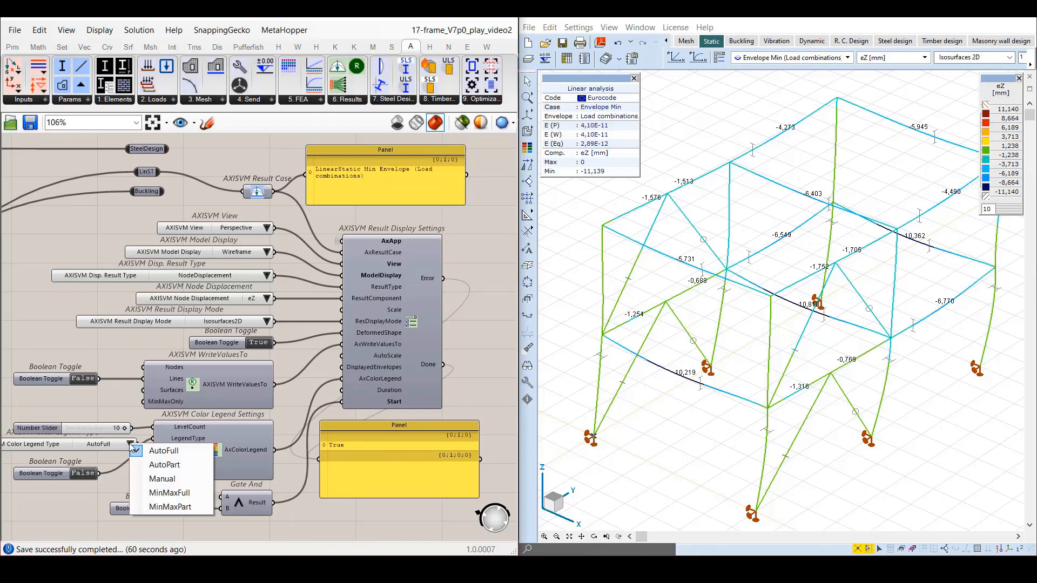
click(131, 453)
click(130, 445)
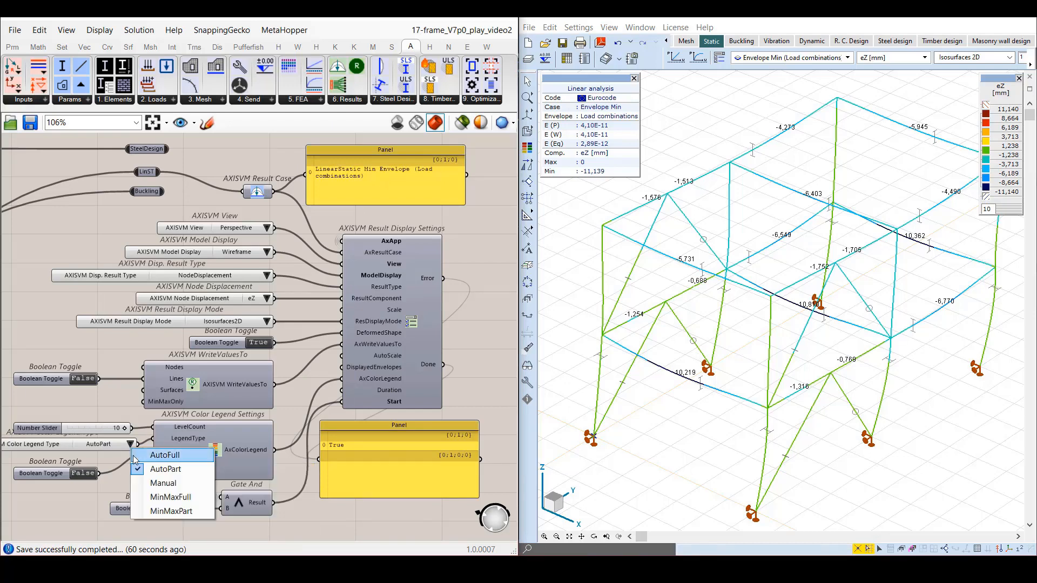
click(136, 483)
click(131, 445)
click(168, 494)
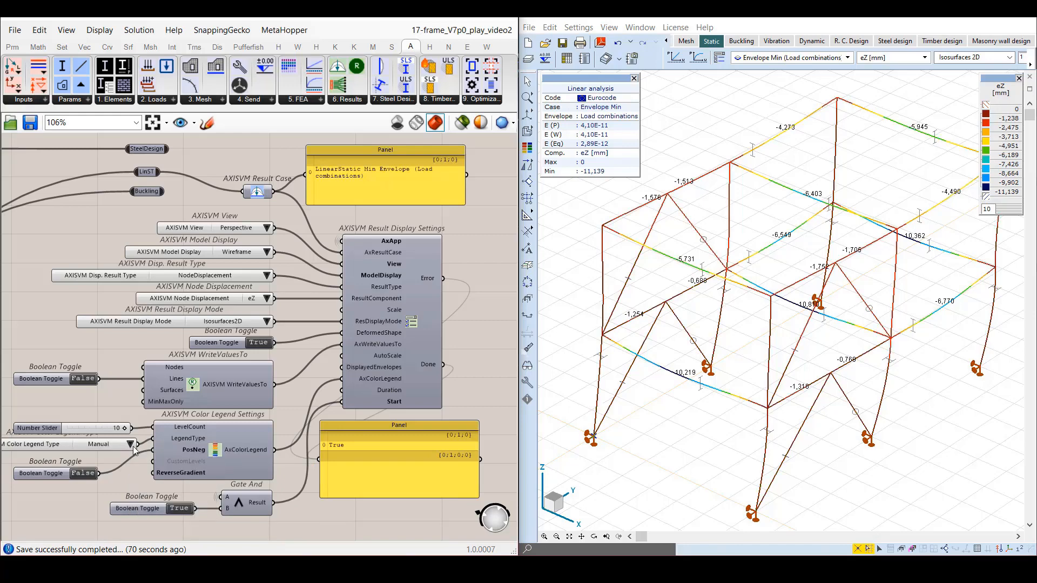
click(130, 445)
click(151, 508)
click(131, 446)
click(166, 451)
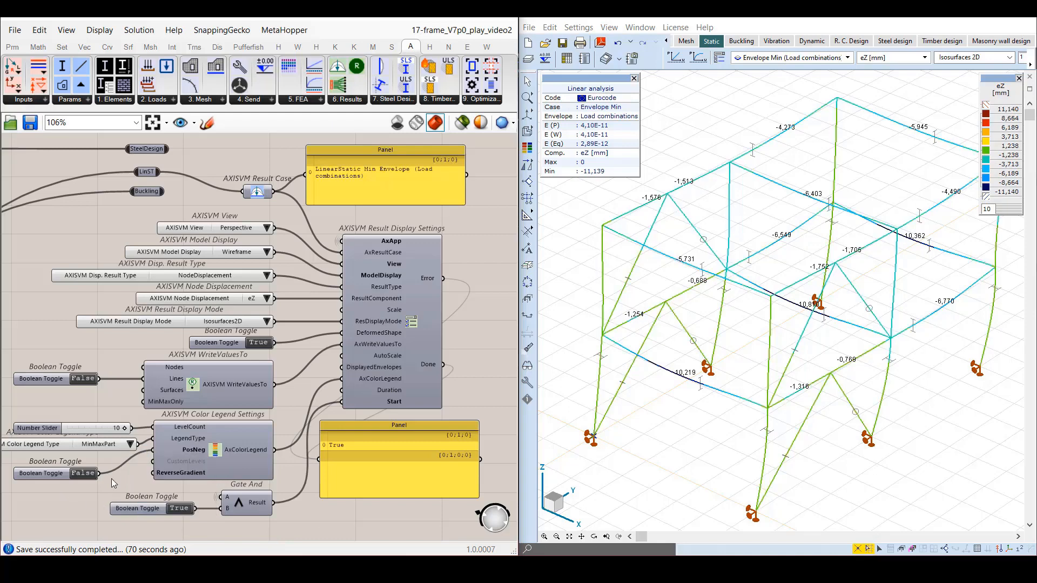
Examine the Limits options in AxisVM's eZ Color legend setup and close it without changes.
click(1007, 124)
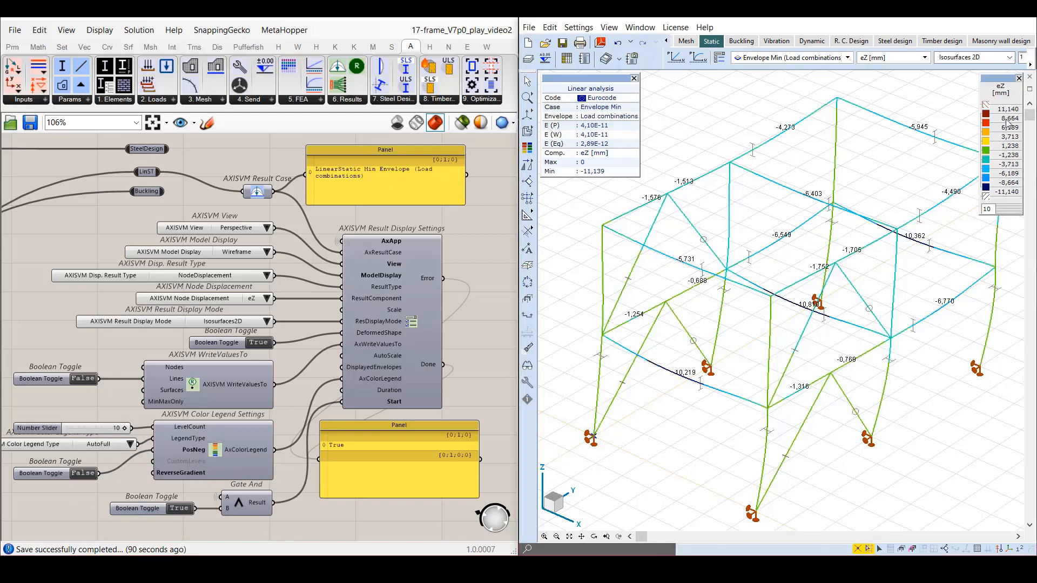
click(780, 96)
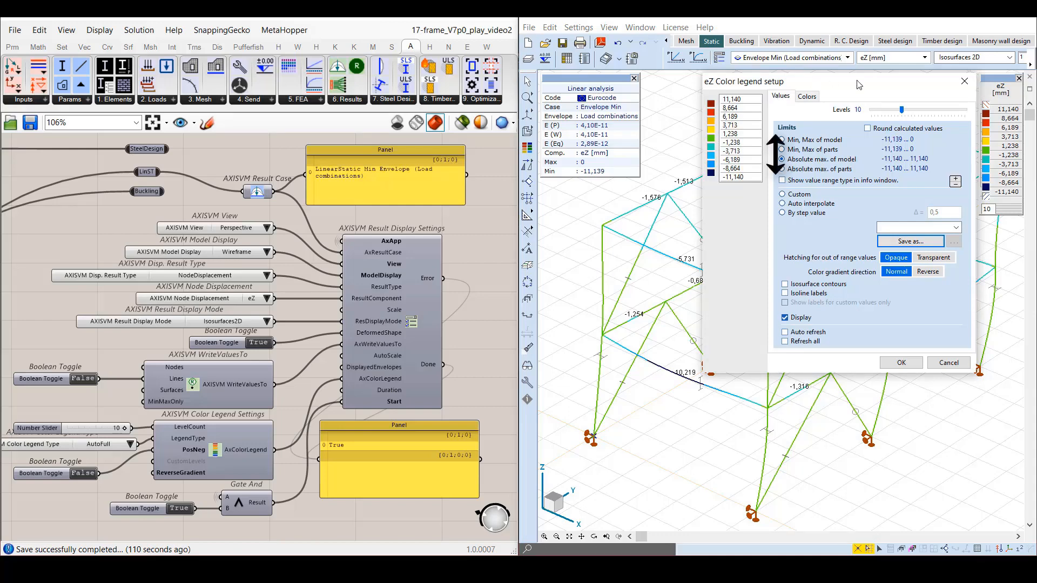
click(965, 81)
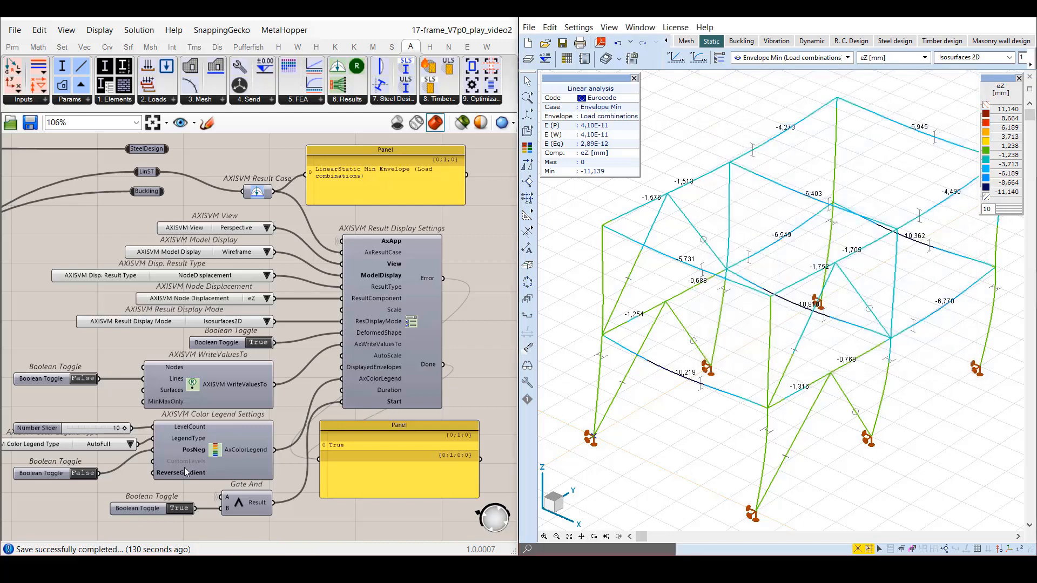
Add a Series component to the Grasshopper canvas below the toggle wired to PosNeg.
scroll(236, 454, up, 2)
right_drag(50, 509, 252, 446)
scroll(232, 457, down, 1)
double_click(90, 360)
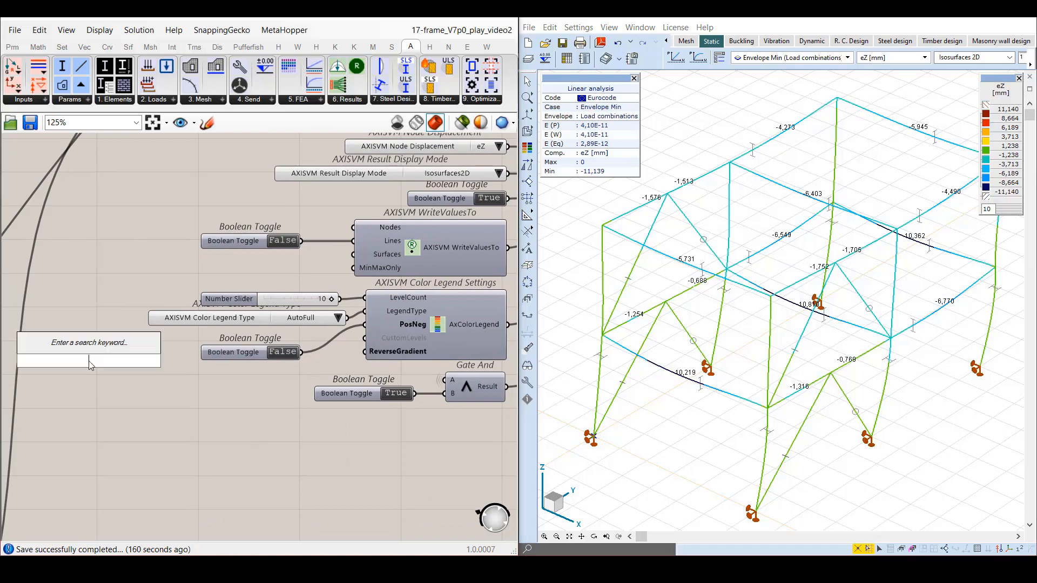
text(series)
key(Return)
drag(120, 361, 230, 403)
Create a panel containing -0.012 and place it beside the Start input of Series.
double_click(68, 393)
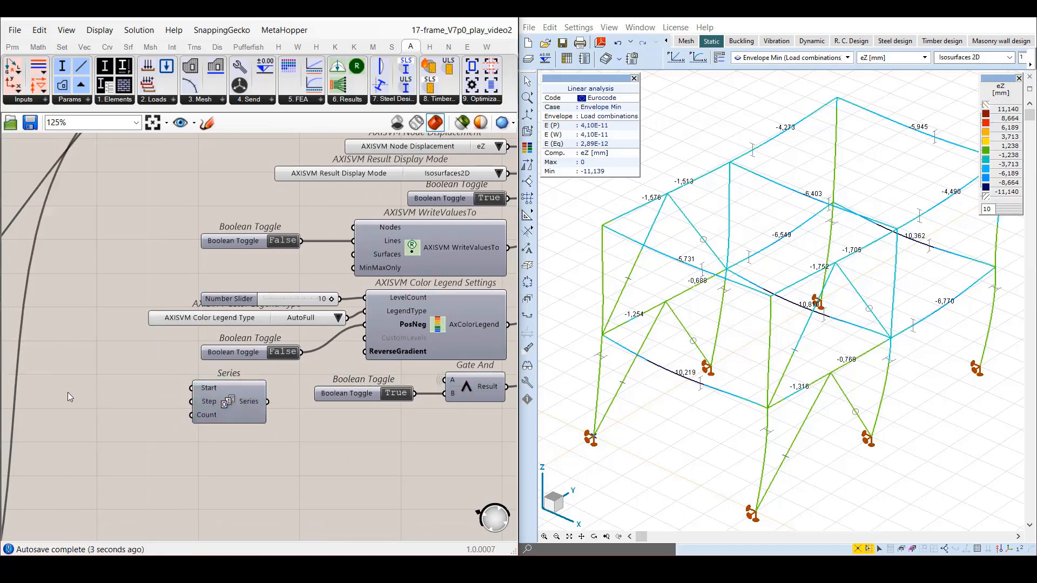
text(//-0.012)
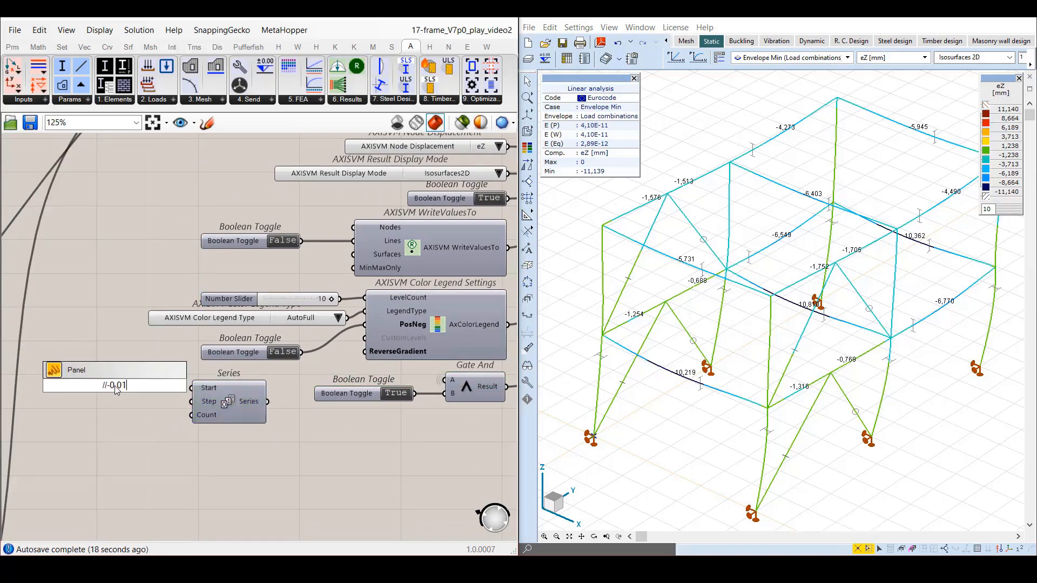
key(Return)
drag(119, 387, 133, 392)
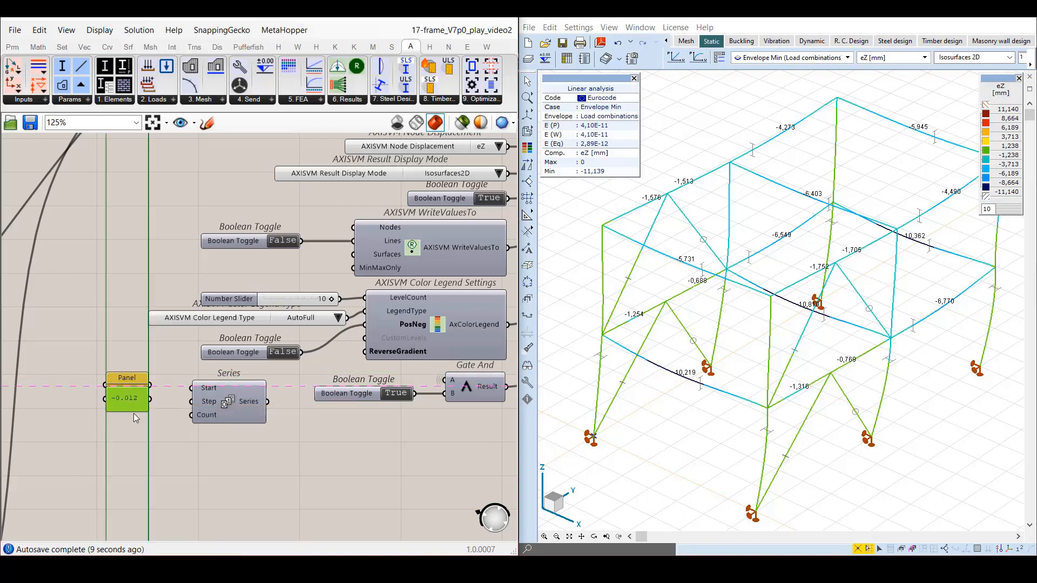
Duplicate the -0.012 panel twice below it and set the copies to 0.003 and 9.
double_click(132, 390)
text(0.003)
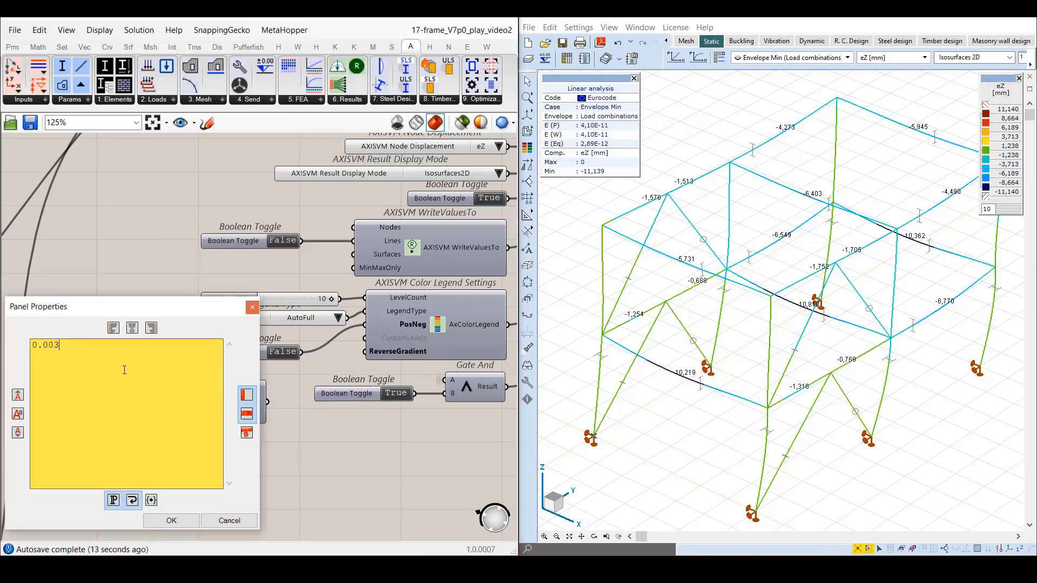
click(172, 520)
alt+drag(139, 418, 129, 454)
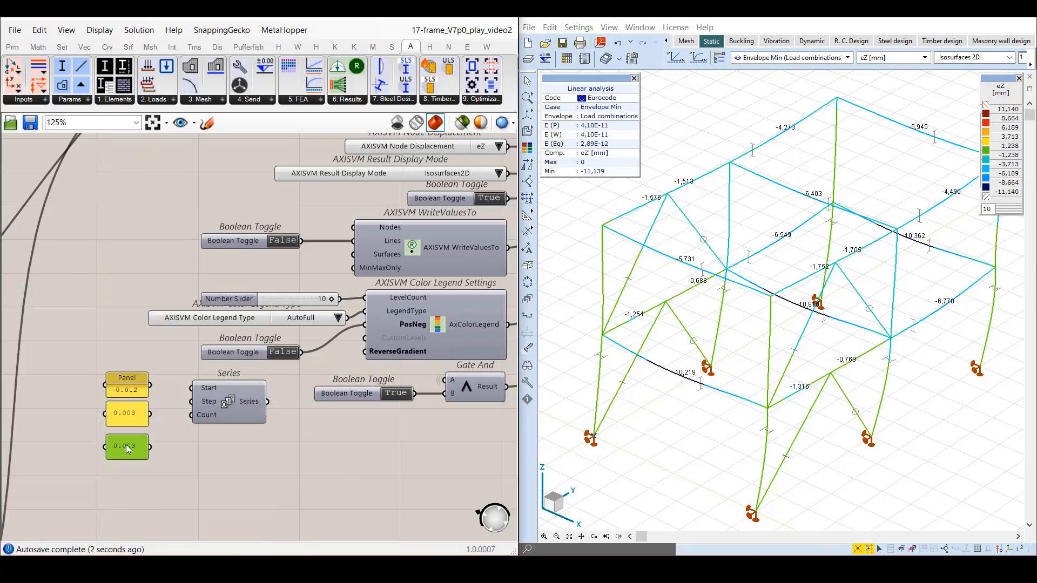
double_click(129, 454)
text(9)
click(172, 543)
Connect the -0.012, 0.003 and 9 panels to the Start, Step and Count inputs of Series, and check the resulting list.
drag(150, 385, 192, 402)
drag(150, 447, 191, 415)
mouse_move(250, 406)
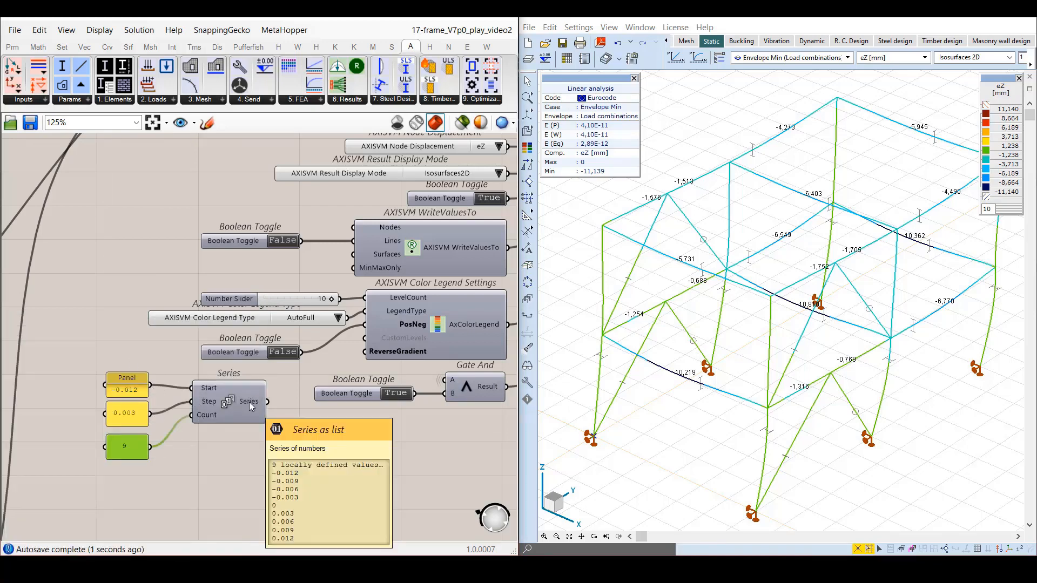
click(238, 456)
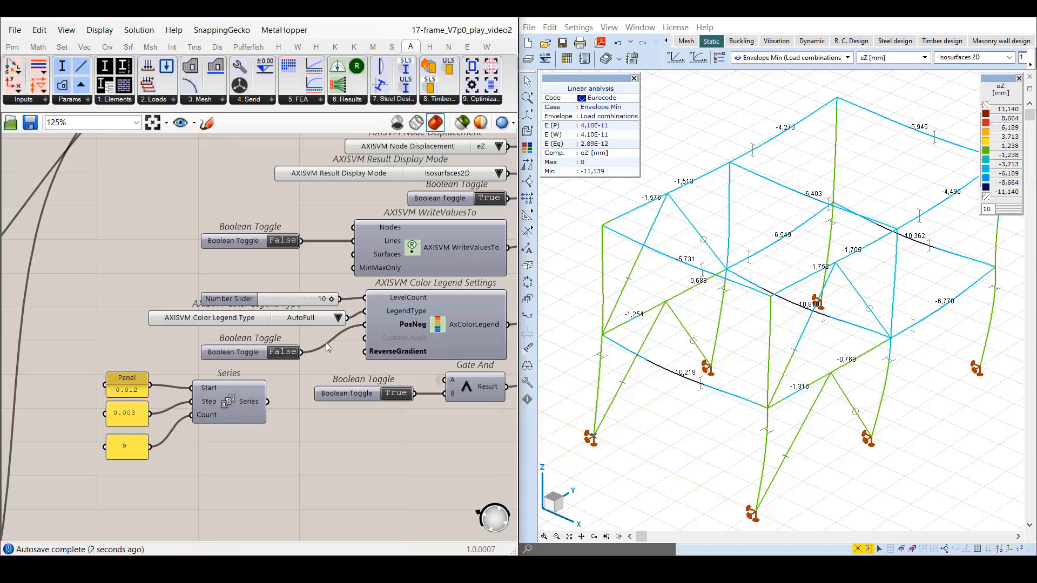
Disconnect the number slider from LevelCount and connect the Series output to the CustomLevels input of Color Legend Settings.
right_click(397, 299)
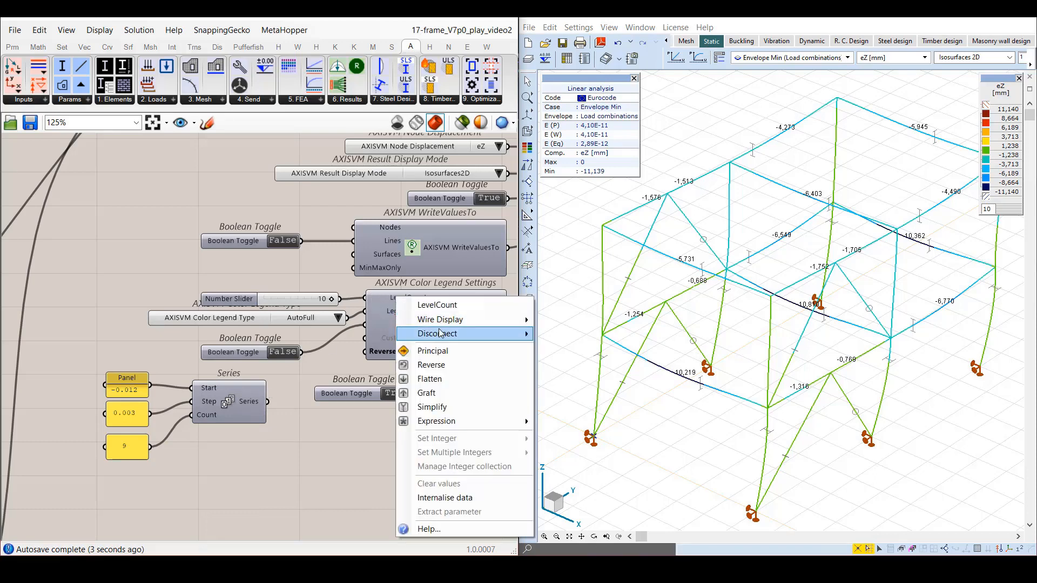
mouse_move(440, 334)
click(549, 338)
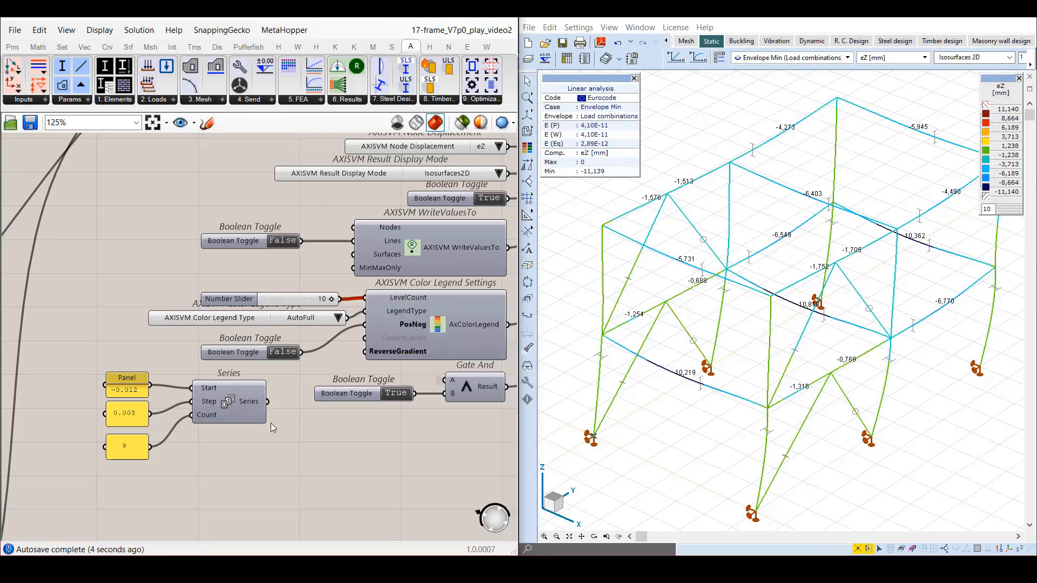
drag(267, 401, 365, 338)
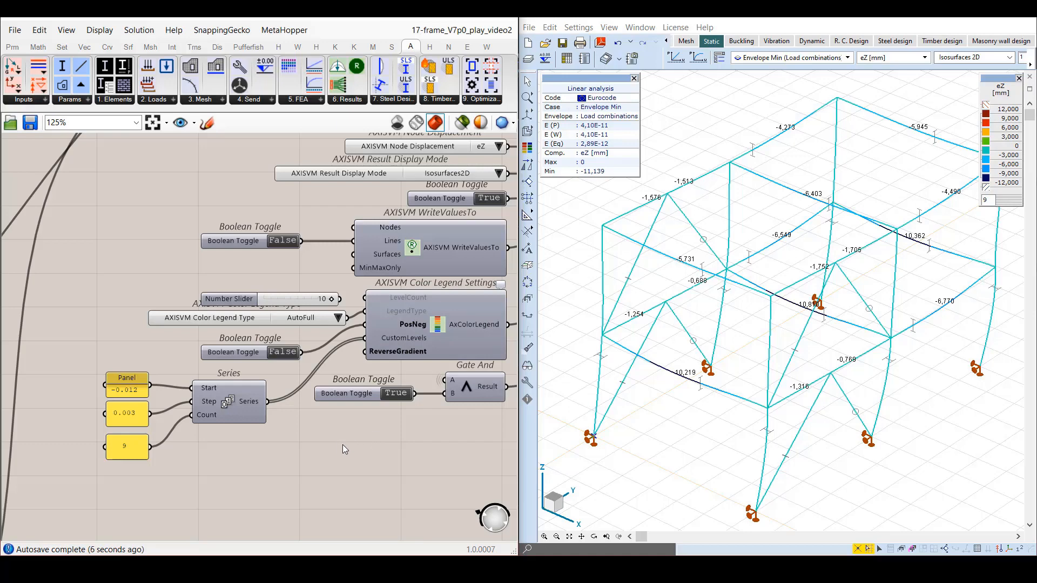
scroll(342, 445, down, 2)
right_drag(372, 443, 240, 504)
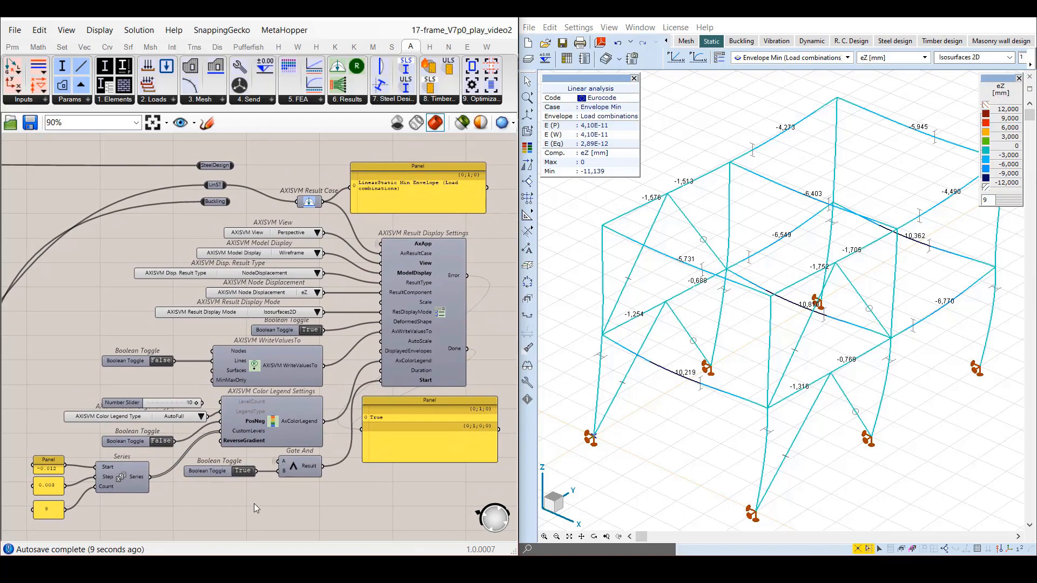
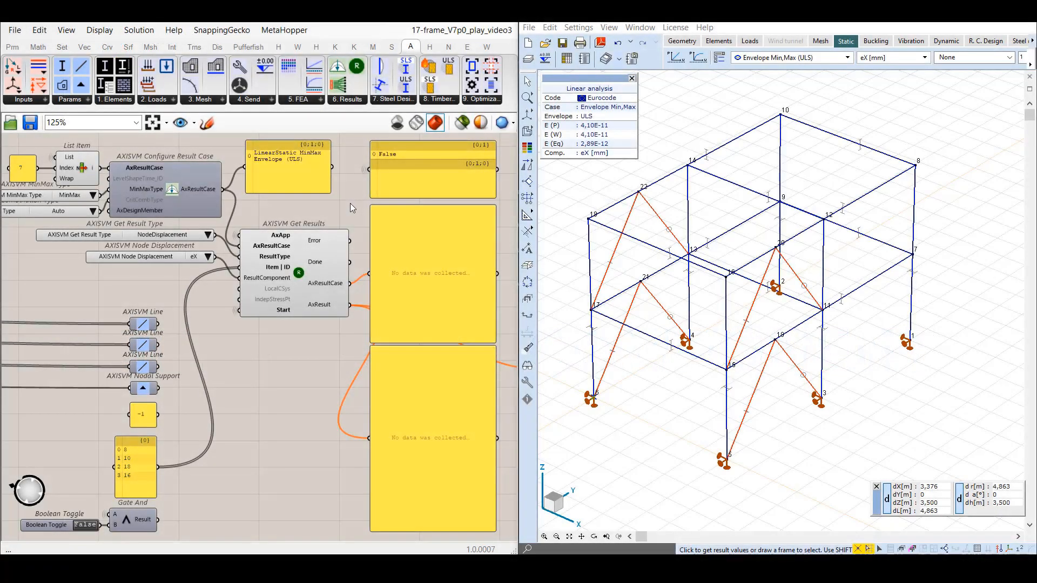
Examine the options of the Get Result Type selector and the Node Displacement selector feeding Get Results.
click(351, 100)
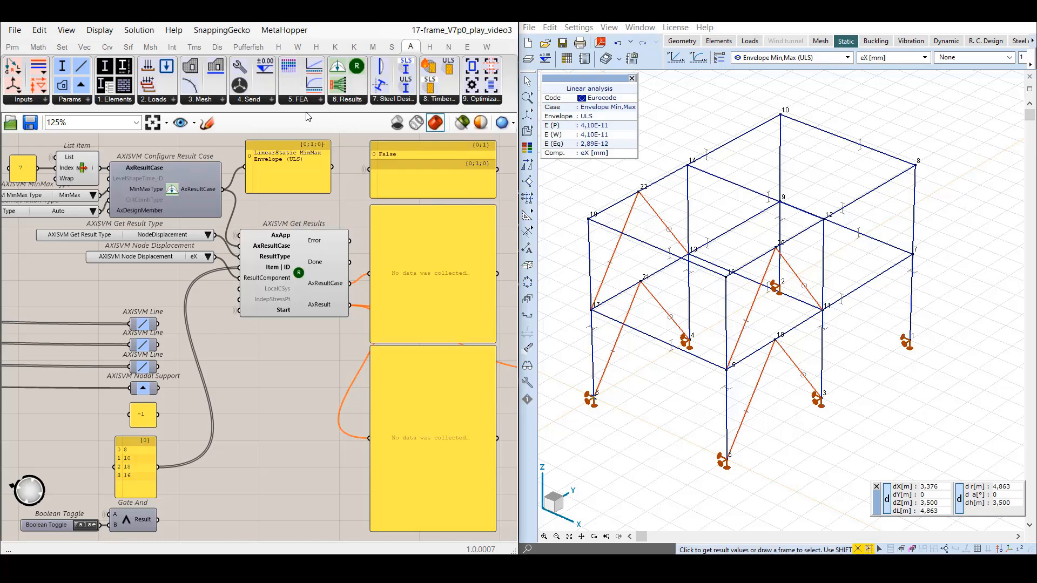
click(72, 236)
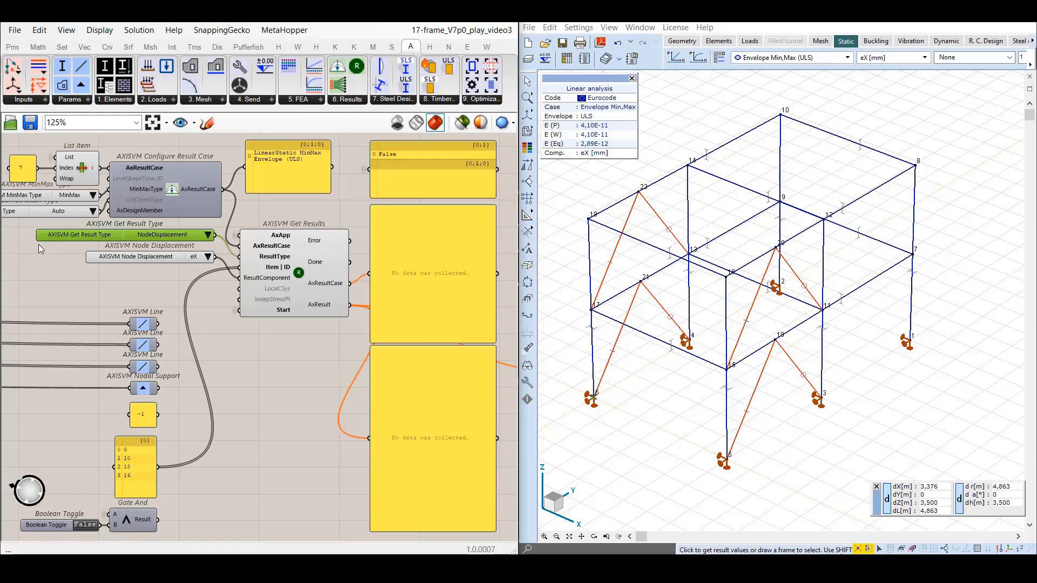
click(208, 235)
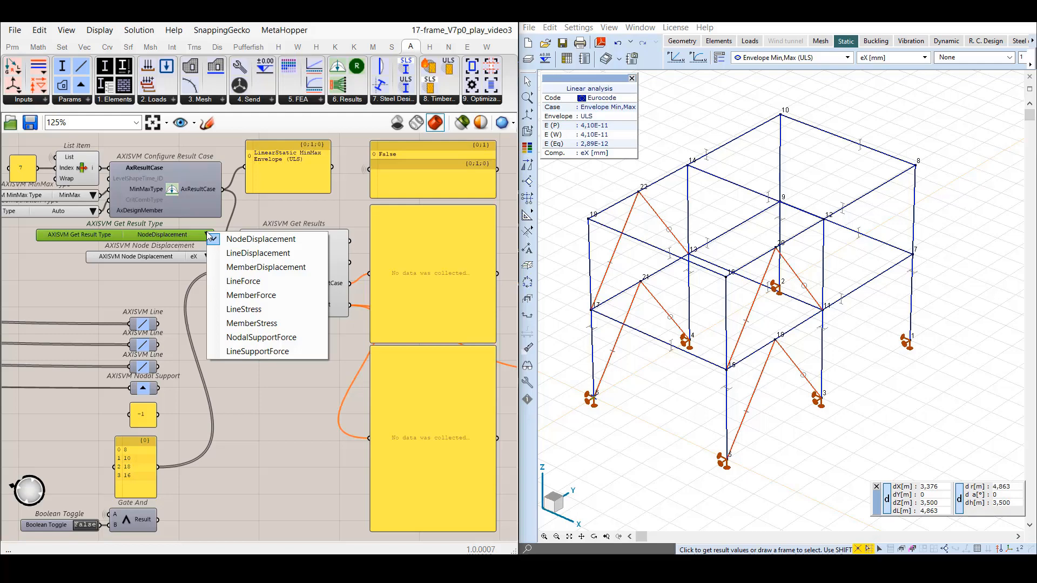
click(132, 287)
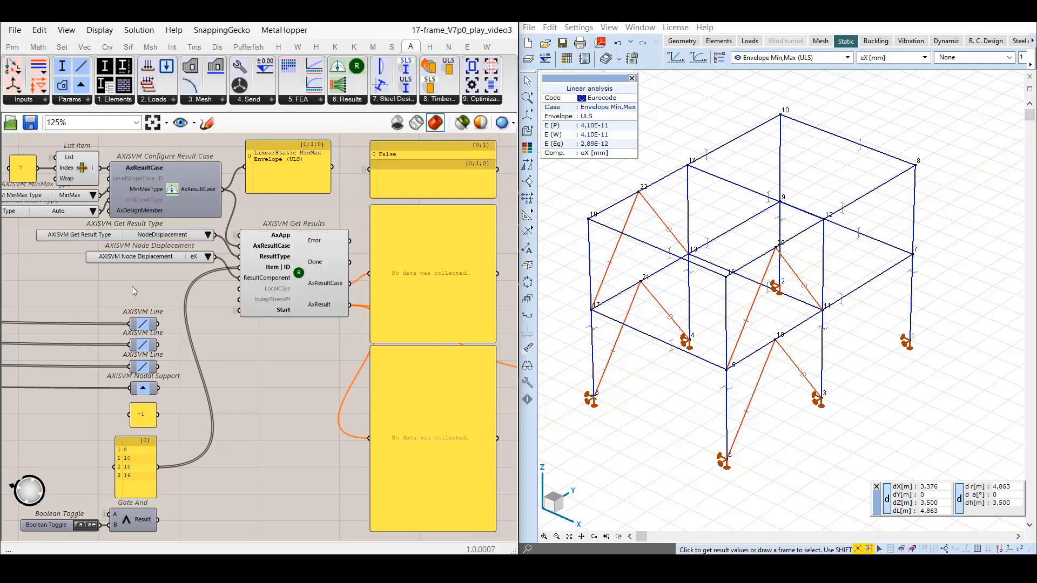
click(135, 256)
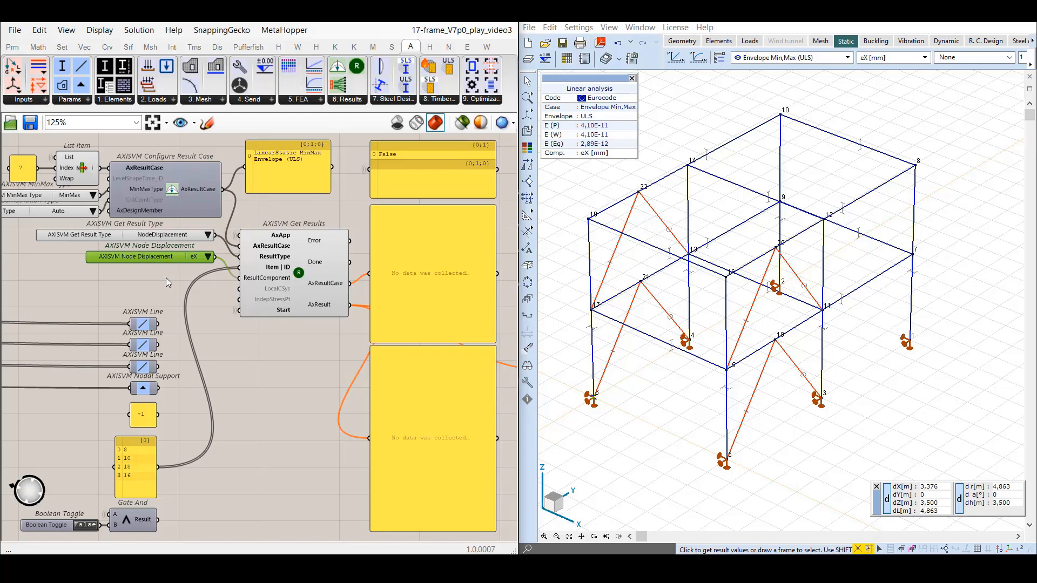
click(167, 277)
Switch the result type to LineForce and to LineStress, listing the available components of each.
click(208, 235)
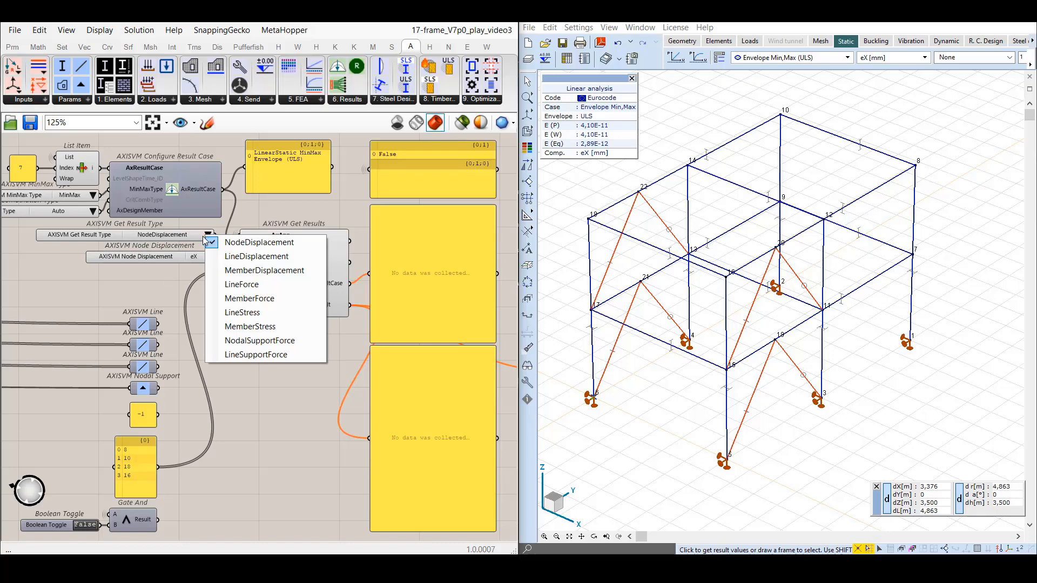
click(264, 285)
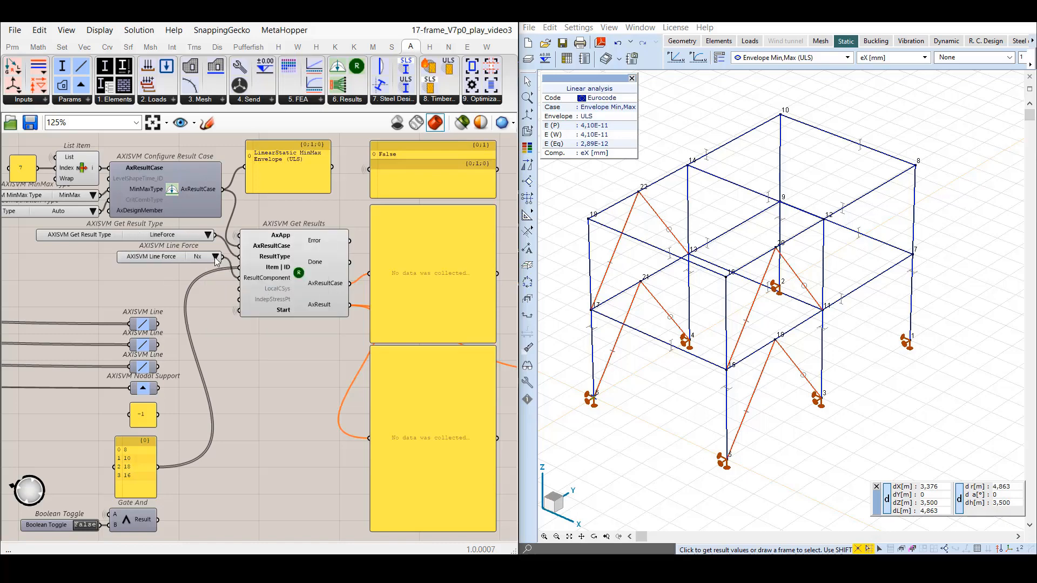
click(216, 257)
click(187, 257)
click(210, 236)
click(229, 316)
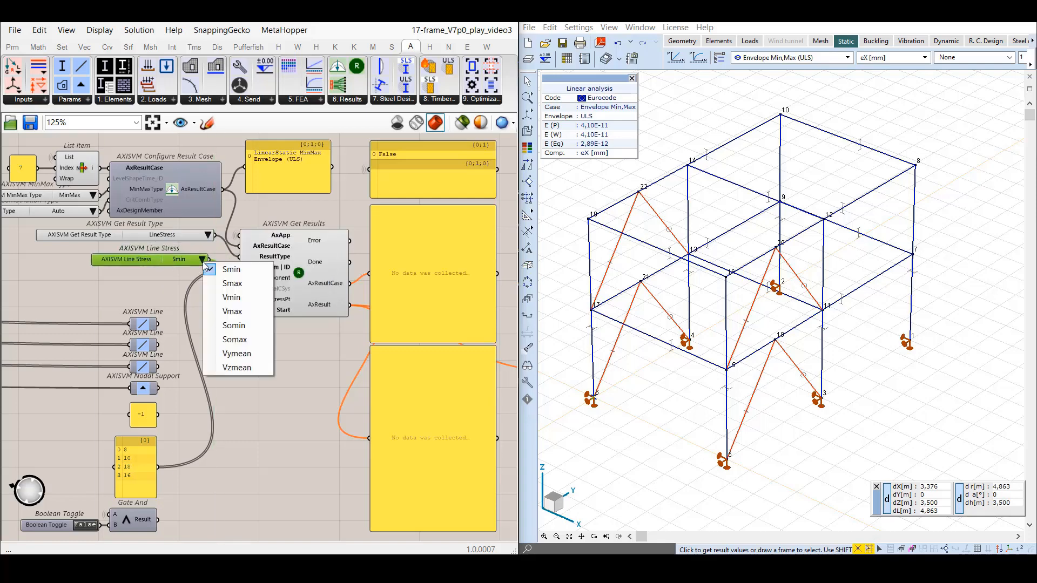
click(180, 276)
Switch the result type to NodalSupportForce to list its components, and restore it to NodeDisplacement.
click(208, 235)
click(231, 346)
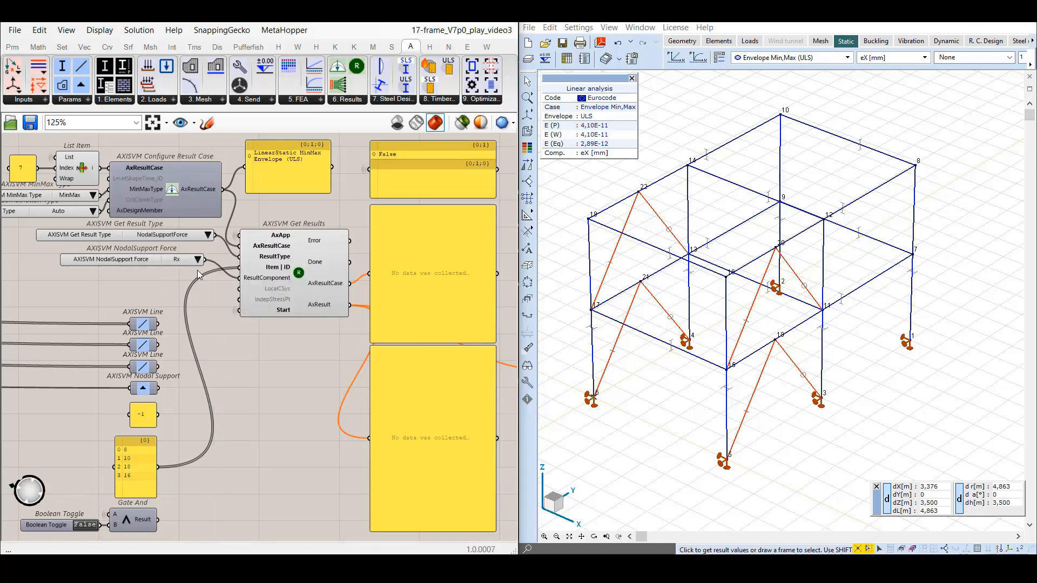
click(198, 260)
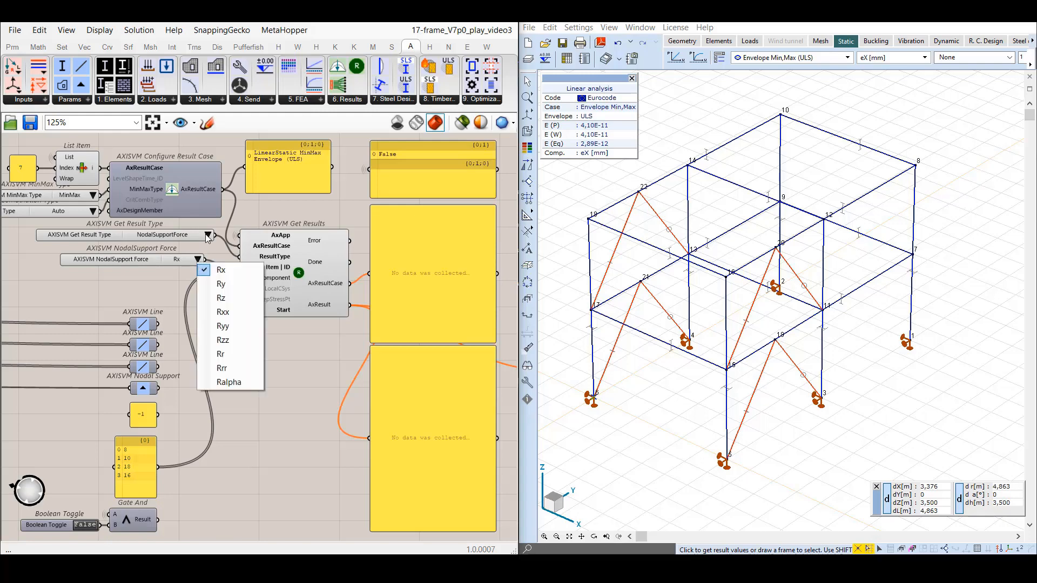
click(177, 285)
click(208, 235)
click(225, 244)
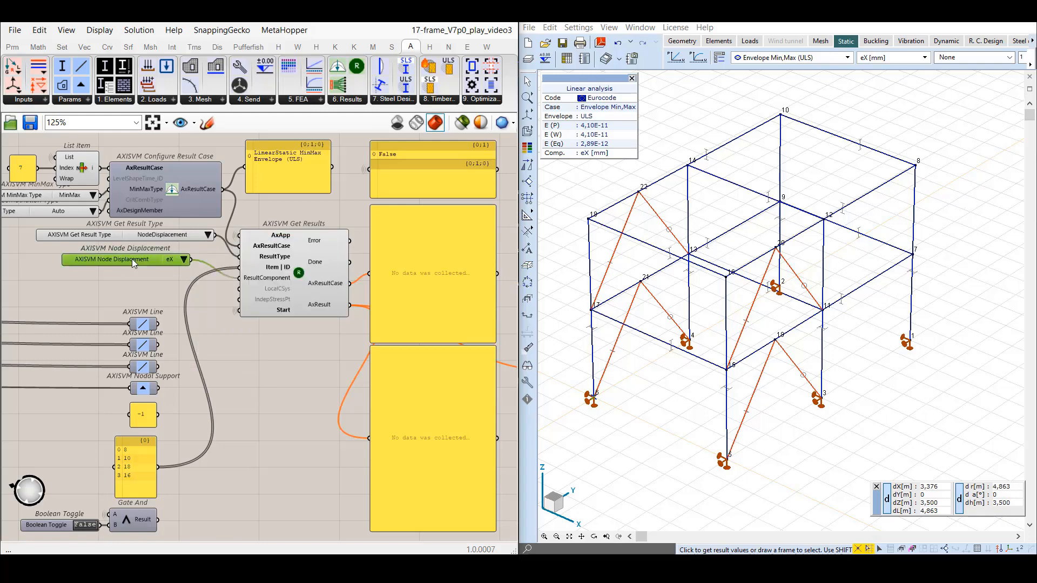
click(270, 362)
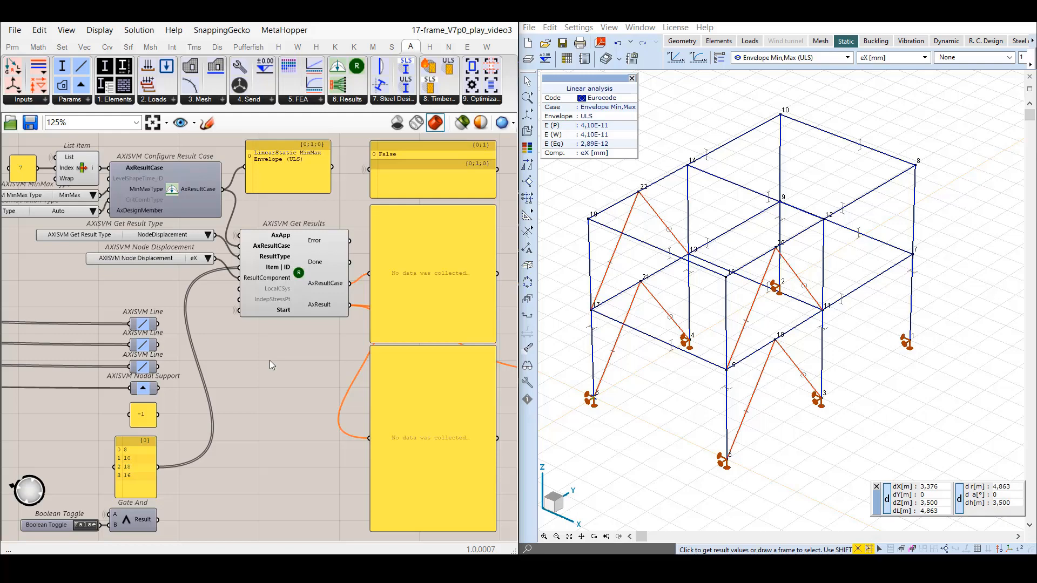
Set the Boolean Toggle to True to retrieve the node displacement results for the listed nodes.
mouse_move(276, 249)
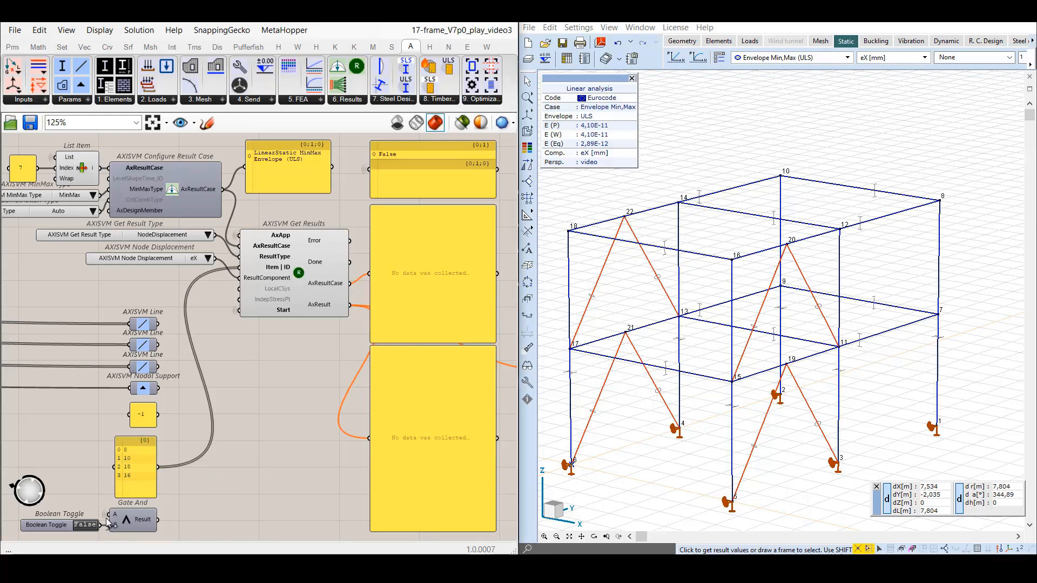
click(86, 524)
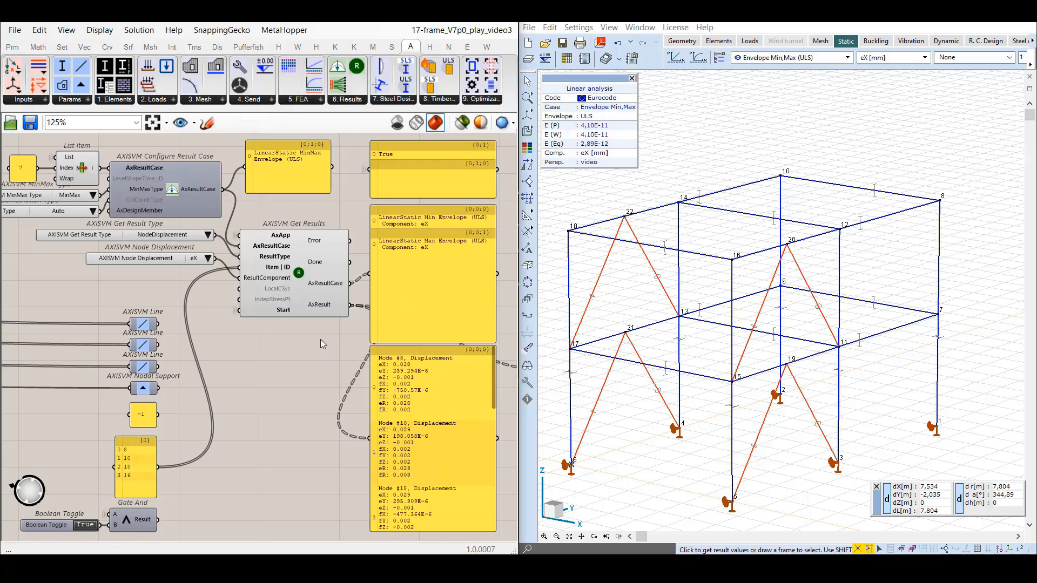
Inspect the displacement values of nodes 8 and 10 in the AxisVM model and compare them with the AxResult panel.
click(941, 201)
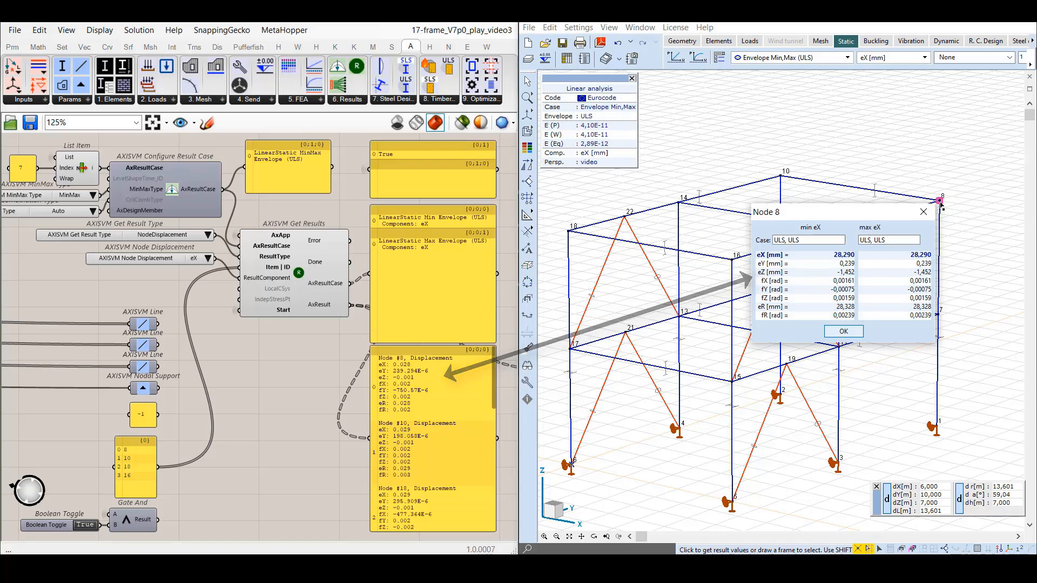
click(845, 334)
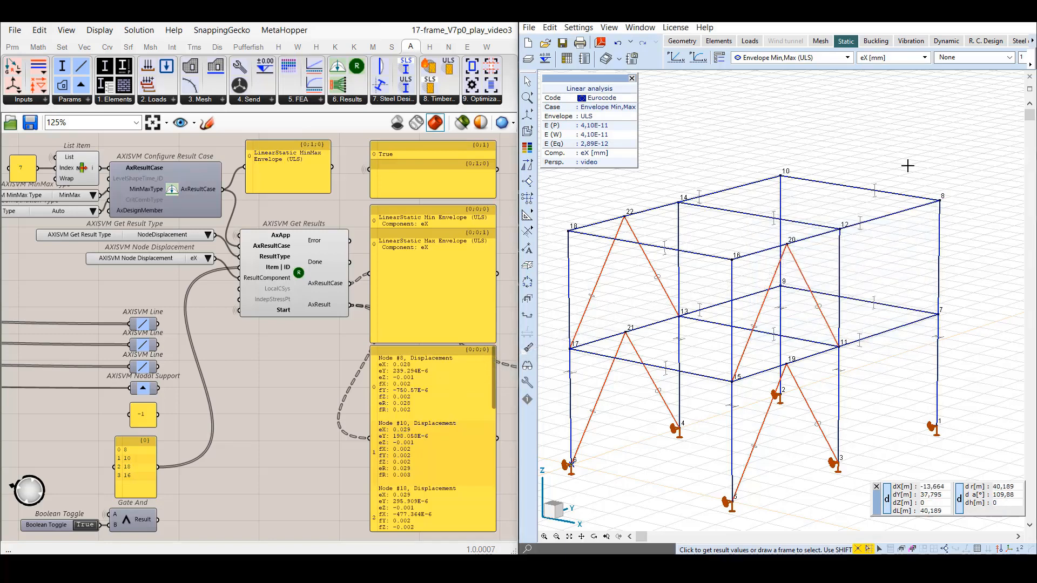
click(781, 176)
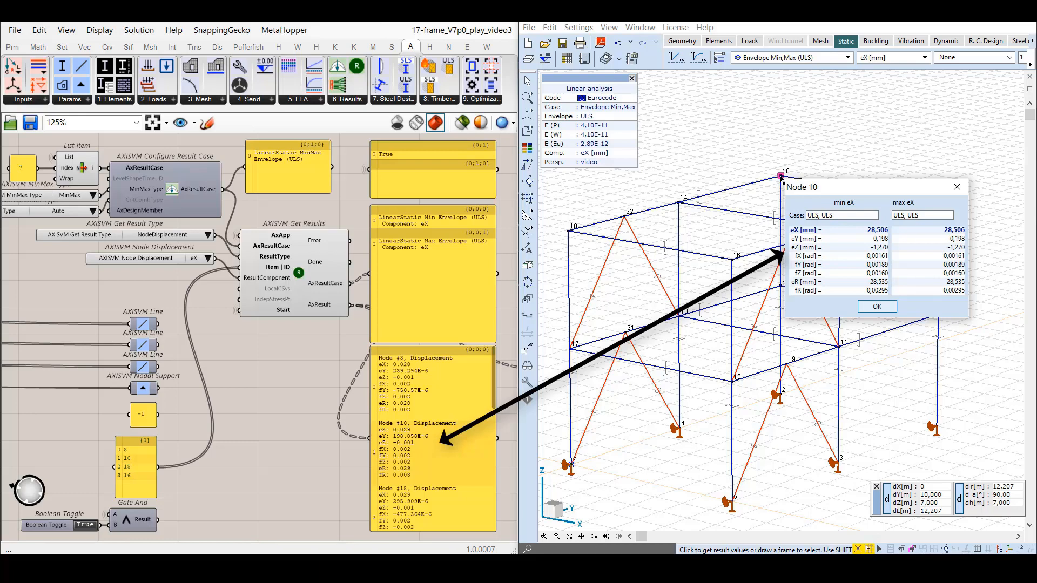
key(Return)
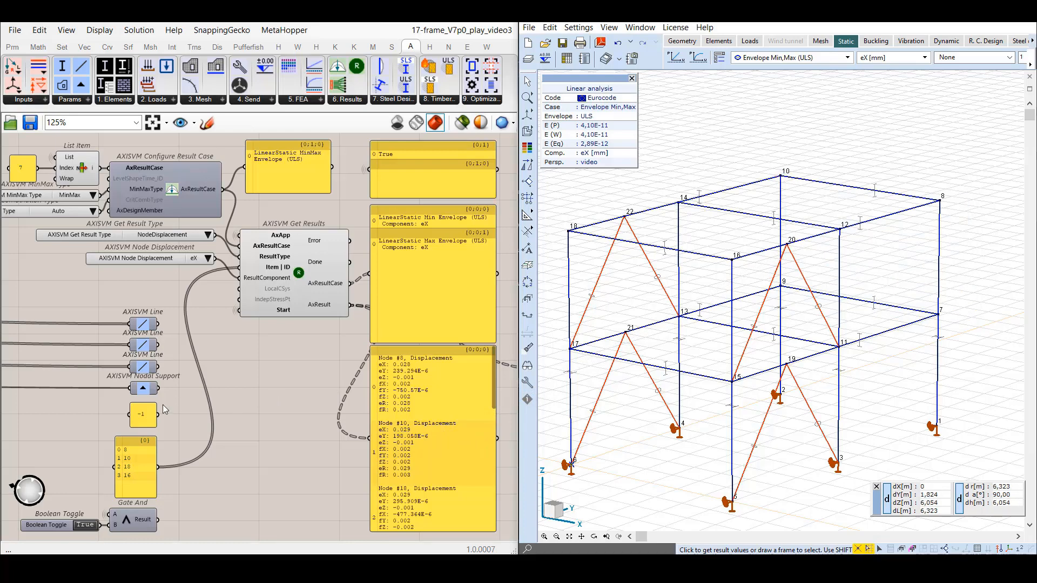
Connect the -1 panel to the Item | ID input of Get Results and look through the displacements of all nodes.
click(143, 414)
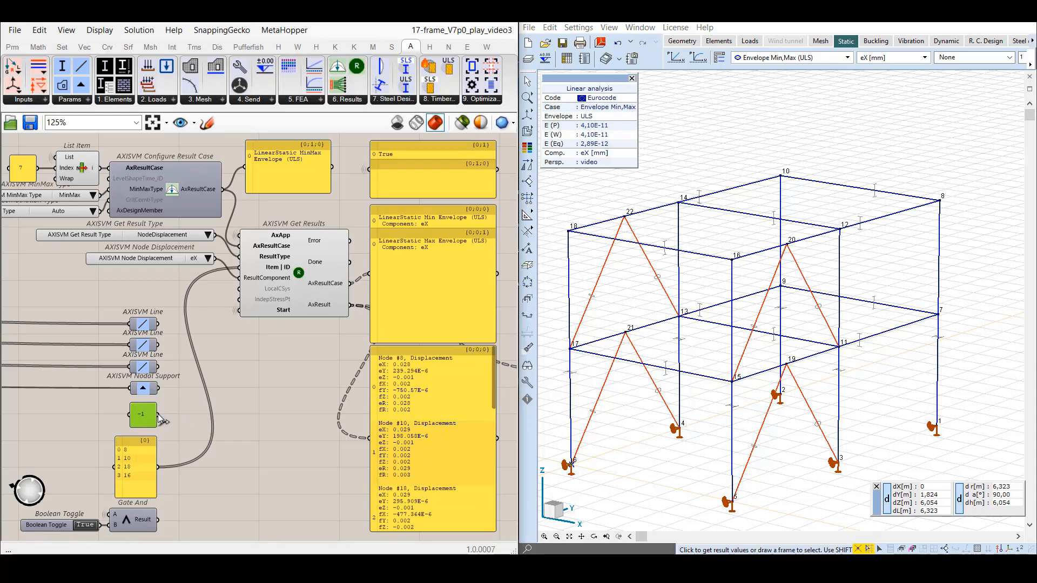
drag(158, 415, 244, 278)
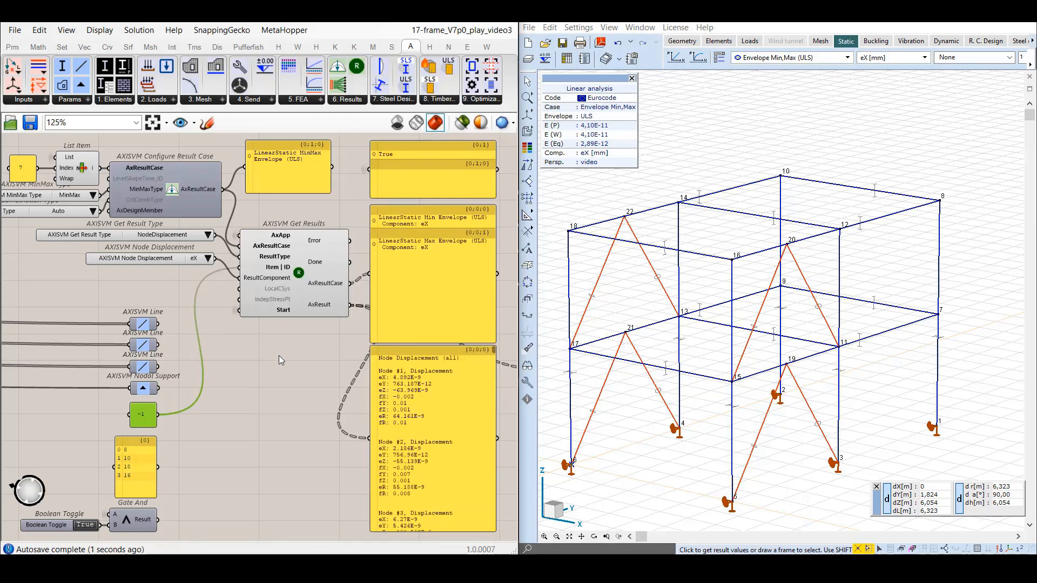
click(274, 369)
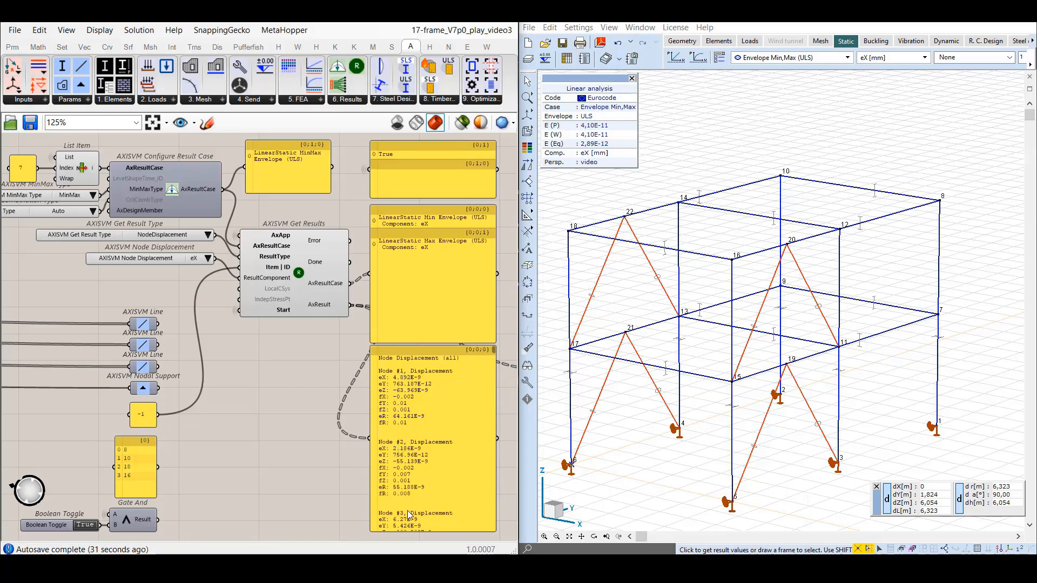
drag(493, 349, 486, 534)
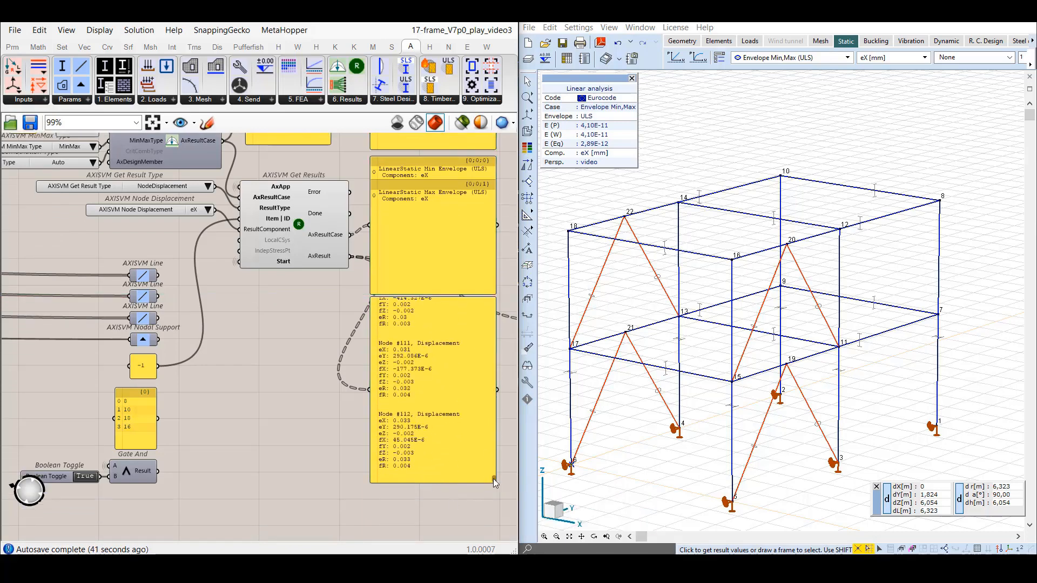
drag(494, 479, 498, 319)
Return to the getResults saved view and review the available result types.
click(179, 123)
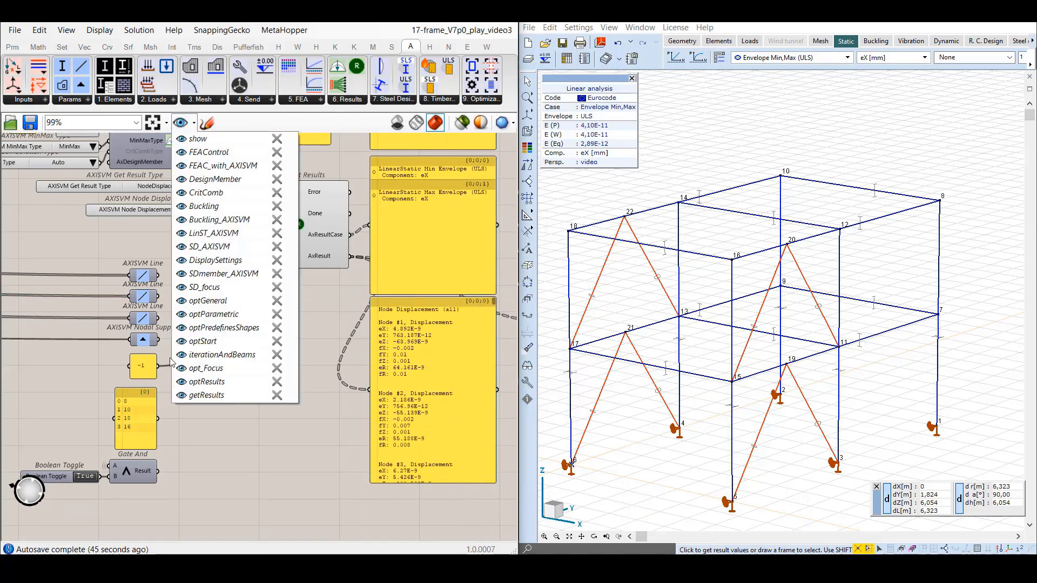
click(216, 396)
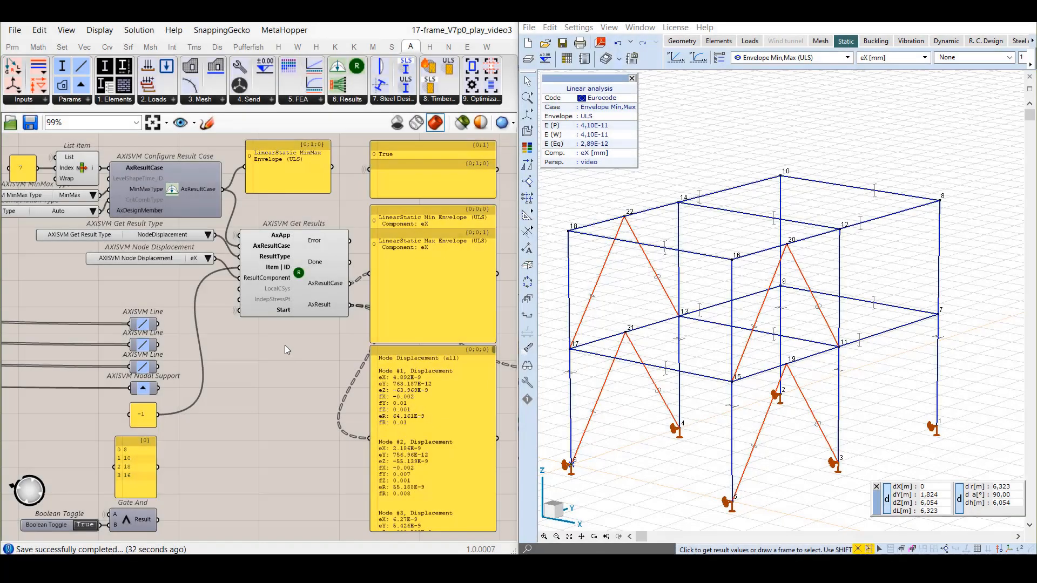
click(208, 235)
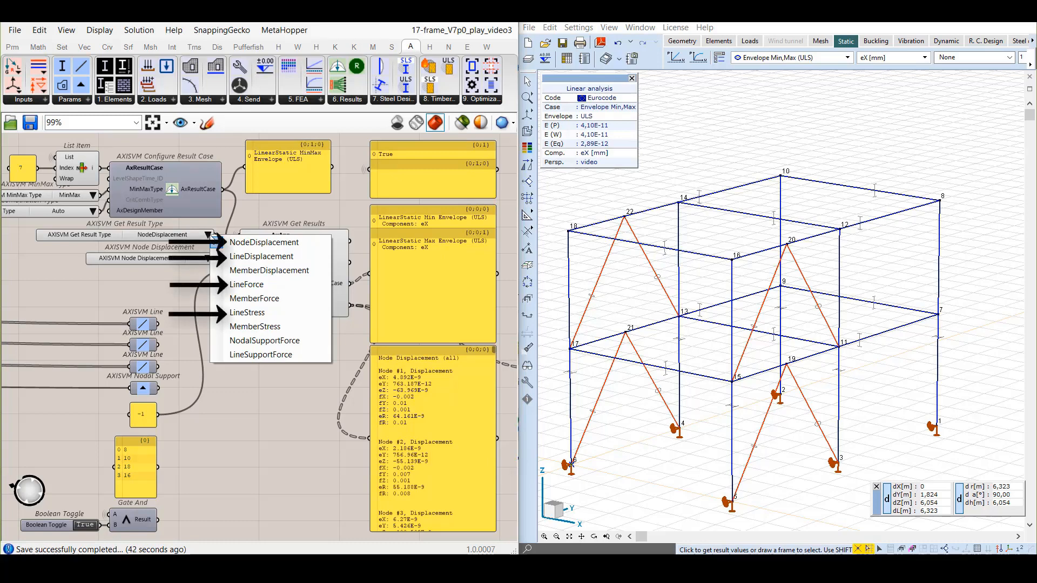
click(248, 390)
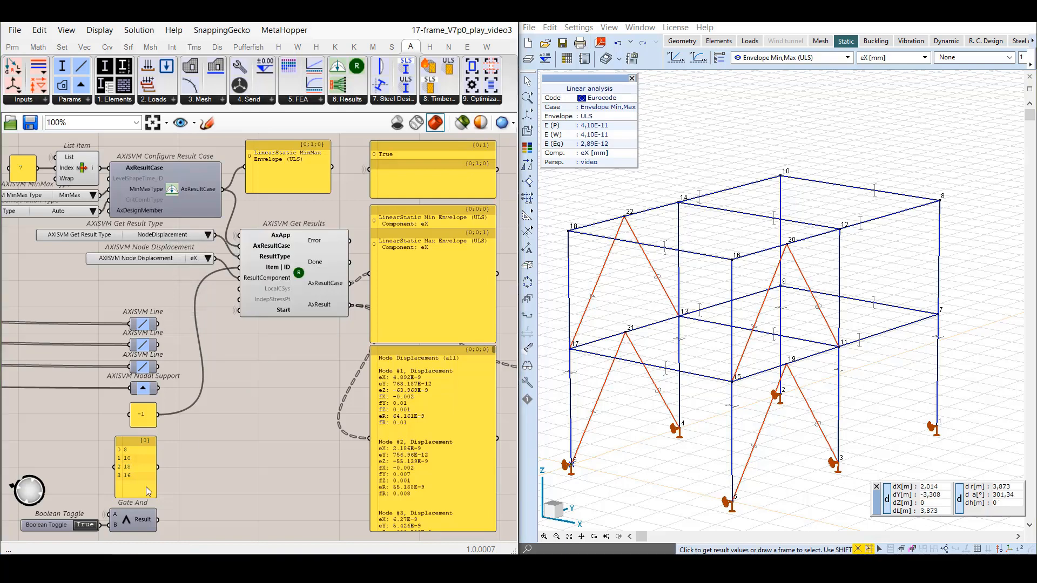
Set the Boolean Toggle to False and the result type to MemberDisplacement, and read the warning on Get Results.
double_click(88, 526)
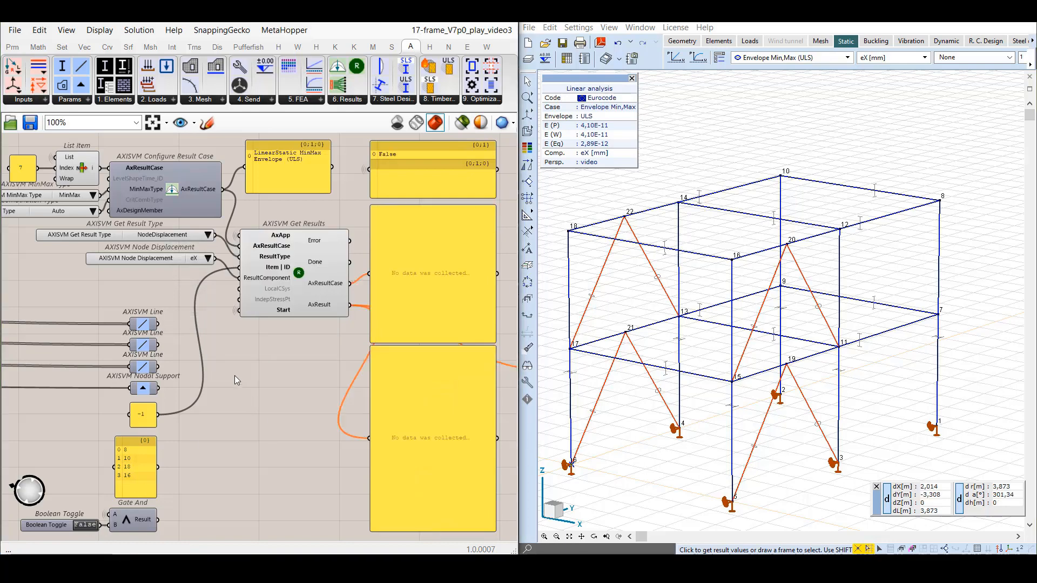
click(209, 236)
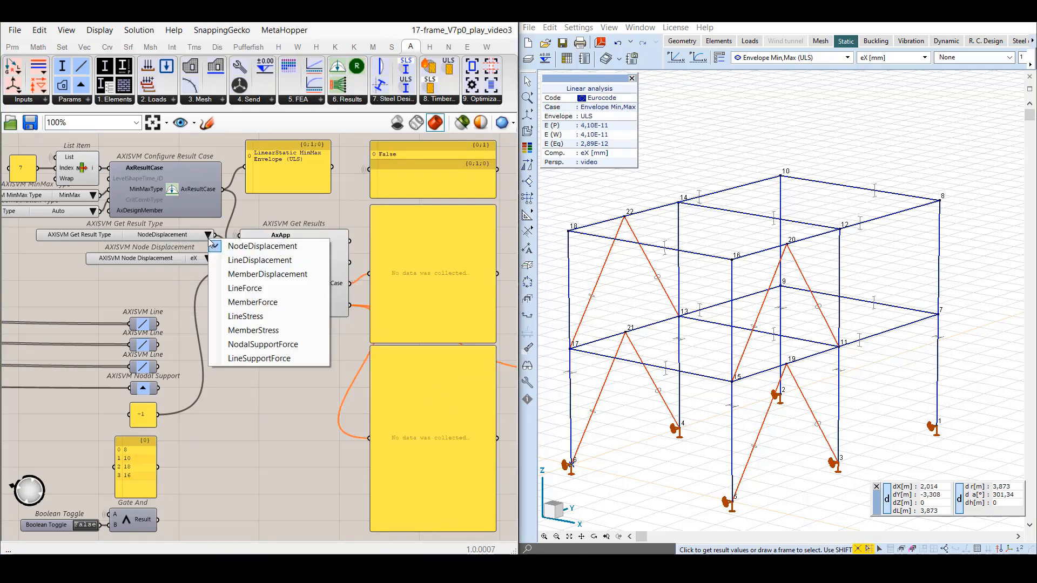
click(259, 274)
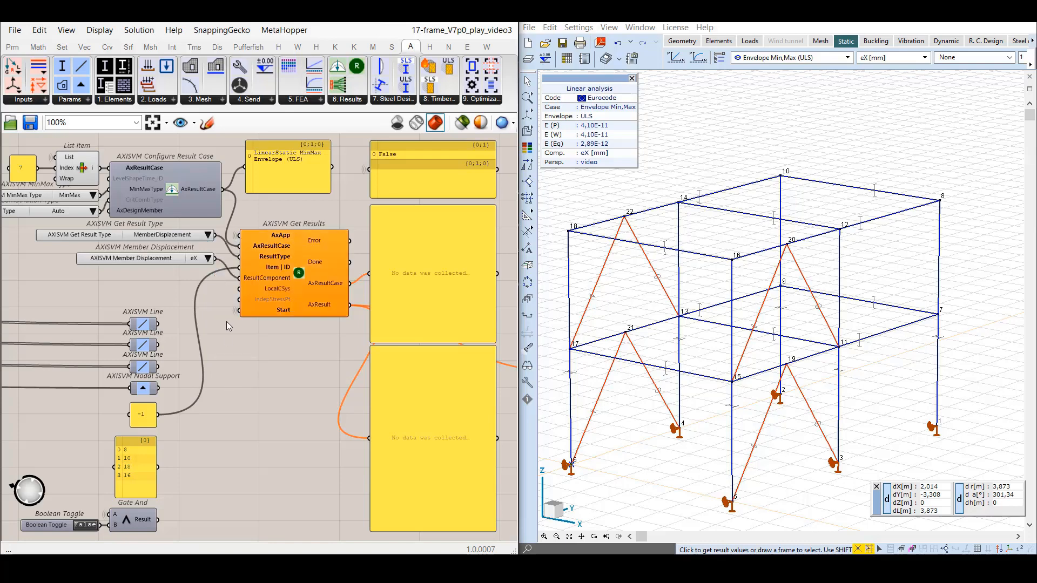
scroll(344, 226, up, 2)
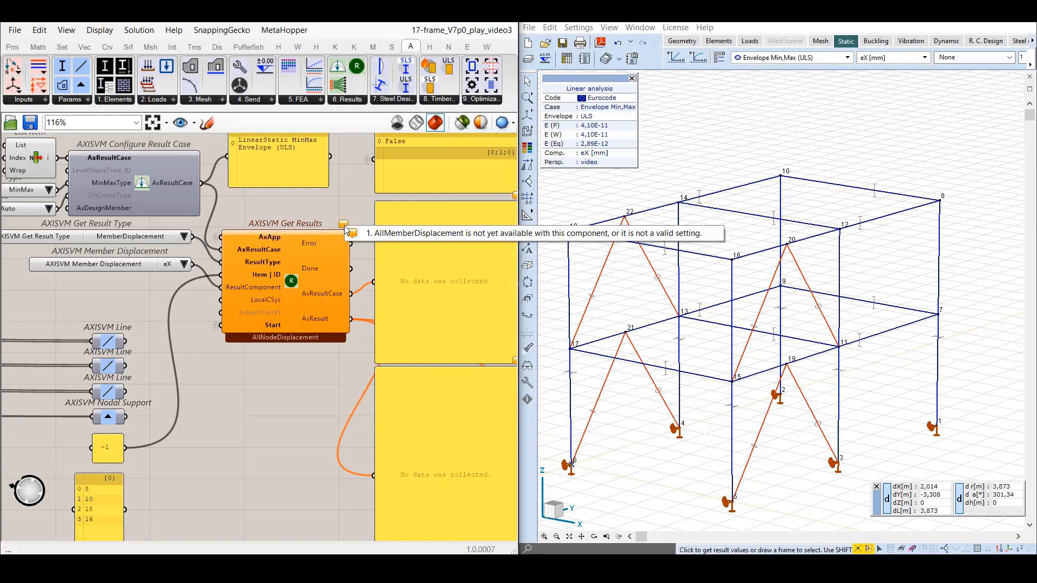
scroll(338, 214, down, 2)
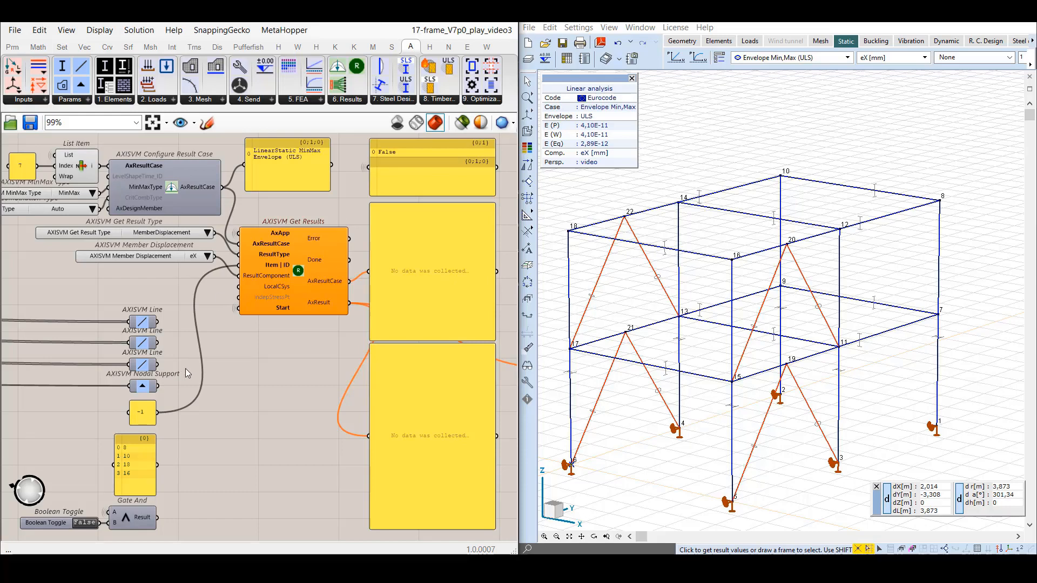
Trace the AxisVM Line parameters to their source components in the Beams group, and return to the getResults saved view.
drag(184, 368, 110, 309)
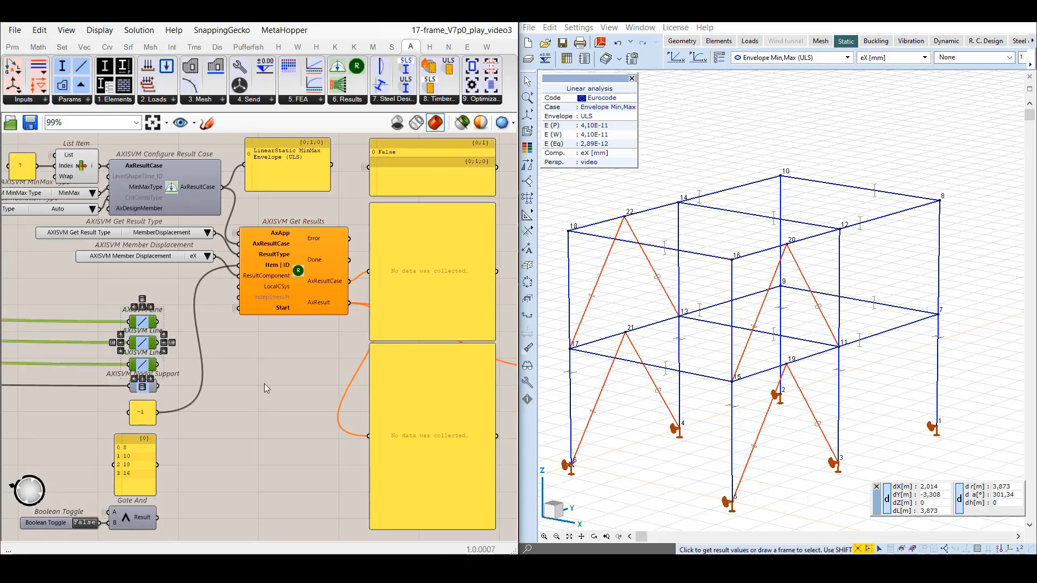
click(264, 384)
click(146, 323)
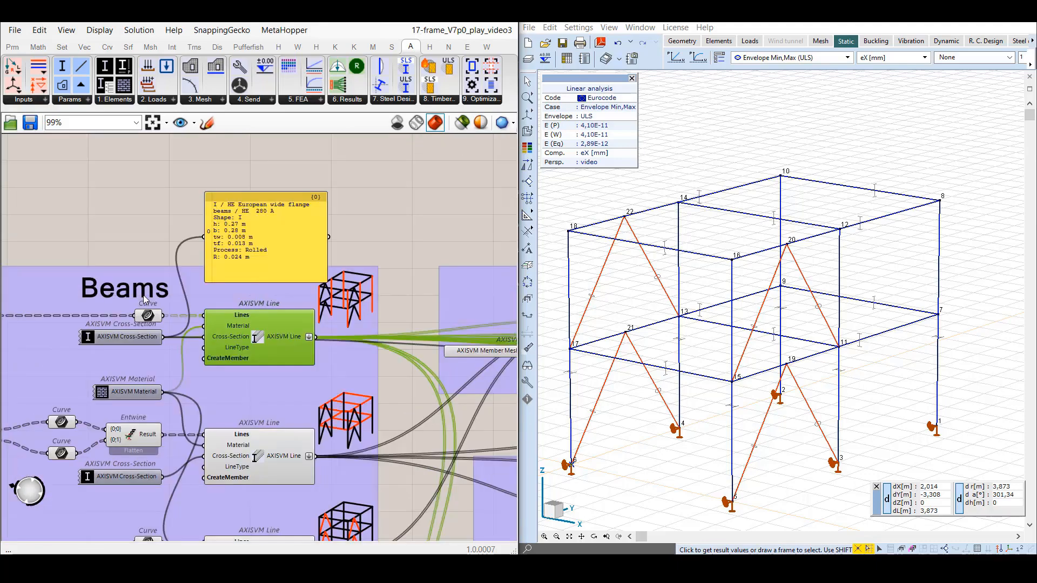
scroll(261, 416, down, 2)
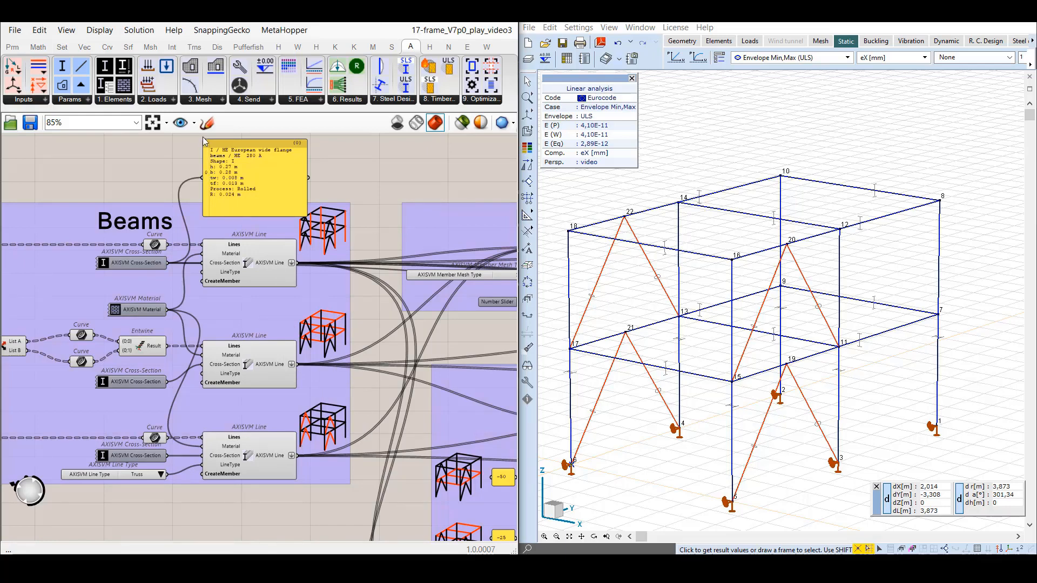
click(193, 123)
click(178, 395)
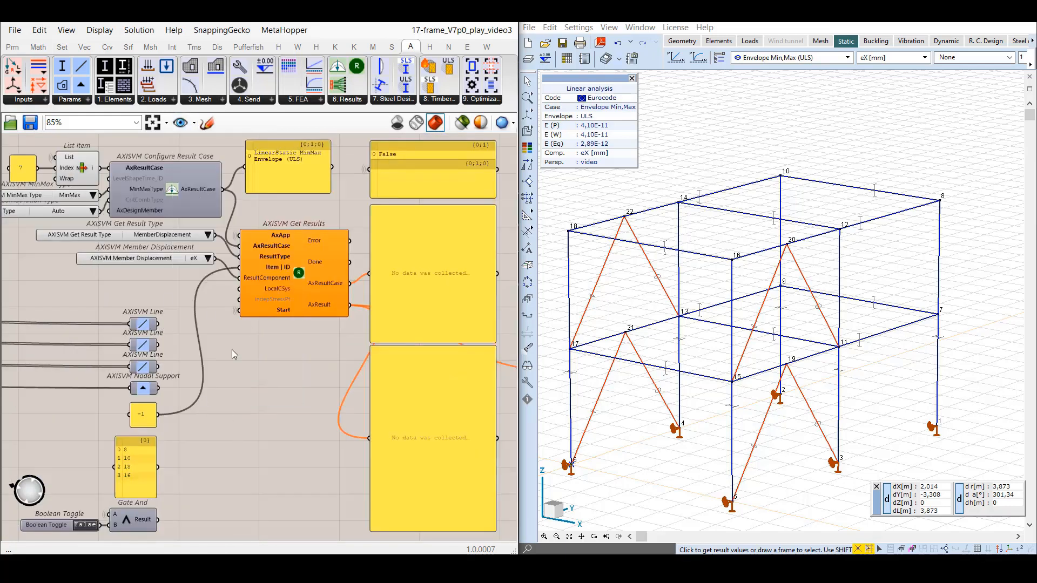
Insert relays into the wires of the upper two AxisVM Line parameters and name them VerticalBeams and HorizontalBeams.
double_click(57, 323)
right_click(57, 323)
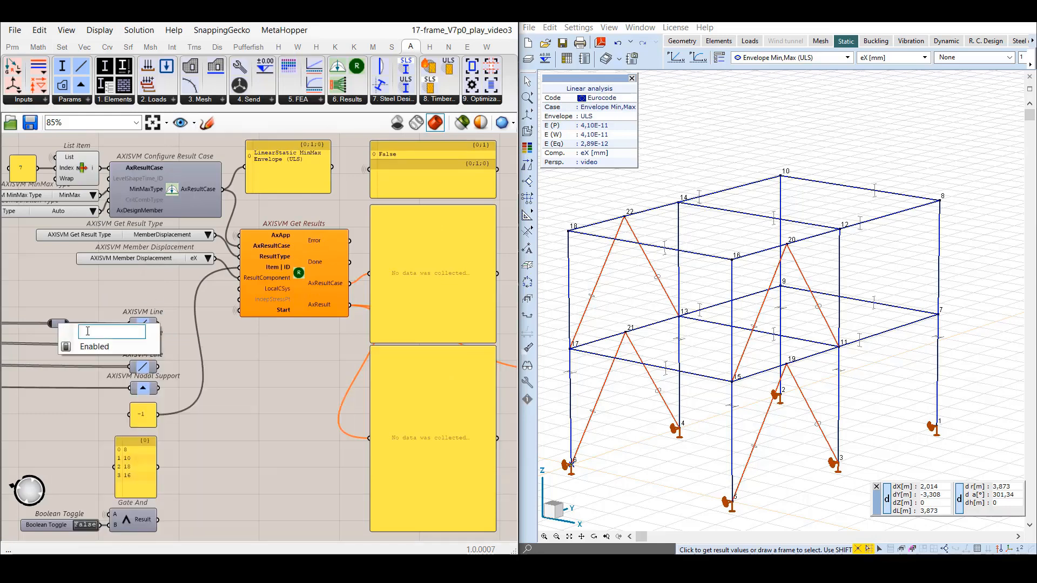
text(VerticalBeams)
key(Return)
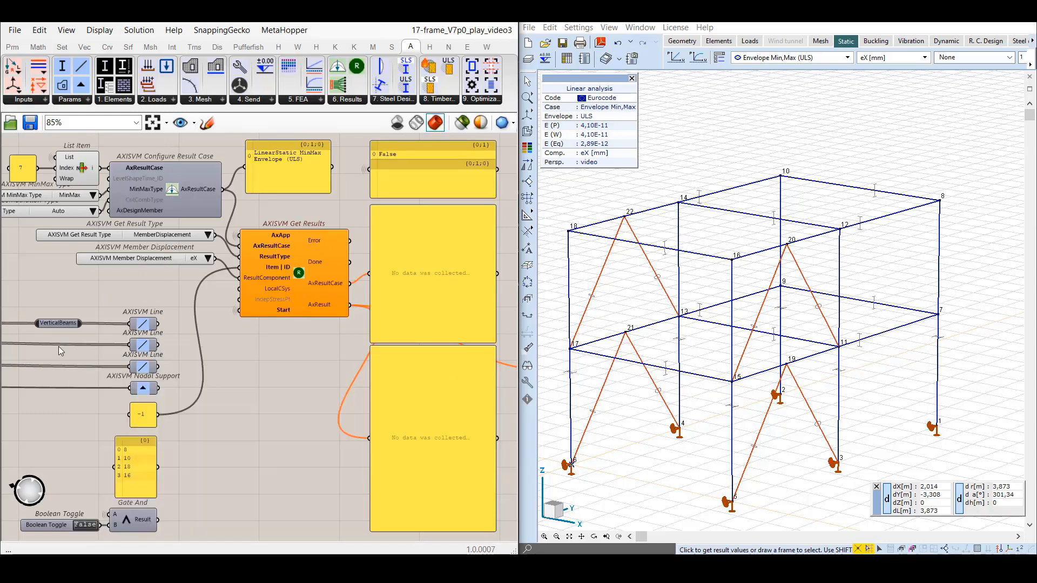
double_click(56, 345)
right_click(58, 346)
text(Hor)
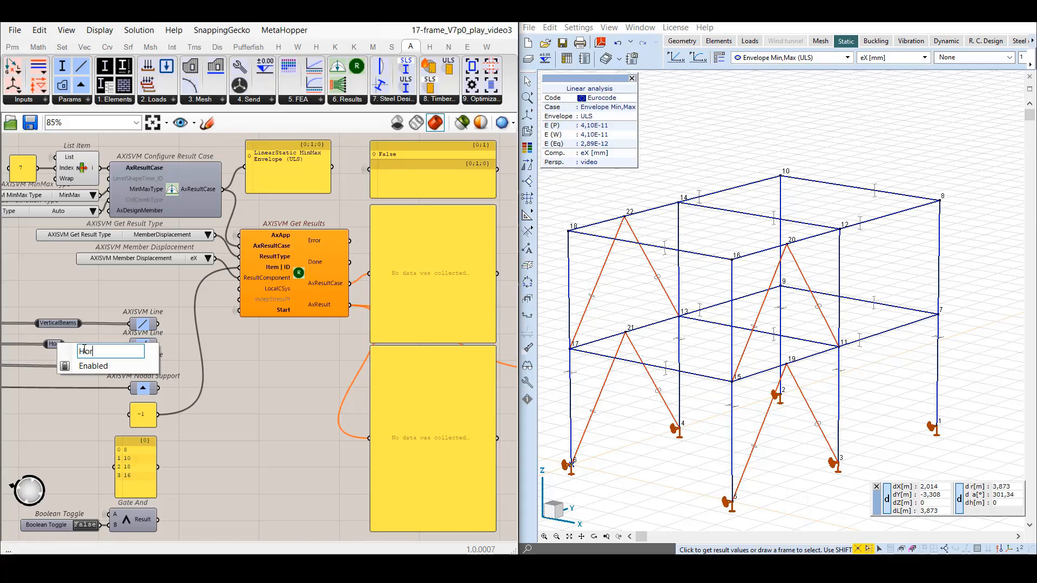
text(izontalBeams)
key(Return)
Insert a relay into the wire of the third AxisVM Line parameter and name it Trusses.
double_click(57, 366)
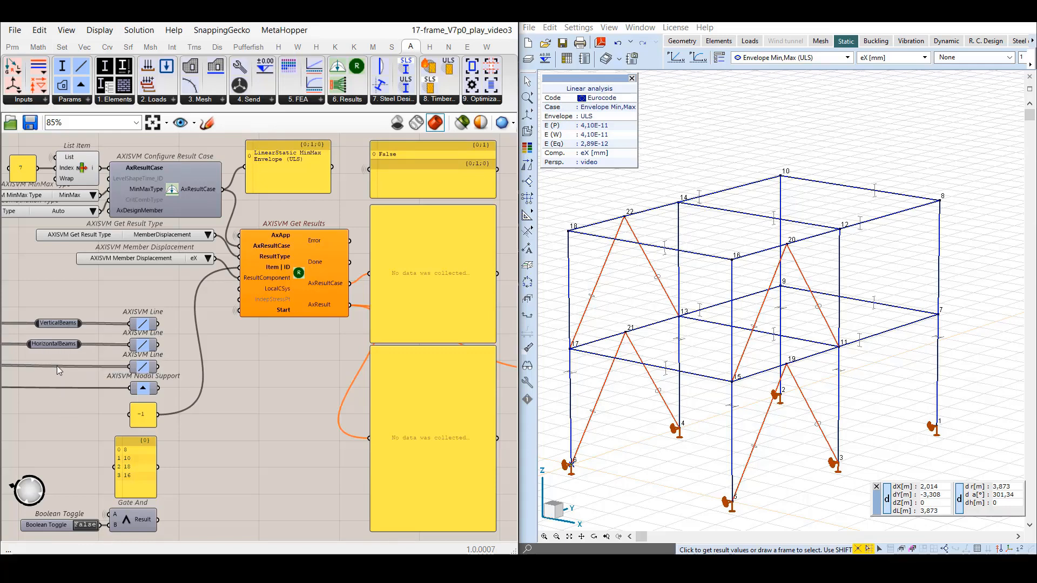
right_click(57, 367)
text(Trusses)
key(Return)
Switch the AxisVM model's numbering labels from nodes to trusses and beams.
click(1020, 551)
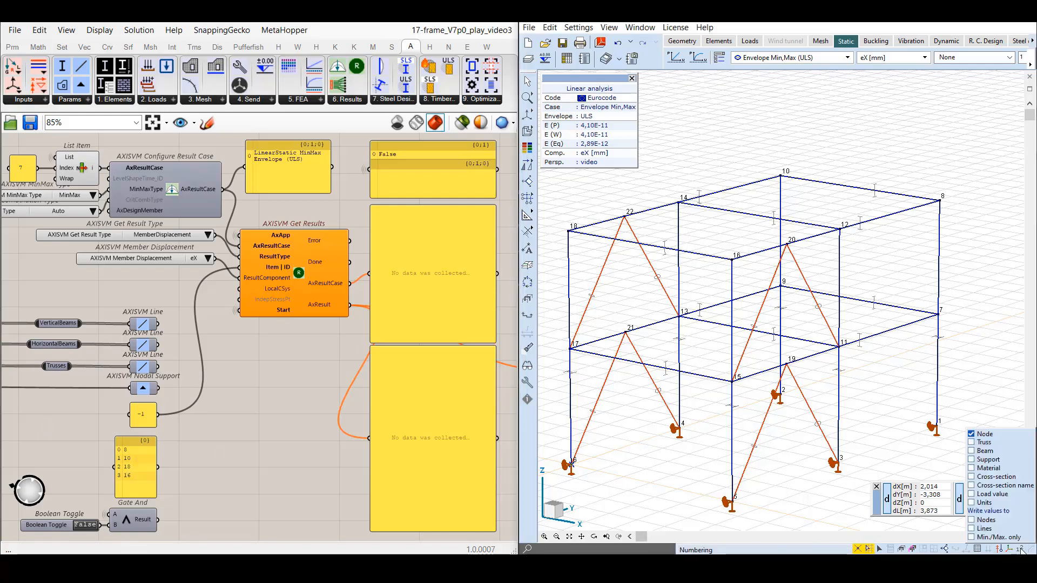
click(972, 434)
click(971, 442)
click(971, 451)
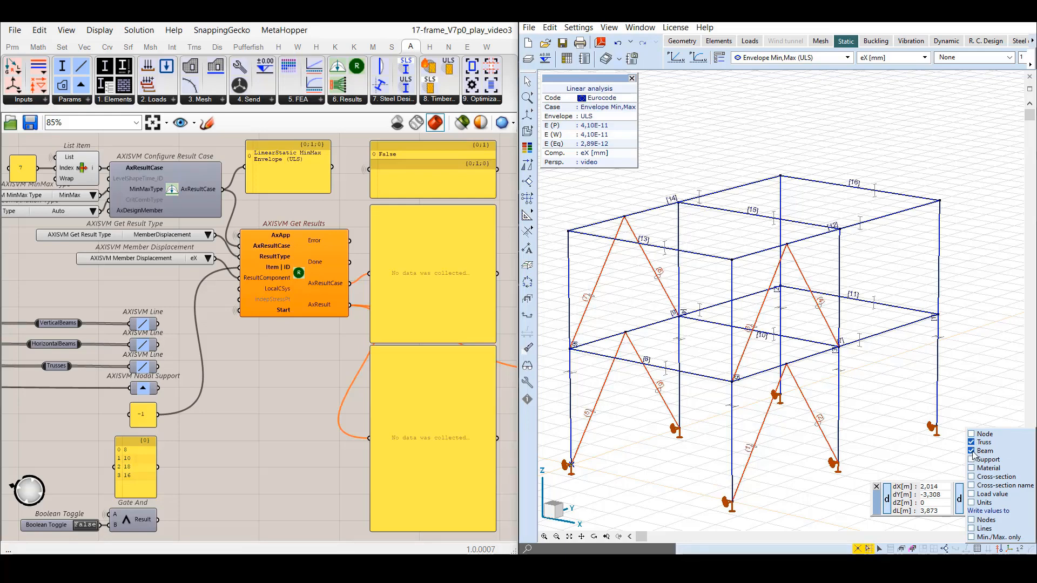
click(270, 379)
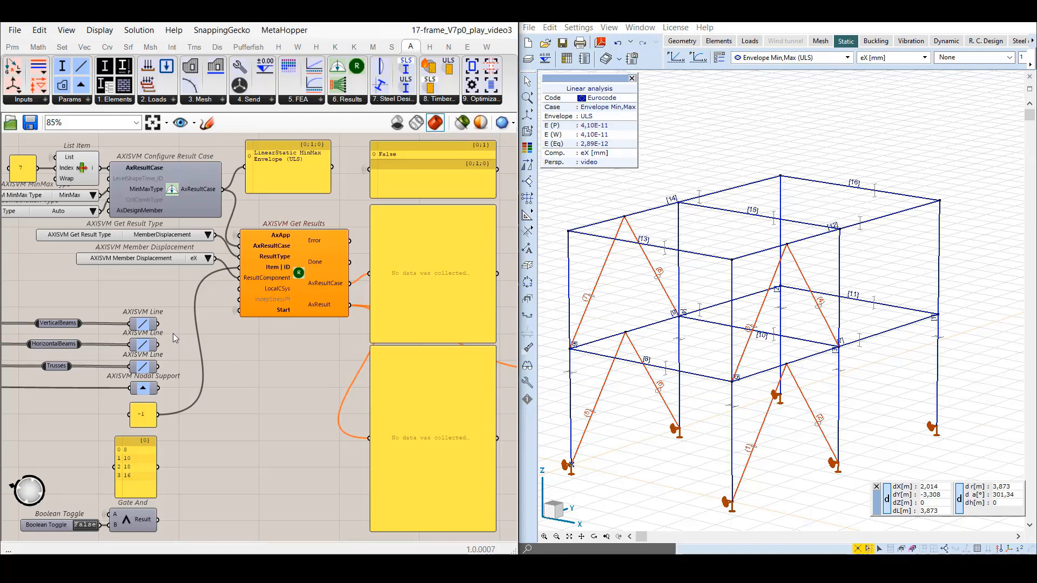
Connect the VerticalBeams AxisVM Line to Item | ID of Get Results, start retrieval with the Boolean Toggle at True, and set LineDisplacement as result type.
drag(159, 324, 239, 278)
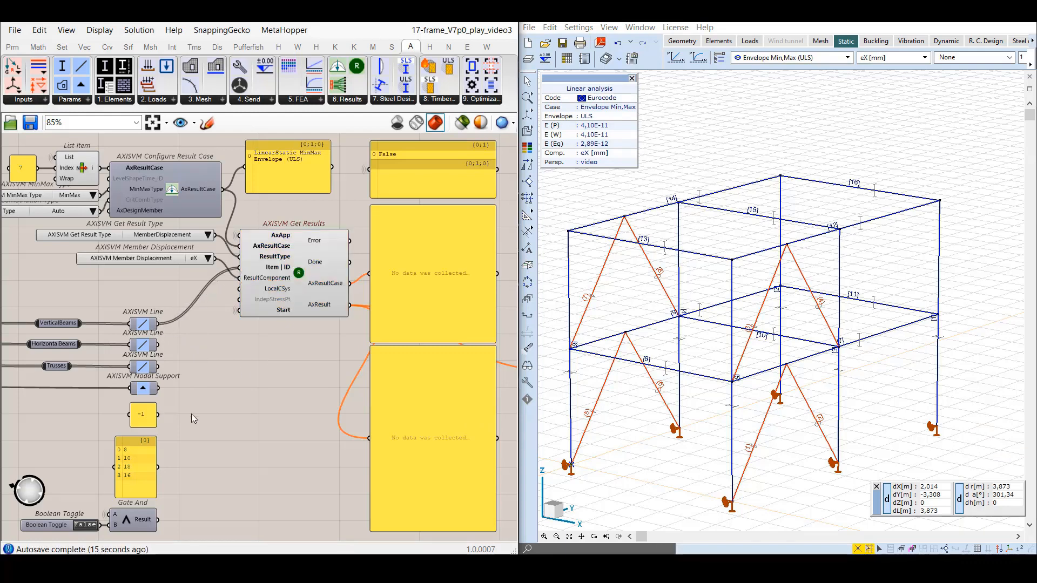
click(85, 525)
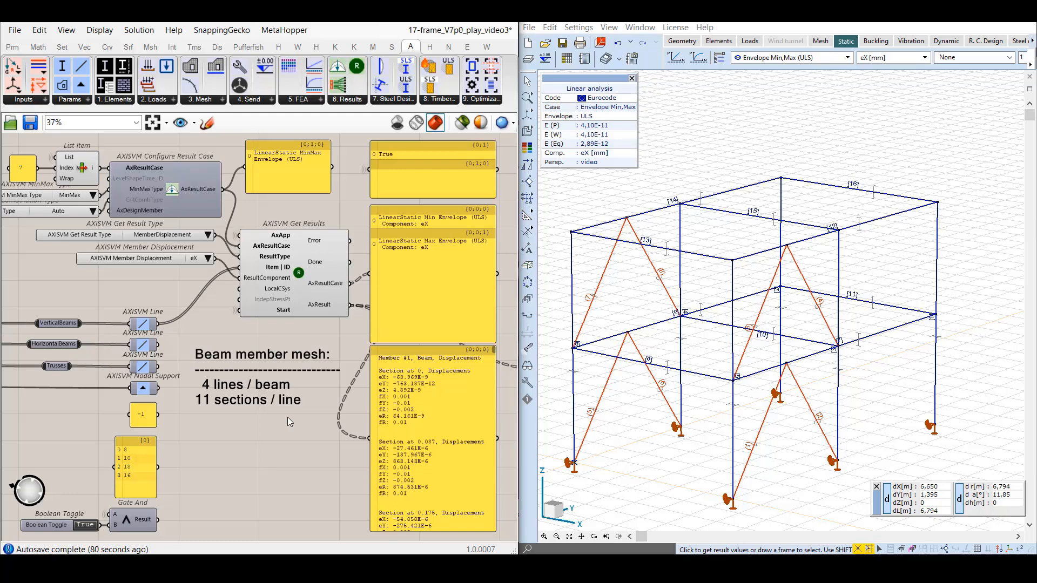
click(207, 235)
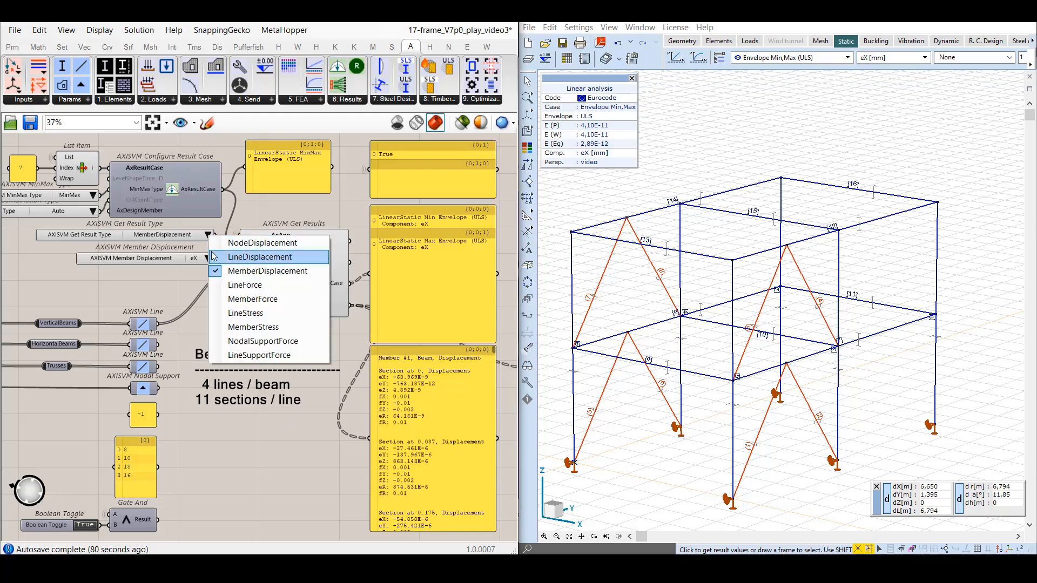
click(233, 256)
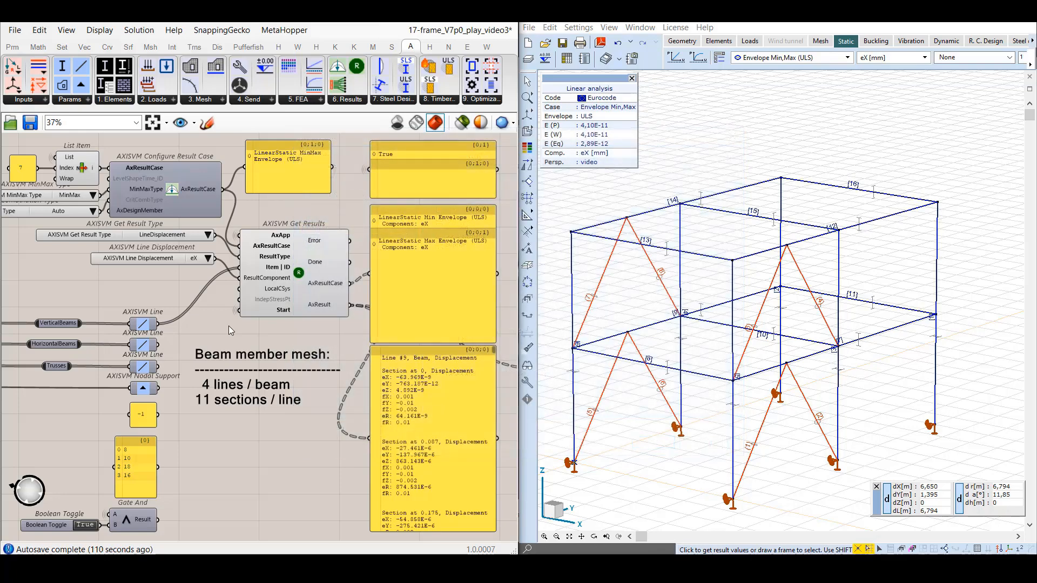
Feed a temporary panel containing 9 into Item | ID of Get Results, and look through the section displacements of that line.
double_click(138, 284)
text(//0)
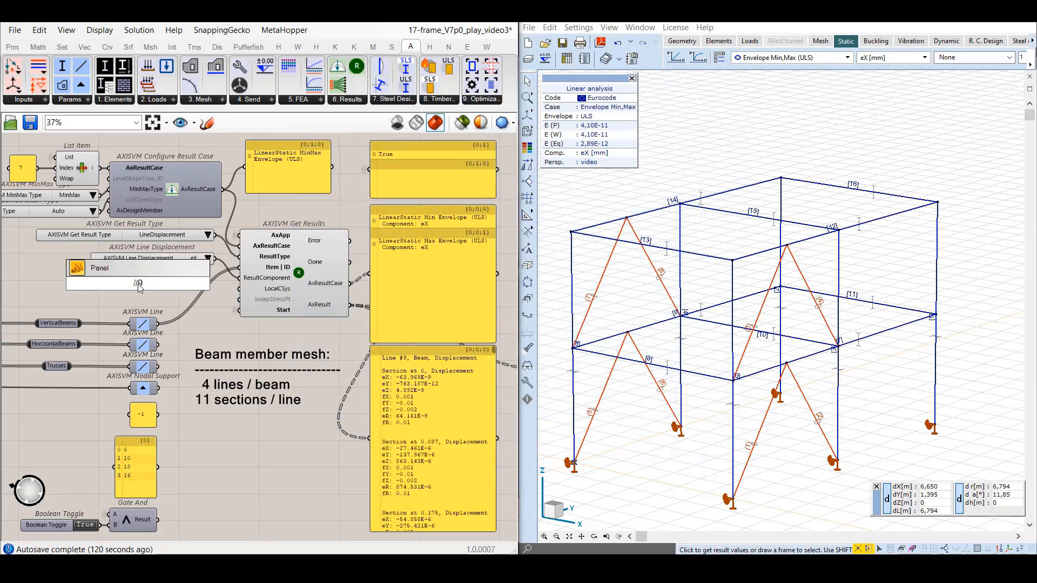
key(Return)
drag(146, 285, 241, 276)
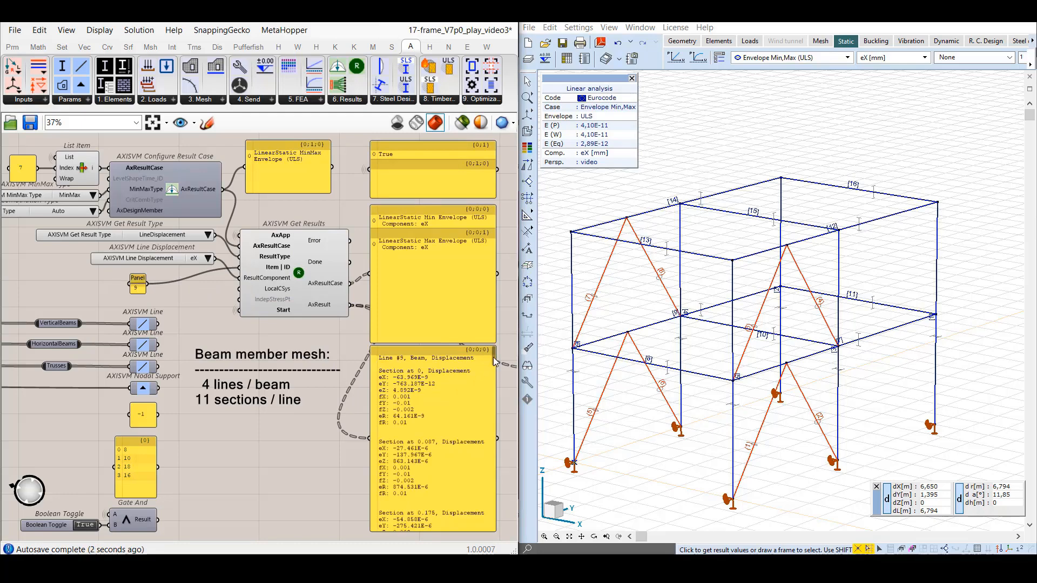
drag(493, 357, 491, 526)
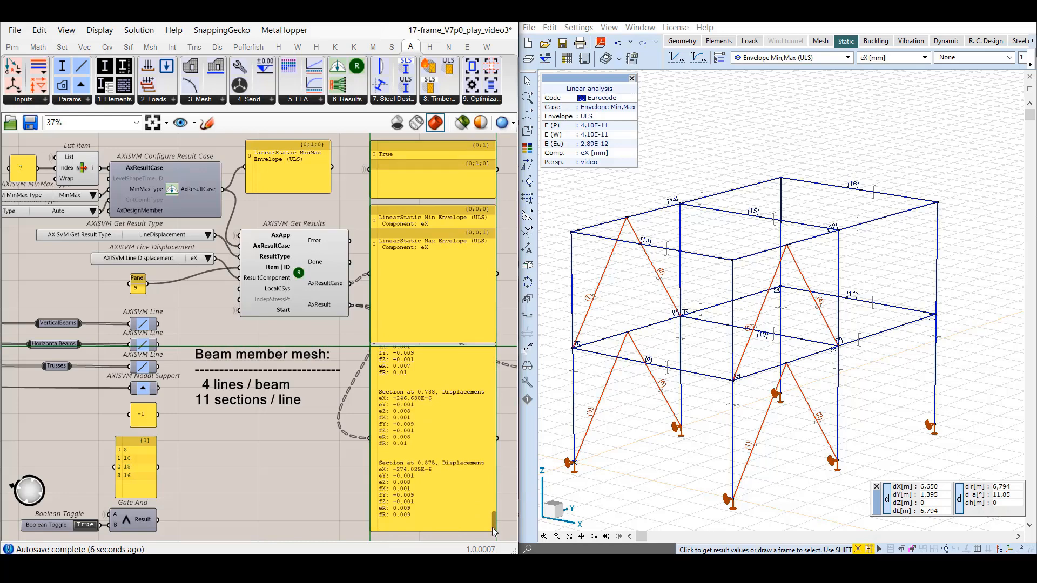
drag(492, 528, 492, 354)
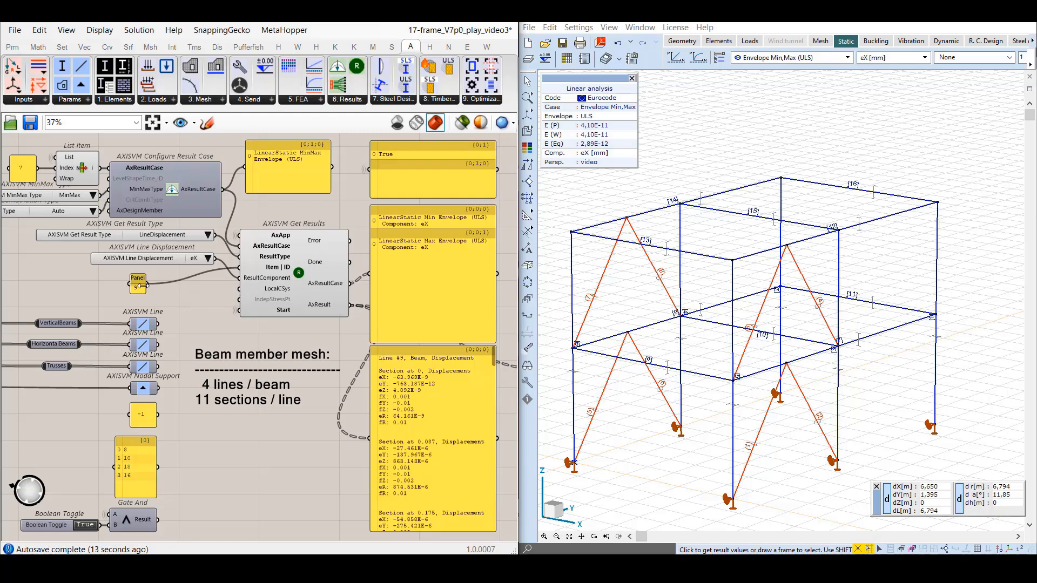
click(142, 290)
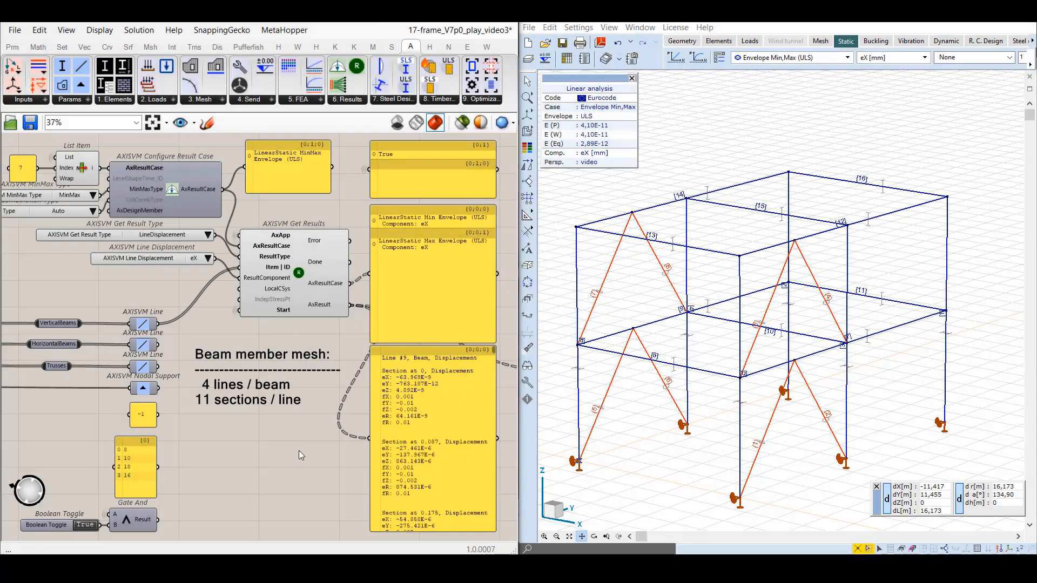
Turn on the support numbering labels in the AxisVM model.
click(1020, 549)
click(975, 460)
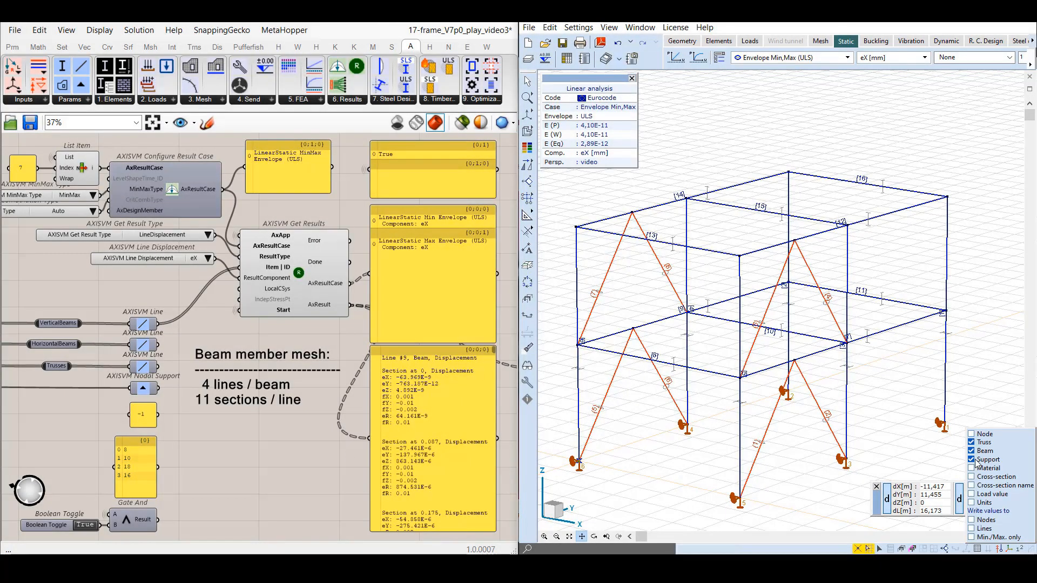
click(252, 472)
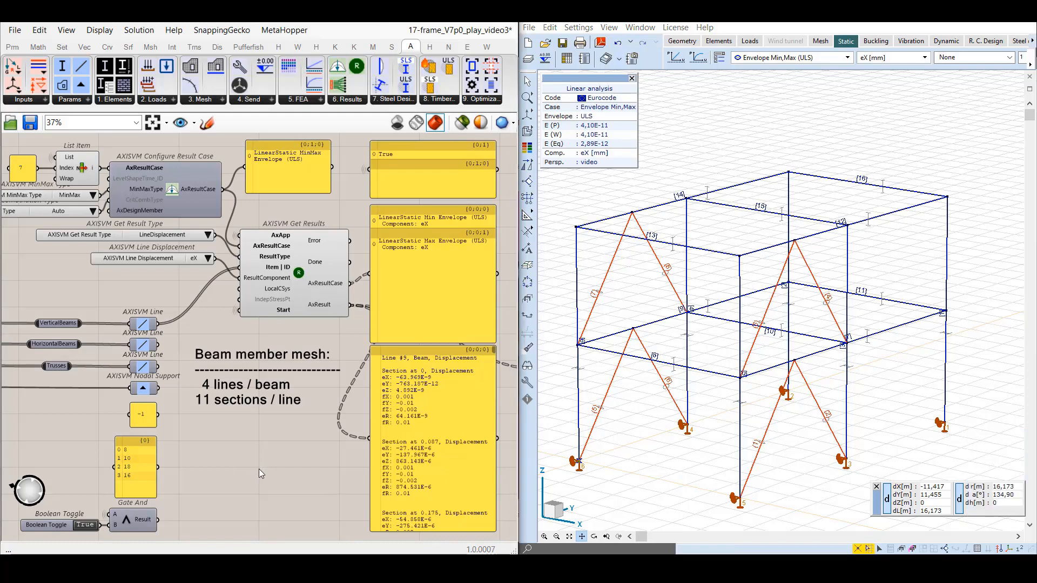
Set the result type to NodalSupportForce and read the warning on Get Results.
click(208, 236)
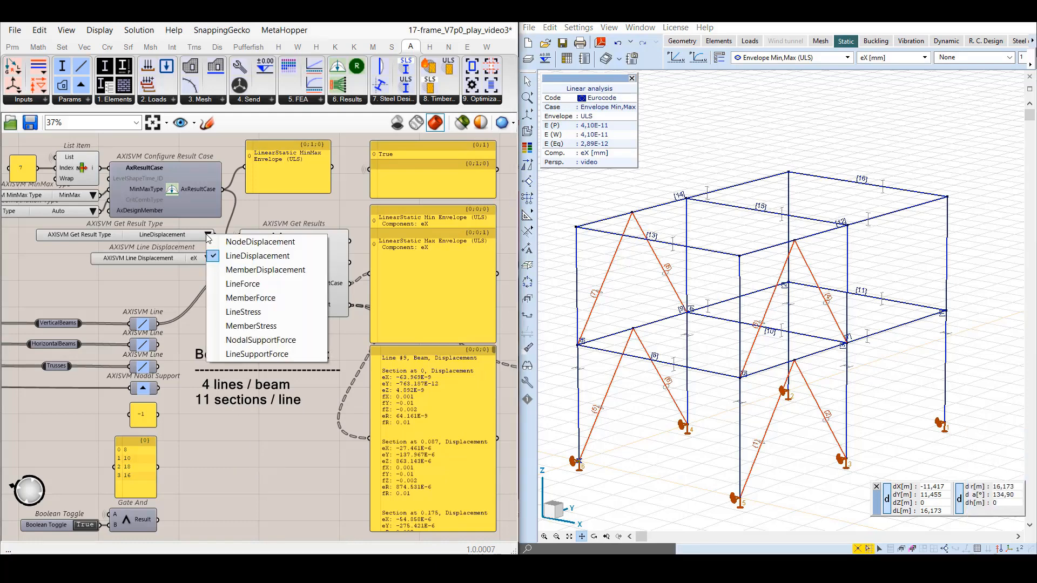
click(261, 340)
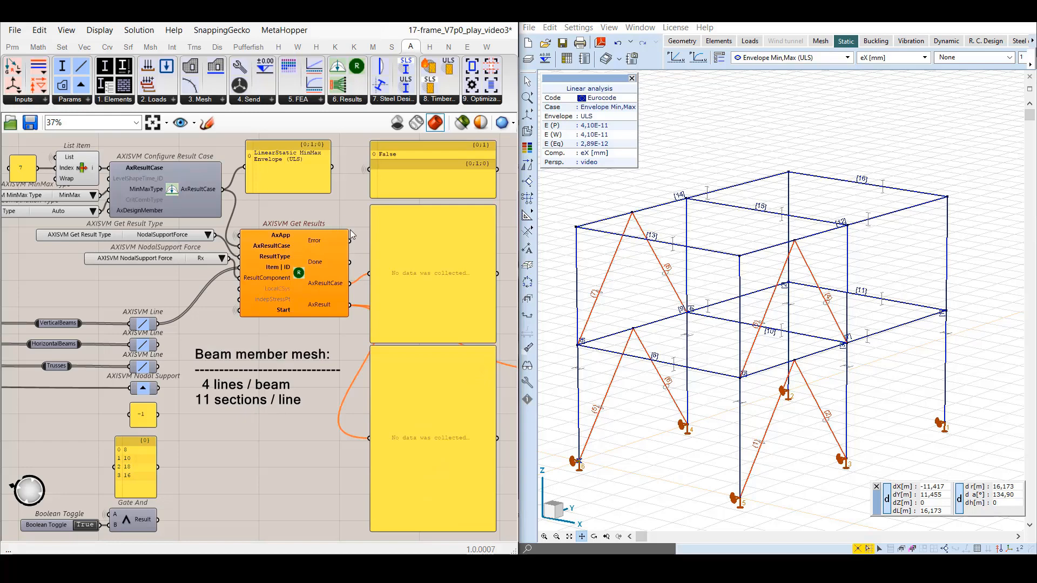
scroll(350, 229, up, 2)
mouse_move(343, 229)
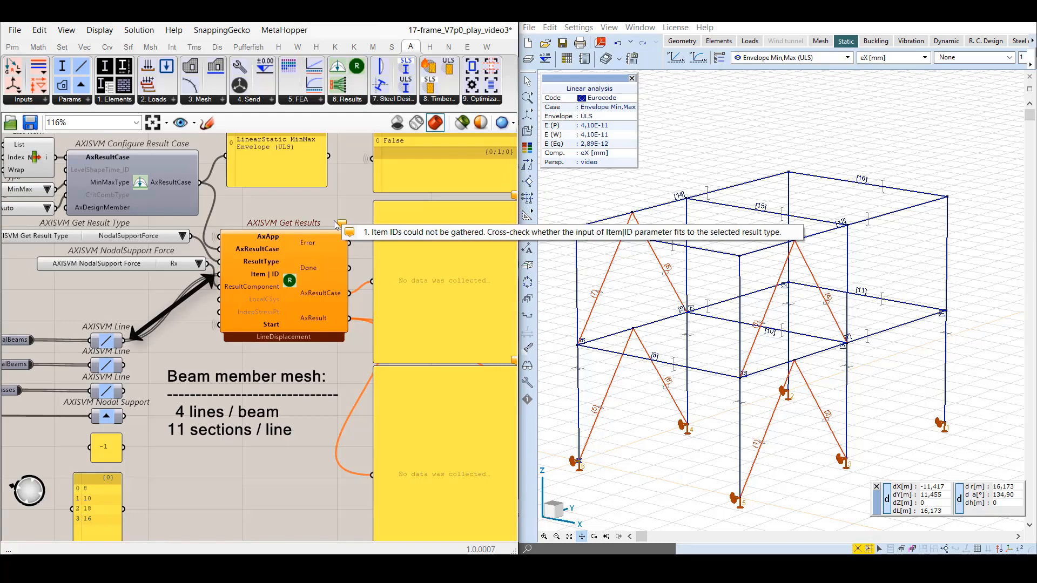
scroll(336, 213, down, 1)
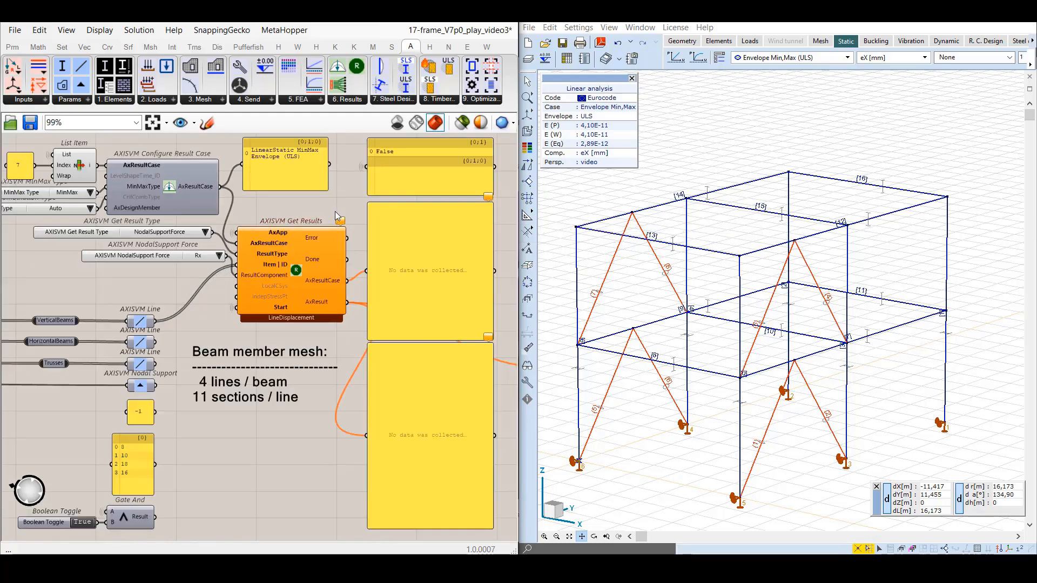
Connect the AxisVM Nodal Support parameter to Item | ID of Get Results, and tidy the NodalSupport Force list and the beam mesh note.
drag(172, 259, 155, 257)
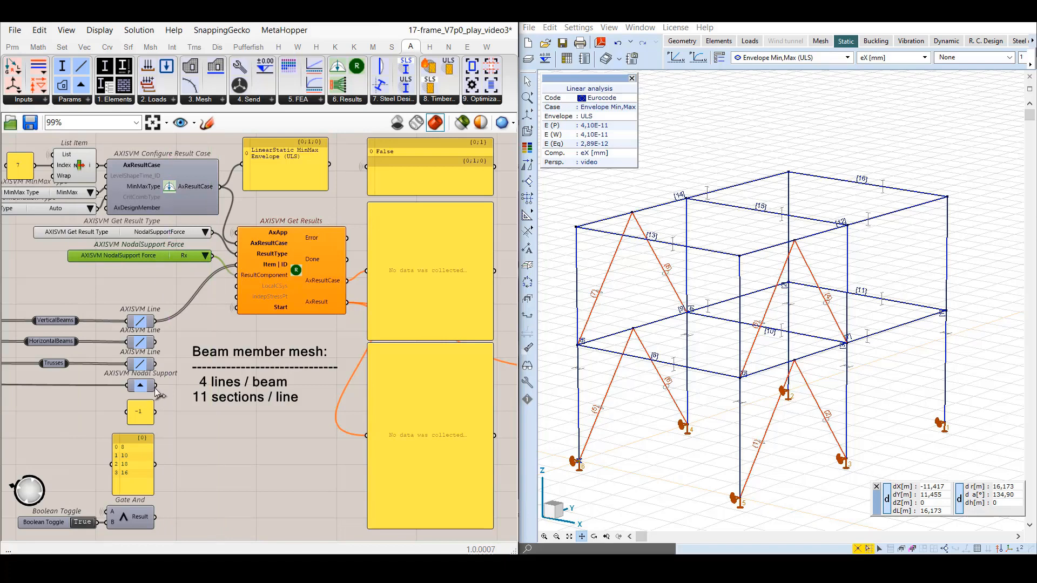
drag(157, 389, 237, 265)
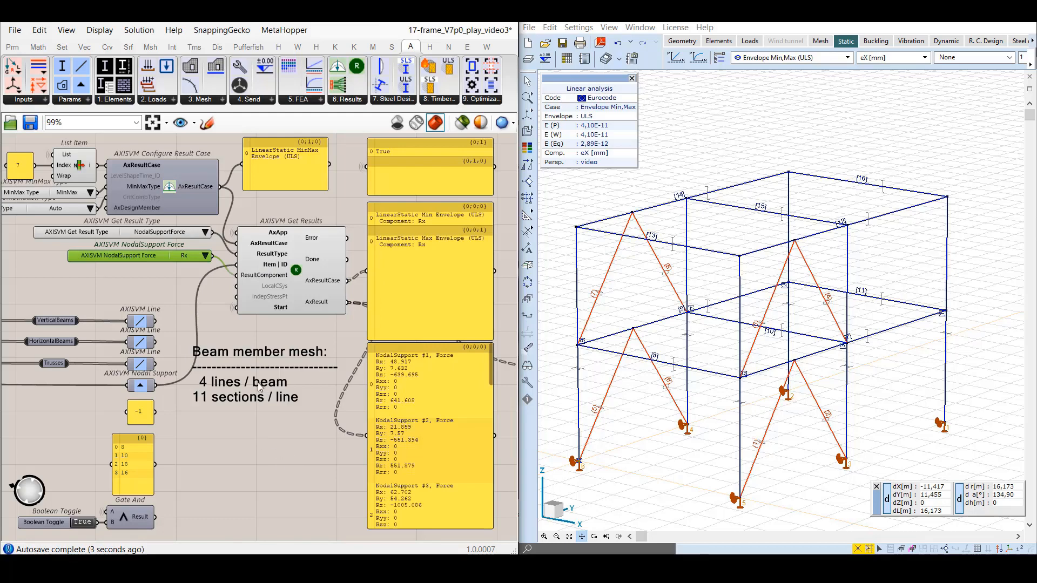
drag(258, 383, 249, 427)
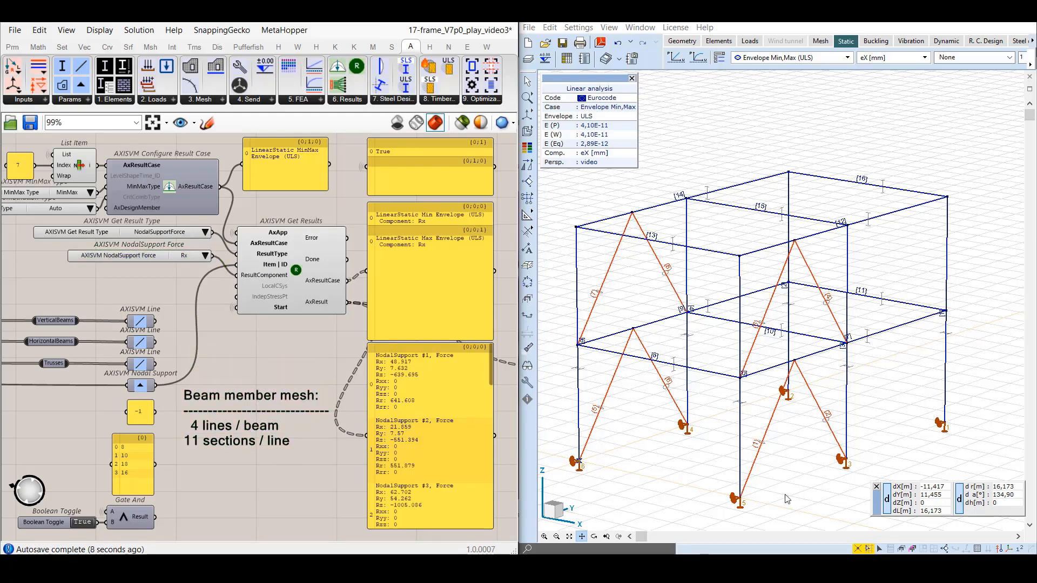
Display the nodal support internal force component Rx in AxisVM, and check the force values of support 2 against the Grasshopper results.
click(973, 420)
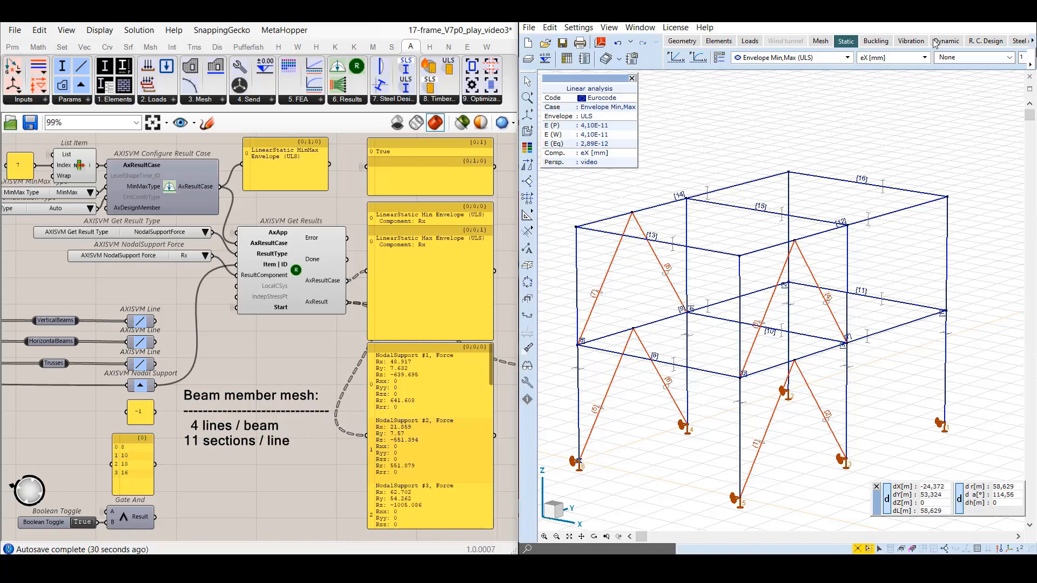
click(925, 58)
click(864, 157)
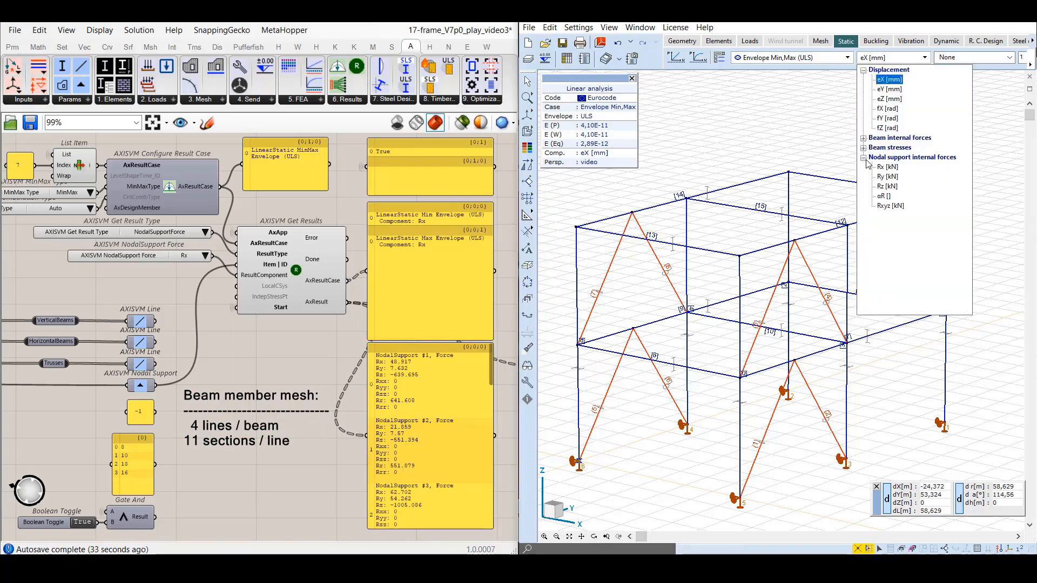
click(884, 167)
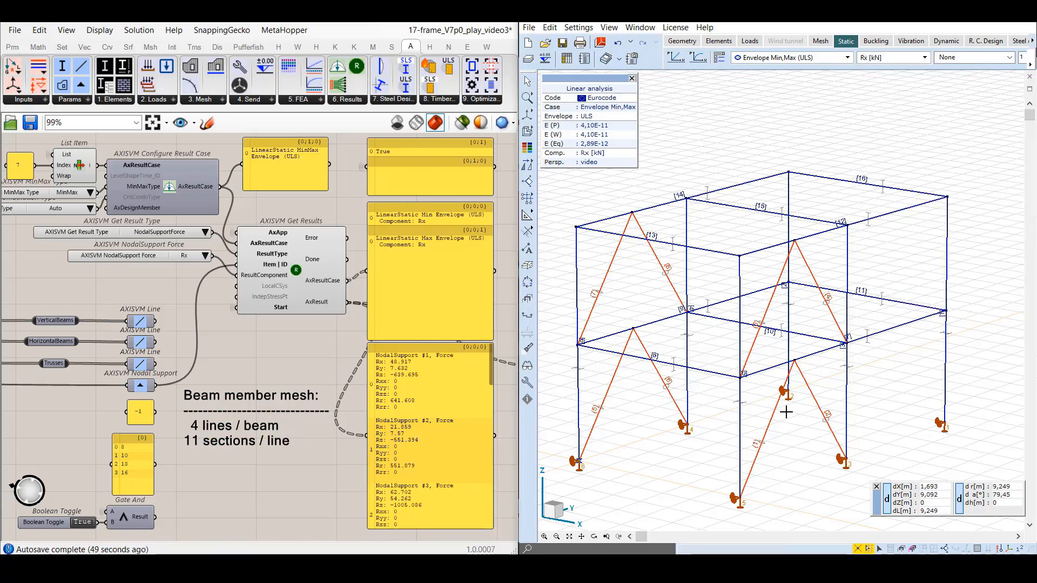
click(788, 392)
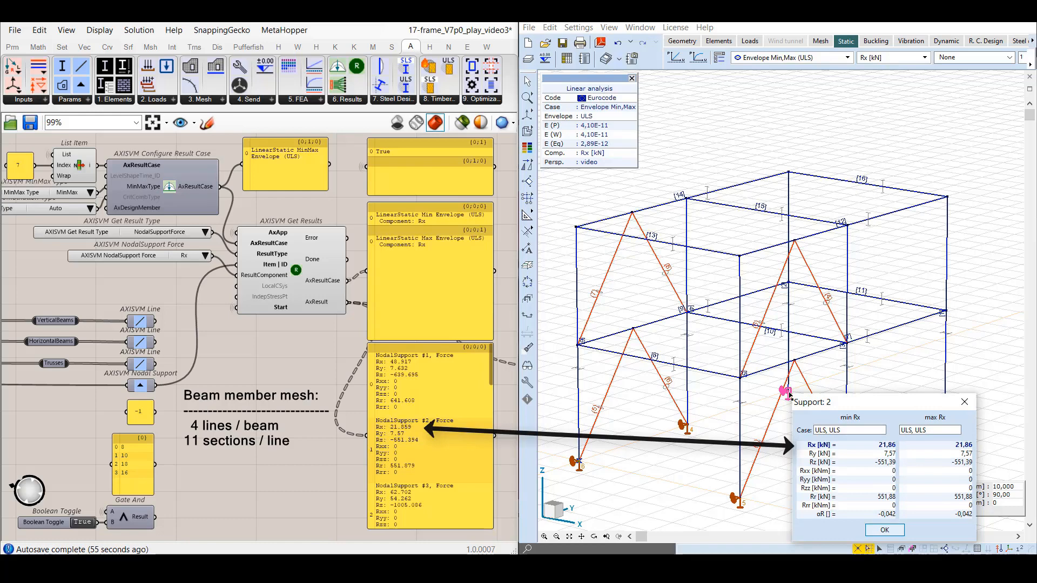
click(885, 532)
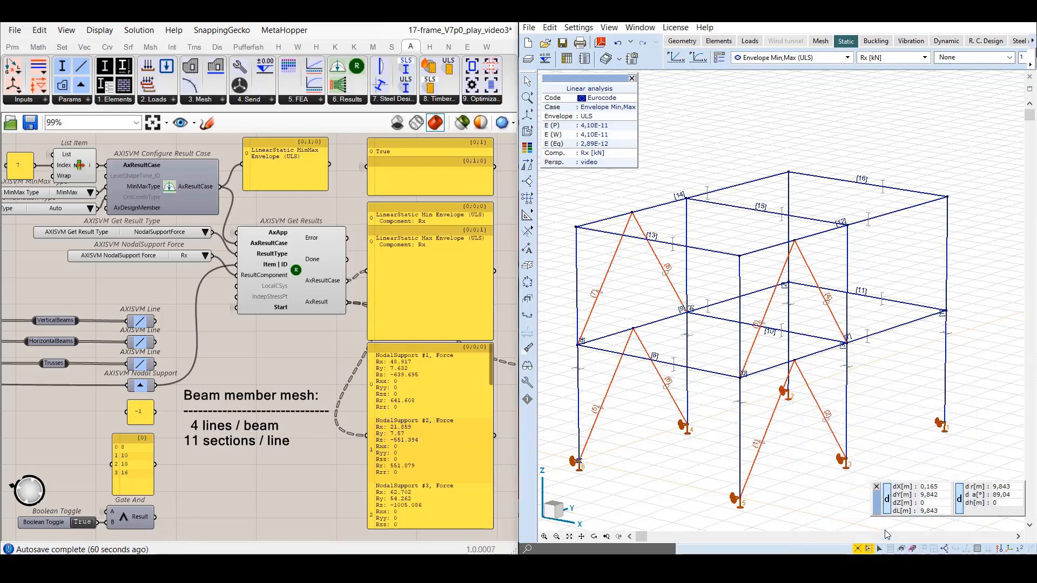
Duplicate the AXISVM NodalSupport Force value list twice and stack the copies below the original.
click(133, 259)
key(ctrl+c)
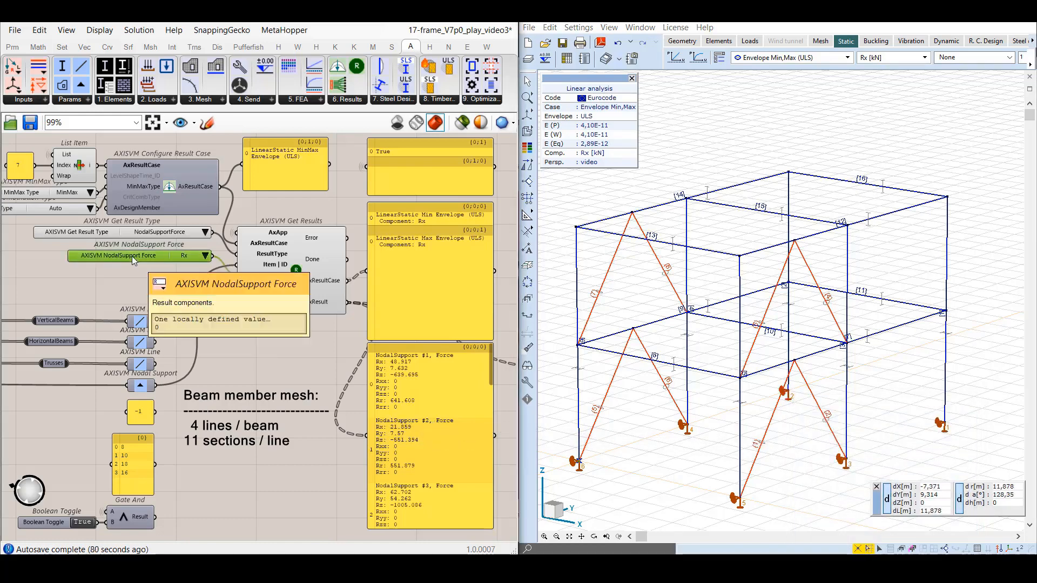
key(ctrl+v)
key(ctrl+v)
mouse_move(135, 265)
mouse_down()
mouse_move(112, 296)
mouse_move(143, 277)
mouse_up()
drag(138, 297, 144, 299)
Set the two copied NodalSupport Force lists to Ry and Rz, and connect both to ResultComponent of Get Results.
click(205, 276)
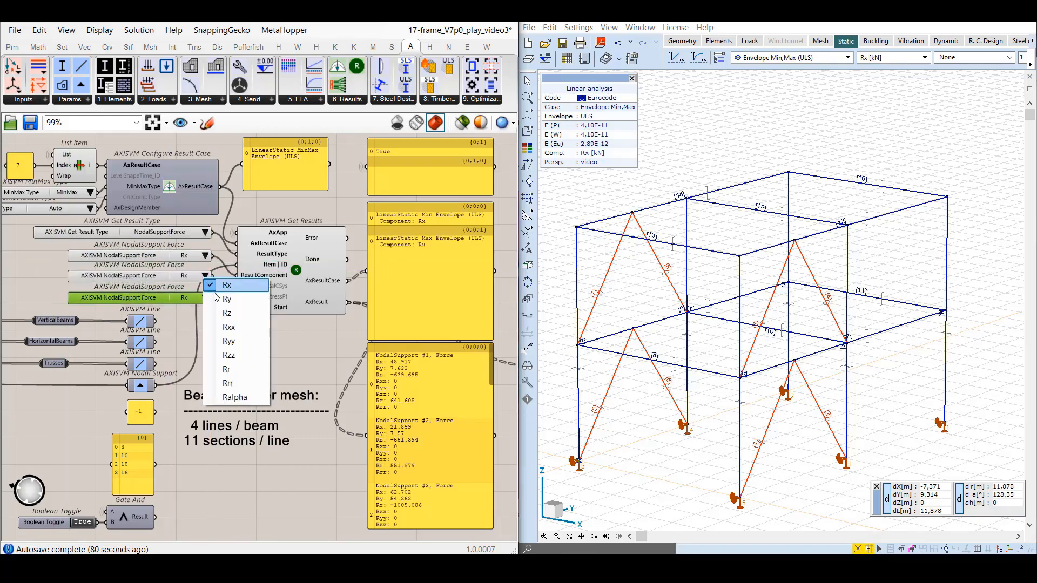
click(219, 296)
click(206, 298)
click(226, 323)
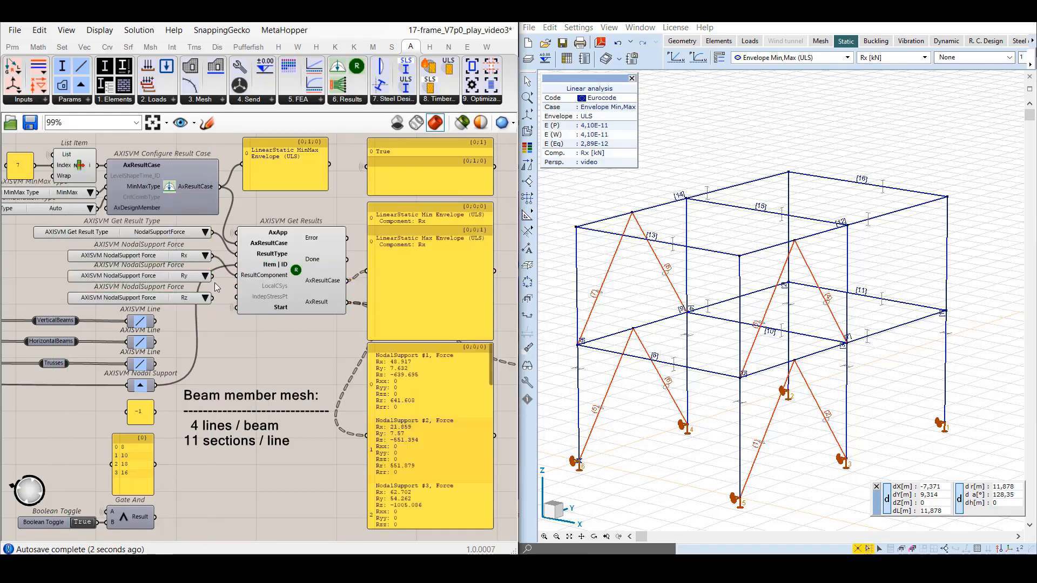
shift+drag(213, 277, 231, 278)
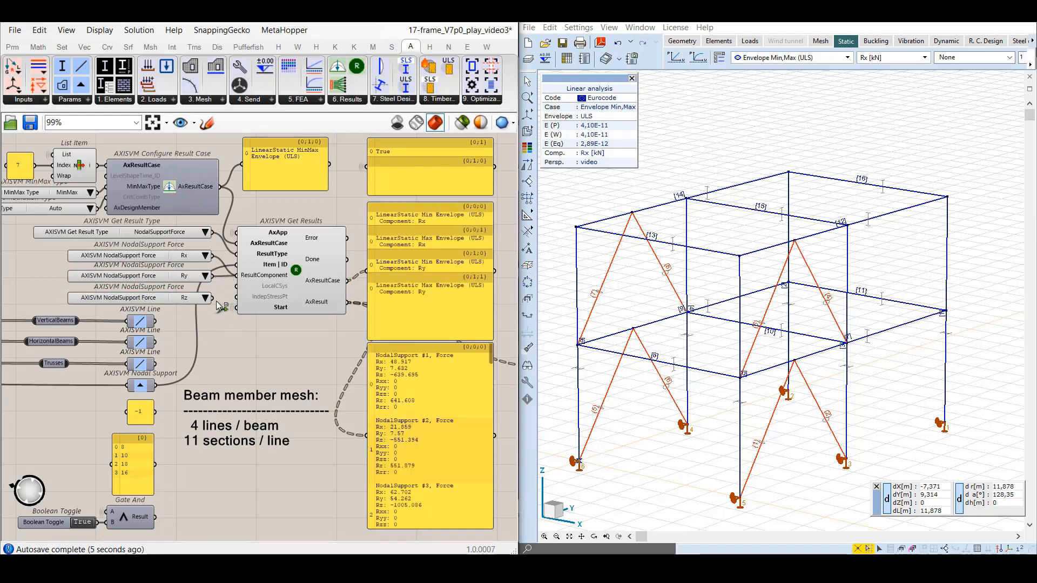
shift+drag(235, 288, 238, 276)
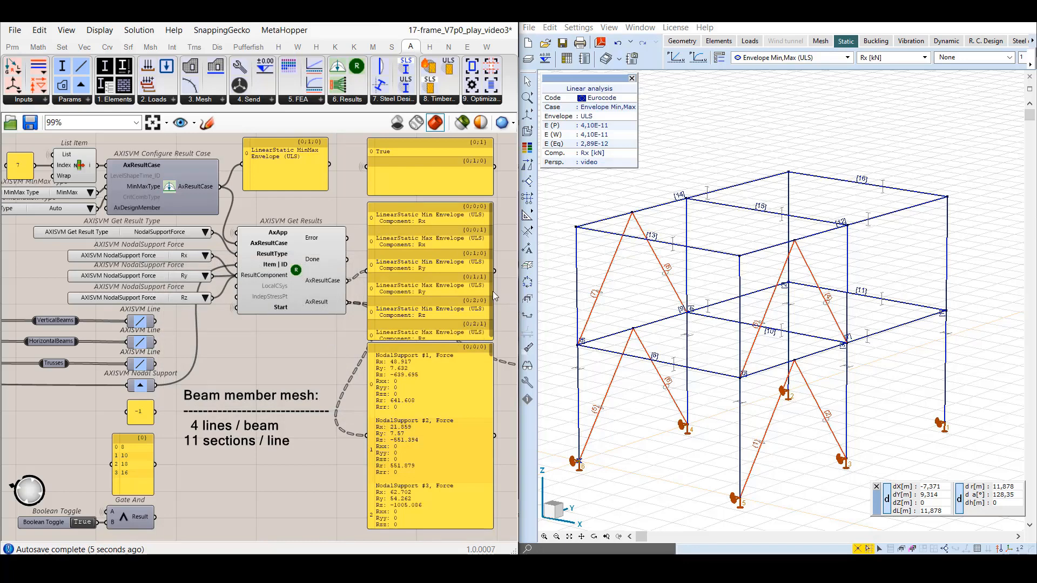
Look through the result case branches for the three force components and the nodal support force values in the output panels.
drag(492, 291, 490, 296)
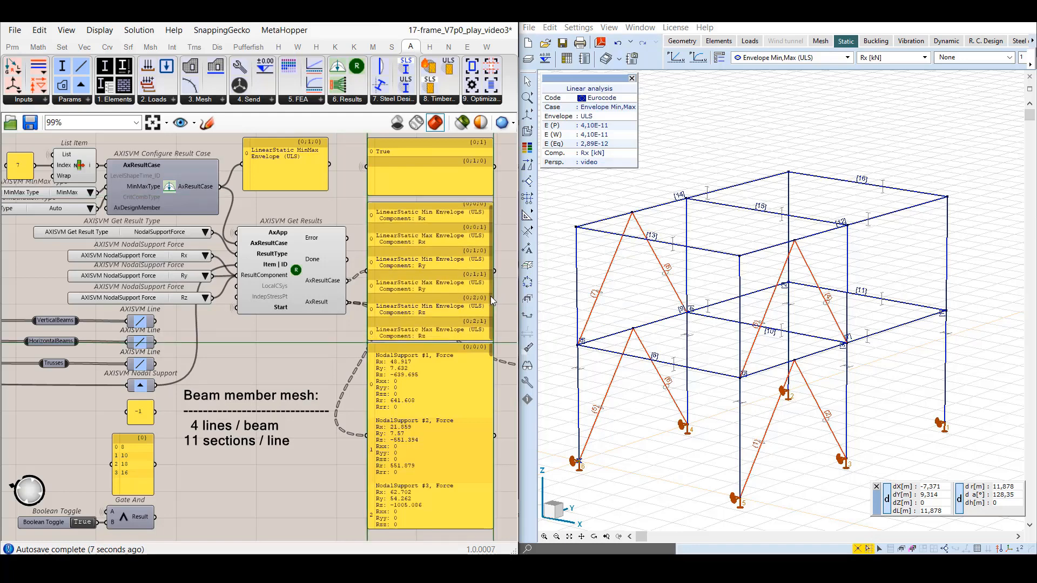
drag(490, 296, 490, 283)
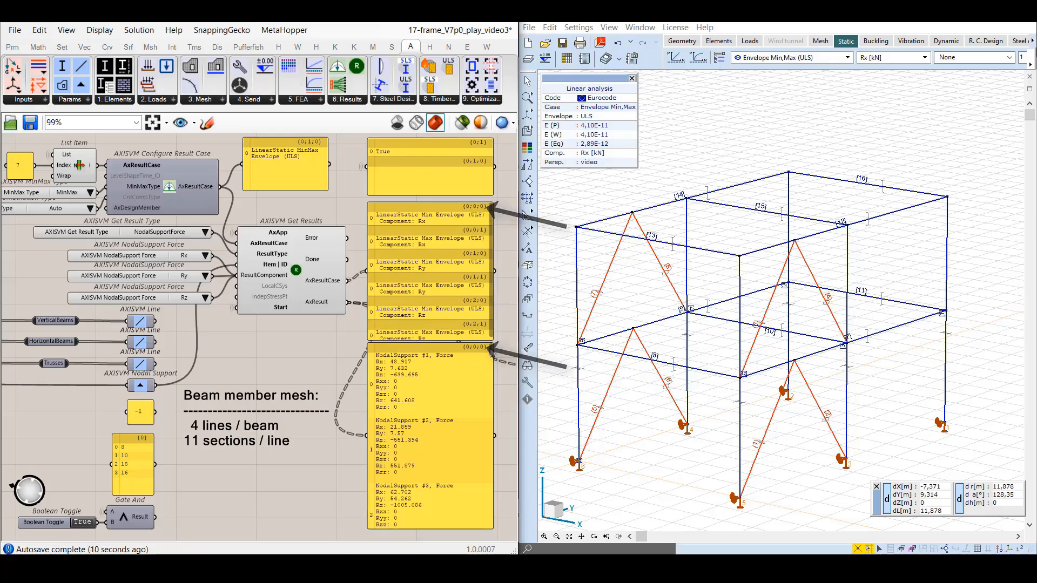
scroll(491, 353, down, 3)
scroll(489, 368, up, 5)
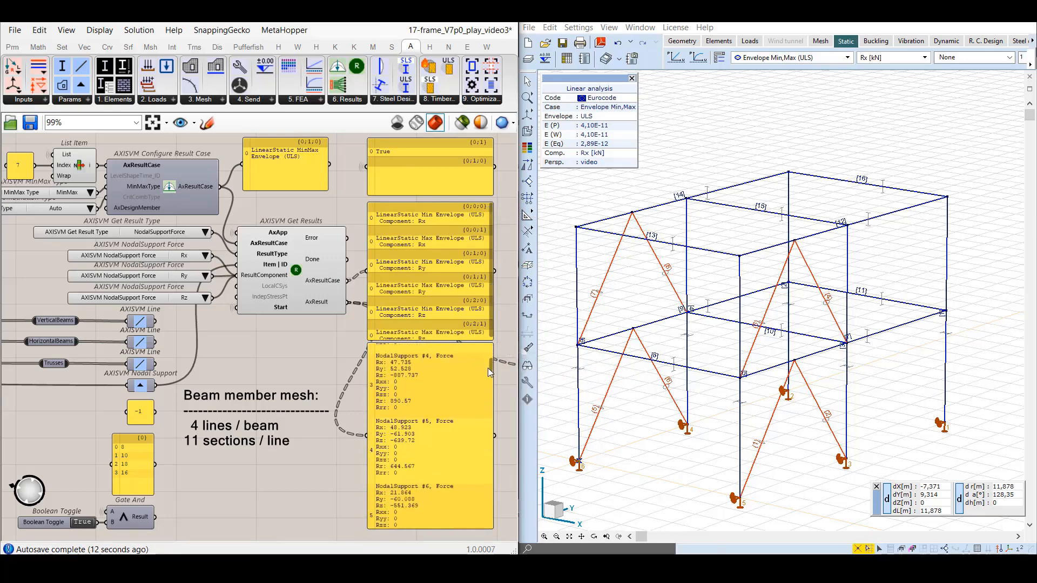
mouse_move(485, 378)
mouse_down()
mouse_move(476, 441)
mouse_move(474, 346)
mouse_up()
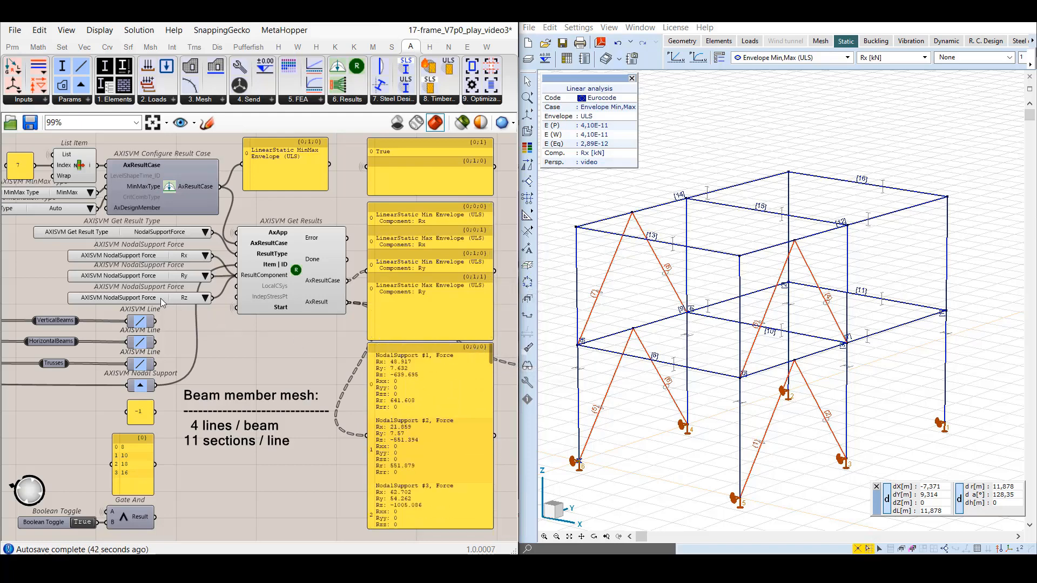
Delete the Ry and Rz NodalSupport Force value lists.
click(160, 298)
shift+click(155, 277)
key(Delete)
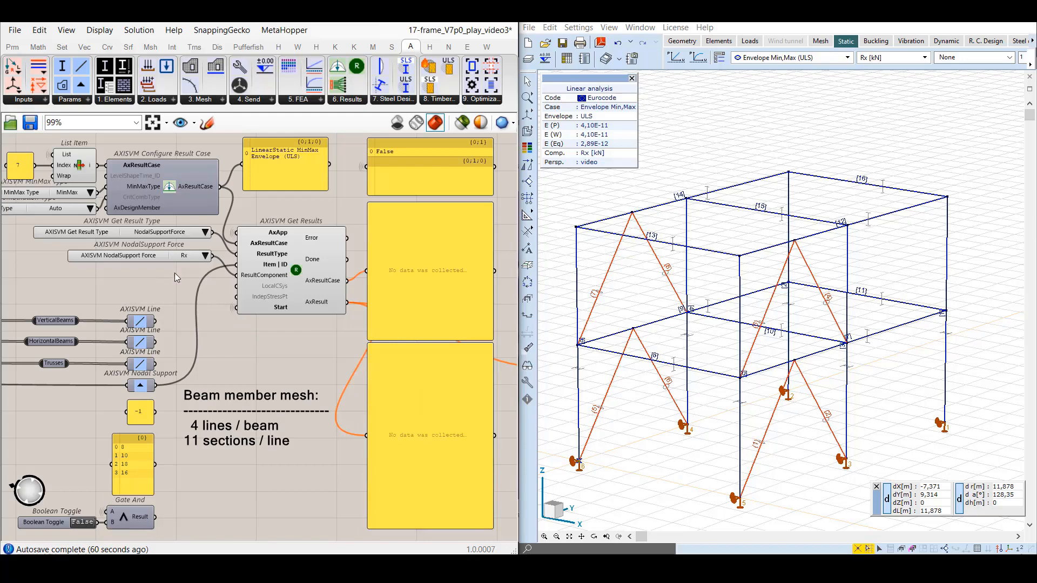
Set the result type to MemberStress, connect the VerticalBeams line parameter to Item | ID, and switch the Boolean Toggle to True.
click(206, 233)
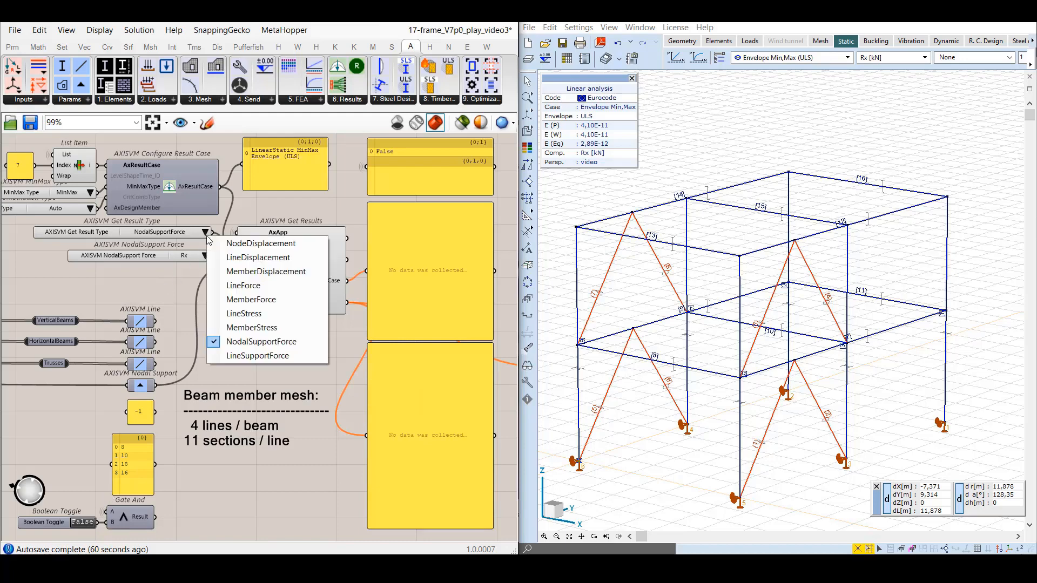
click(227, 327)
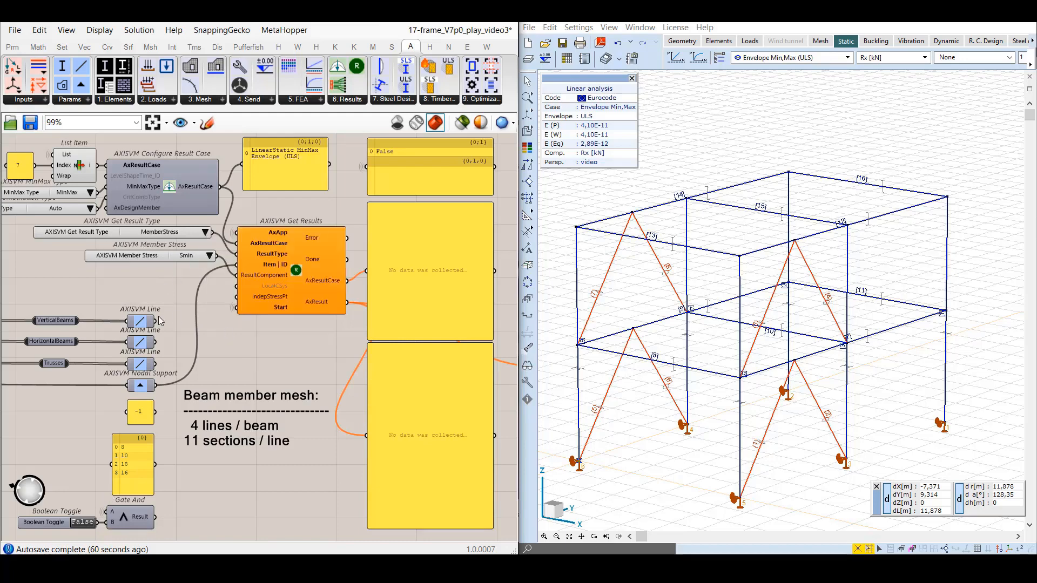
drag(155, 321, 242, 268)
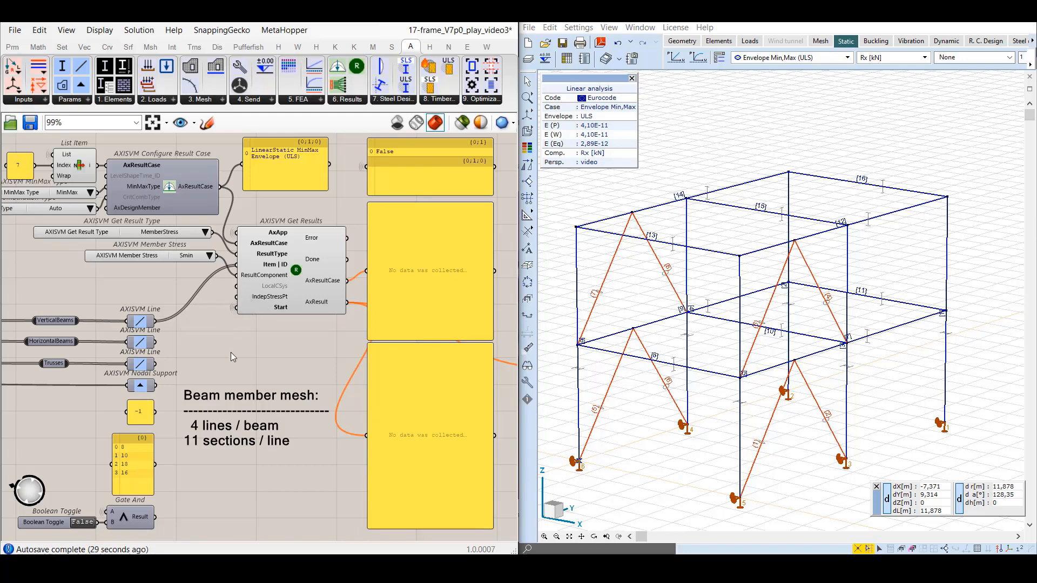
double_click(83, 522)
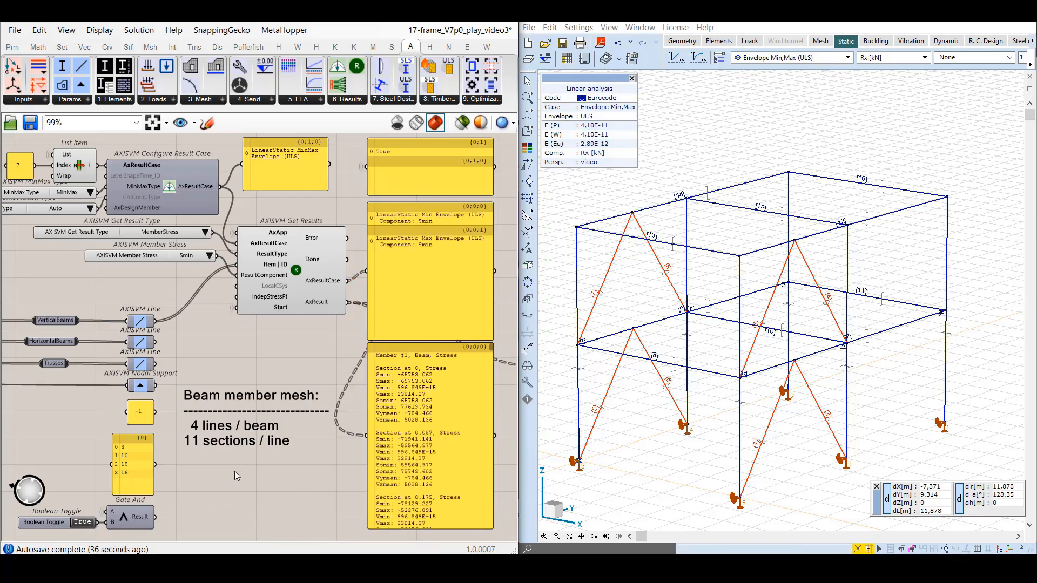
Turn off multiline data for the List Item index panel and set its entries to 0, 1 and 2.
right_click(22, 168)
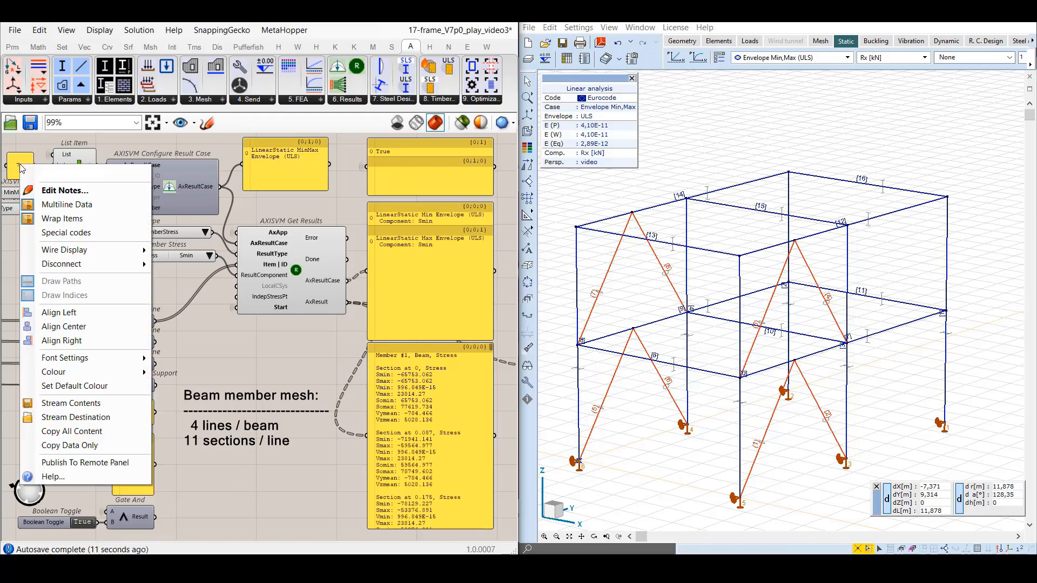
click(43, 203)
double_click(22, 167)
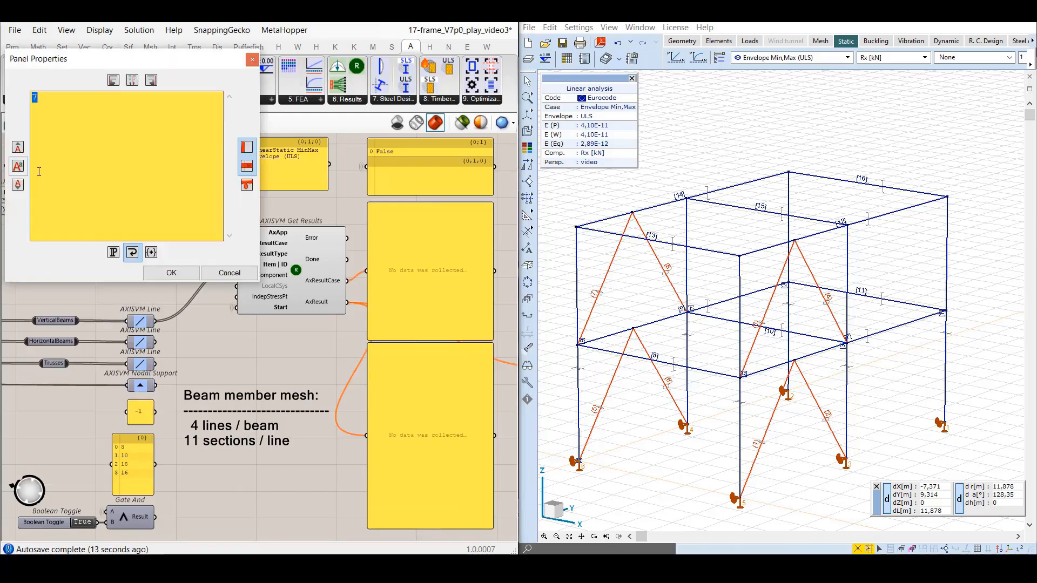
key(Return)
text(1)
key(Return)
text(2)
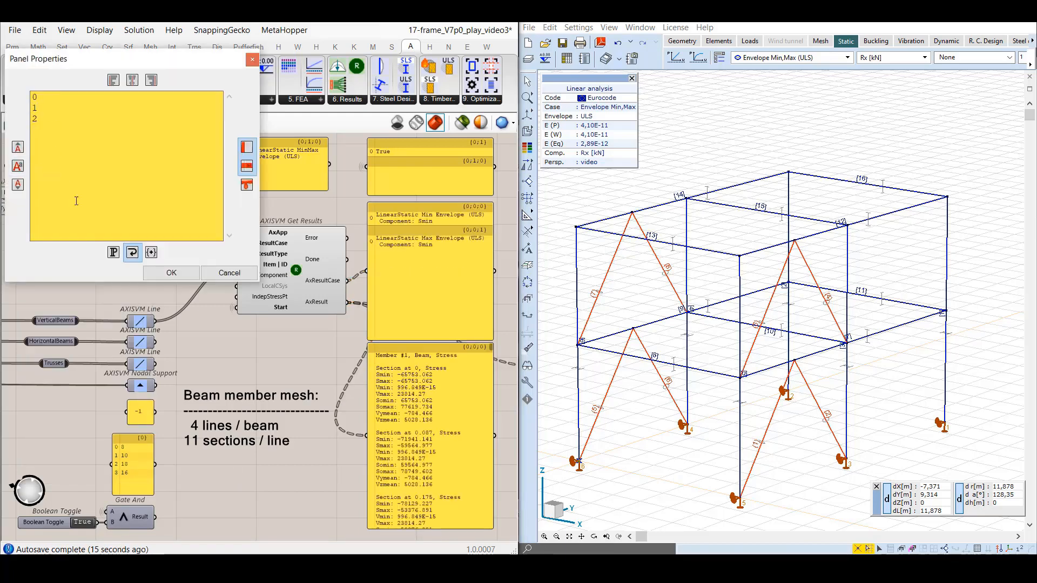
click(181, 274)
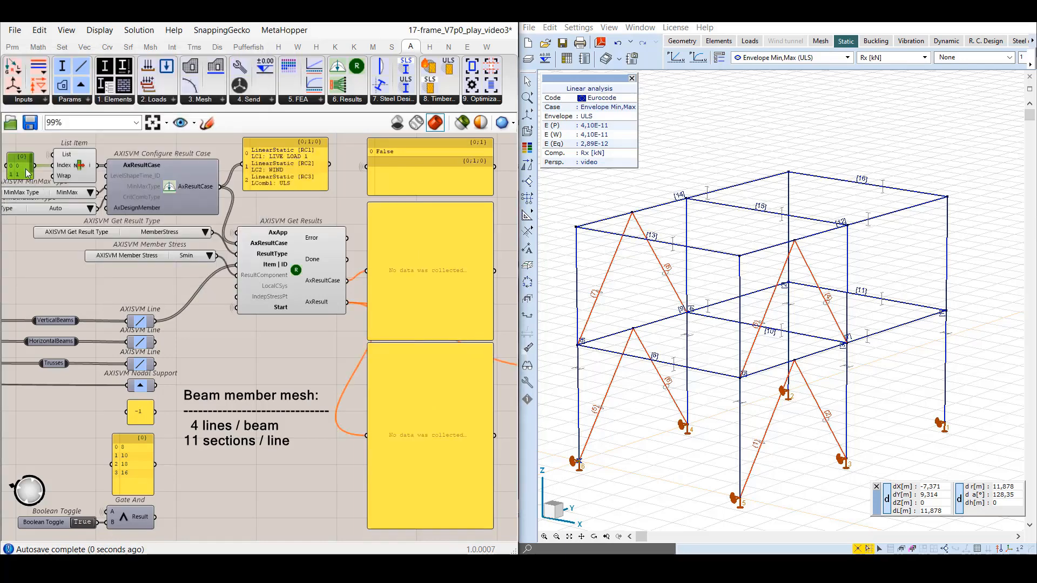
Enlarge the List Item index panel to fit its three entries.
drag(22, 152, 21, 137)
right_drag(5, 149, 34, 150)
click(181, 123)
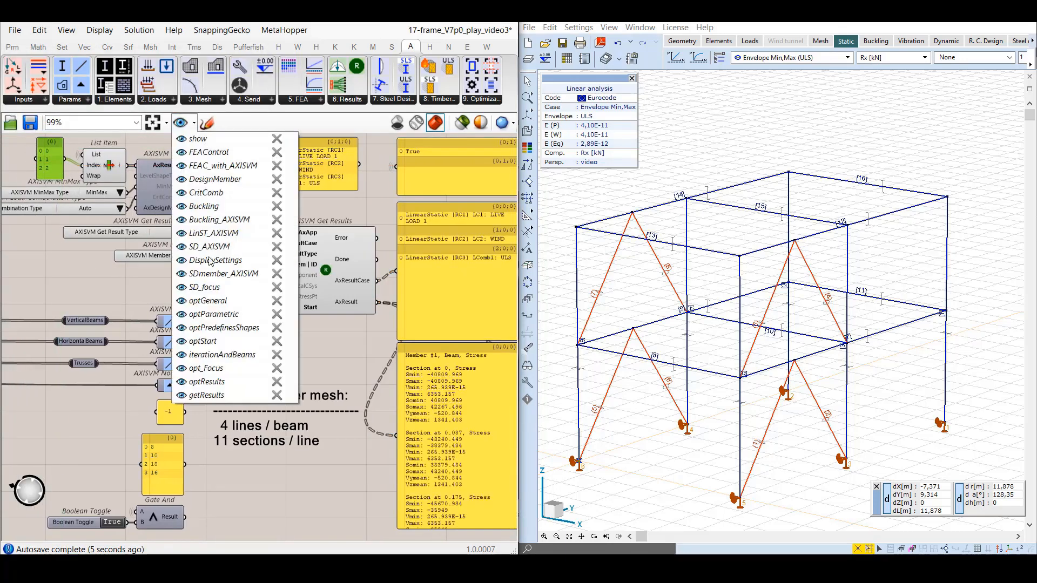
click(264, 375)
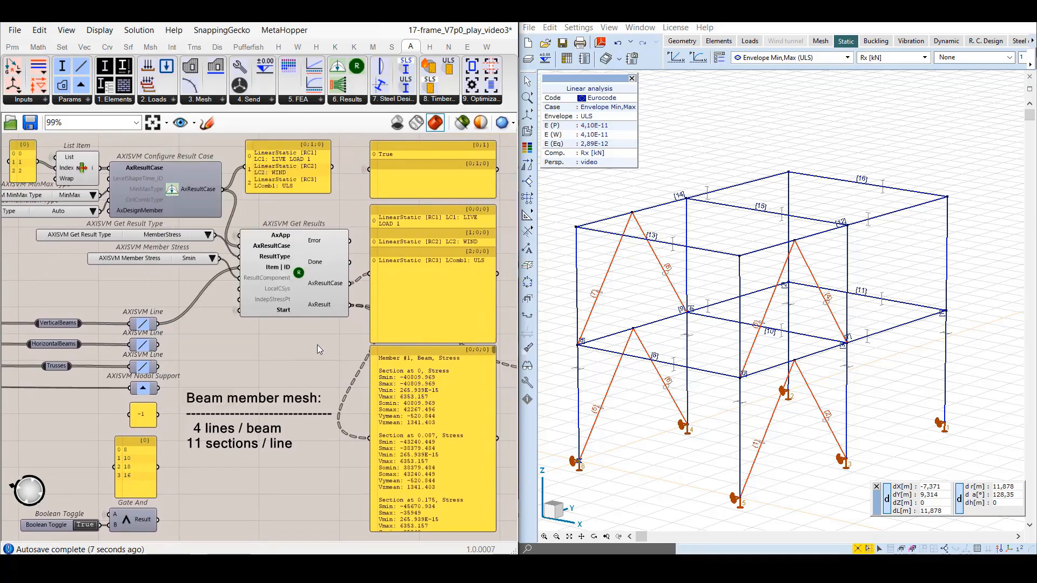
In AxisVM, display the beam stress component Smin for the LIVE LOAD 1 load case.
click(925, 57)
click(864, 147)
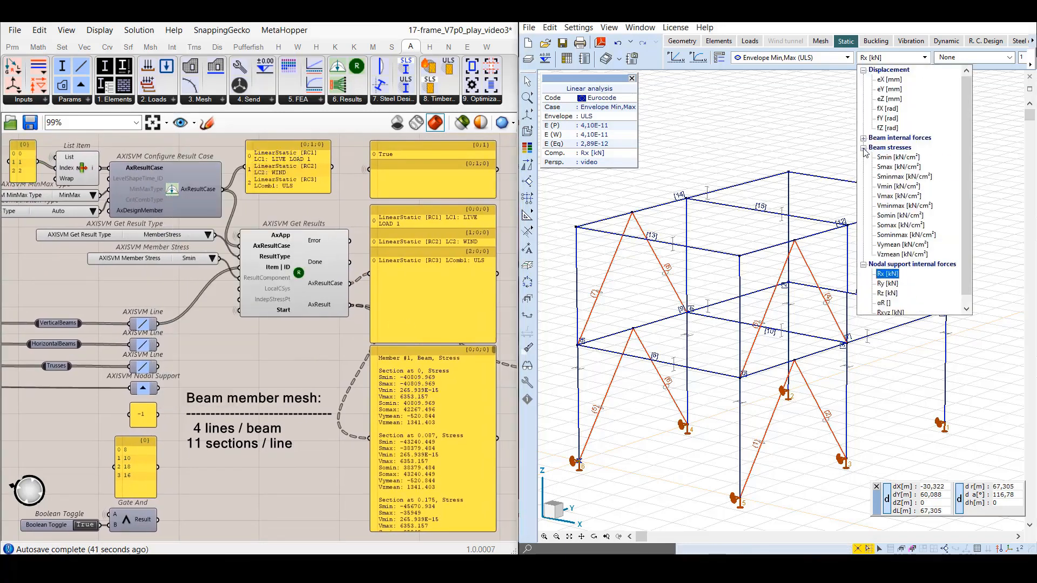
click(890, 158)
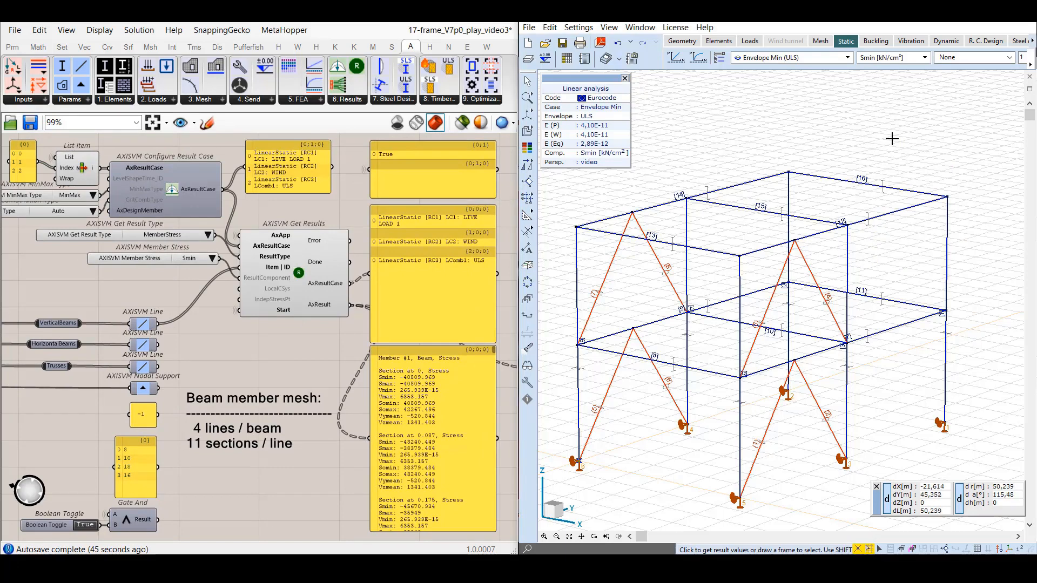
click(849, 64)
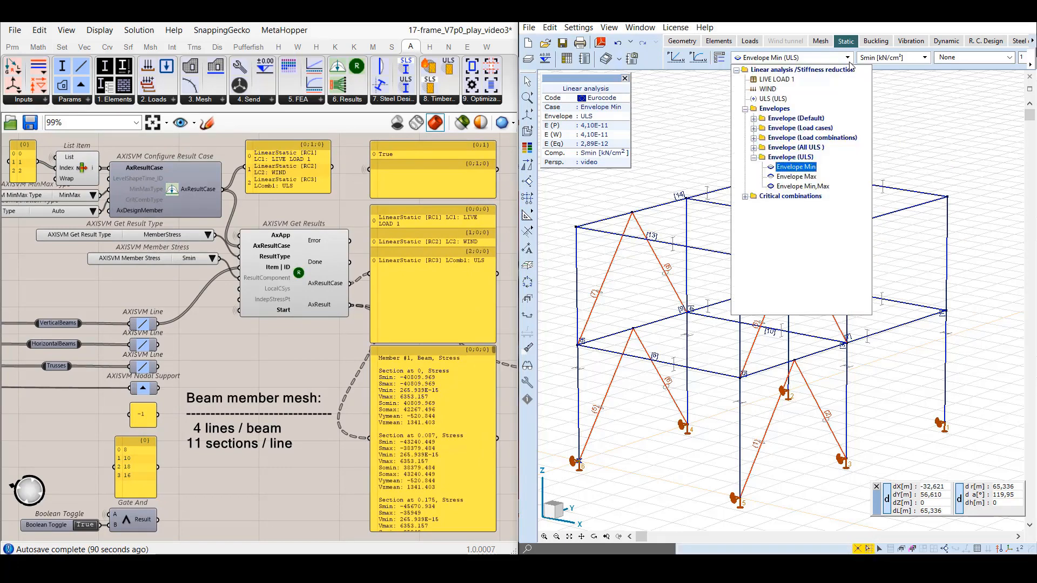
click(776, 82)
Open the LIVE LOAD 1 beam stress table with default display options, and compare beam 1's first three sections with the Grasshopper results.
click(567, 57)
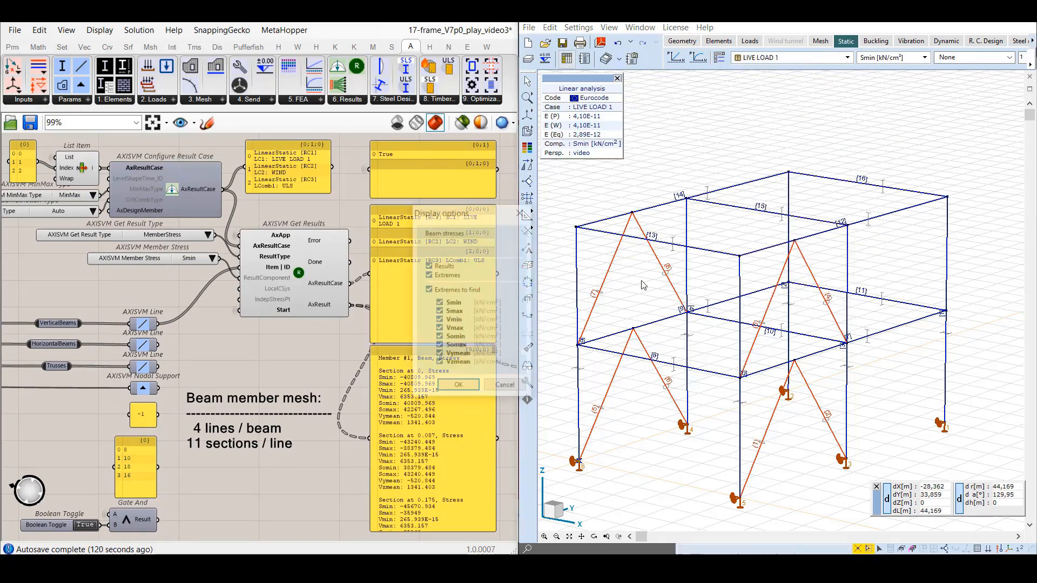
click(450, 386)
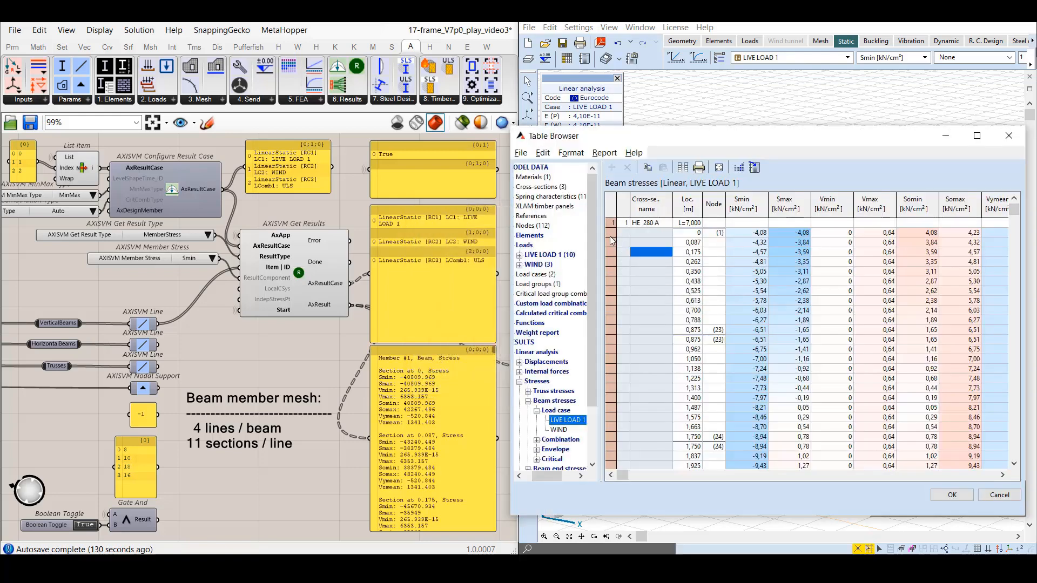
drag(611, 232, 613, 254)
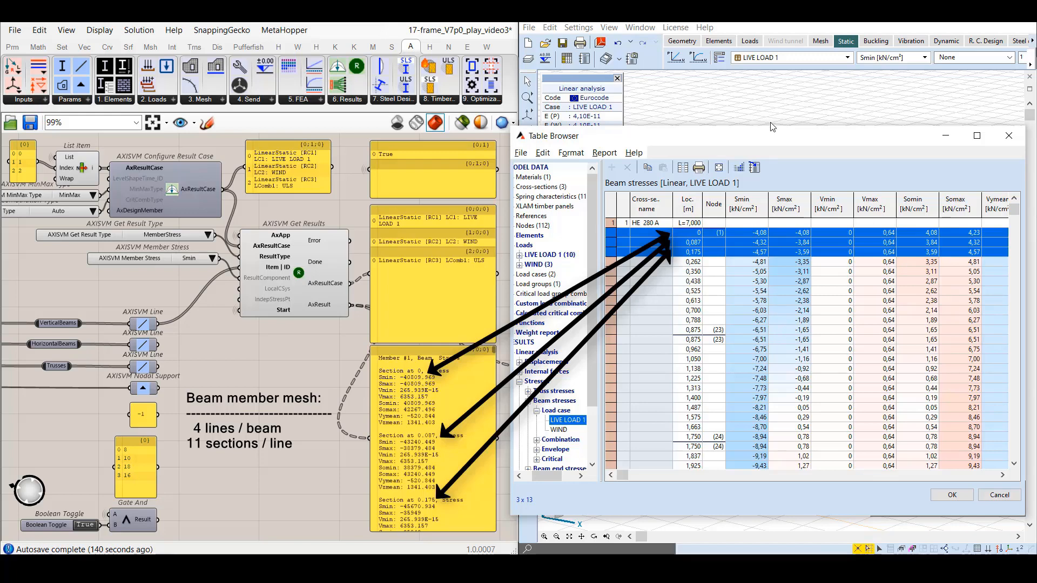
click(953, 495)
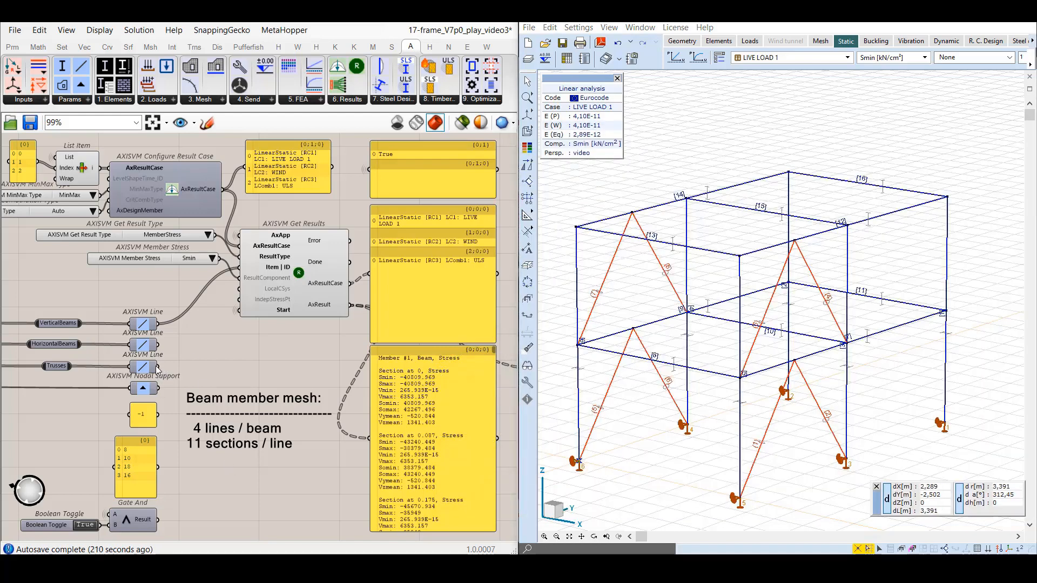
Connect the Trusses line parameter to Item | ID of Get Results, and replace that input with a new panel containing 17.
drag(157, 368, 240, 267)
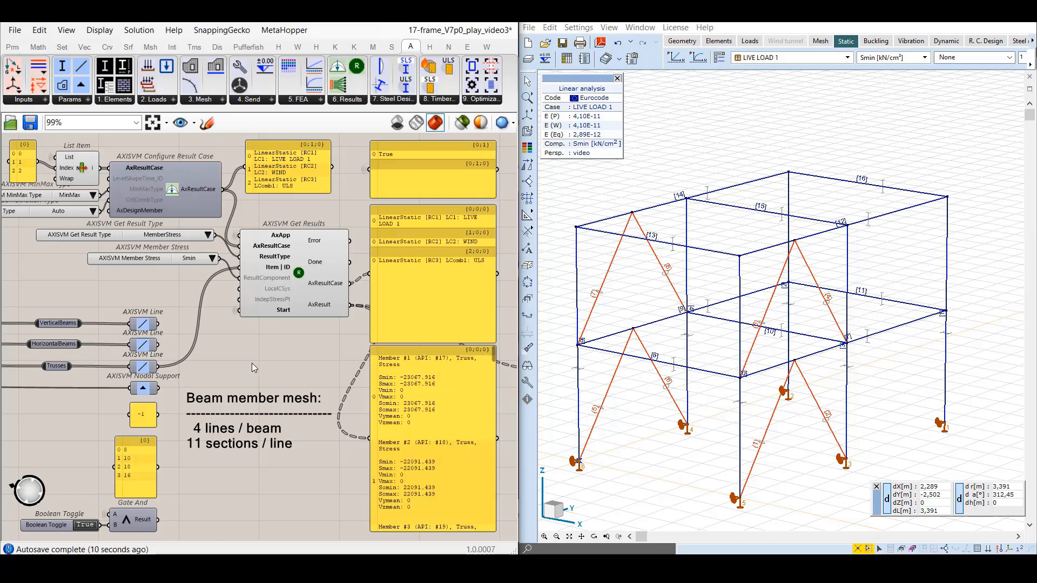
double_click(141, 284)
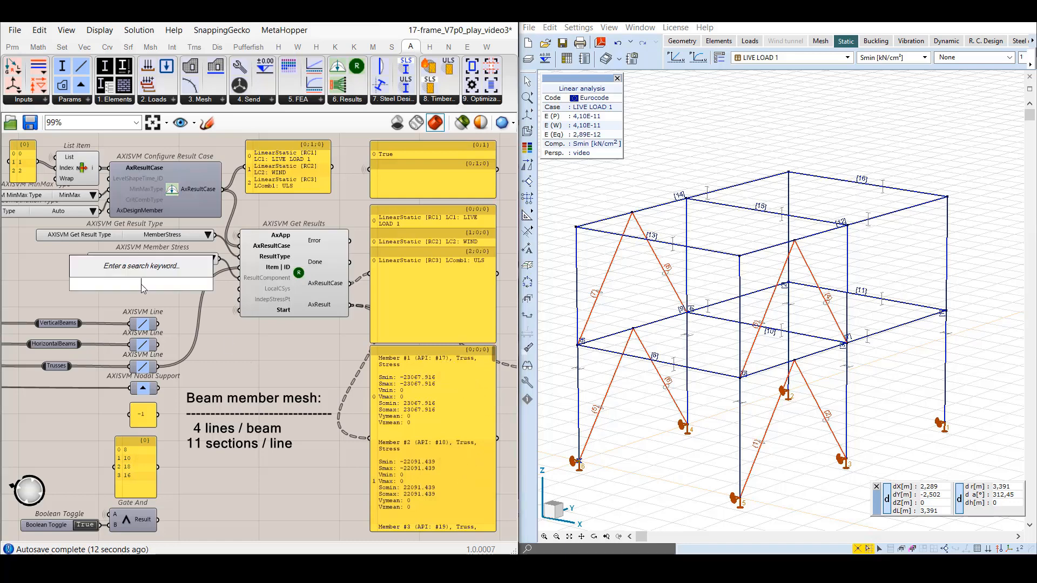
text(//17)
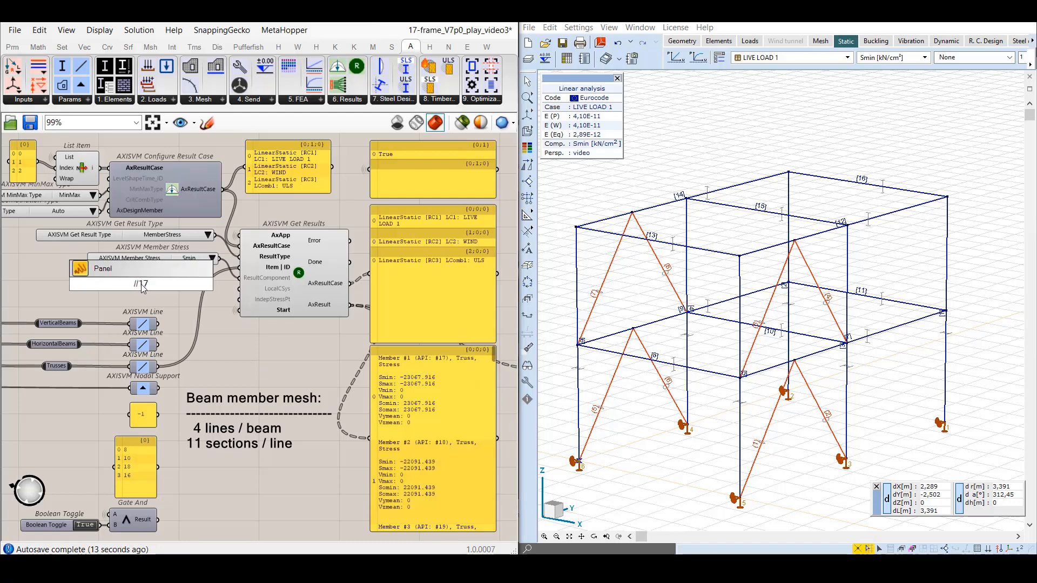
key(Return)
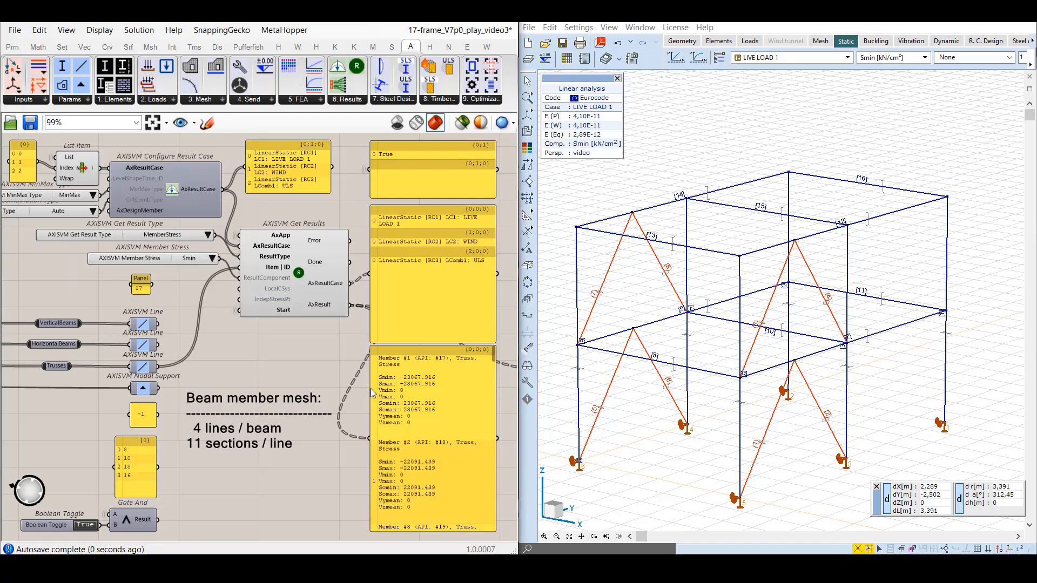
drag(153, 285, 240, 267)
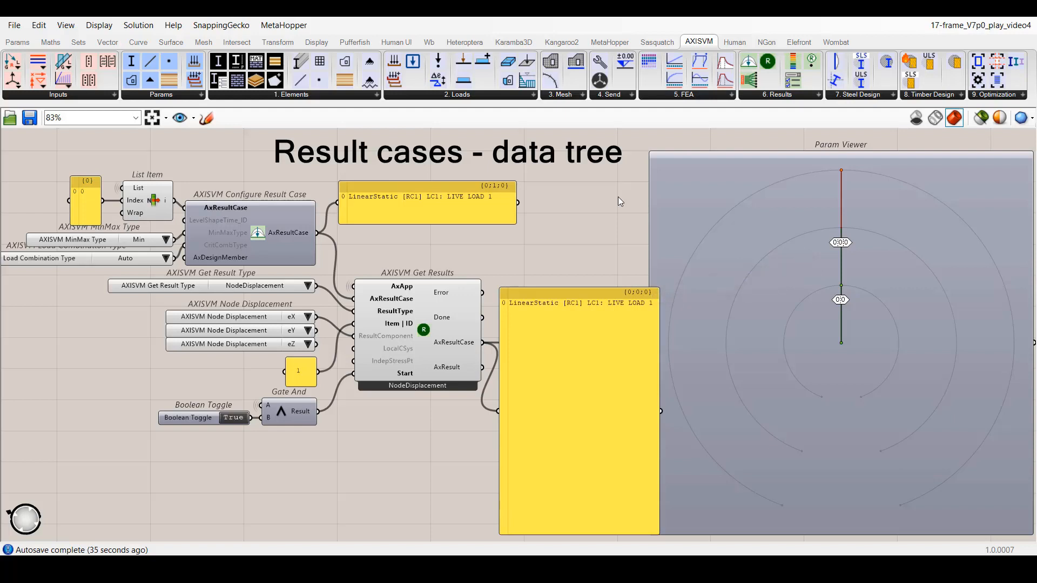
Check the result cases available in the List Item input, and add index 8 below 0 in the index panel.
mouse_move(138, 189)
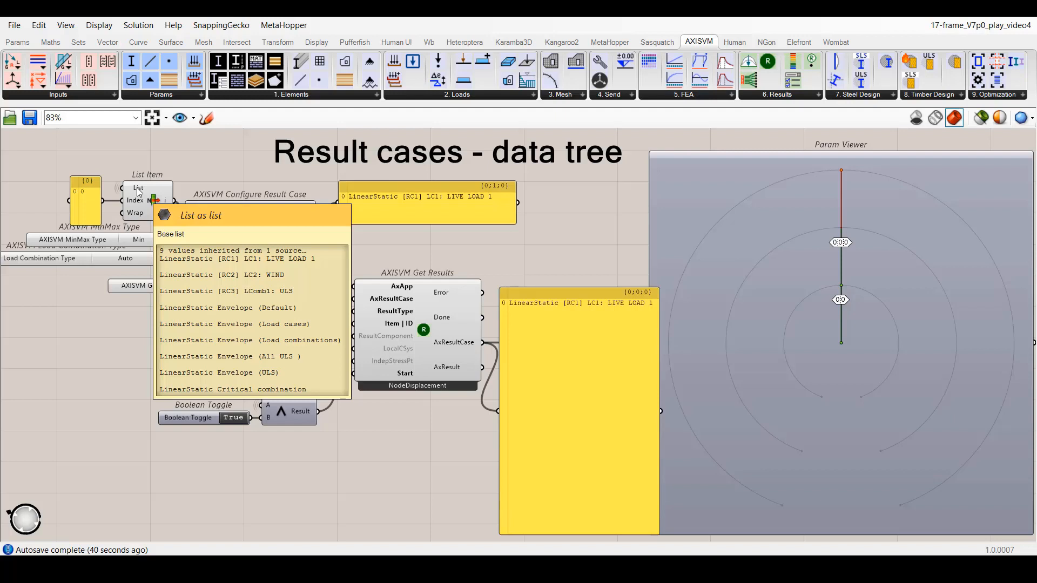
double_click(76, 191)
key(Return)
text(8)
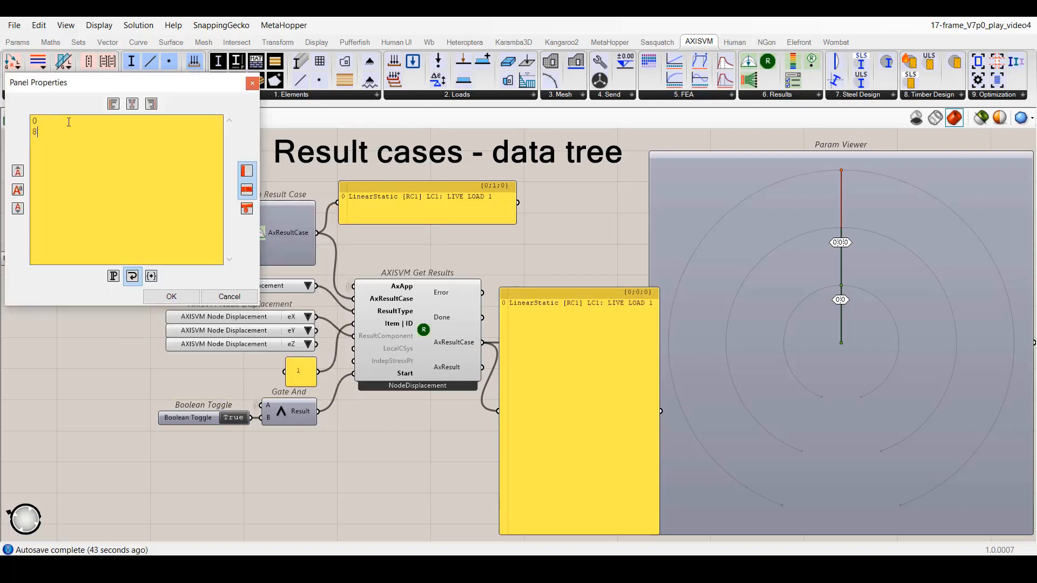
click(171, 297)
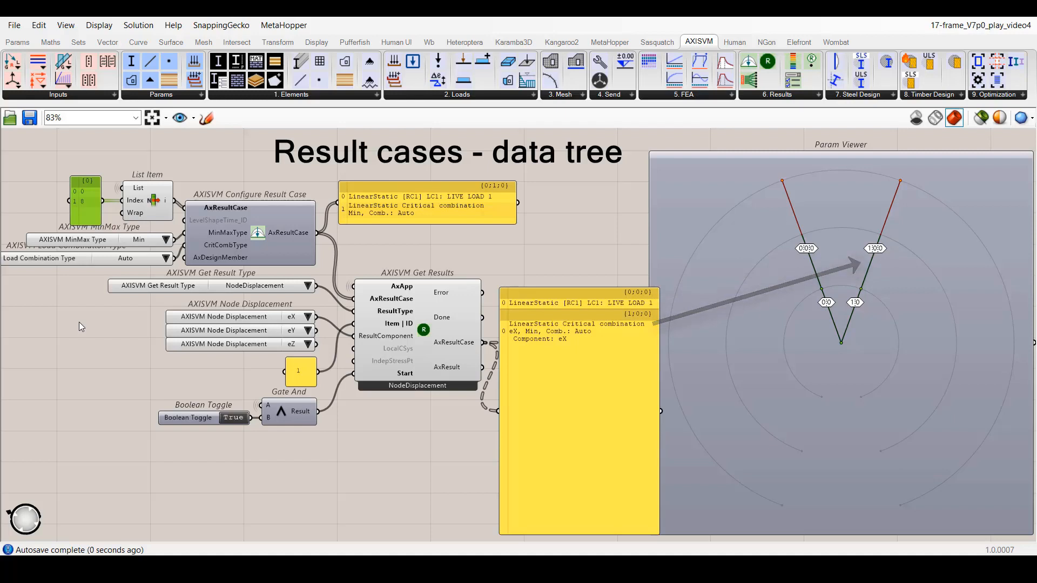
Connect the eY and eZ Node Displacement lists to ResultComponent of Get Results while the solver is locked, and unlock the solver.
right_click(79, 322)
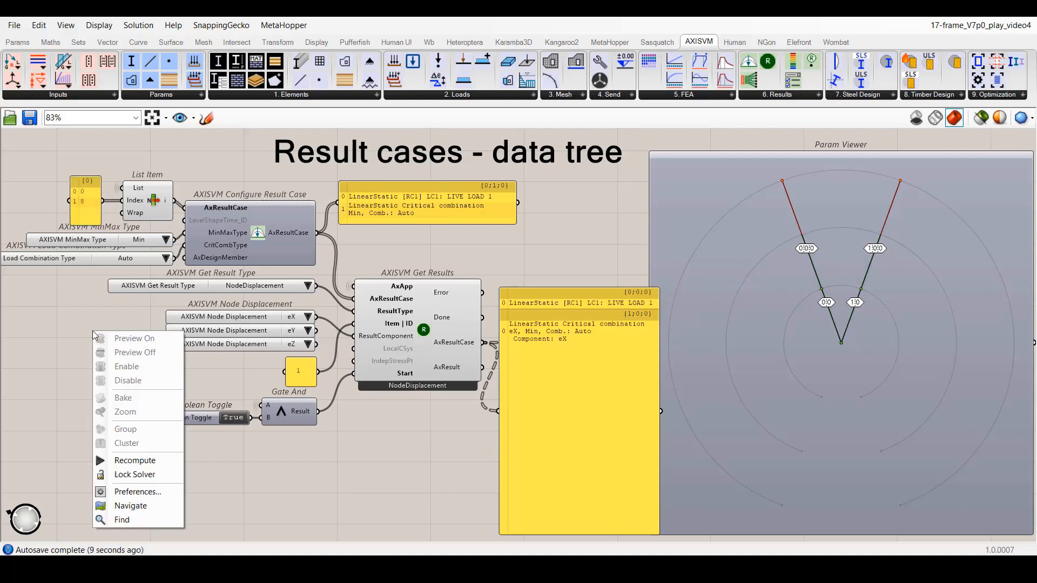
click(137, 473)
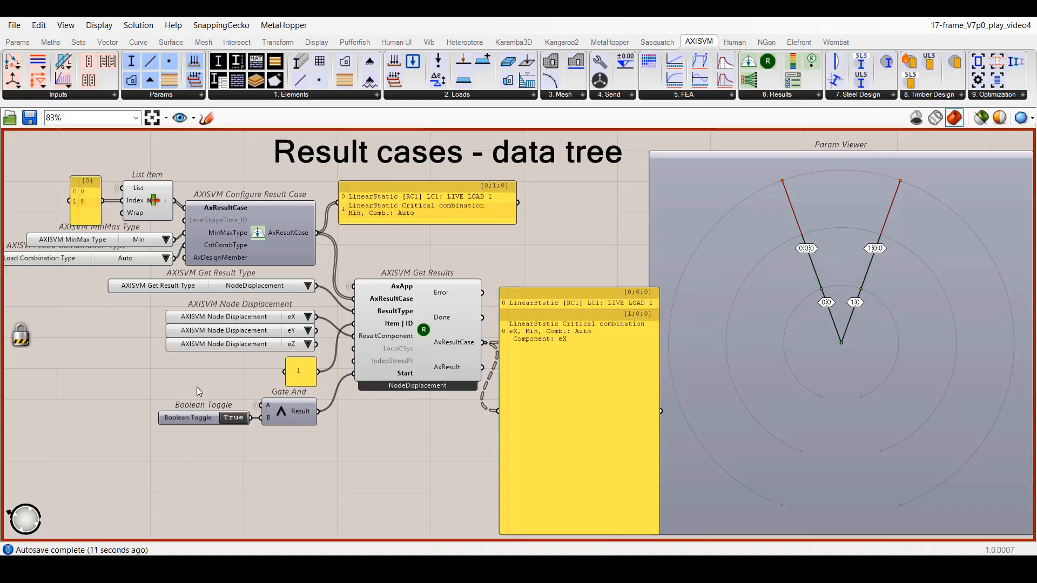
shift+drag(317, 331, 352, 340)
right_click(109, 352)
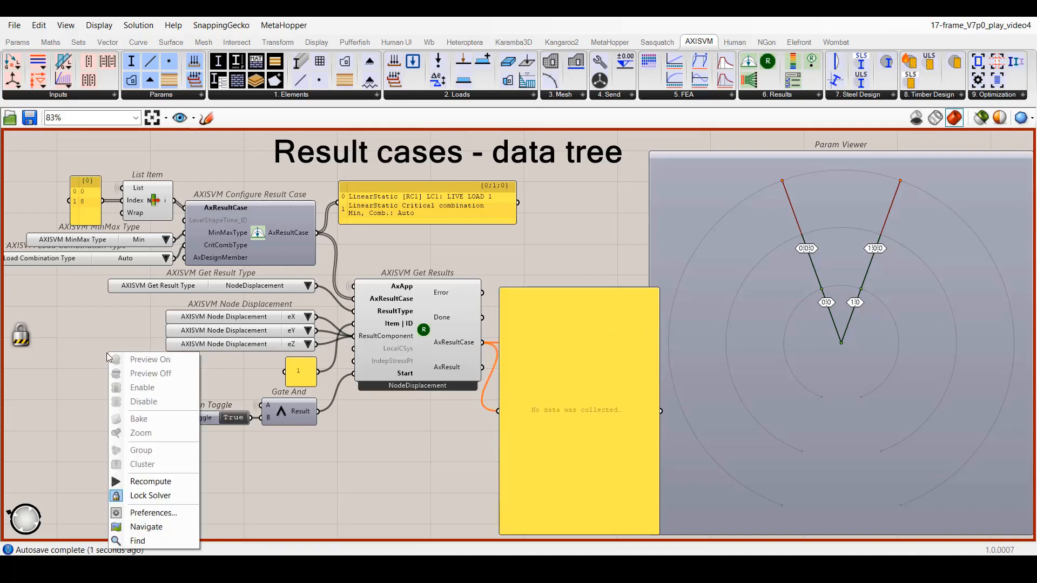
click(143, 498)
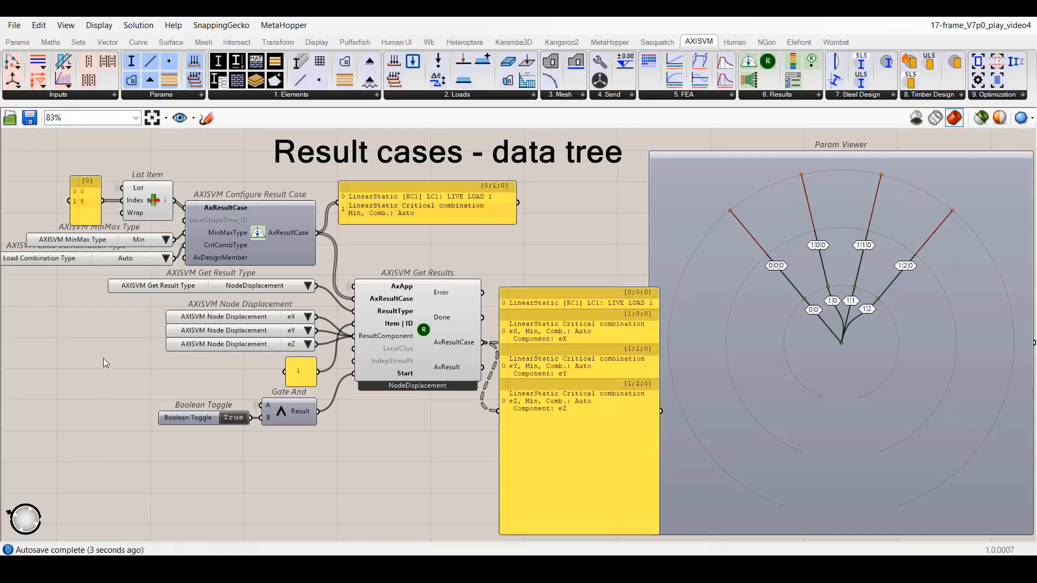
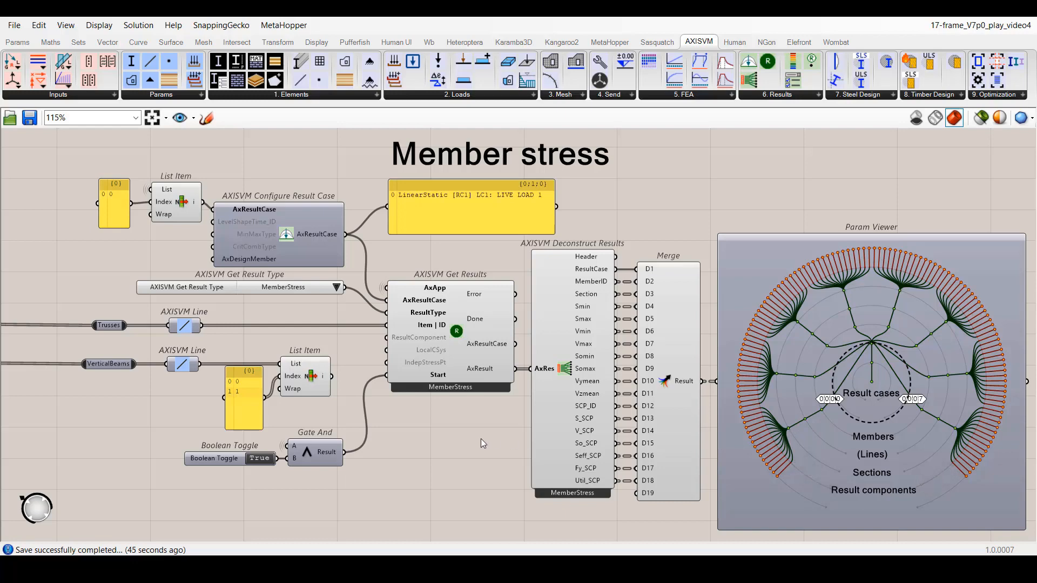
Connect the output of the vertical beams' List Item to Item | ID of the MemberStress Get Results.
drag(331, 376, 387, 326)
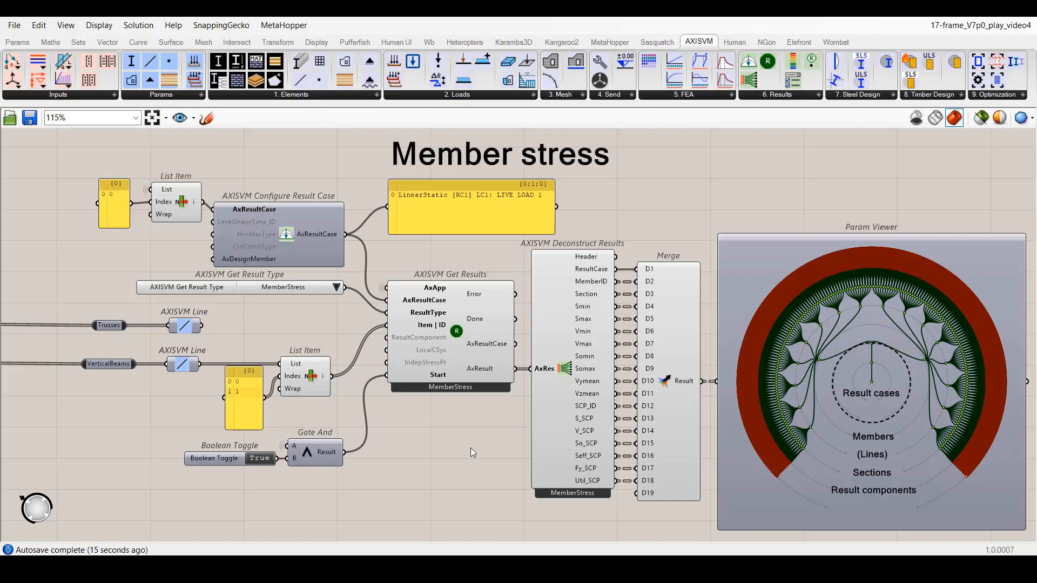
mouse_move(683, 291)
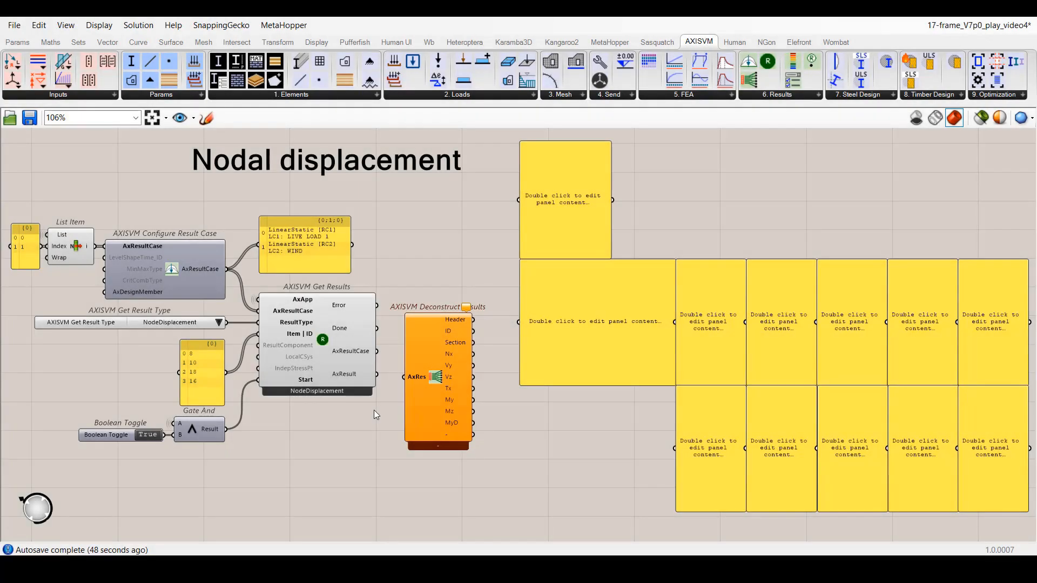
Connect the nodal displacement AxResult to Deconstruct Results, and wire its outputs from Header through fR to the empty panels.
drag(377, 374, 410, 388)
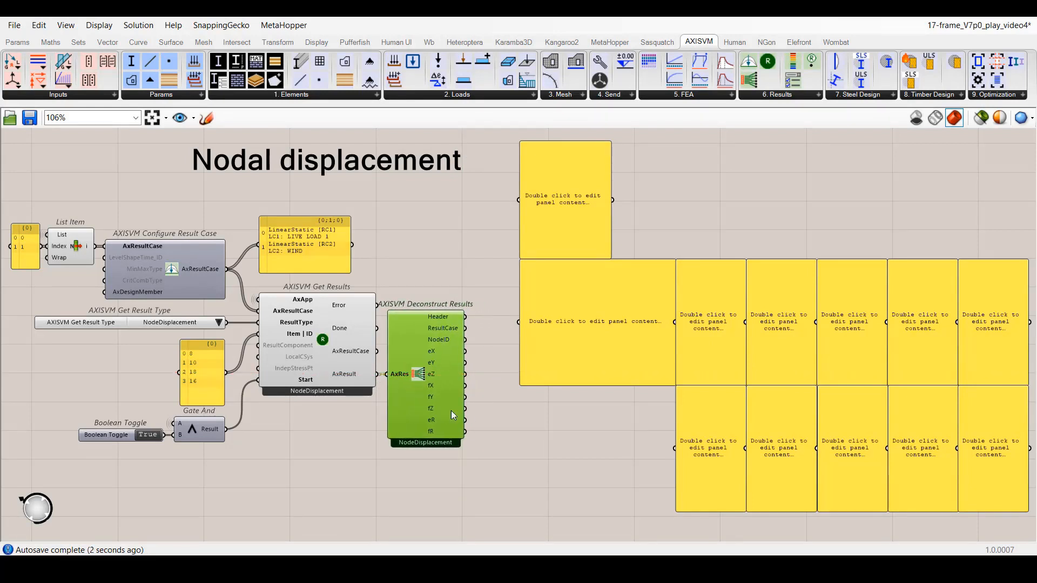
click(480, 423)
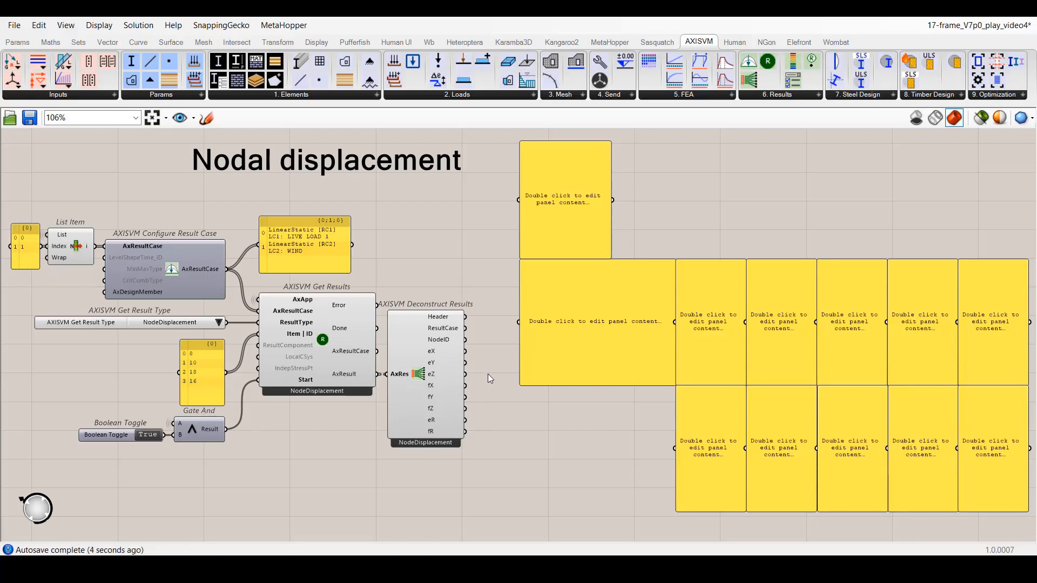
drag(465, 316, 519, 200)
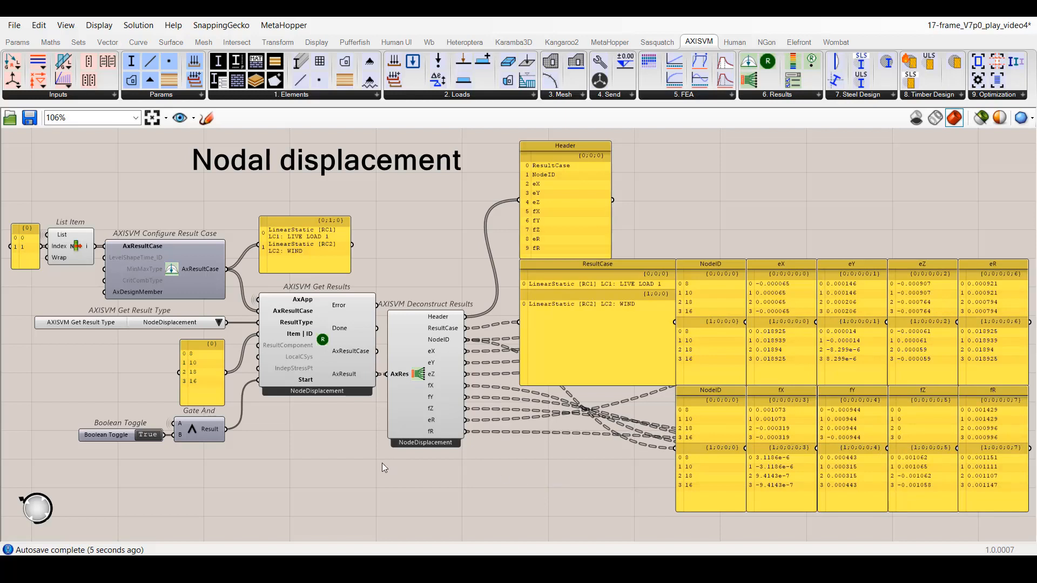
Turn off Adjust Panel nicknames on the nodal displacement Deconstruct Results component, and turn it back on.
mouse_move(345, 371)
mouse_move(434, 353)
right_click(420, 375)
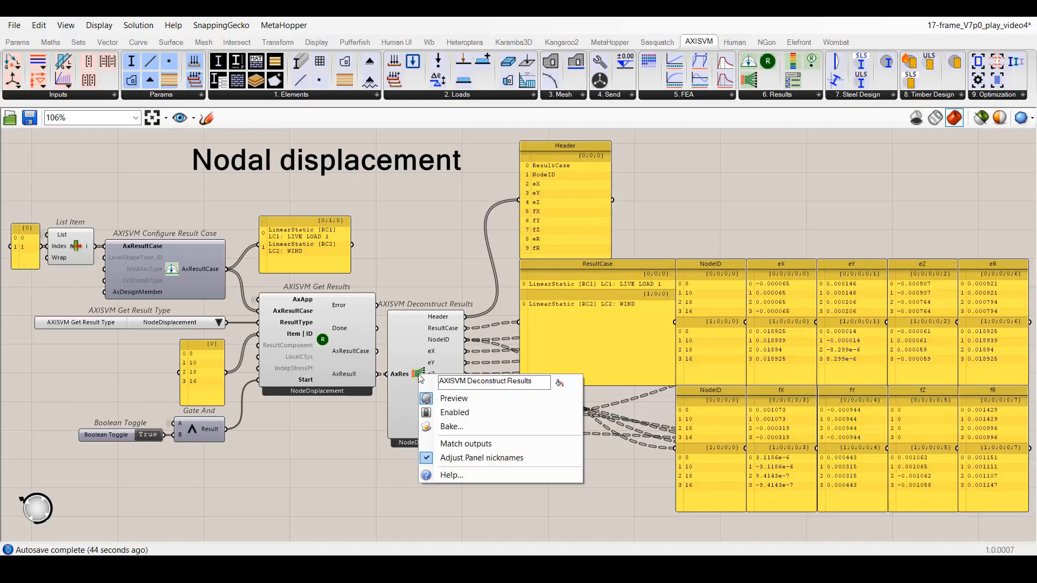
click(466, 459)
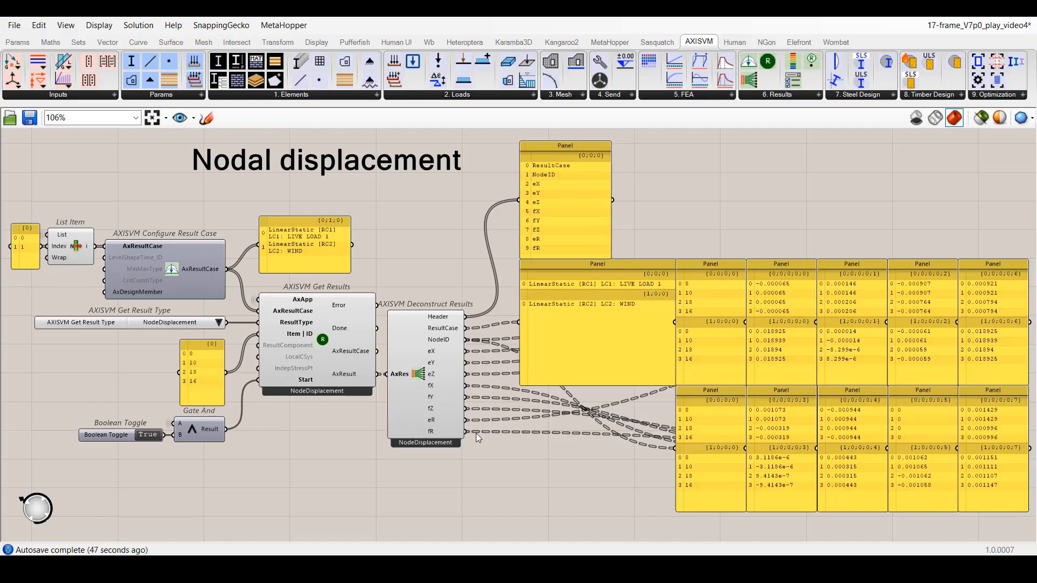
right_click(414, 375)
click(436, 458)
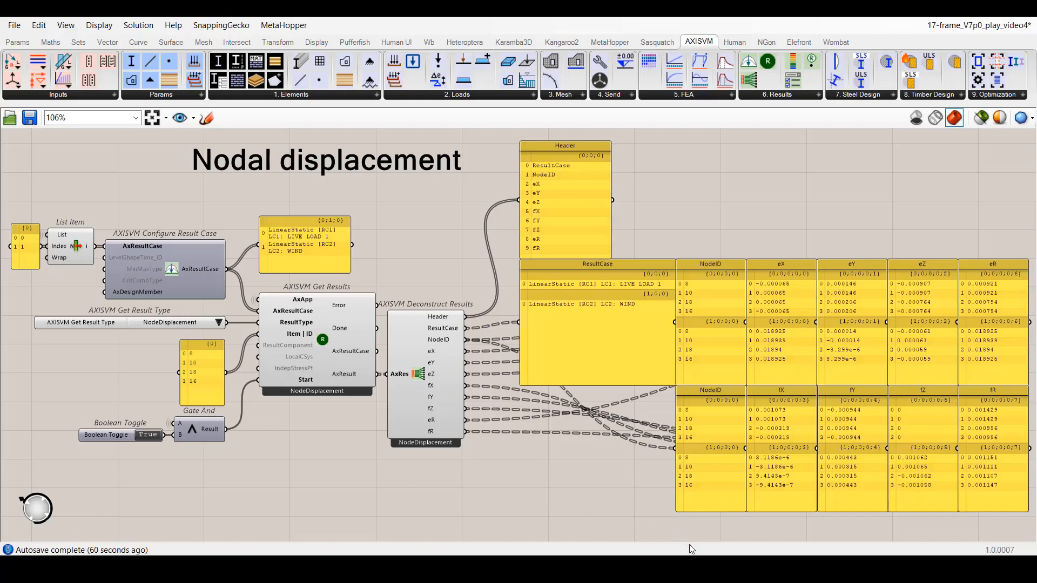
Open Excel beside Grasshopper, and copy only the data of the Header panel into Sheet1 starting at cell B6.
click(693, 567)
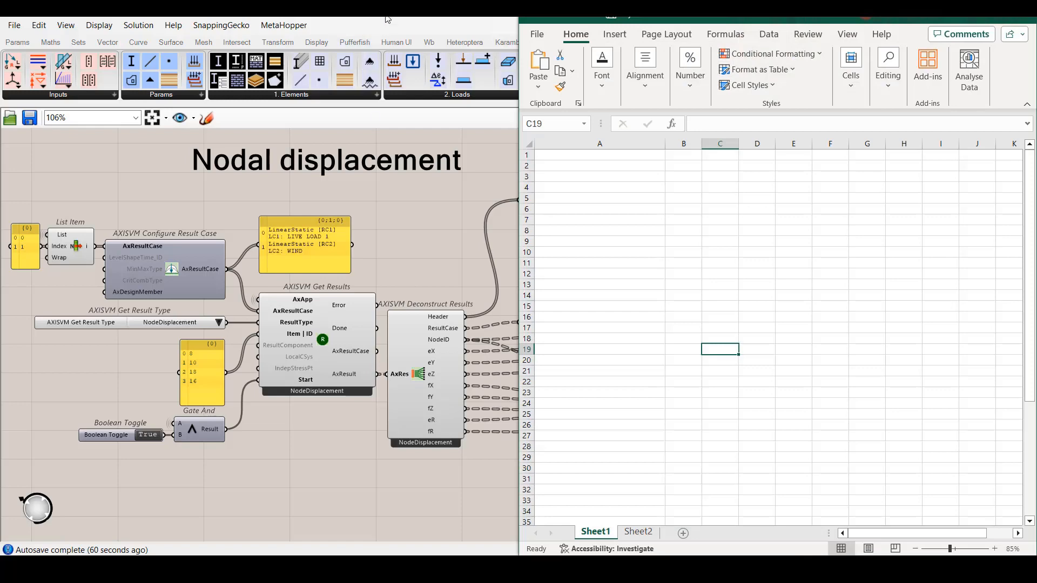
double_click(386, 11)
right_drag(419, 239, 190, 236)
right_drag(492, 238, 234, 217)
right_click(36, 198)
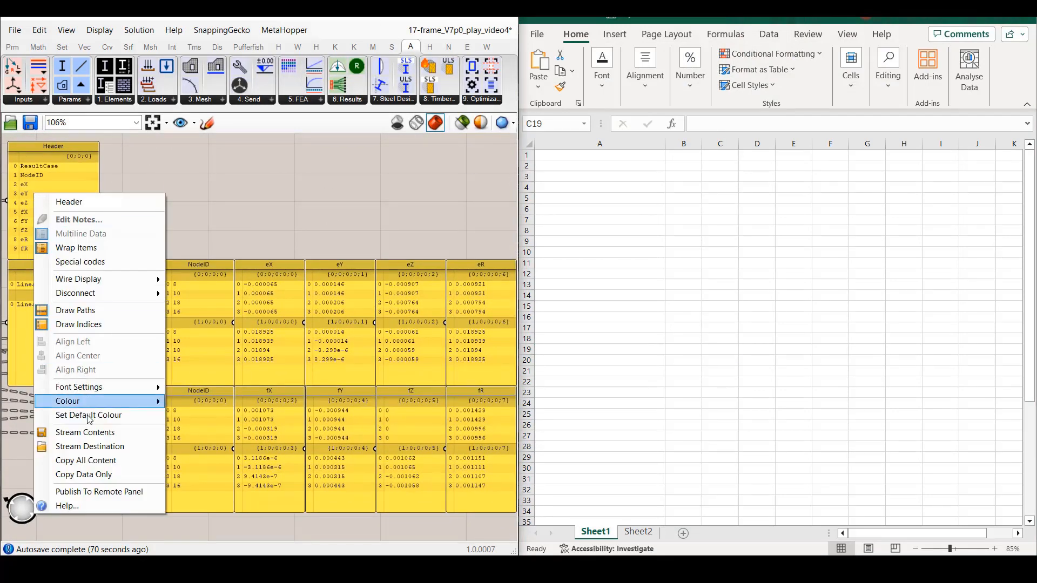
click(83, 476)
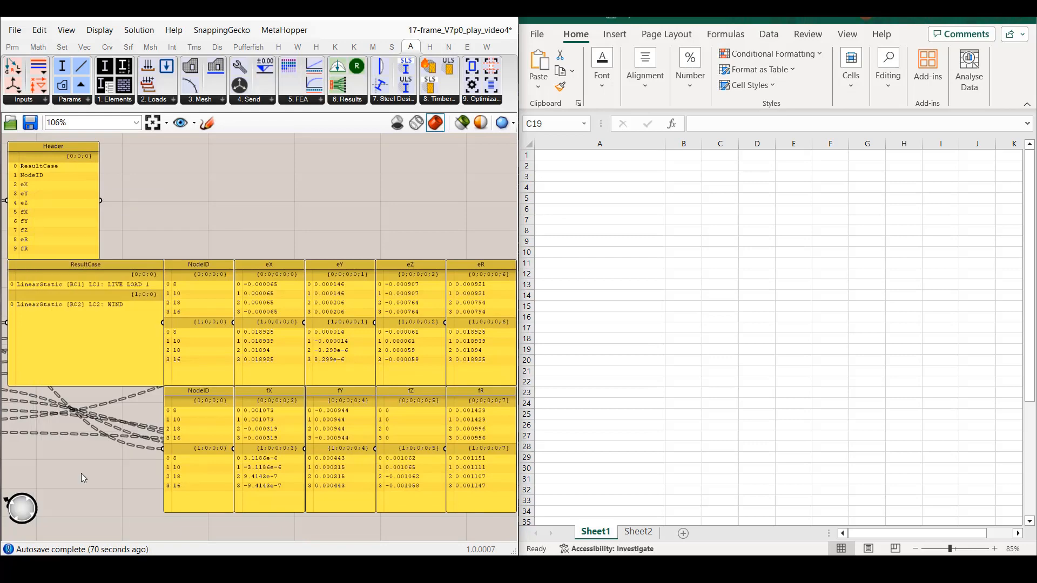
click(688, 209)
text(ResultCase NodeID eX eY eZ fX fY fZ eR fR)
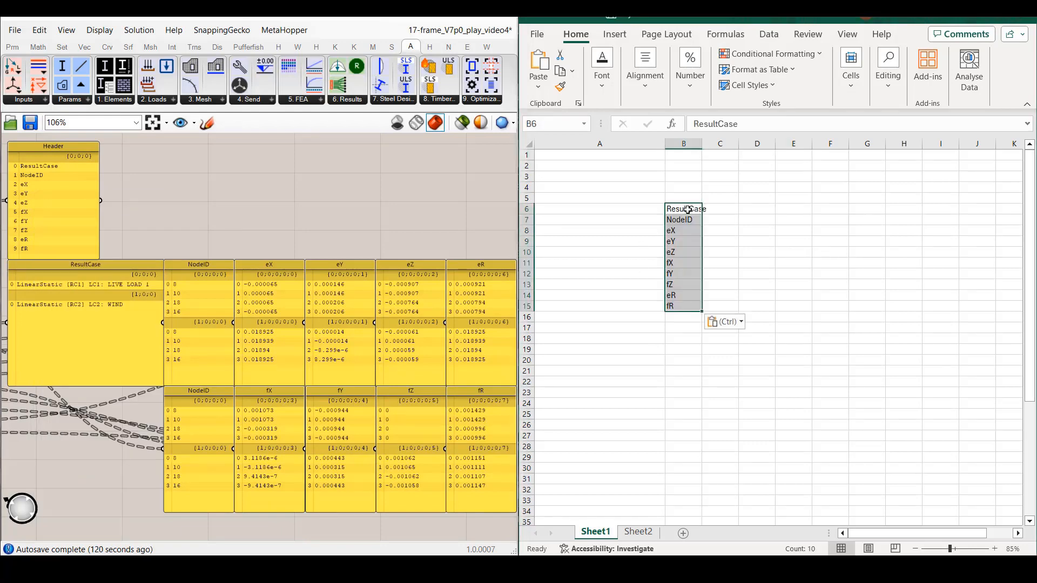
Copy the pasted header list transposed into row 1 starting at A1, and delete the vertical list in column B.
click(743, 323)
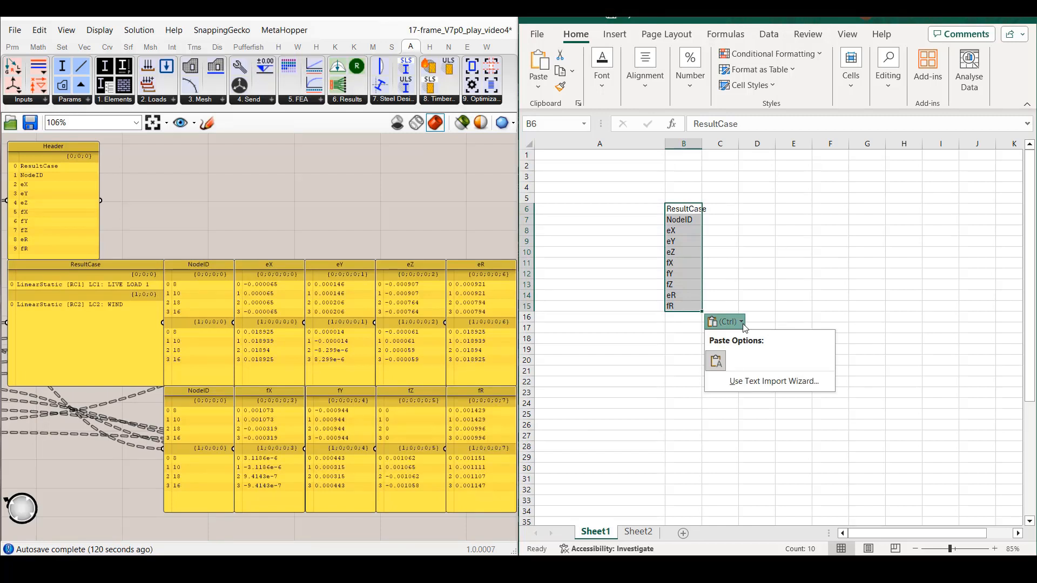
click(744, 323)
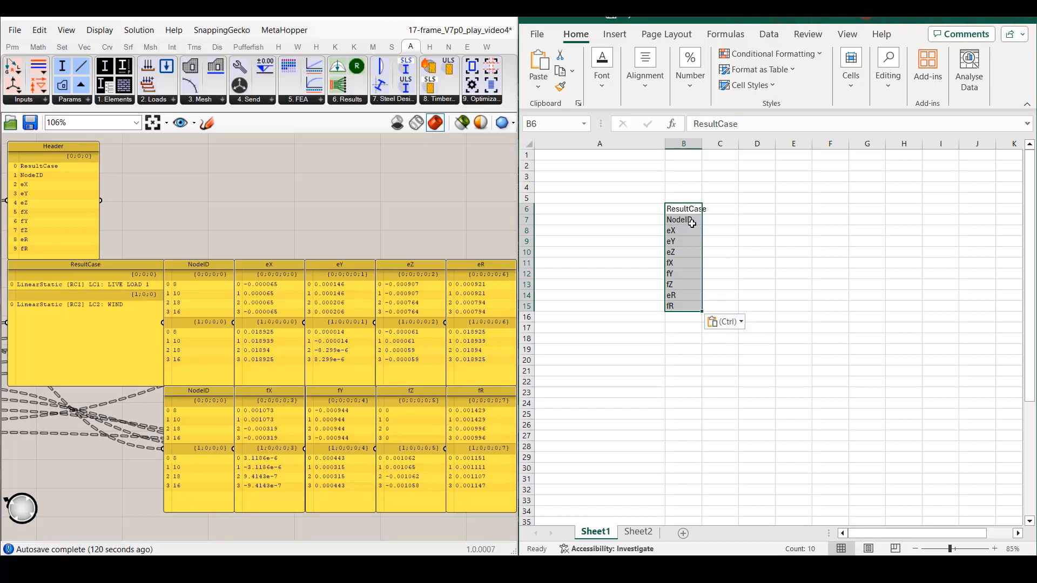
key(ctrl+c)
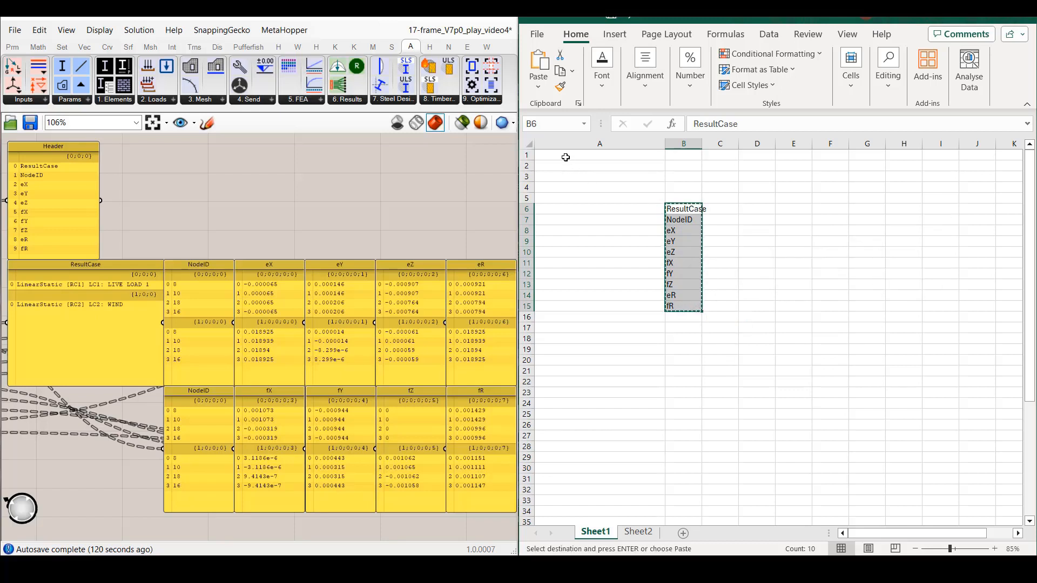
click(566, 157)
key(ctrl+v)
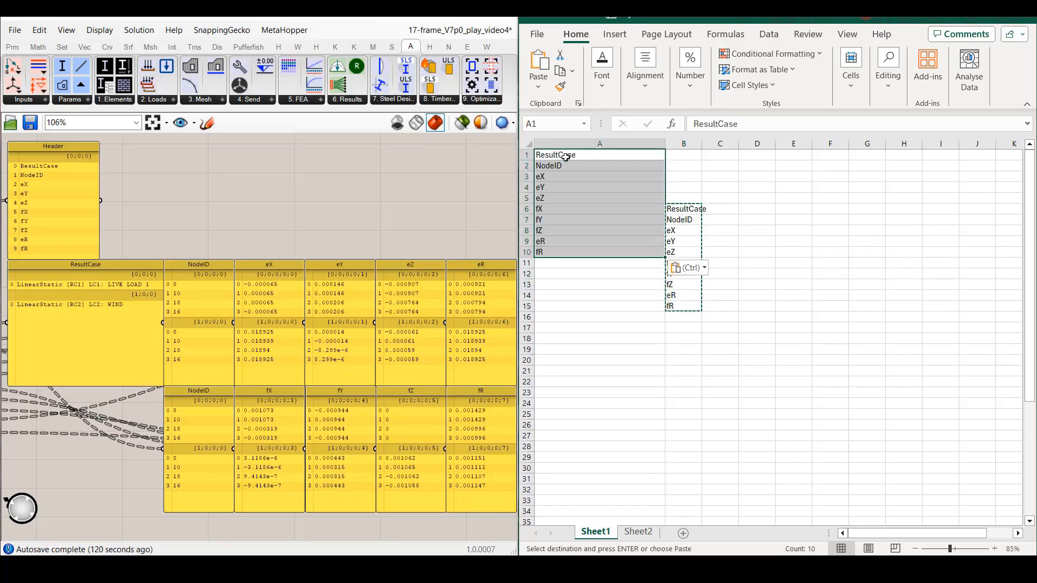
click(702, 269)
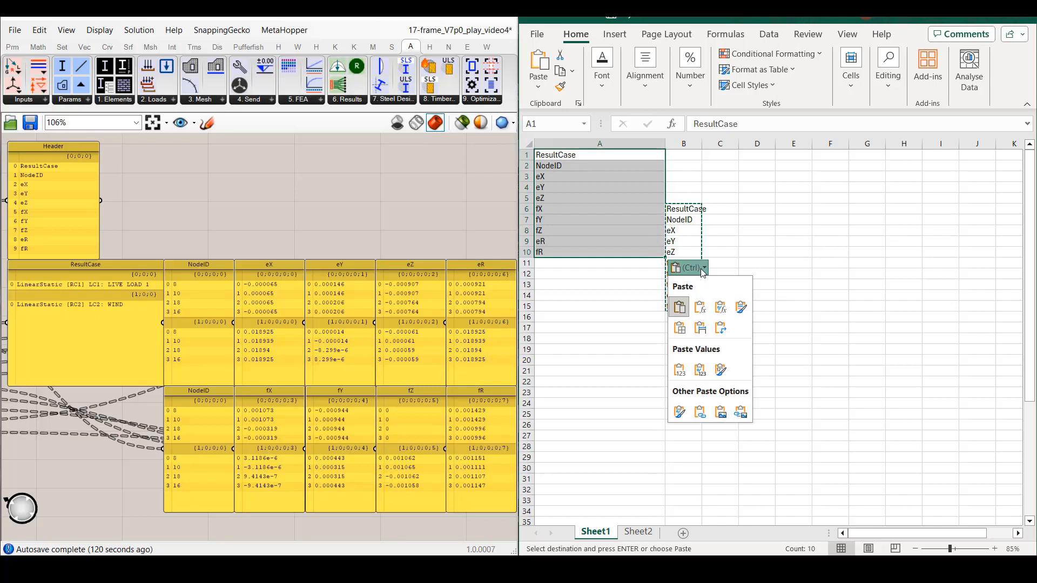
click(720, 330)
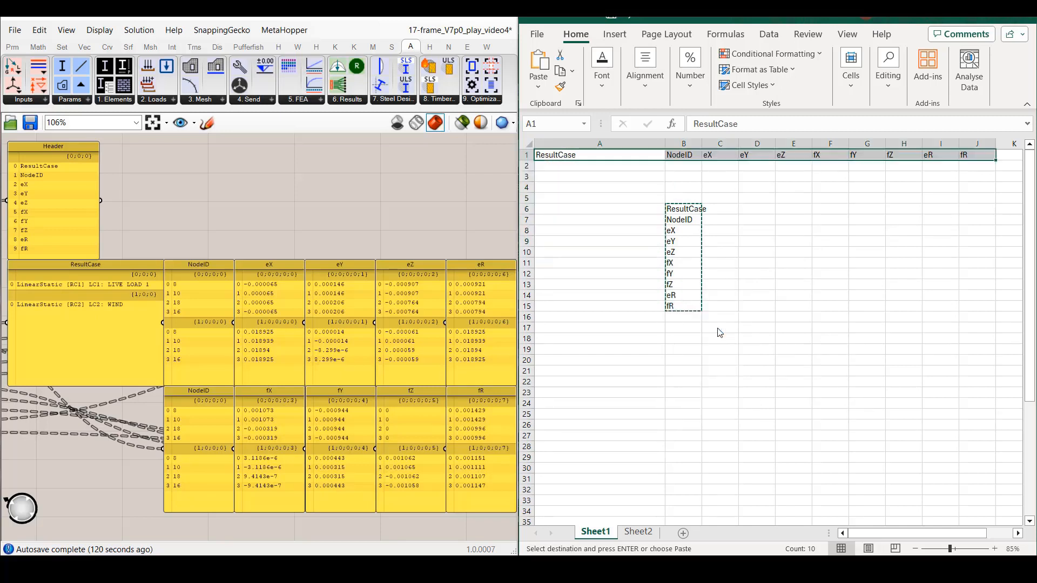
drag(656, 199, 720, 313)
key(Delete)
drag(724, 261, 724, 253)
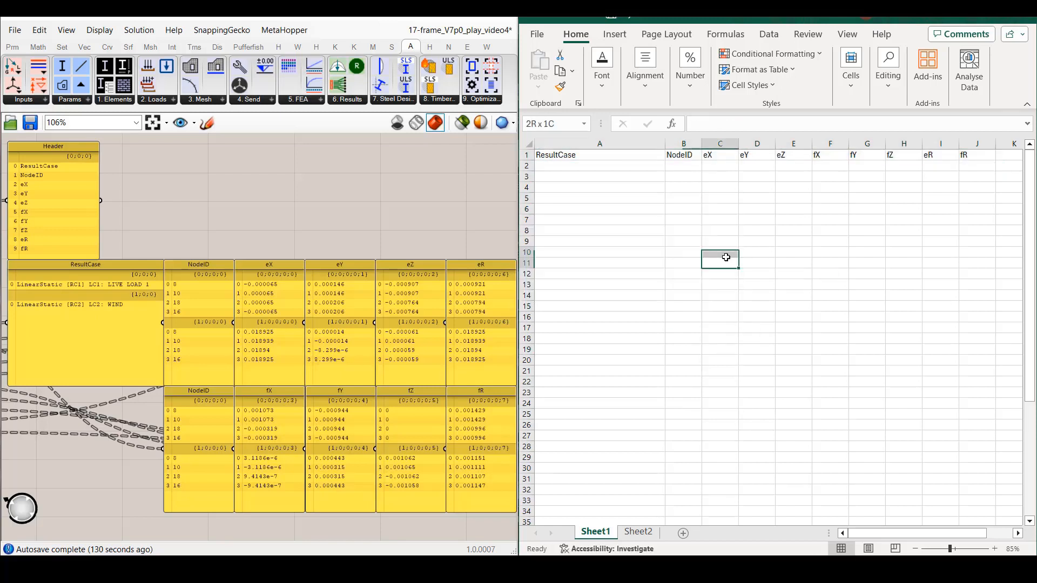
Centre the header texts of row 1 horizontally.
click(527, 155)
click(645, 70)
click(650, 144)
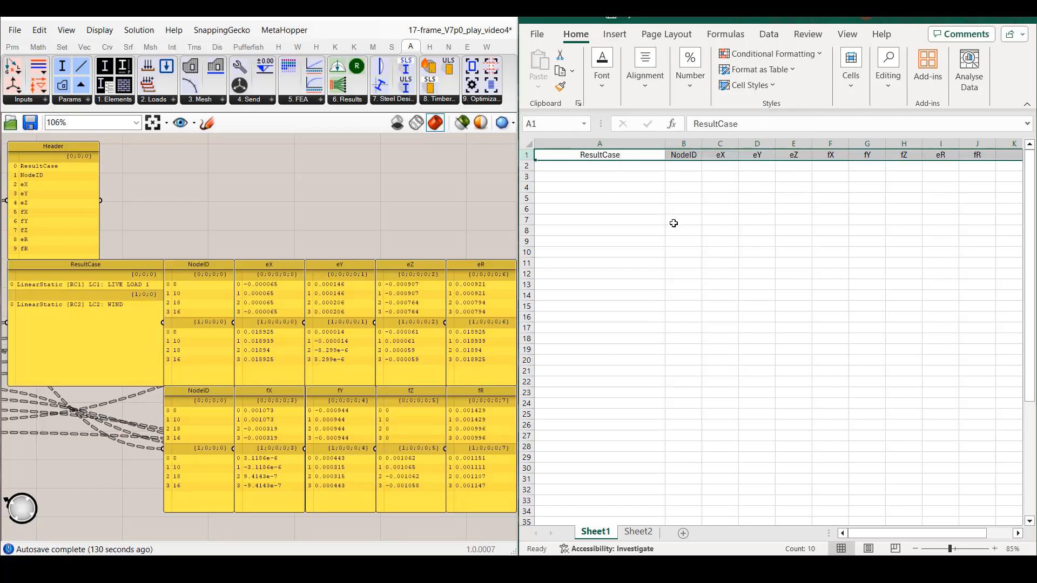
click(679, 227)
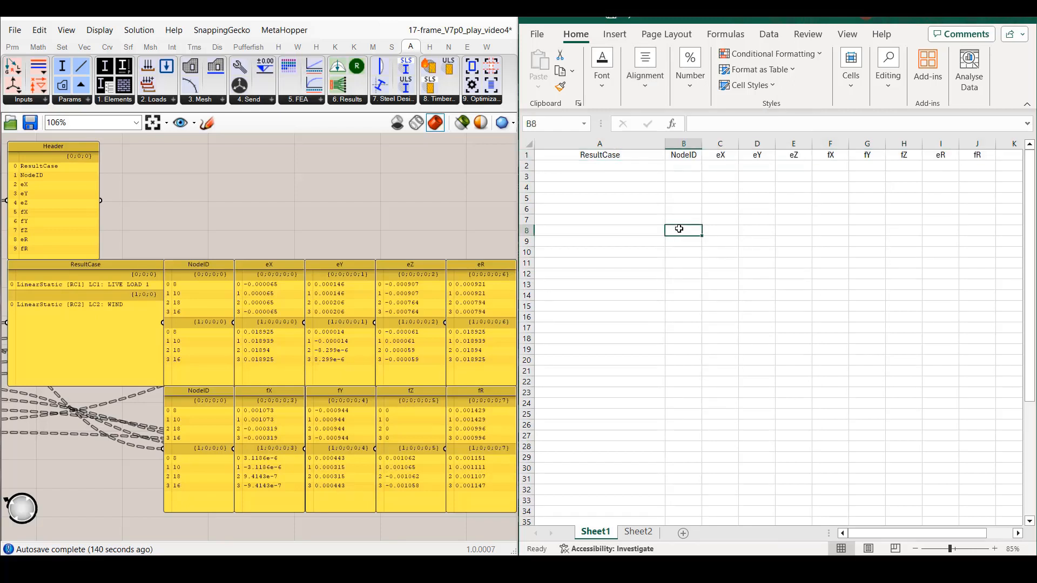
Add a List Length component below Deconstruct Results in Grasshopper, and connect the node ID panel to its List input.
click(197, 158)
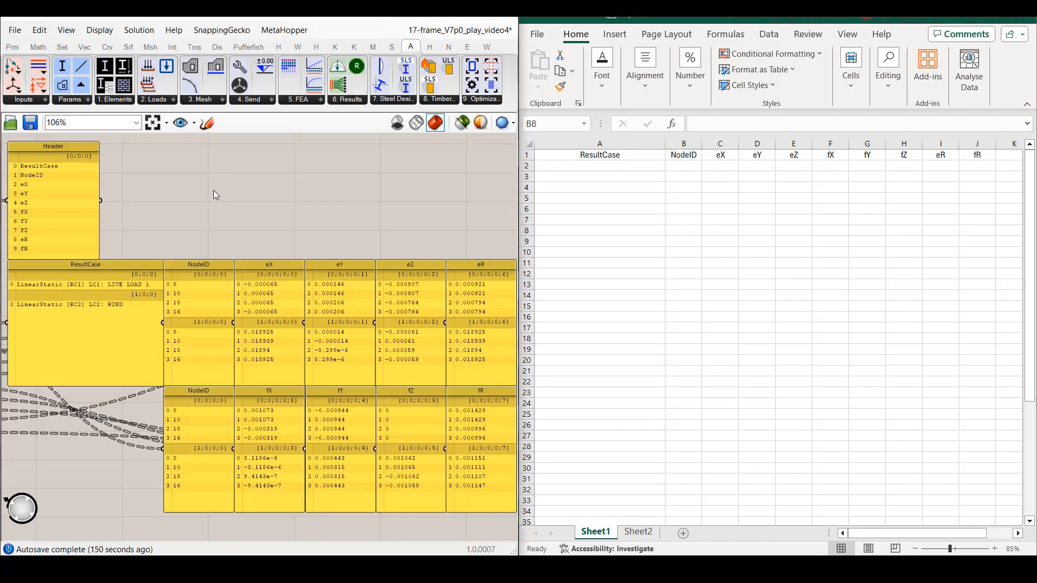
right_drag(133, 229, 422, 223)
right_drag(202, 230, 246, 247)
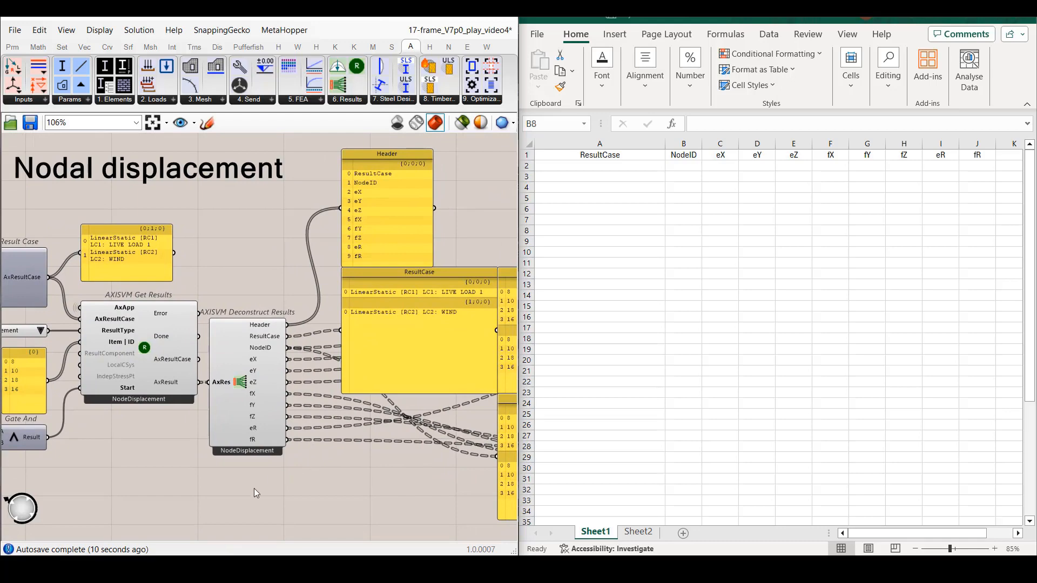
double_click(212, 501)
text(list length)
click(212, 494)
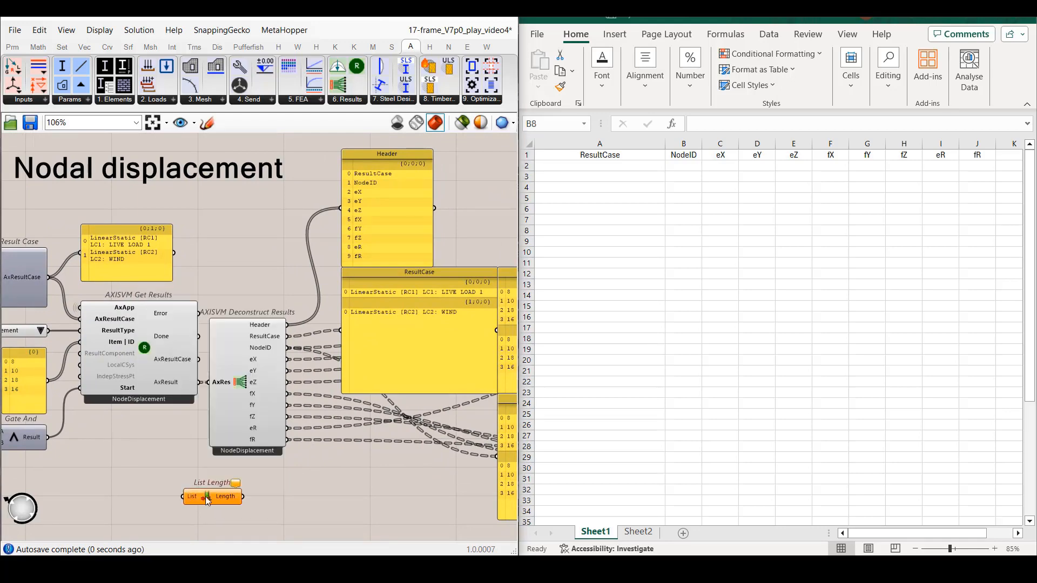
drag(47, 380, 184, 497)
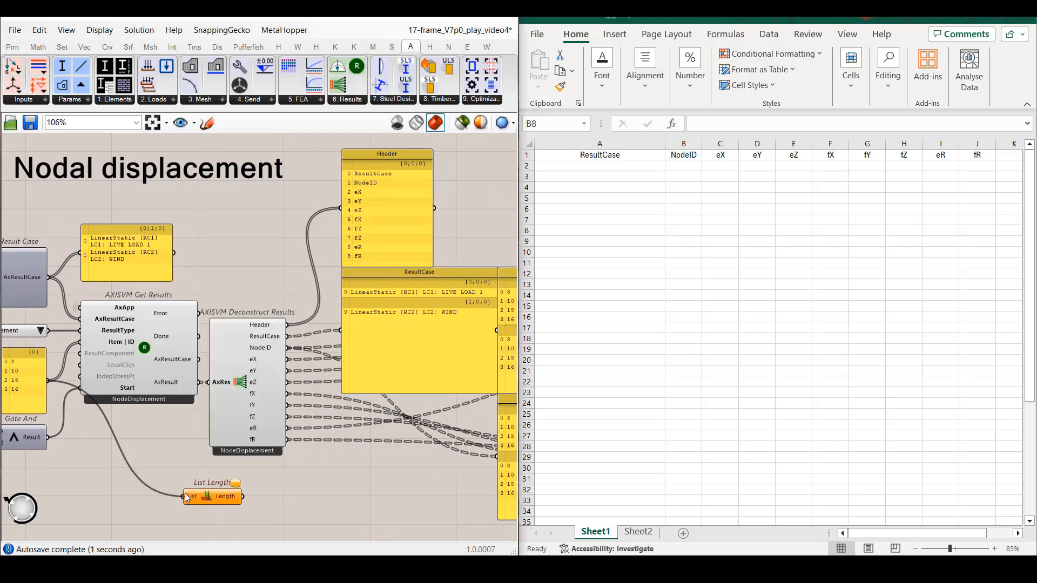
Add a Repeat Data component that repeats the ResultCase output by the list length, and feed it into the ResultCase panel.
double_click(281, 498)
text(rep)
click(278, 463)
drag(277, 493, 294, 496)
drag(287, 336, 346, 332)
Copy the repeated ResultCase panel data into Excel starting at A2, using the Text Import Wizard to remove the blank rows.
click(194, 123)
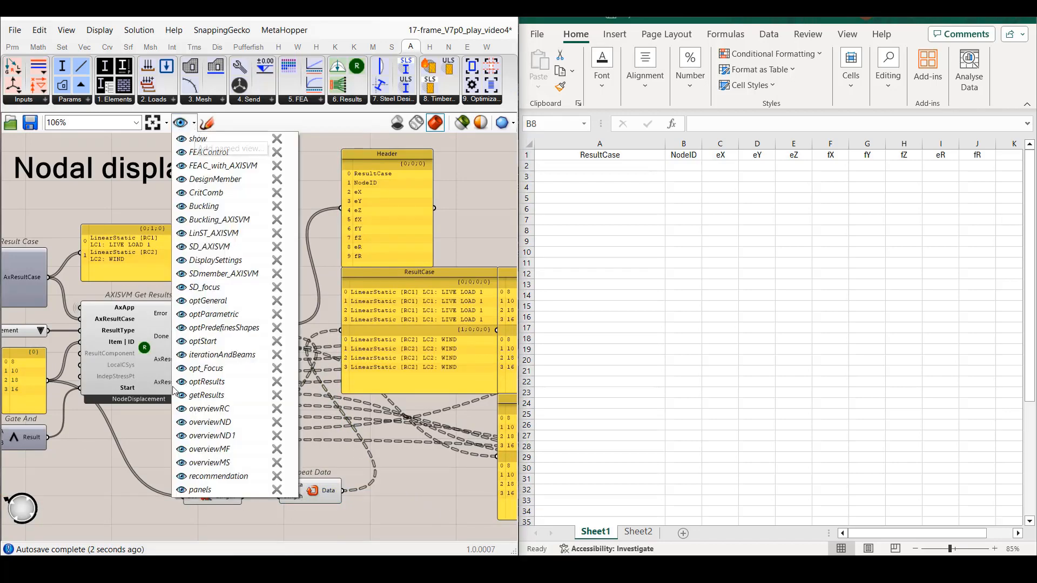
click(182, 491)
click(343, 200)
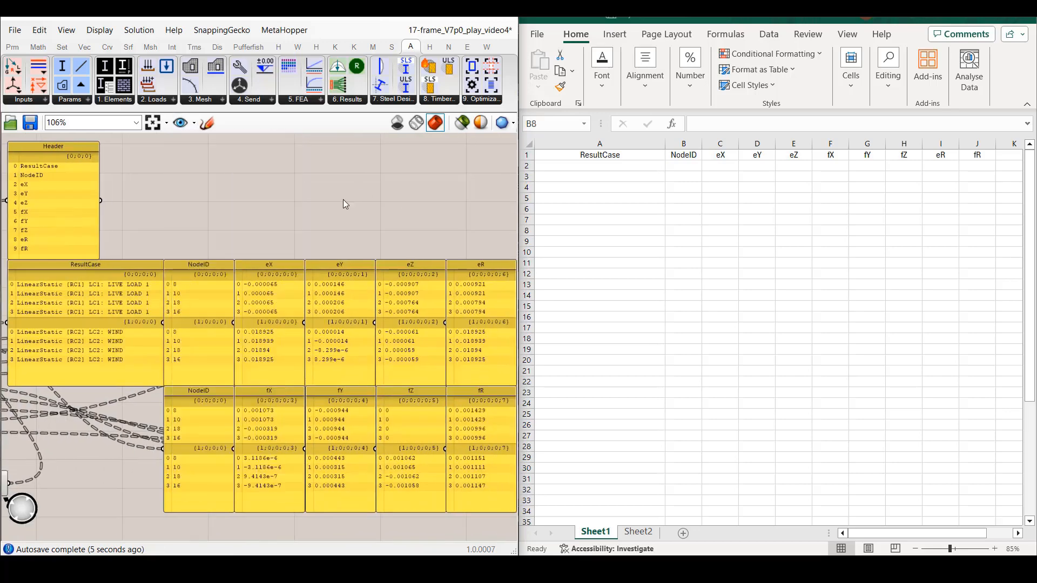
right_click(106, 310)
click(153, 516)
click(595, 162)
key(ctrl+v)
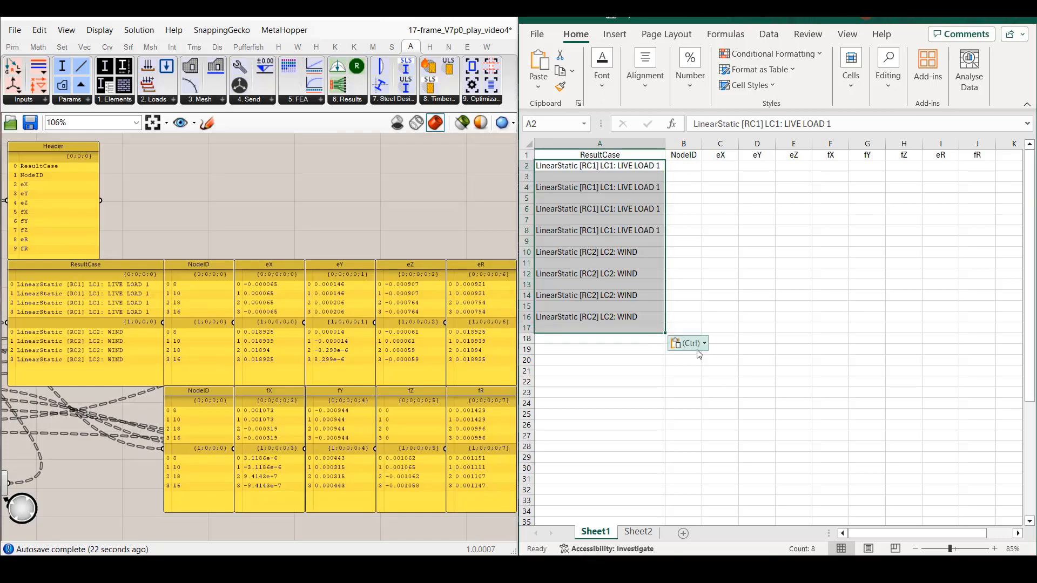
click(711, 403)
click(818, 529)
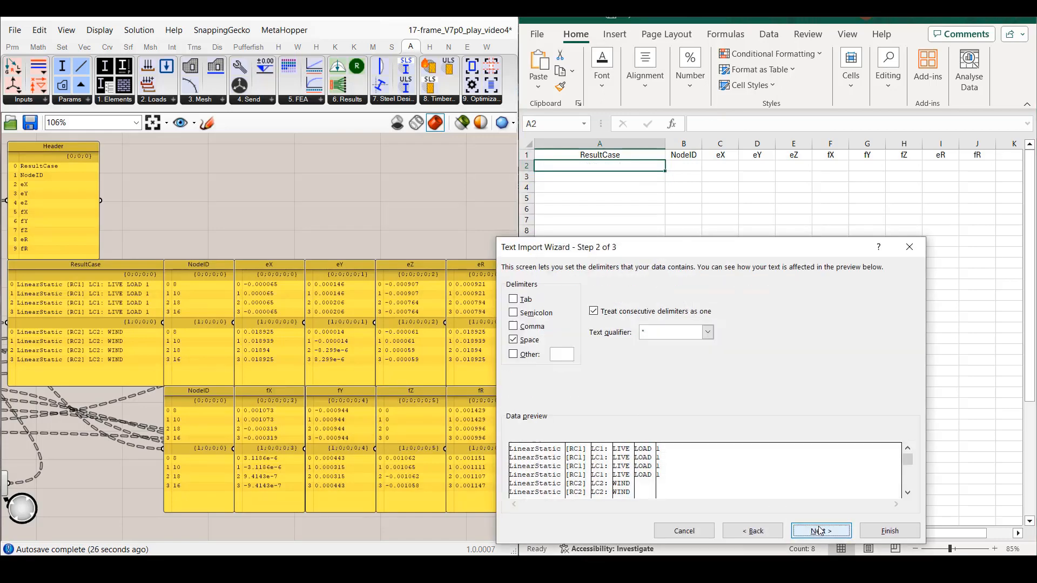
click(890, 531)
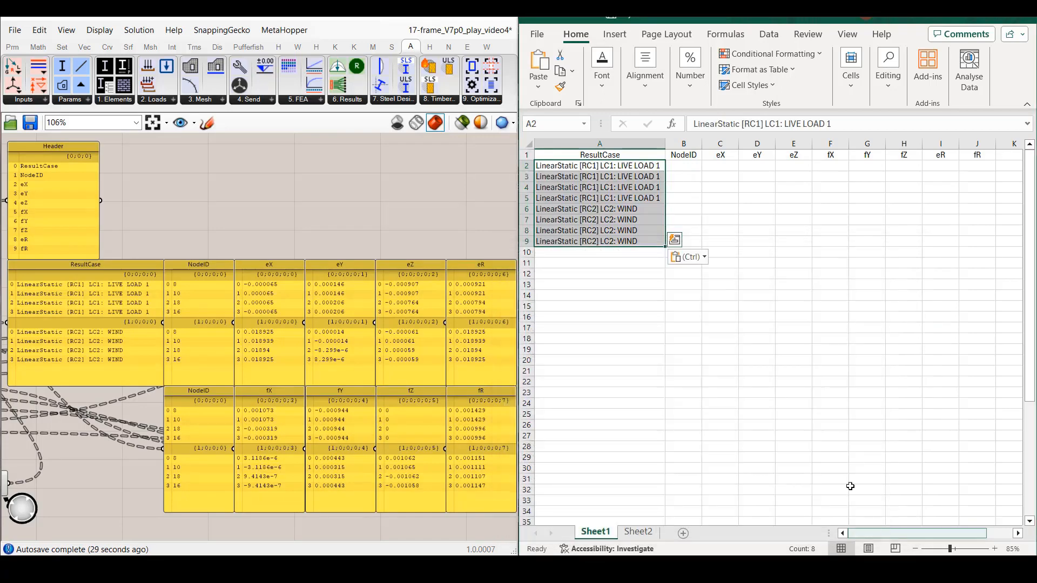
Copy the NodeID panel data into the NodeID column of the sheet starting at B2.
click(689, 169)
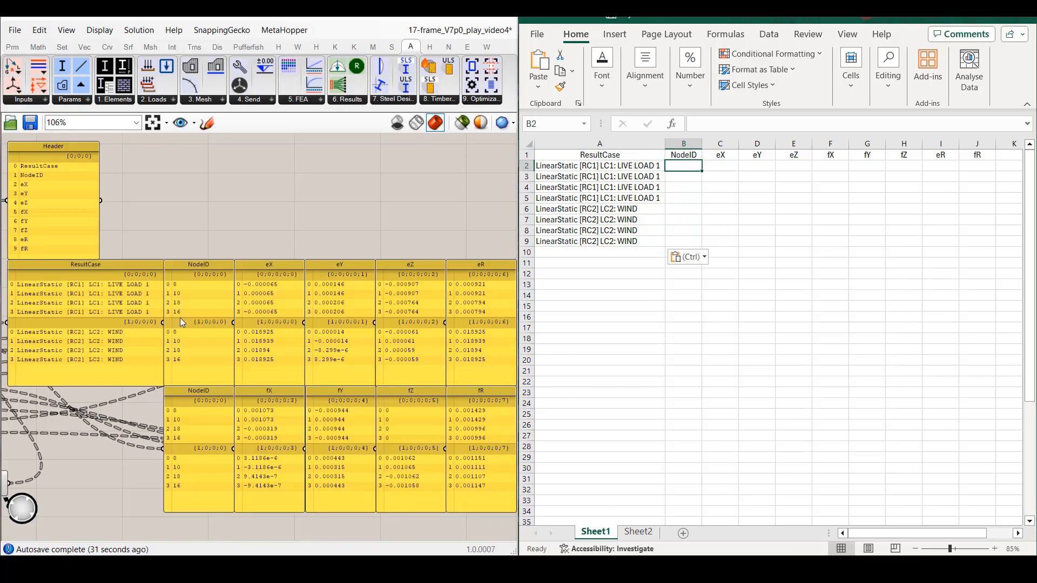
right_click(210, 291)
click(257, 516)
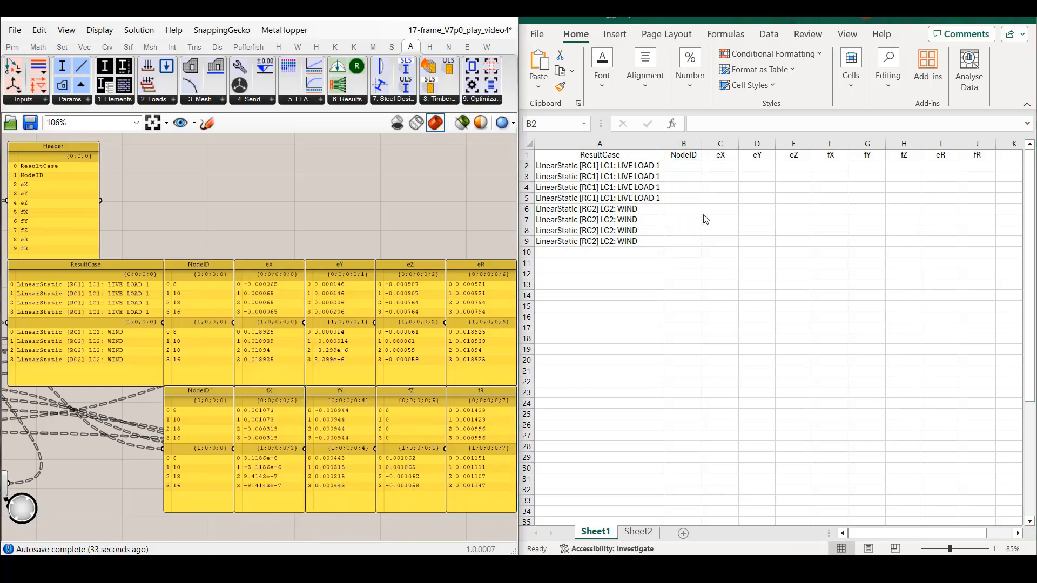
click(688, 167)
key(ctrl+v)
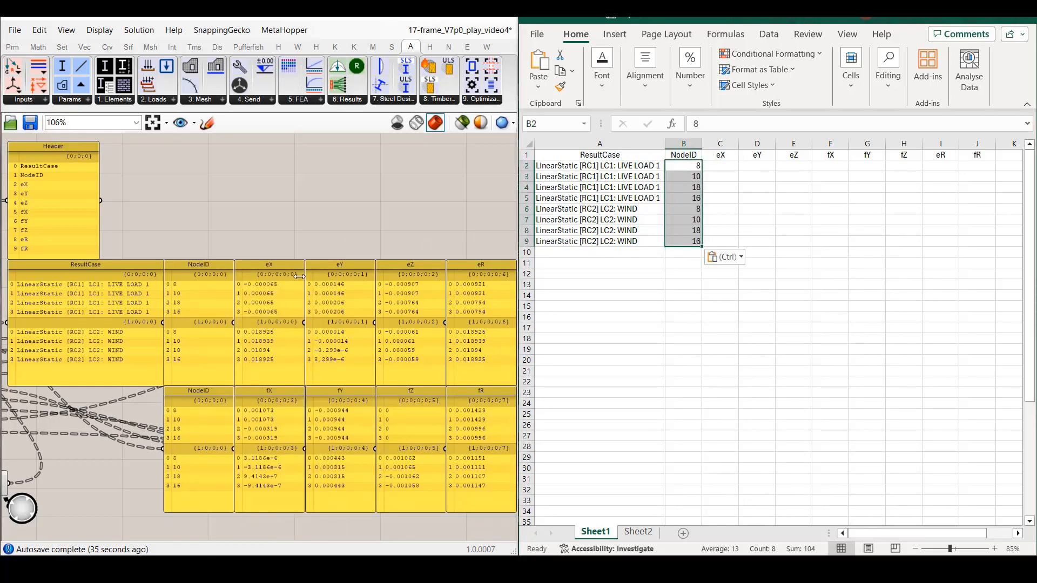
Copy the eX panel data into the eX column of the sheet starting at C2.
right_click(281, 288)
click(316, 516)
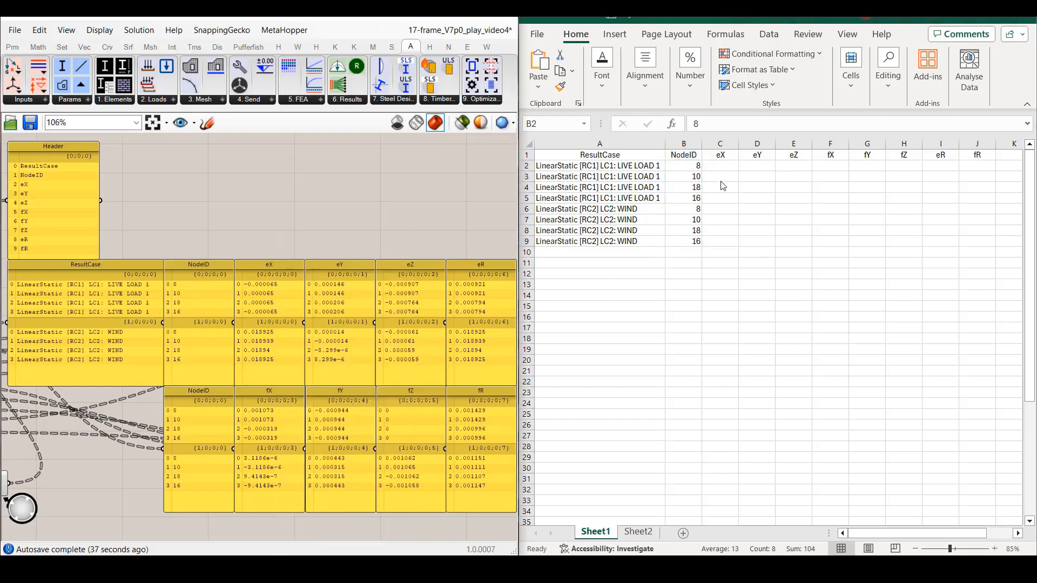
click(733, 167)
click(732, 167)
key(ctrl+v)
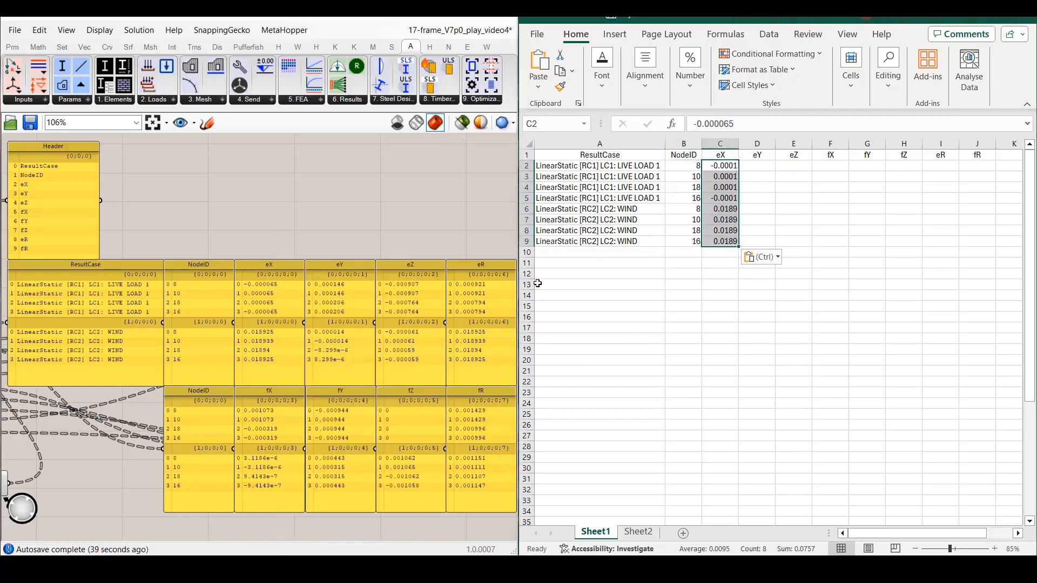
Copy the eY panel data into the eY column of the sheet starting at D2.
click(341, 297)
right_click(340, 297)
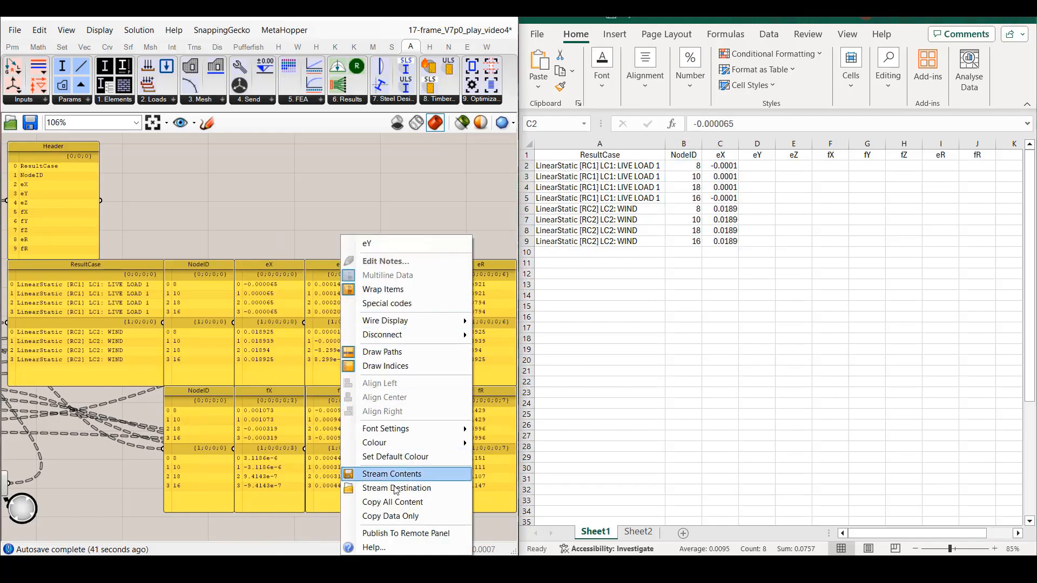
click(394, 515)
click(760, 166)
click(760, 166)
key(ctrl+v)
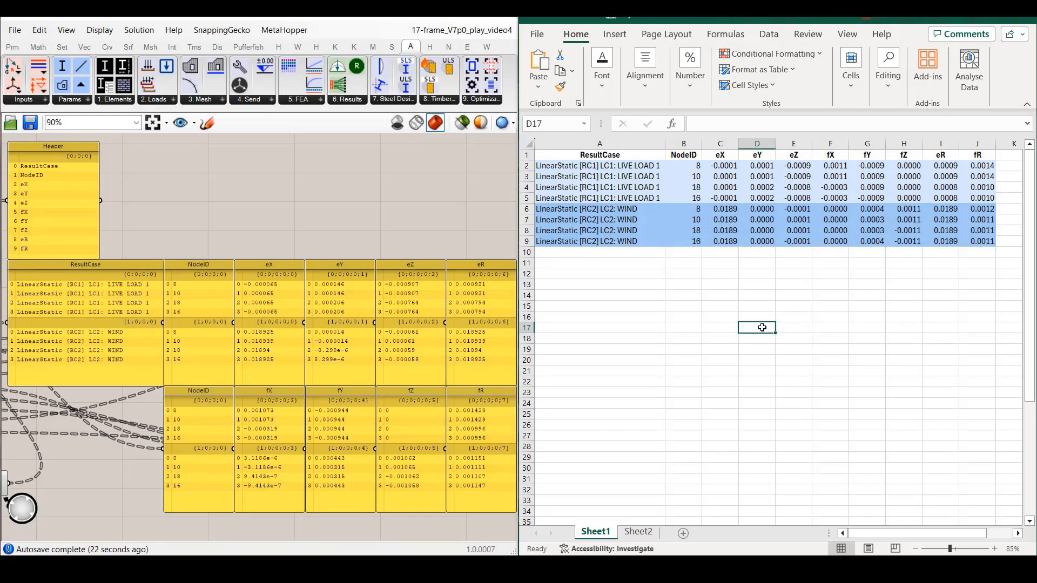
In the memberForce view, connect AxResult to Deconstruct Results and feed the Item | ID input from the vertical beams' List Item.
click(194, 124)
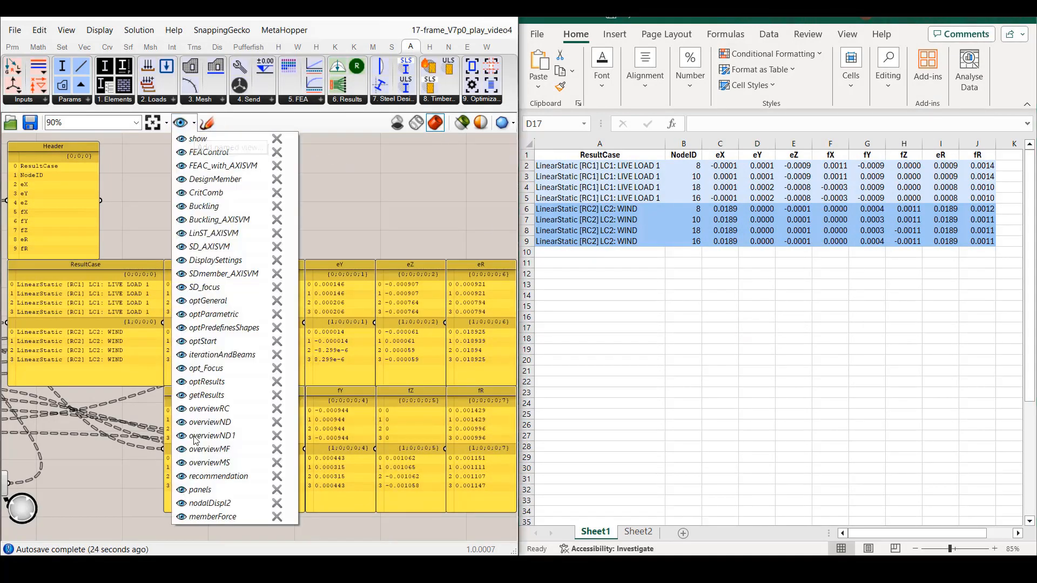
click(179, 519)
double_click(469, 30)
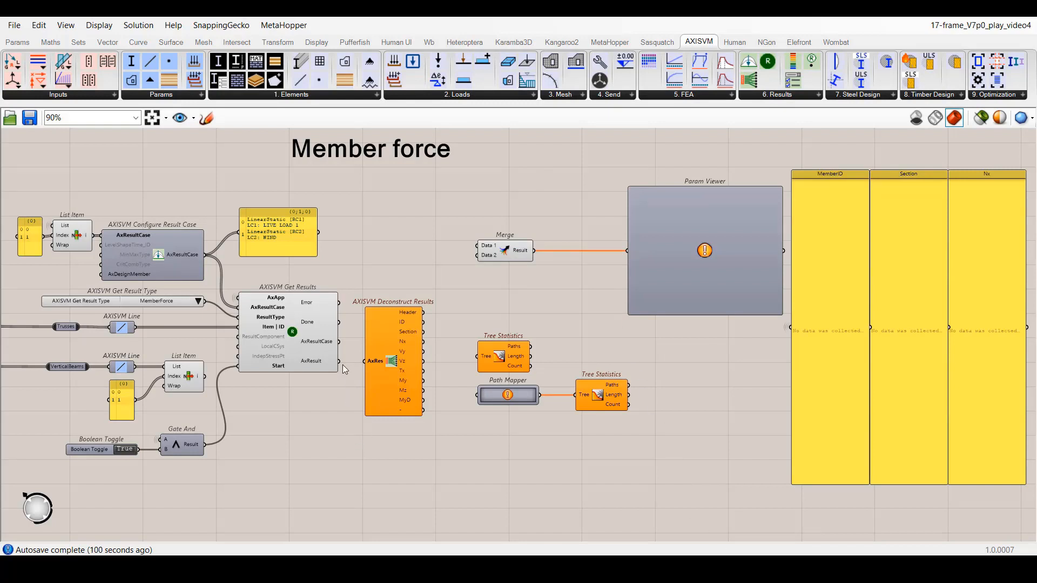
drag(340, 362, 365, 362)
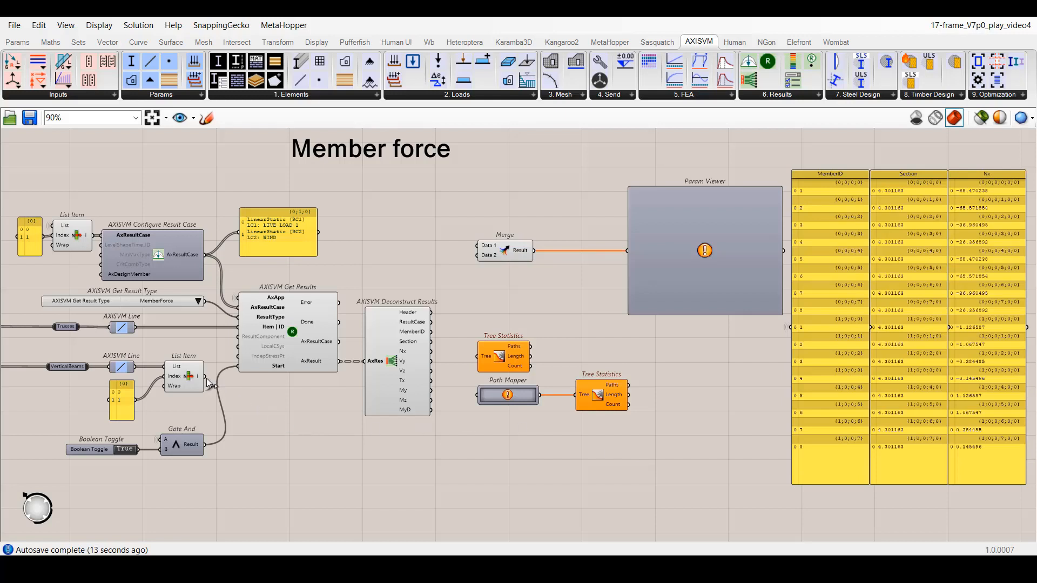
drag(205, 376, 239, 327)
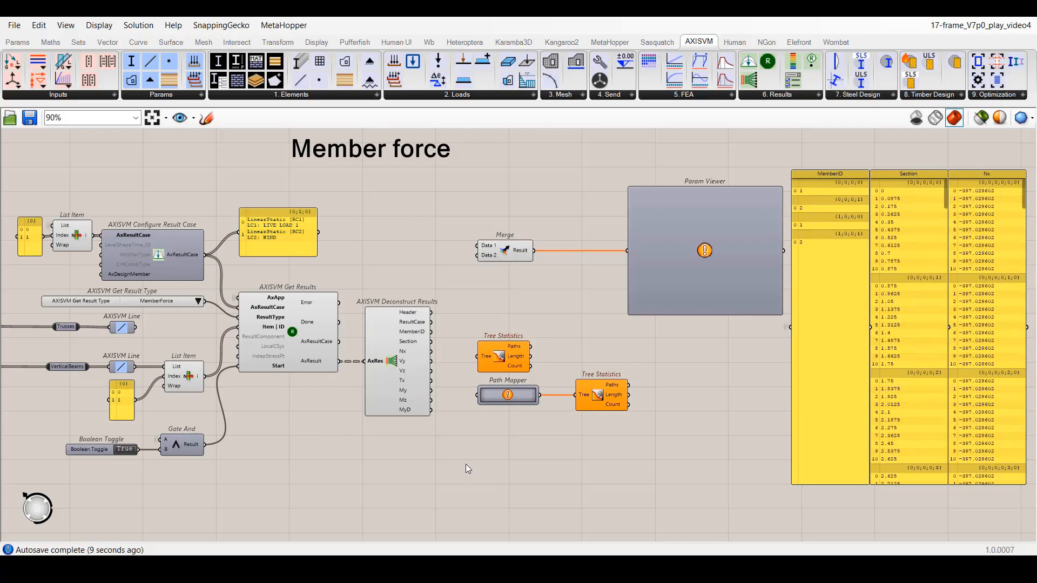
Connect the ResultCase, MemberID and Section outputs to the Merge component that feeds the Param Viewer.
drag(432, 322, 477, 246)
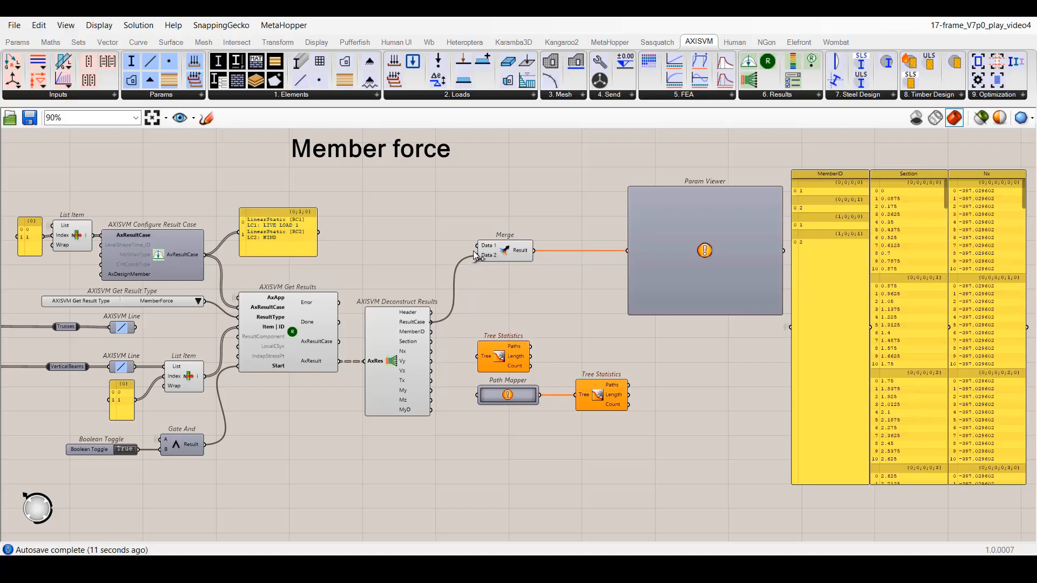
drag(456, 292, 477, 255)
drag(432, 341, 490, 260)
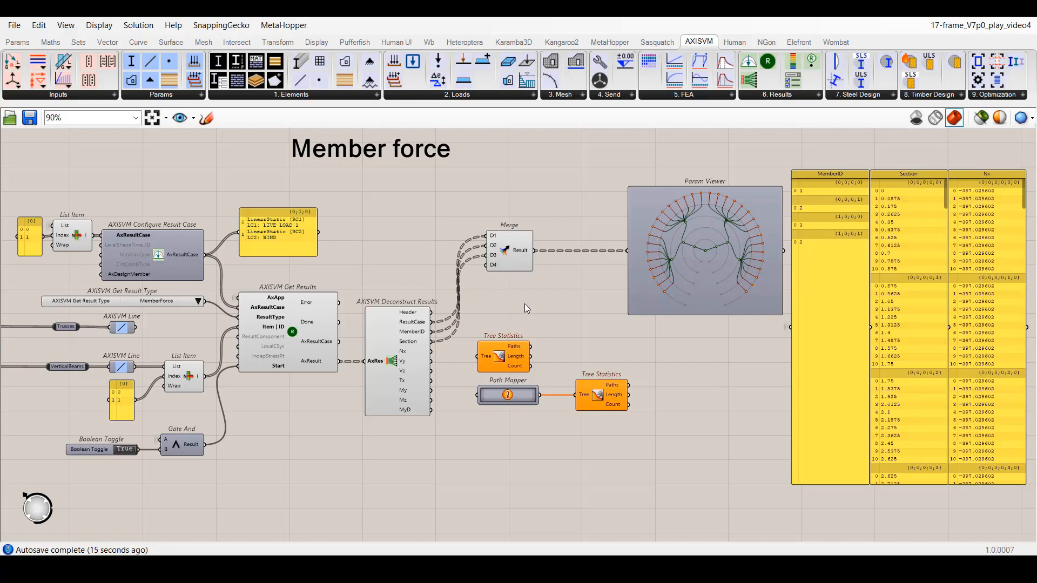
Connect the Section output to the first Tree Statistics component and examine its Paths and Length outputs.
drag(432, 343, 478, 357)
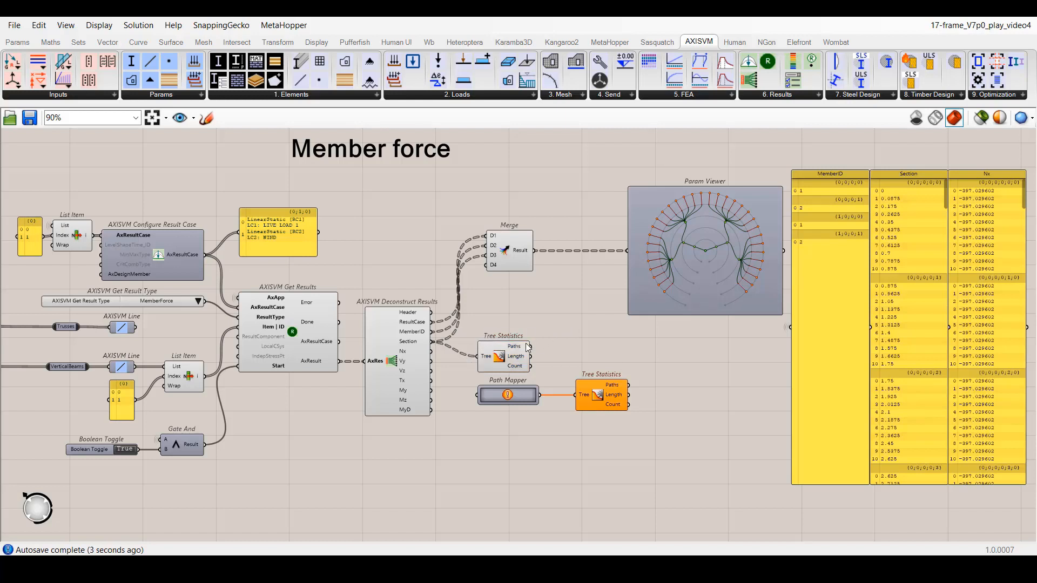
mouse_move(516, 349)
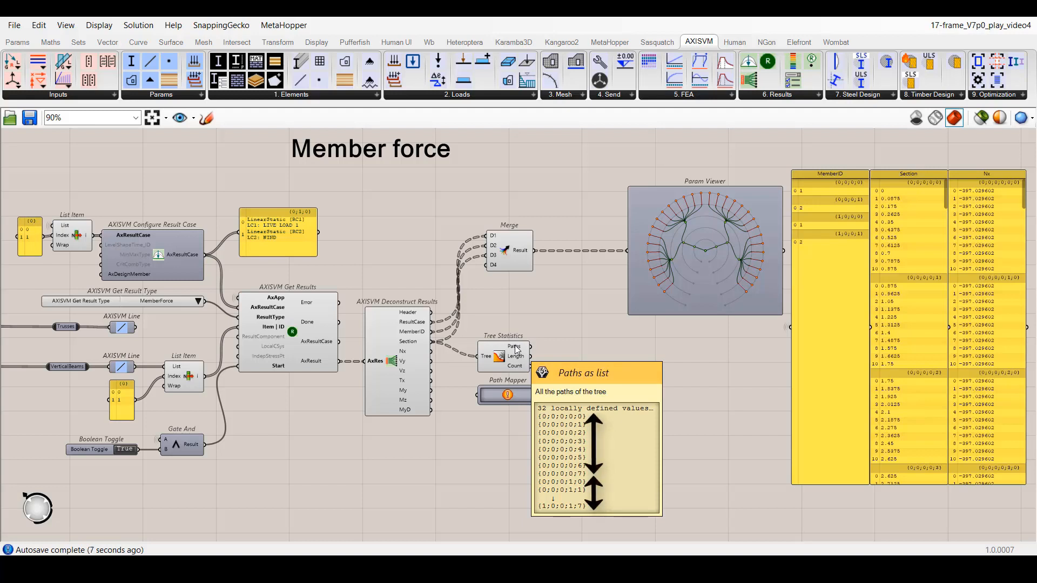
mouse_move(516, 359)
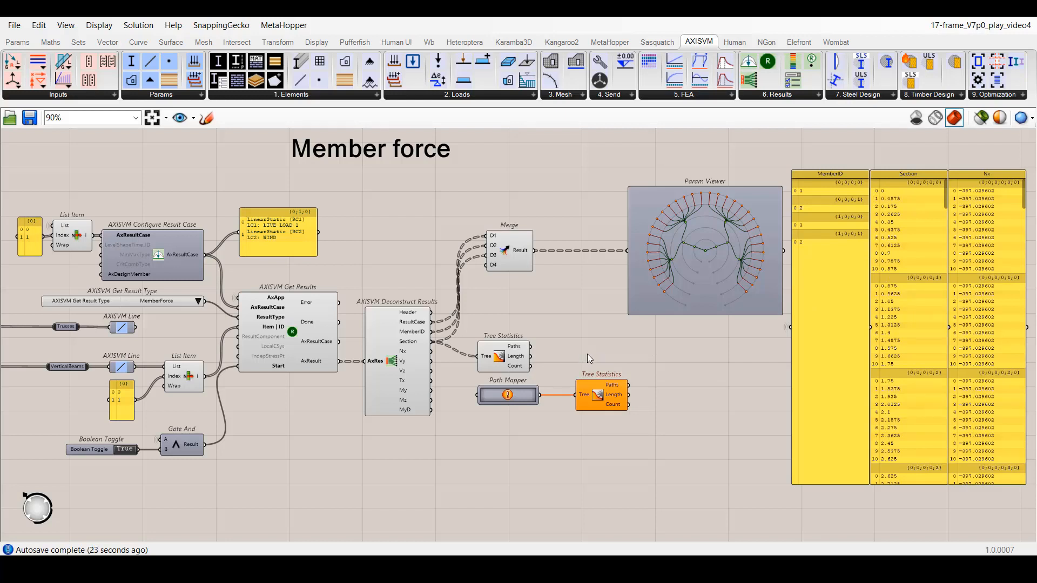
Feed the Section output into the Path Mapper and map the paths from {A;B;C;D;E} to {A;B;C;D}.
drag(432, 341, 476, 394)
right_click(509, 396)
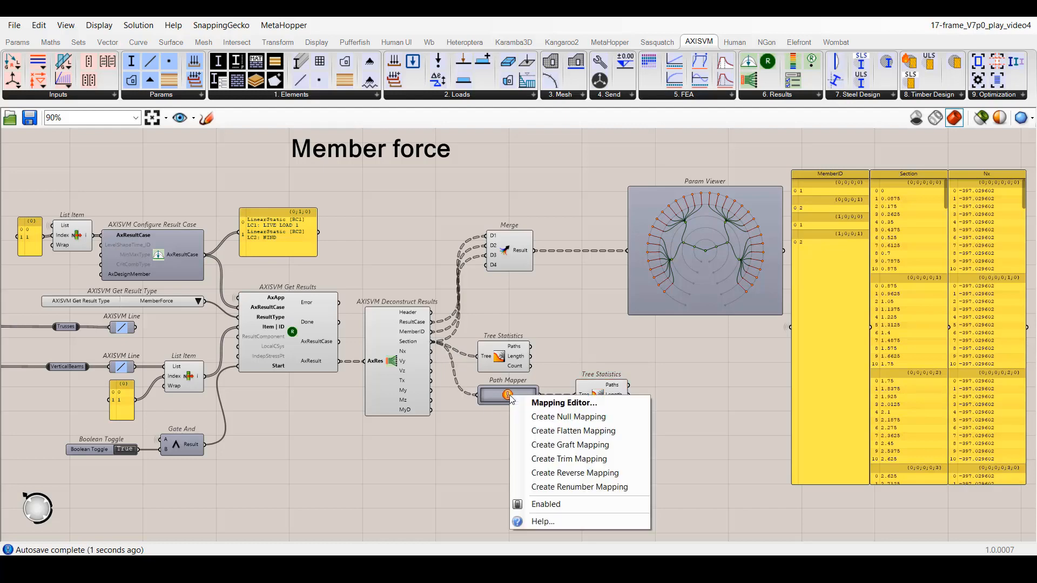
click(529, 417)
double_click(508, 401)
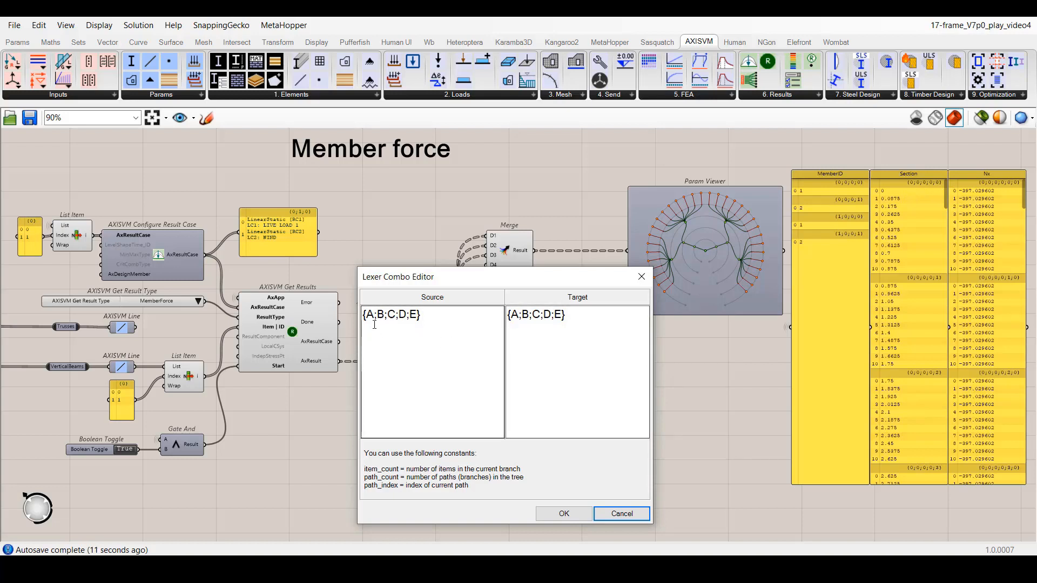
click(583, 329)
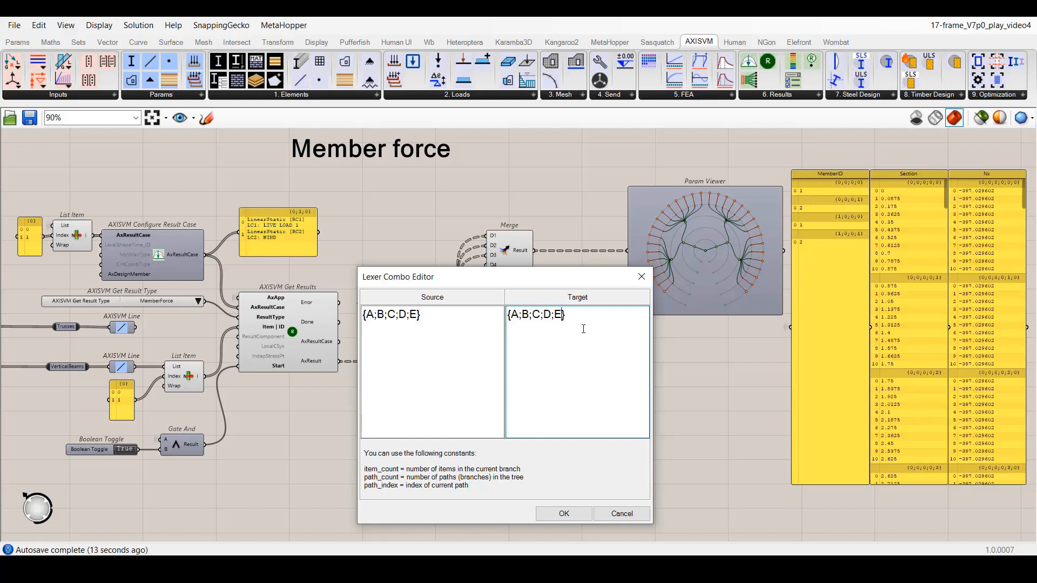
key(BackSpace)
key(BackSpace)
click(562, 514)
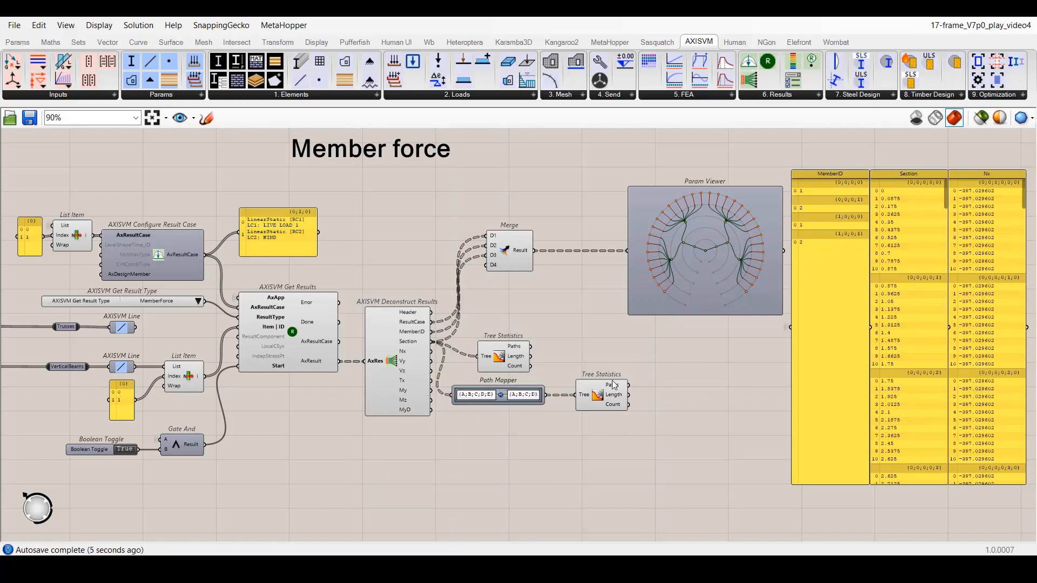
Check the mapped paths and add a panel connected to the Length output of the Tree Statistics after the Path Mapper.
mouse_move(613, 382)
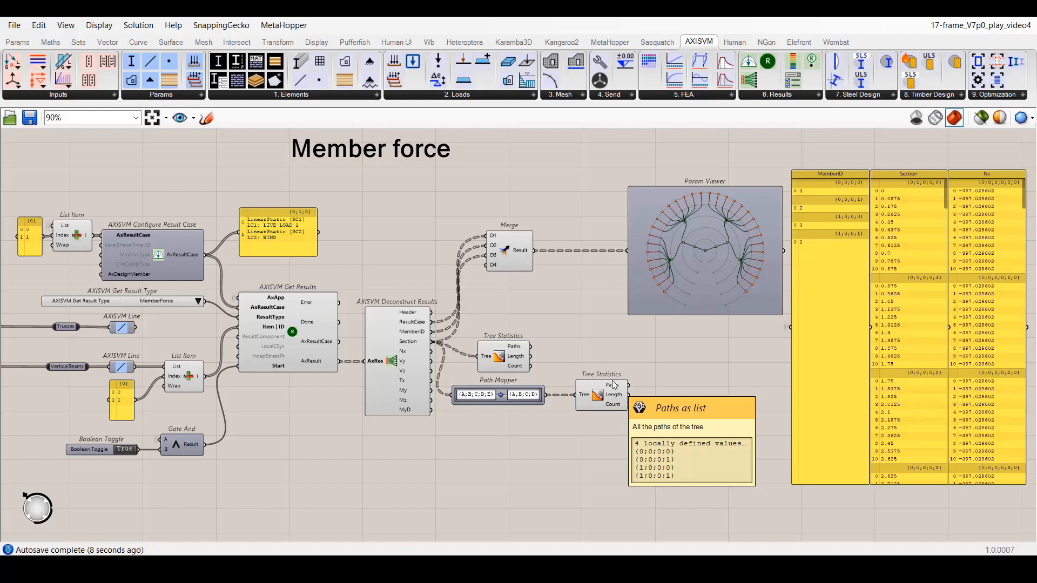
double_click(647, 441)
text(//)
key(Return)
drag(645, 457, 675, 458)
drag(628, 395, 673, 474)
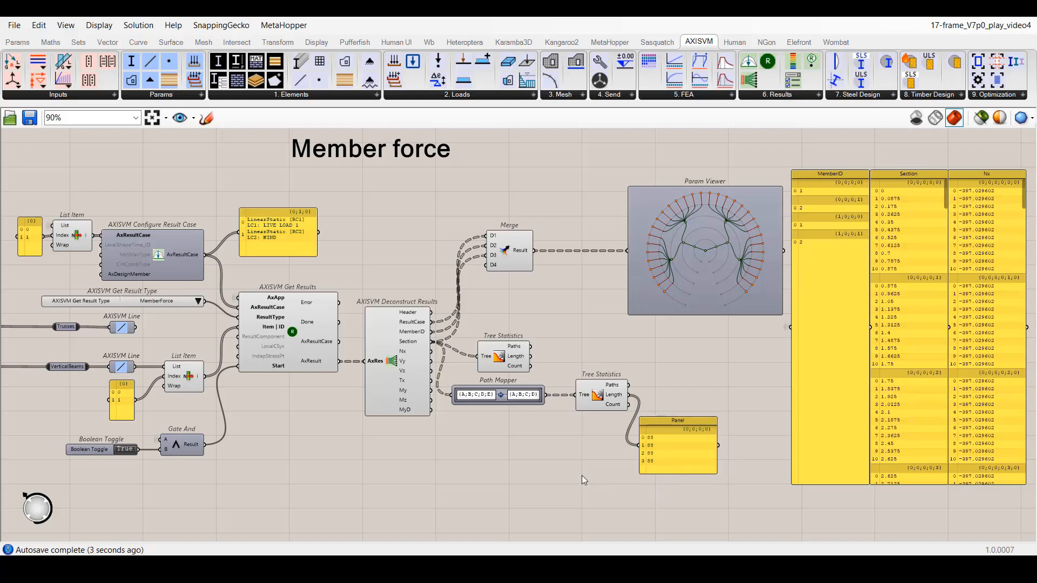
Add a Repeat Data component fed by MemberID and the mapped tree's Length output, and delete the Tree Statistics connected directly to Section.
double_click(691, 387)
text(repe)
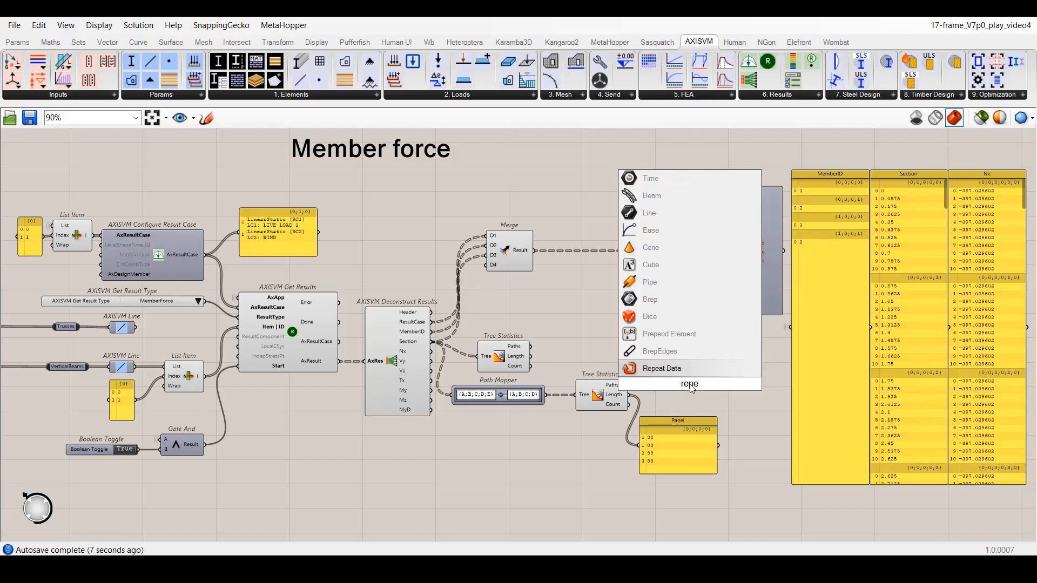
key(Return)
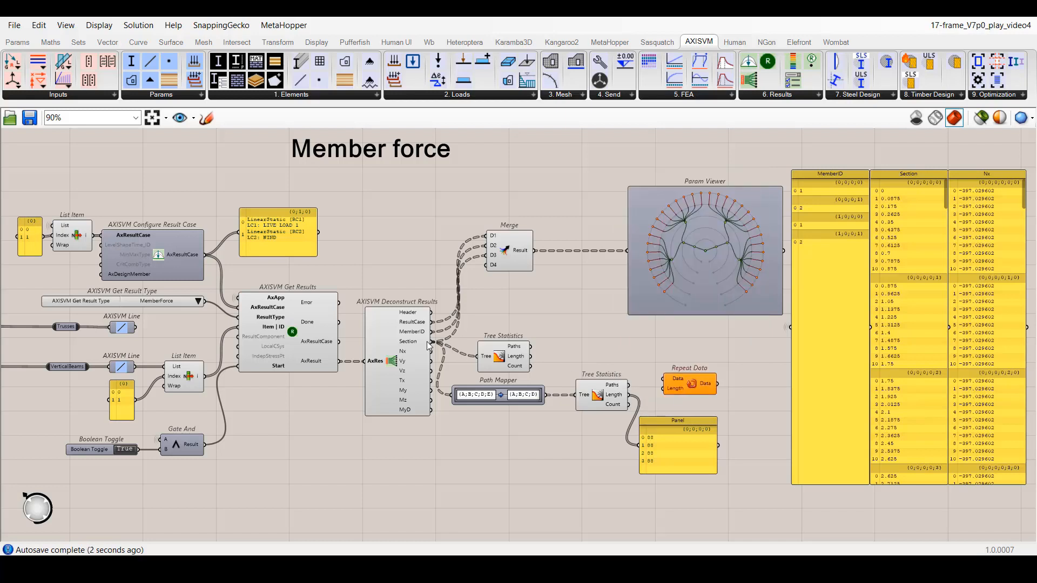
drag(432, 332, 665, 380)
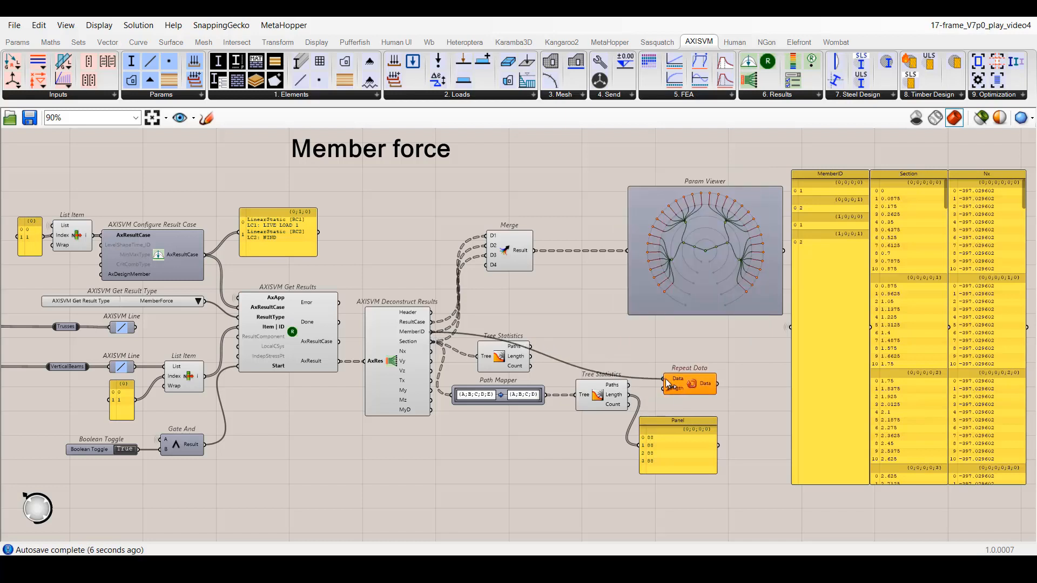
click(520, 365)
key(Delete)
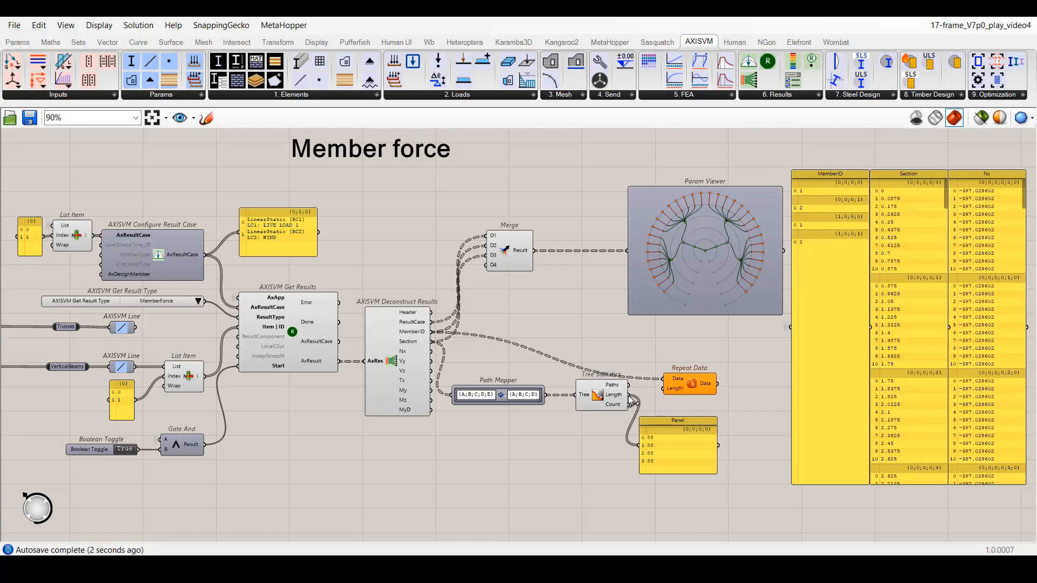
drag(627, 395, 665, 389)
Graft the Length input of Repeat Data and replace the MemberID panel's source with the repeated data.
mouse_move(680, 384)
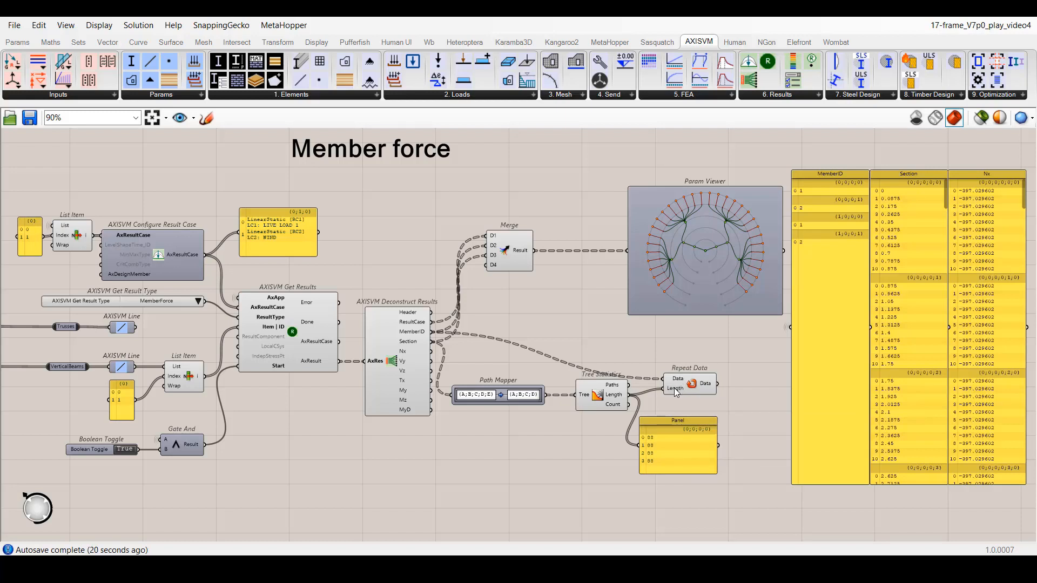
right_click(675, 390)
click(685, 413)
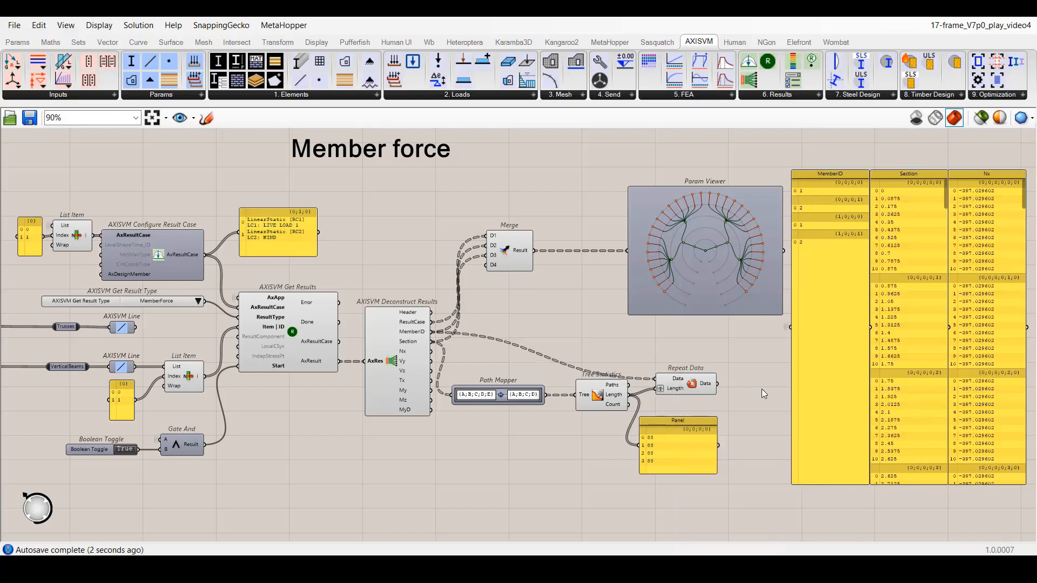
right_click(798, 329)
click(956, 322)
drag(719, 384, 790, 329)
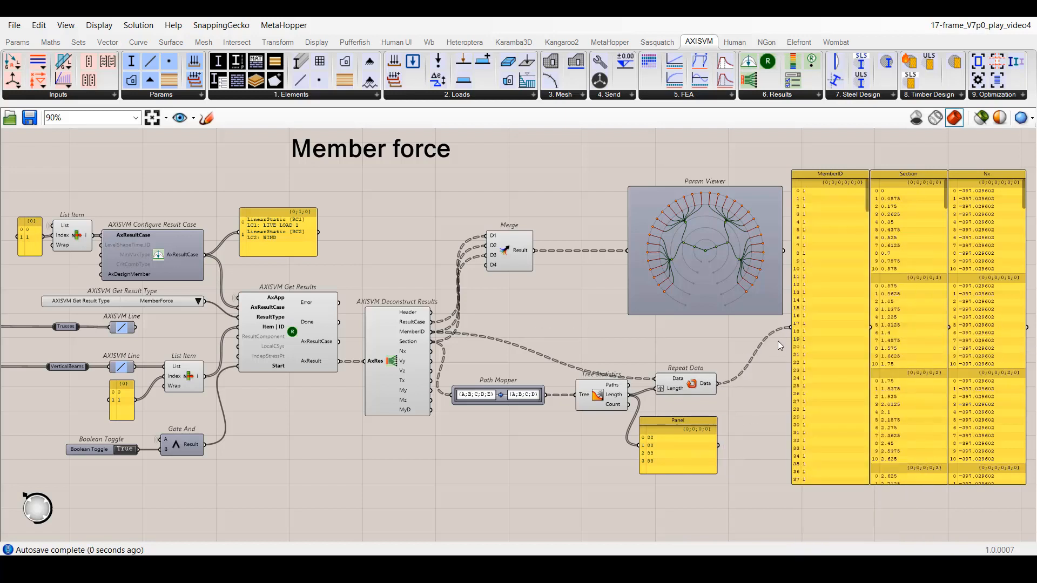
drag(864, 213, 851, 417)
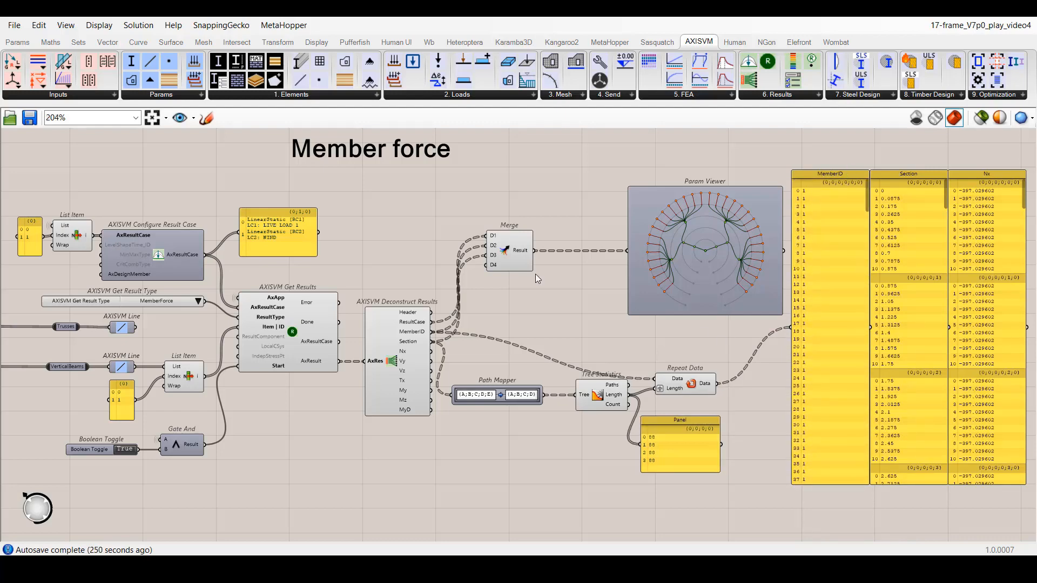
In the memberStress view, connect AxResult to Deconstruct Results and match its outputs to the result type.
click(180, 118)
click(212, 525)
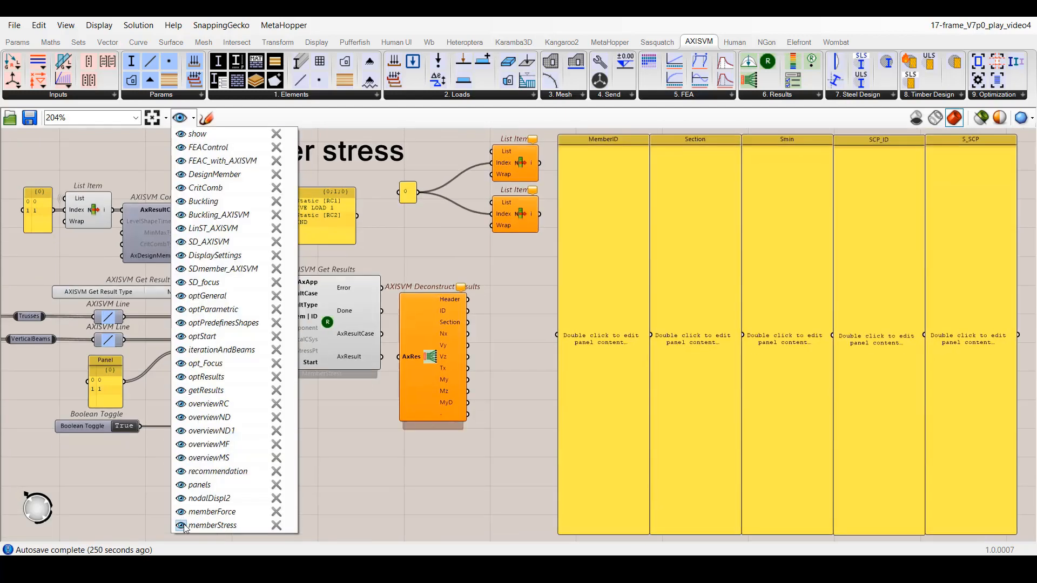
click(347, 476)
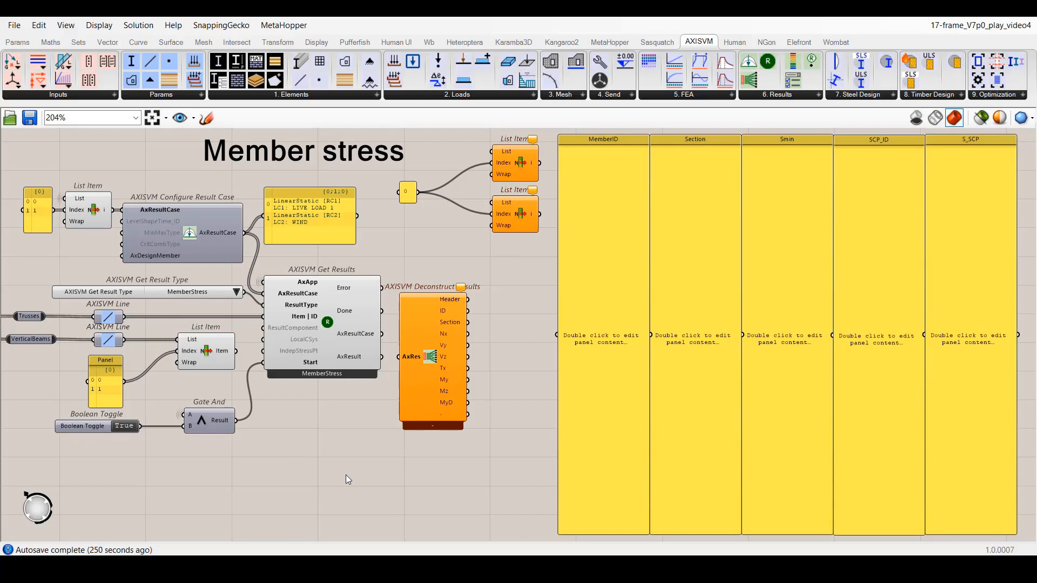
drag(382, 357, 398, 357)
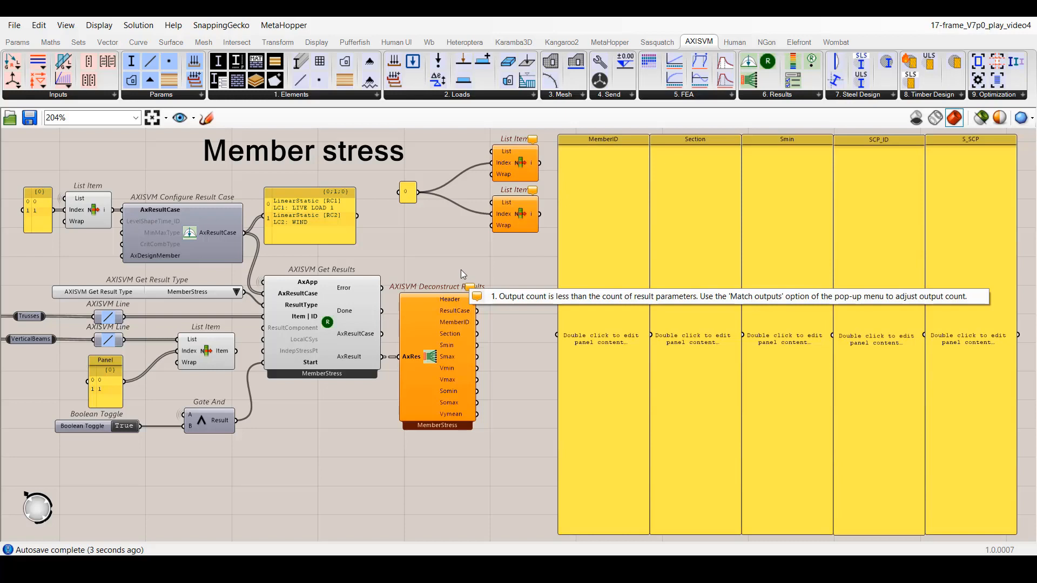
right_click(430, 363)
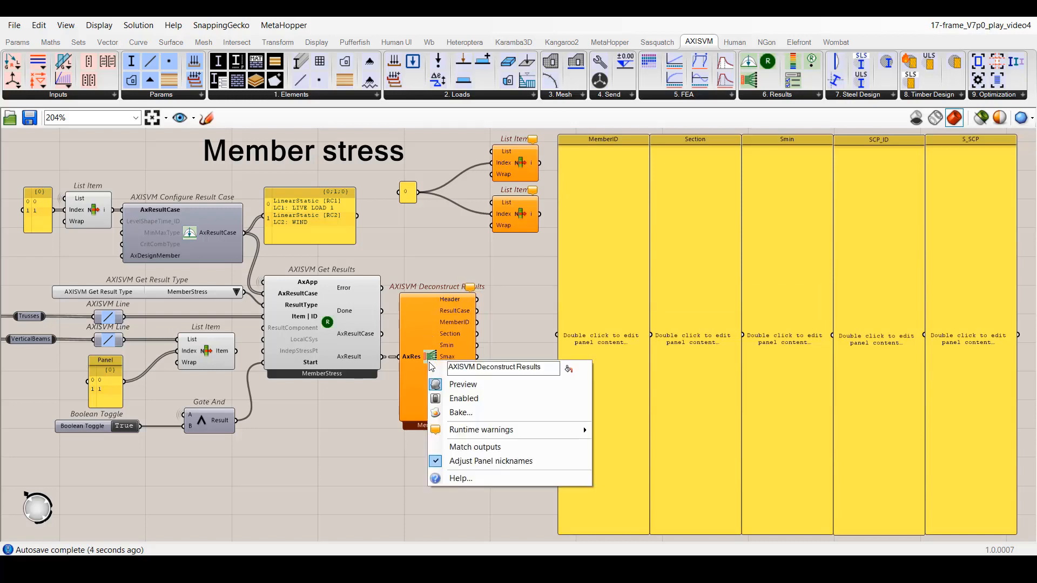
click(467, 453)
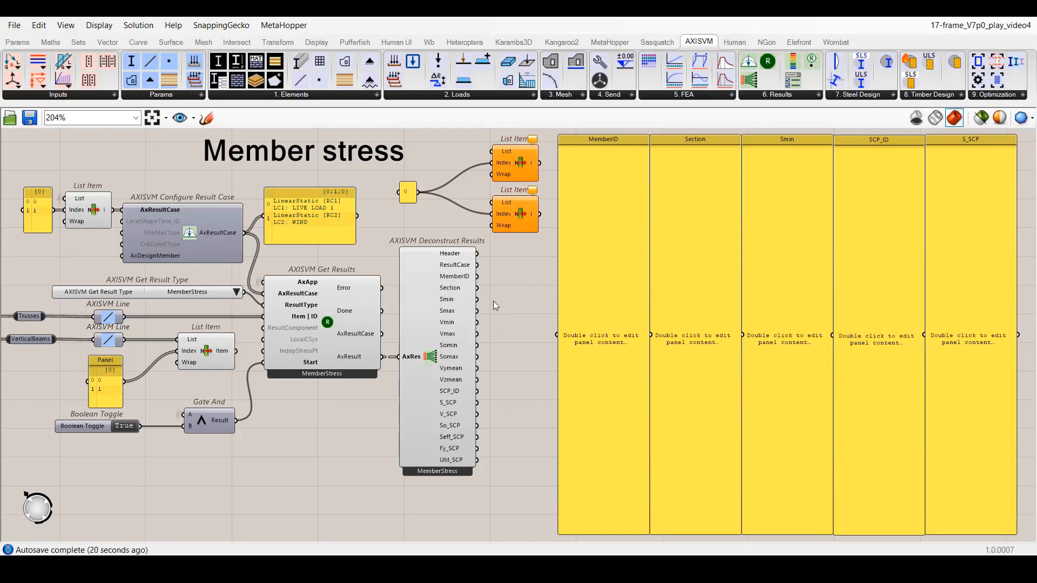
Wire MemberID, Section, Smin, SCP_ID and S_SCP to their panels, and feed Item | ID from the vertical beams' List Item.
drag(479, 276, 557, 335)
drag(478, 288, 650, 335)
drag(478, 300, 743, 335)
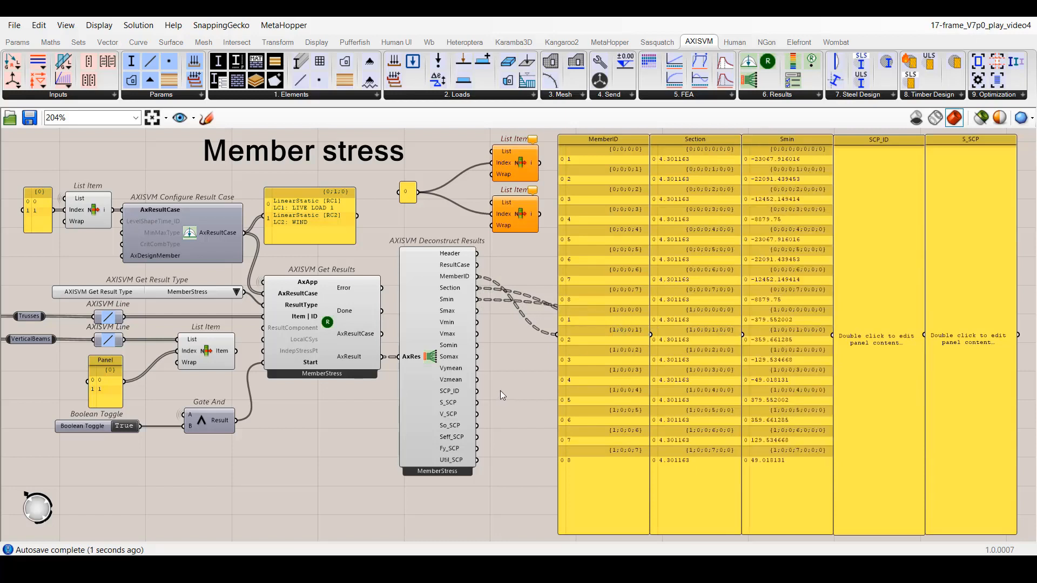
drag(478, 391, 925, 334)
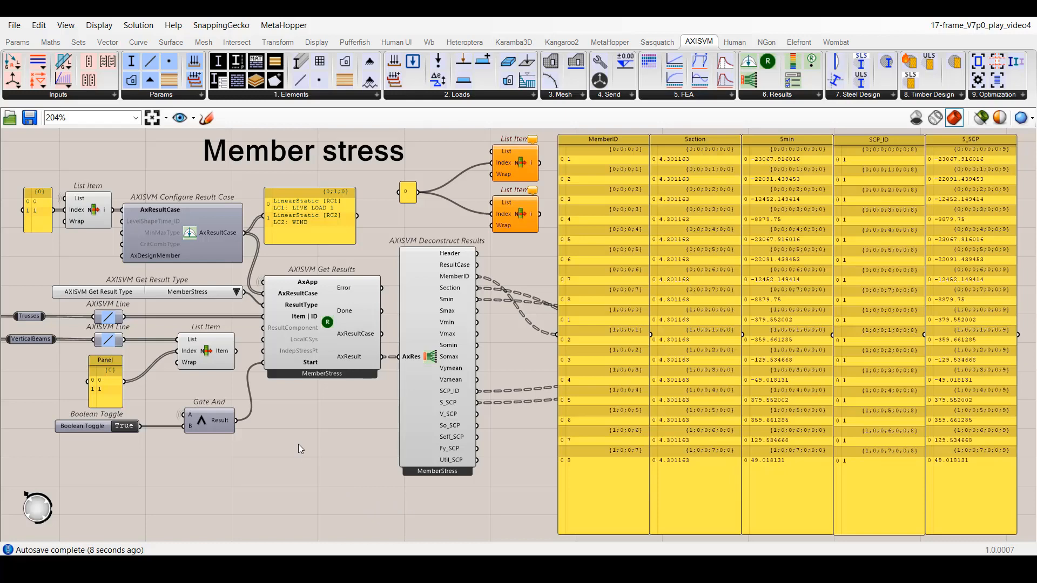
shift+drag(236, 351, 268, 320)
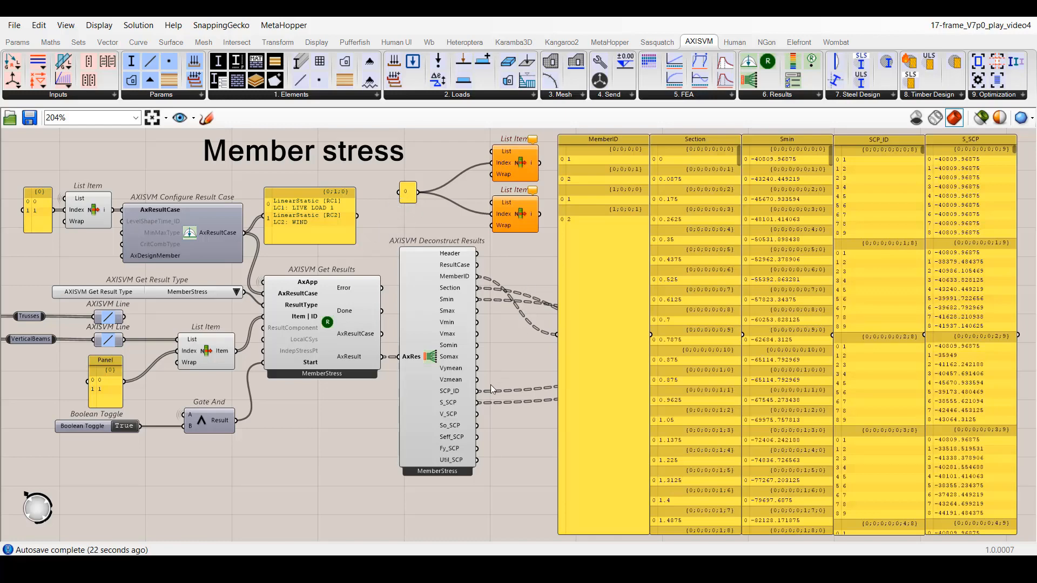
Route SCP_ID and S_SCP through the two List Item components with index 0 into the SCP_ID and S_SCP panels.
drag(478, 390, 493, 152)
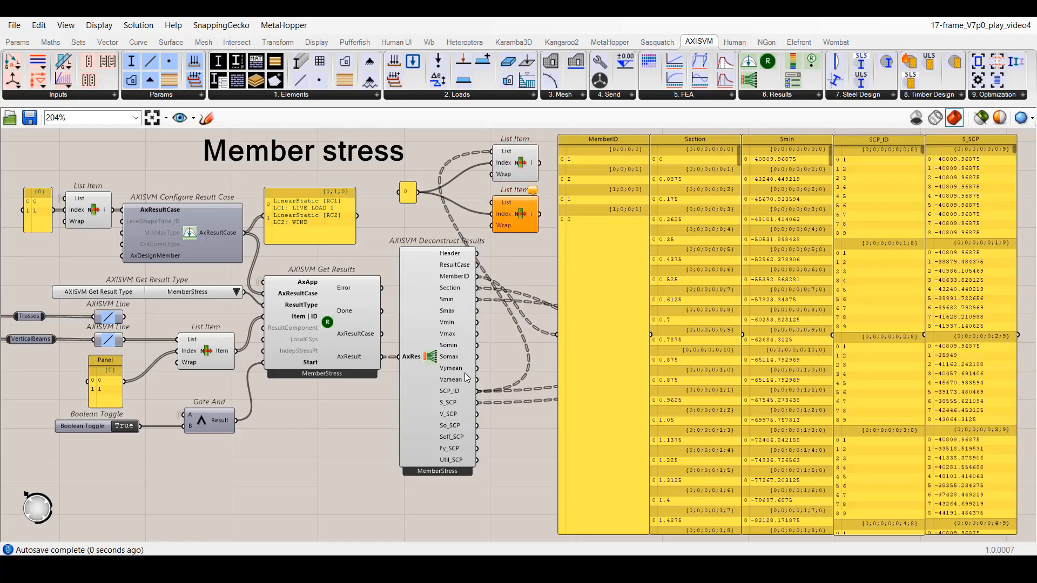
drag(485, 367, 494, 203)
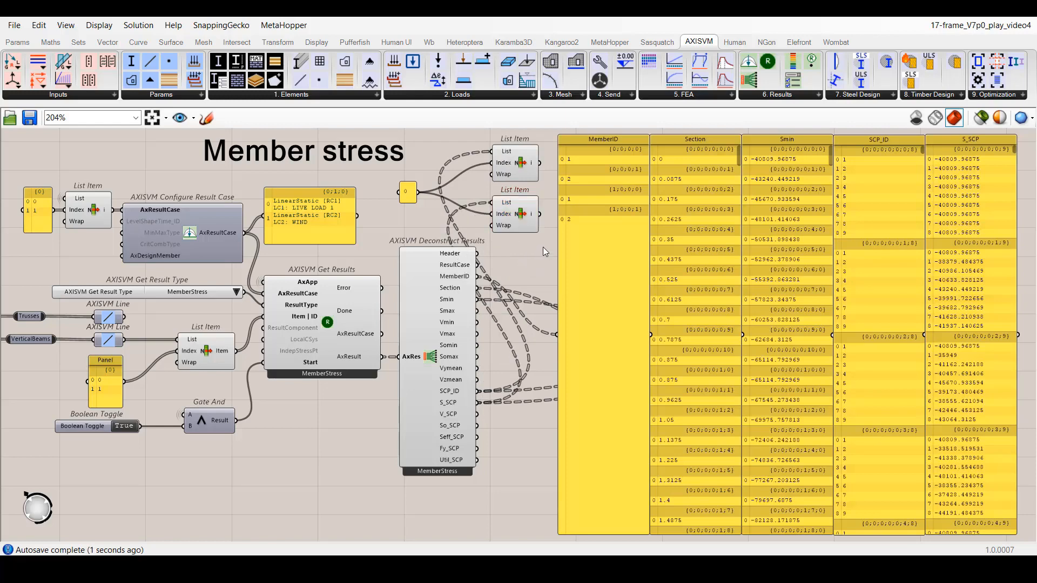
drag(539, 163, 833, 335)
drag(539, 214, 925, 335)
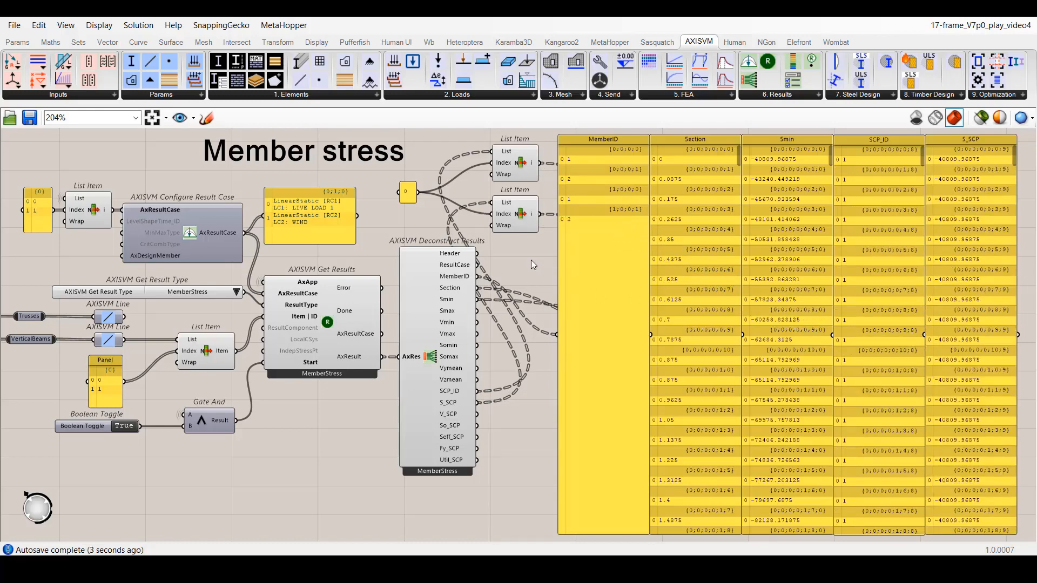
Go to the saved recommendation view to examine the suggested Grasshopper components.
click(197, 118)
click(181, 472)
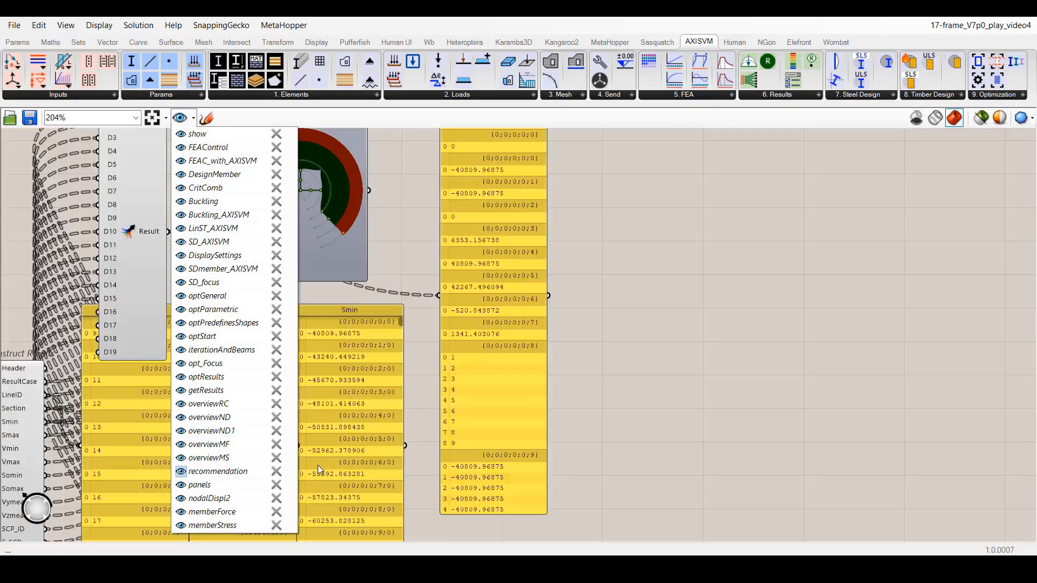
click(399, 481)
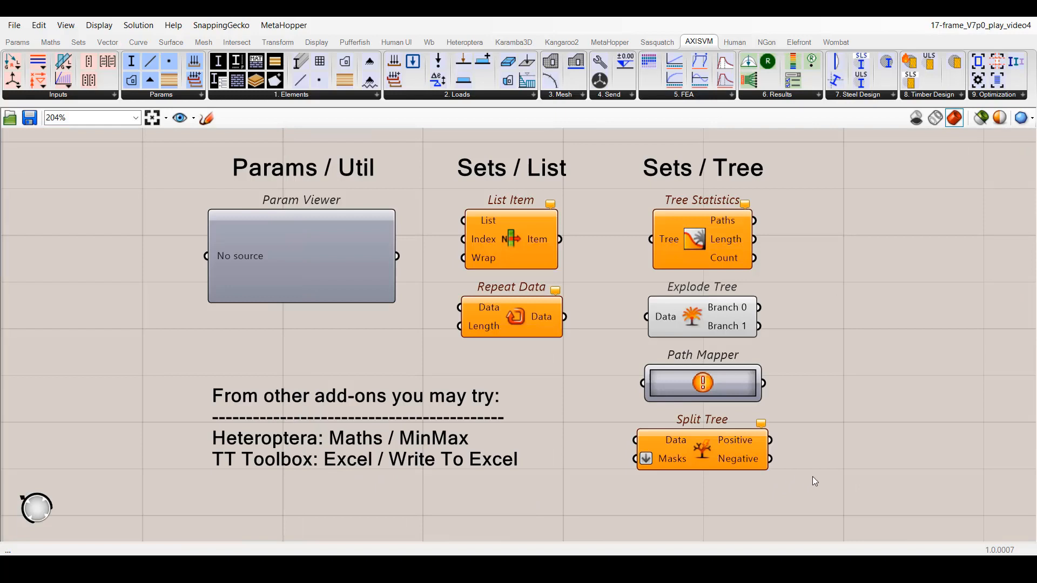
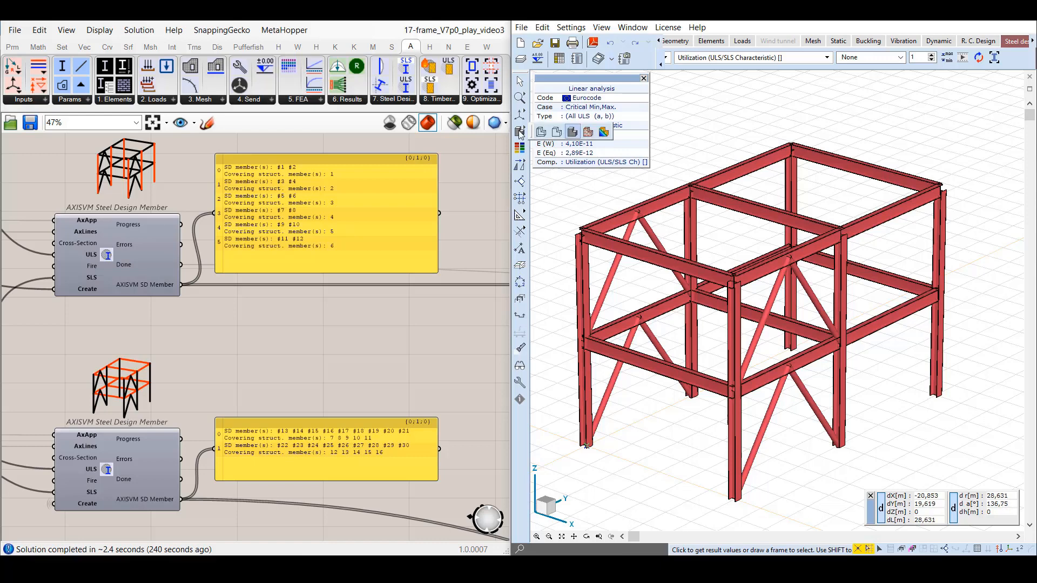
Switch the AxisVM model to wireframe display and show the ULS/SLS characteristic utilization as a filled diagram.
click(540, 132)
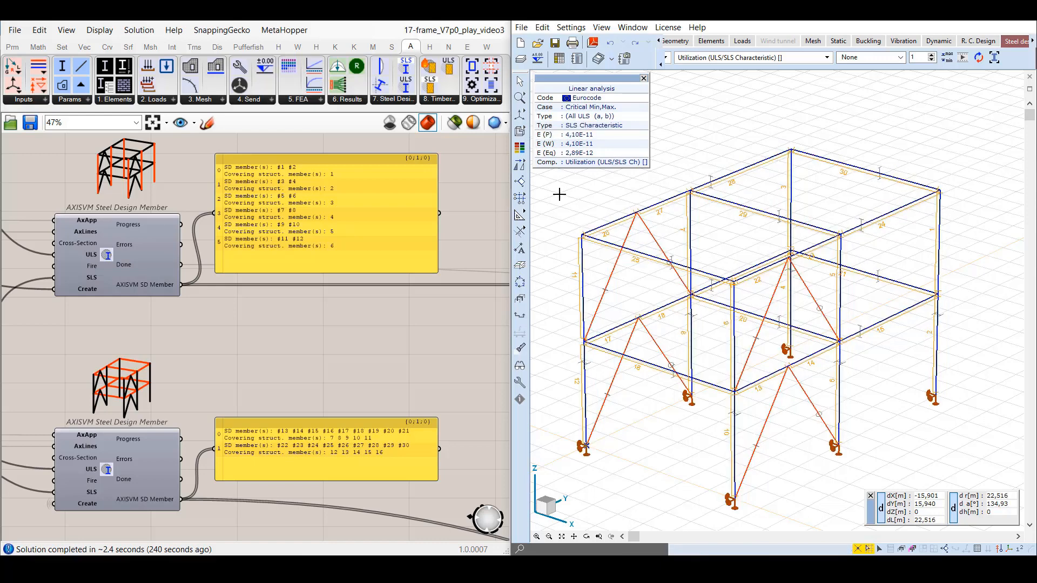
click(901, 58)
click(886, 78)
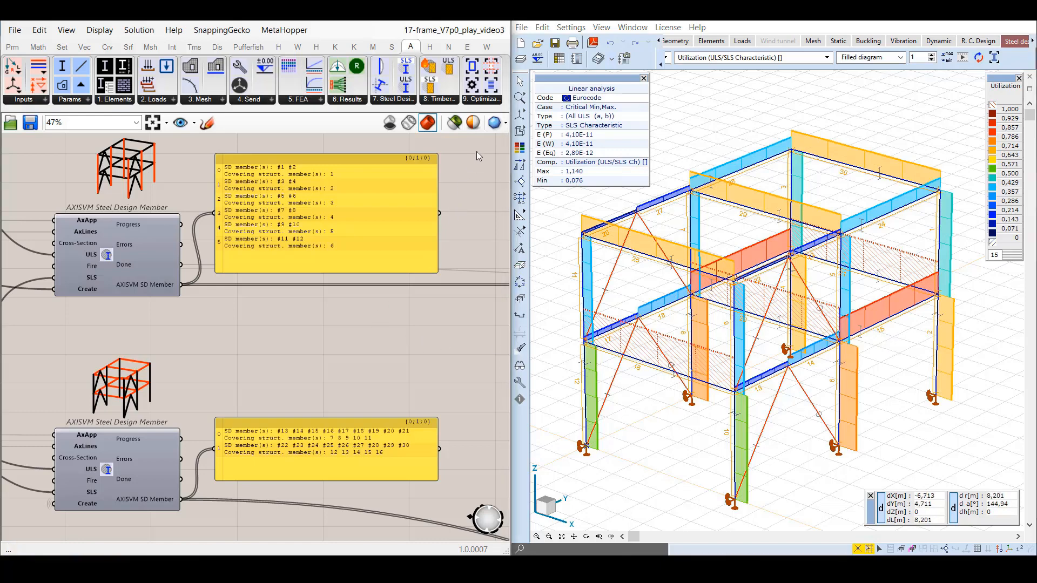
Look over the optimization components, then examine the objective options and General Settings inputs in the saved optGeneral view.
click(481, 101)
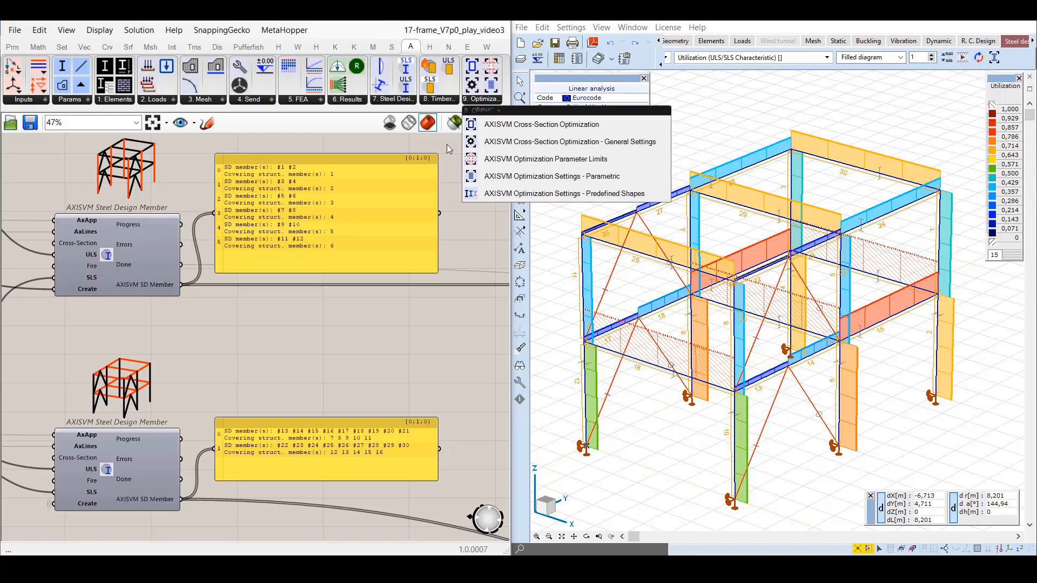
click(186, 125)
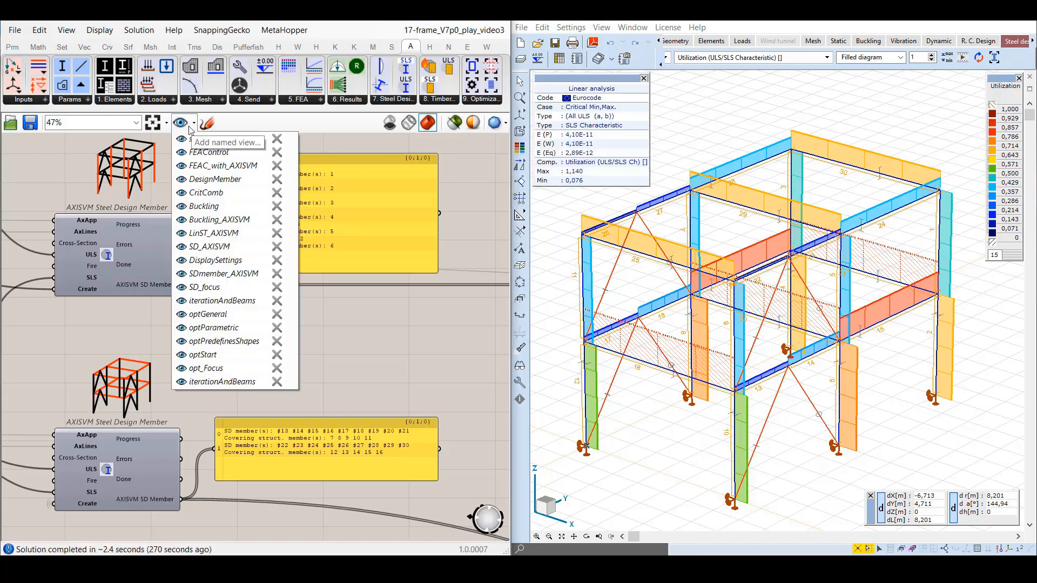
click(180, 312)
click(469, 248)
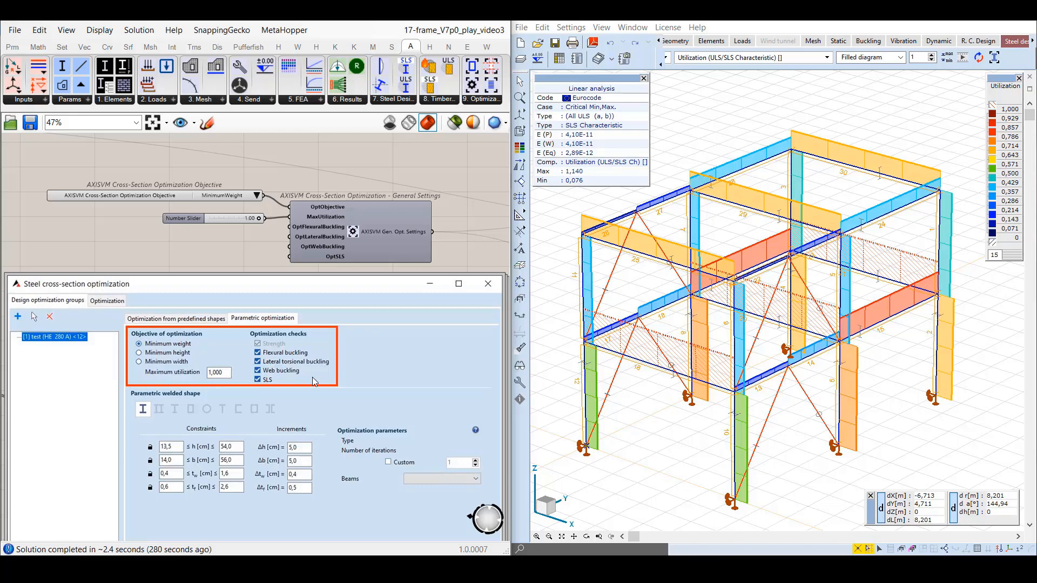
click(258, 195)
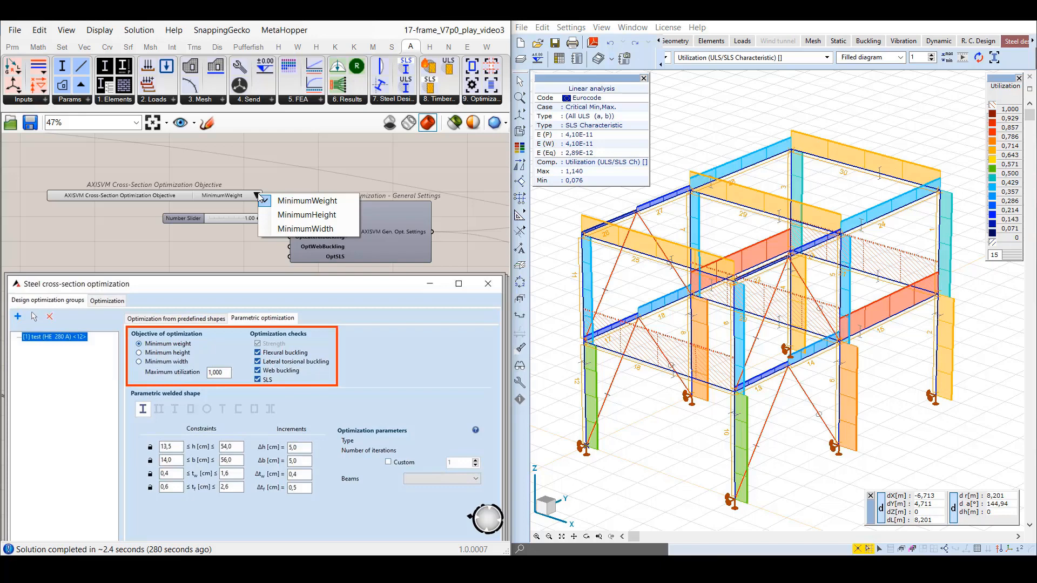
click(260, 180)
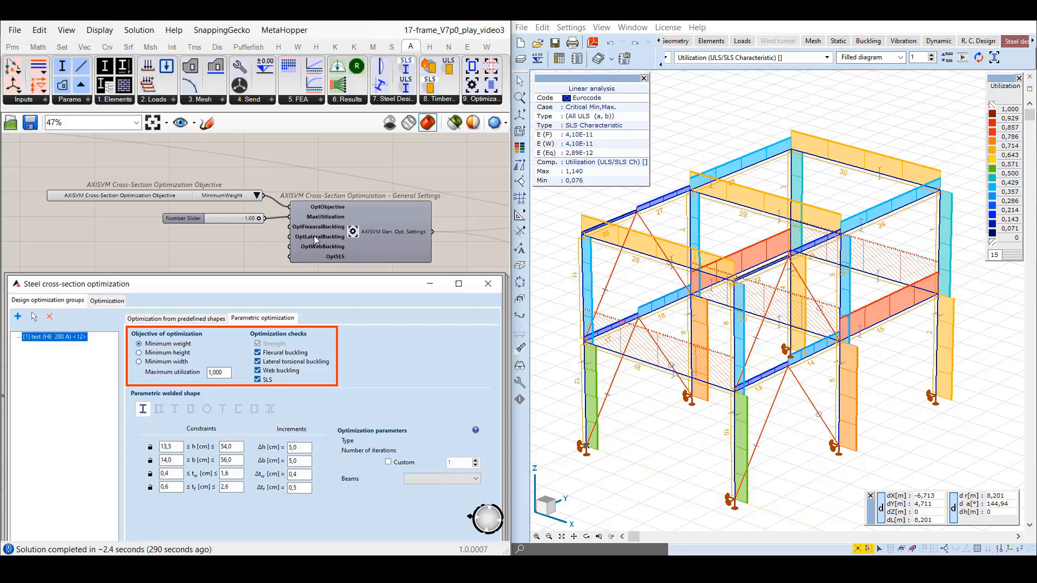
mouse_move(322, 226)
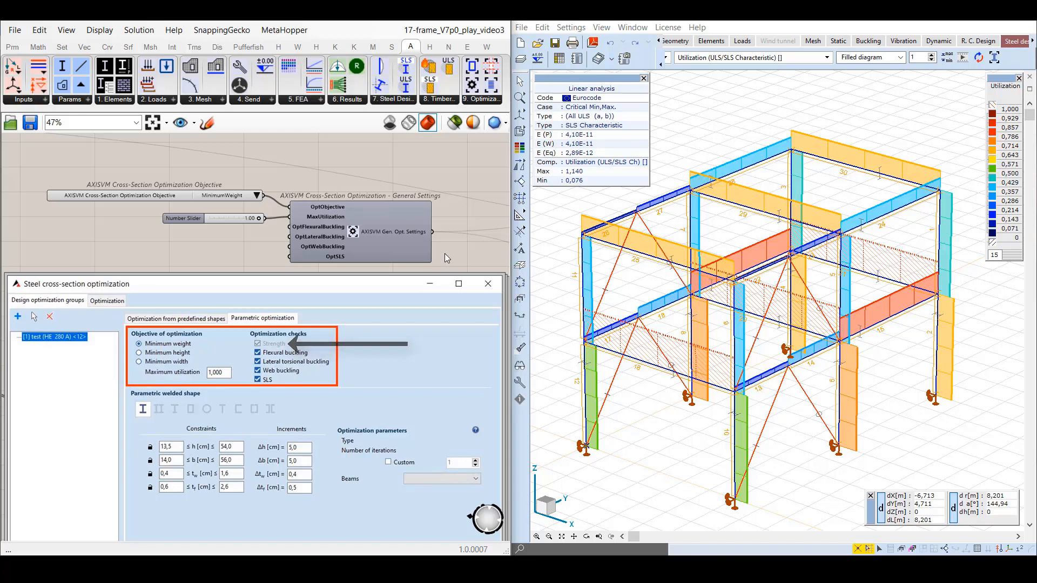
In the optParametric view, wire h and b from Deconstruct Cross-Section to the matching inputs of Optimization Settings - Parametric.
click(194, 124)
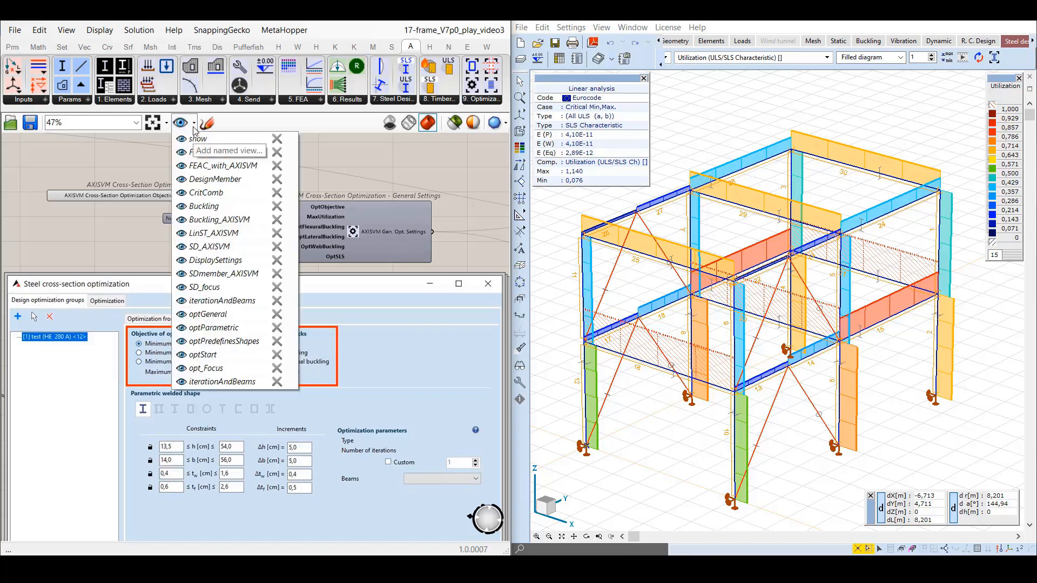
click(182, 329)
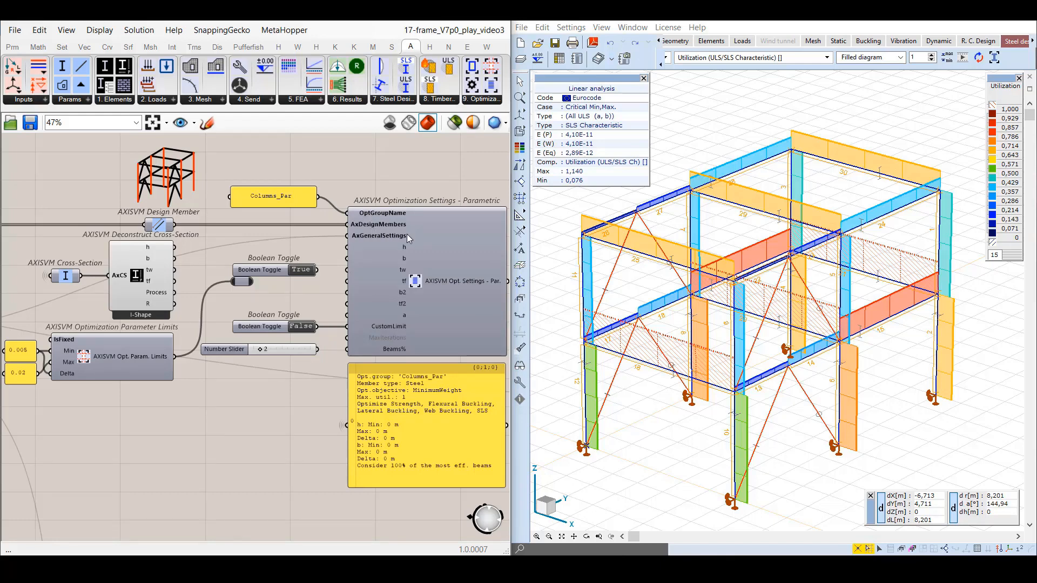
mouse_move(407, 236)
click(73, 278)
drag(176, 248, 347, 248)
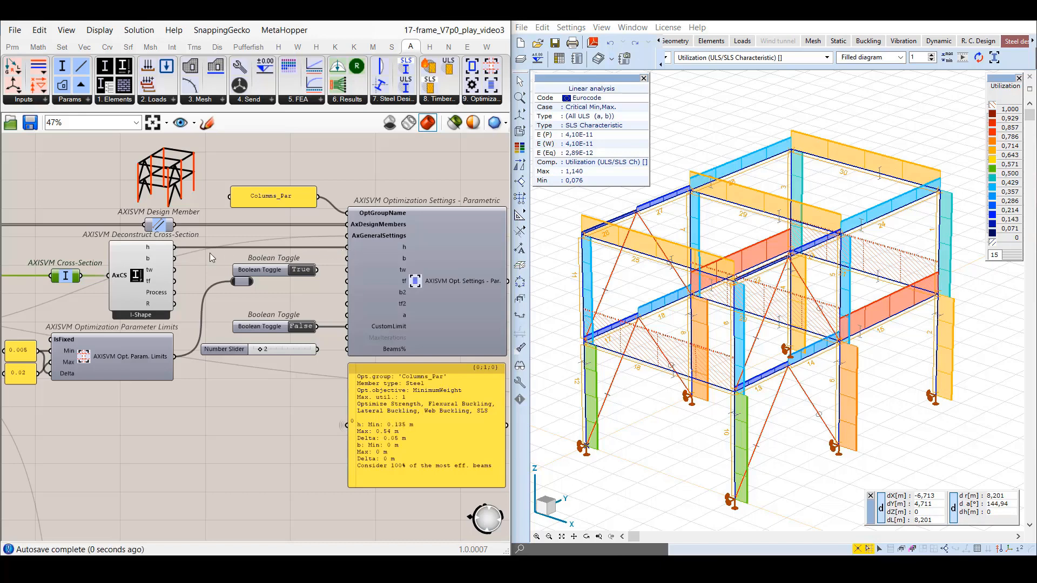
drag(175, 260, 346, 262)
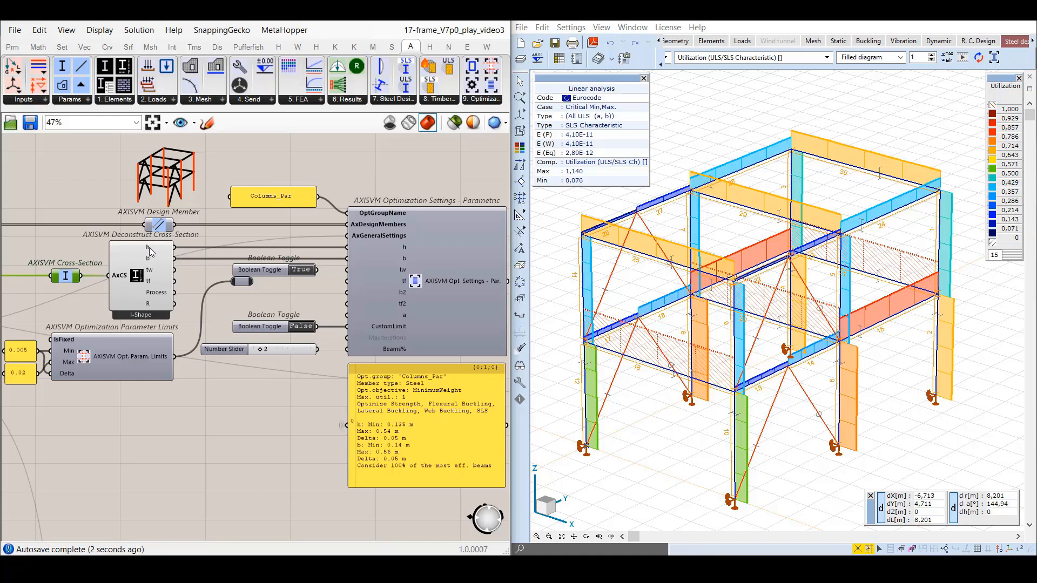
Wire the True Boolean Toggle to tw and the Optimization Parameter Limits relay to tf, and enlarge the settings output panel.
mouse_move(152, 249)
mouse_move(406, 248)
drag(317, 269, 346, 271)
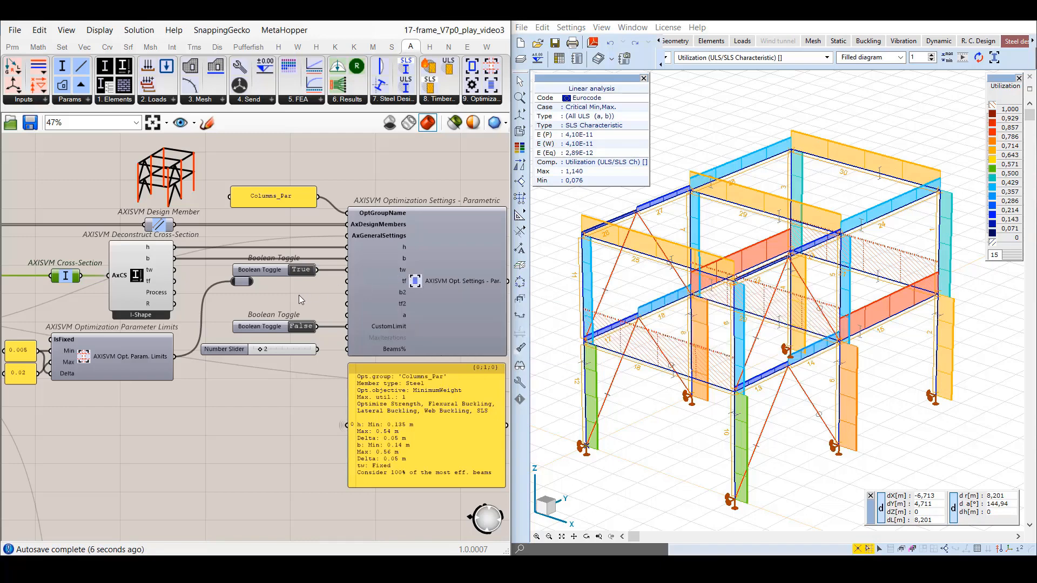
click(129, 344)
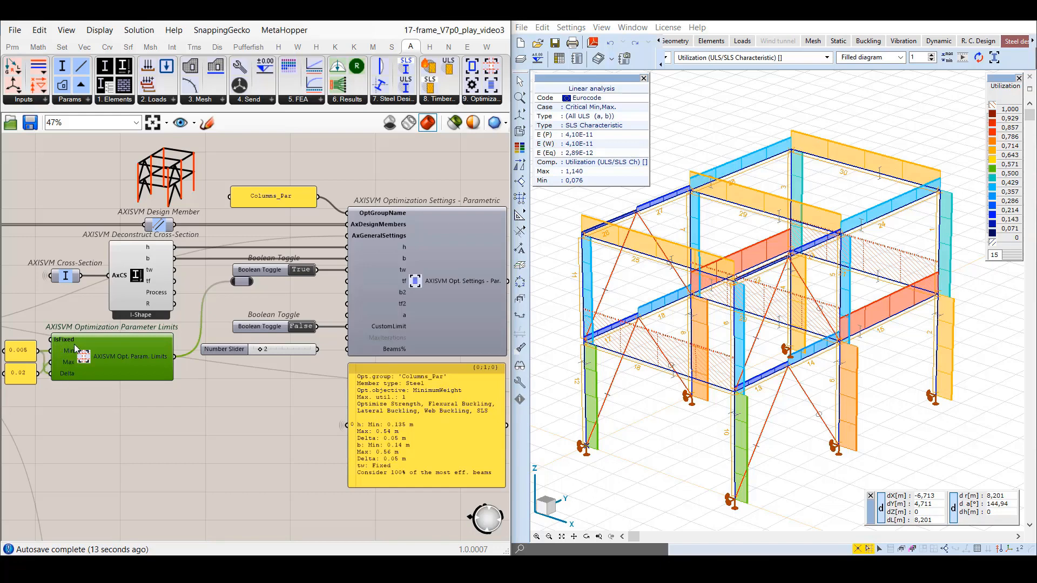
click(163, 386)
drag(252, 282, 351, 288)
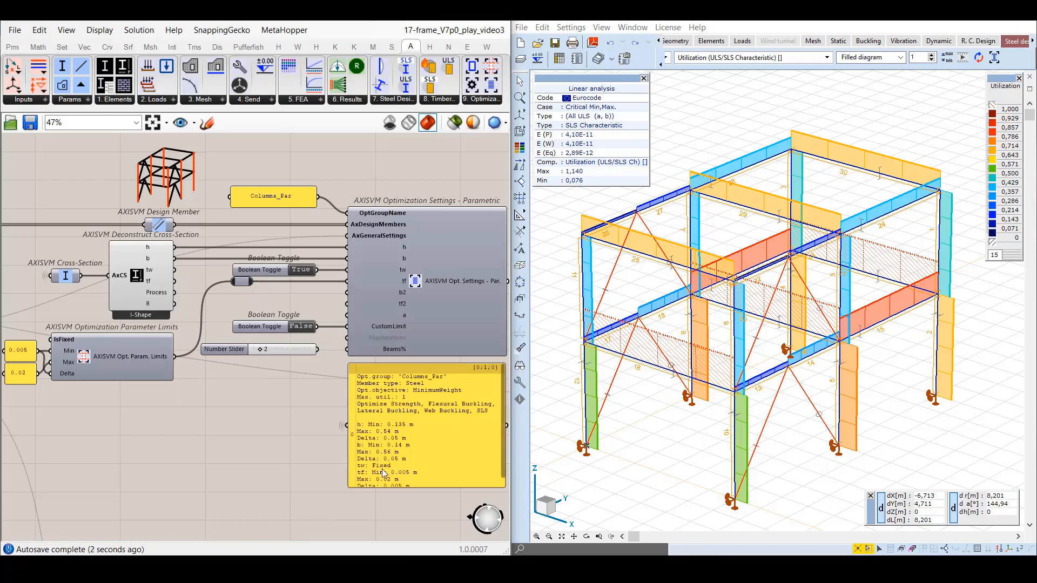
mouse_move(391, 488)
mouse_down()
mouse_move(391, 519)
mouse_move(391, 503)
mouse_up()
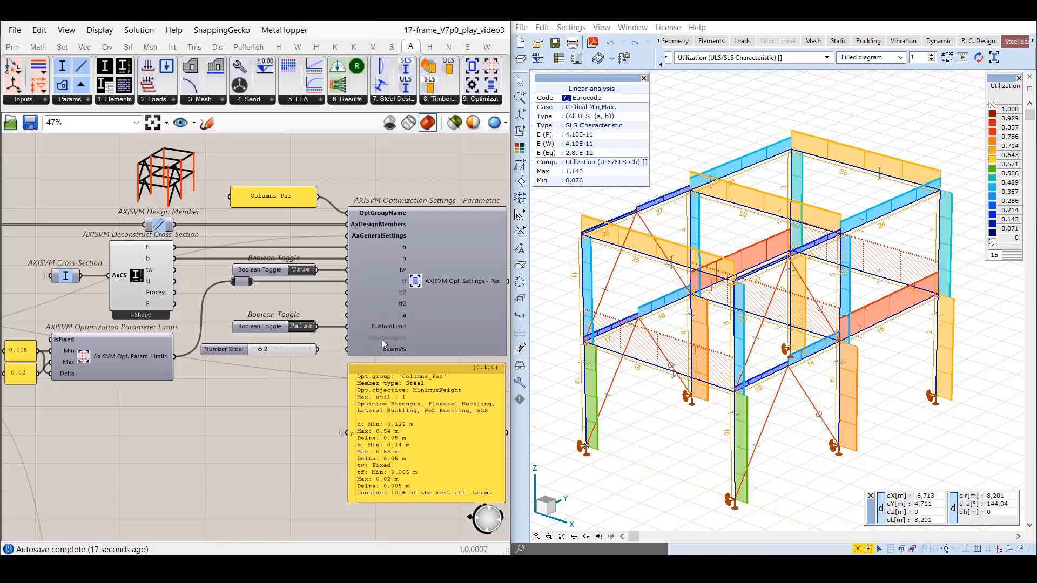
Give the Number Slider the expression x*10, set it to 90, and feed it into the Beams% input.
mouse_move(390, 353)
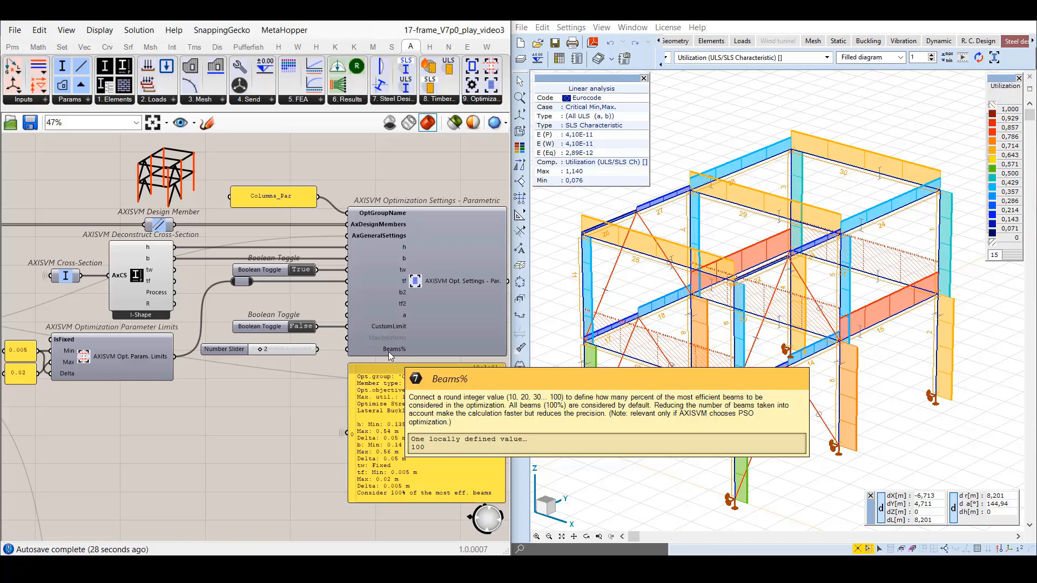
right_click(281, 349)
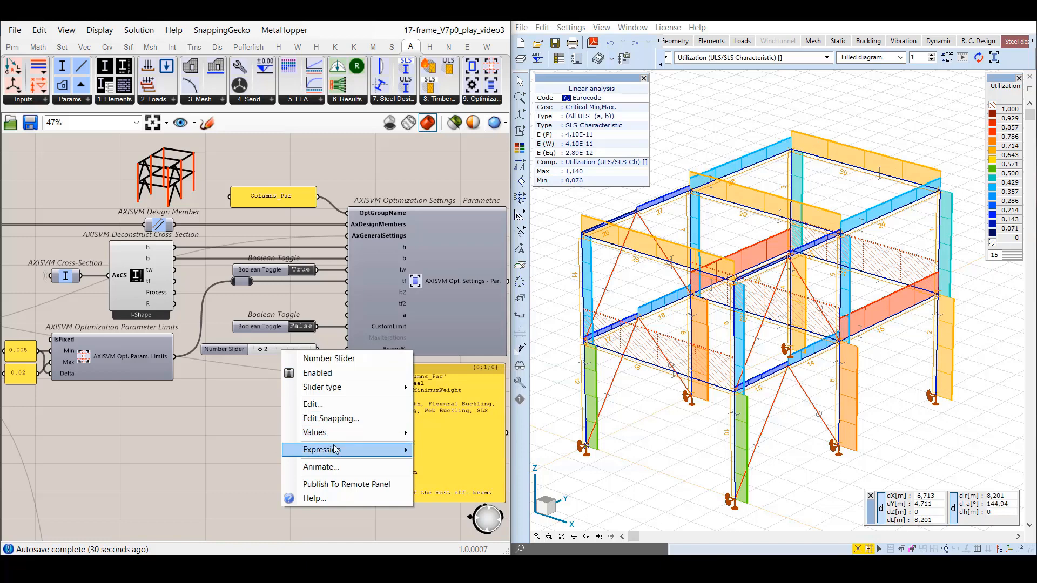
mouse_move(335, 450)
click(455, 464)
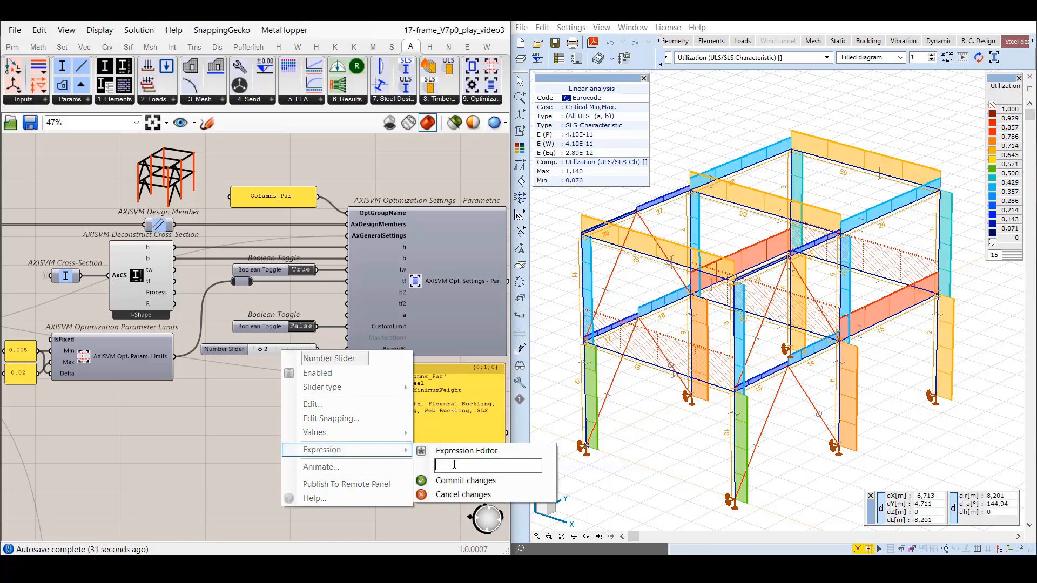
text(x*10)
click(483, 481)
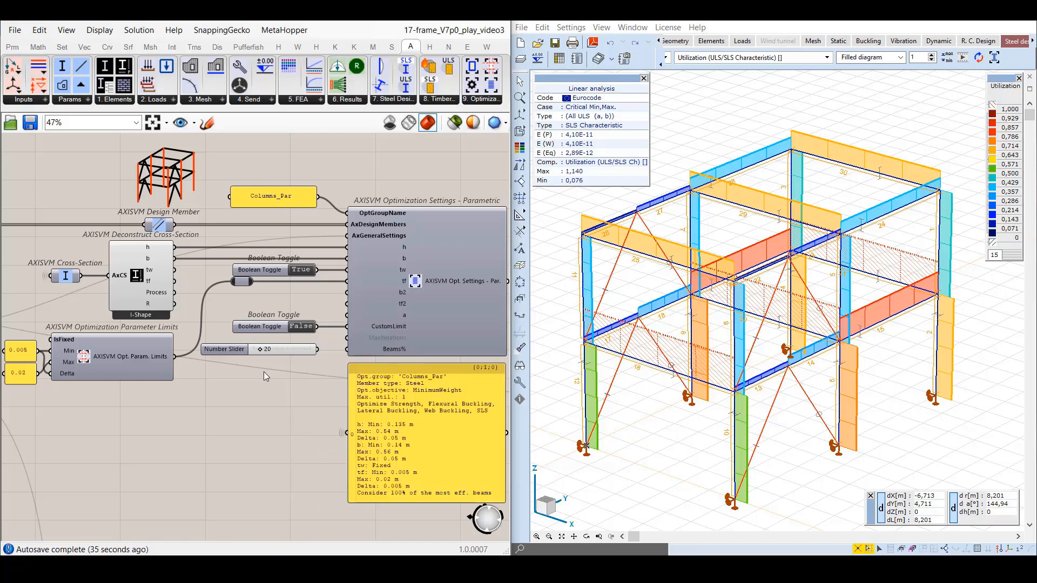
drag(260, 351, 304, 351)
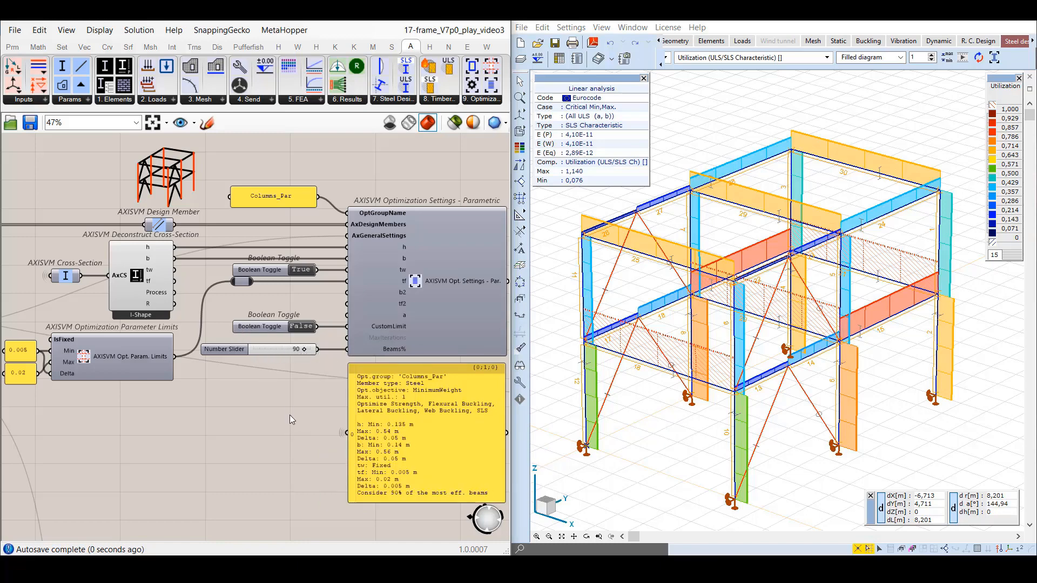
Maximize the Grasshopper window and examine the general and parametric optimization settings together in the saved iterationAndBeams view.
double_click(461, 23)
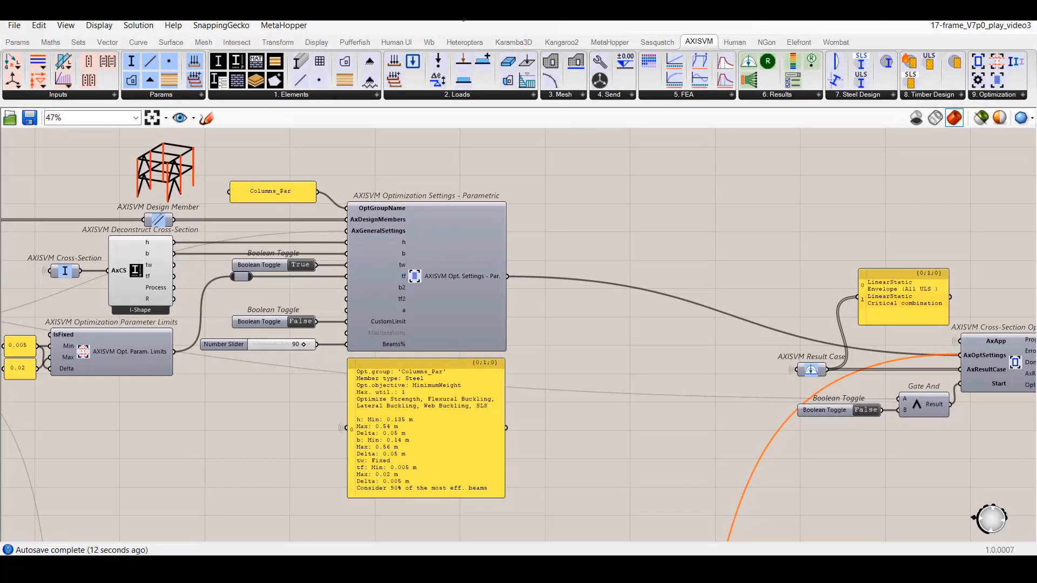
click(193, 119)
click(187, 377)
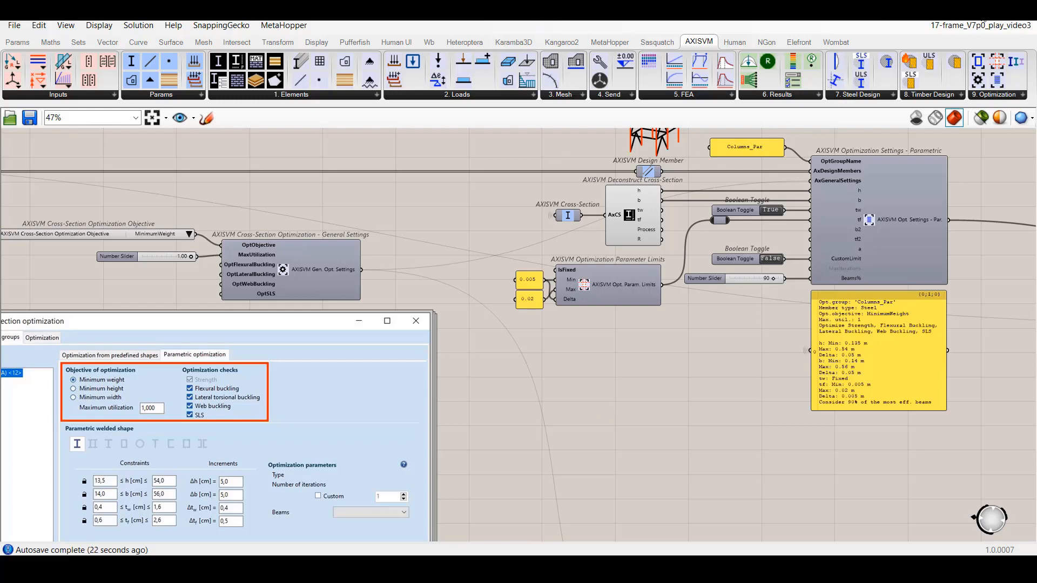
Restore the side-by-side window, return to the optParametric view, and replace the tf input's source with the True Boolean Toggle.
click(981, 13)
click(193, 123)
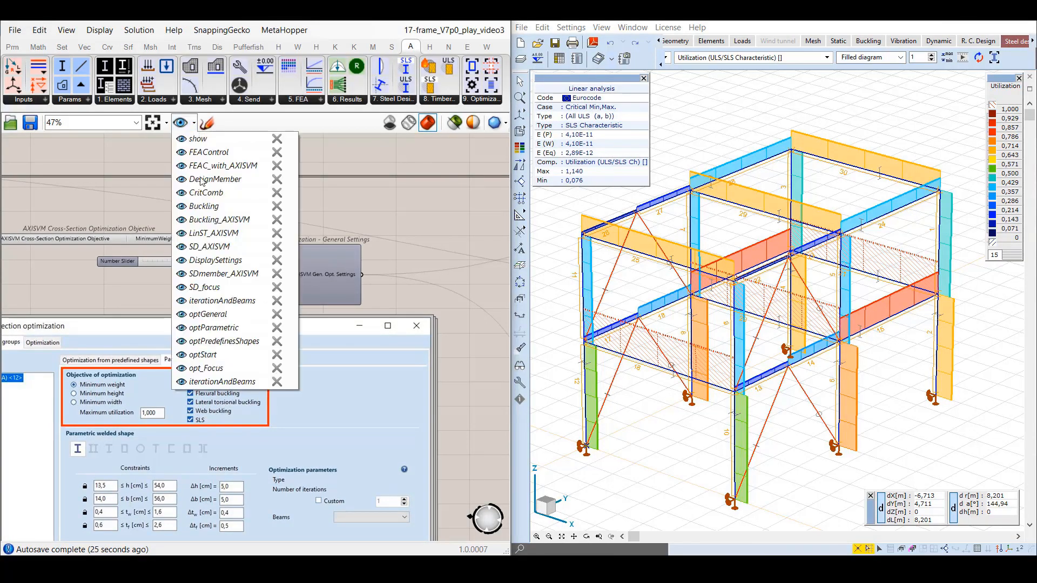
click(209, 330)
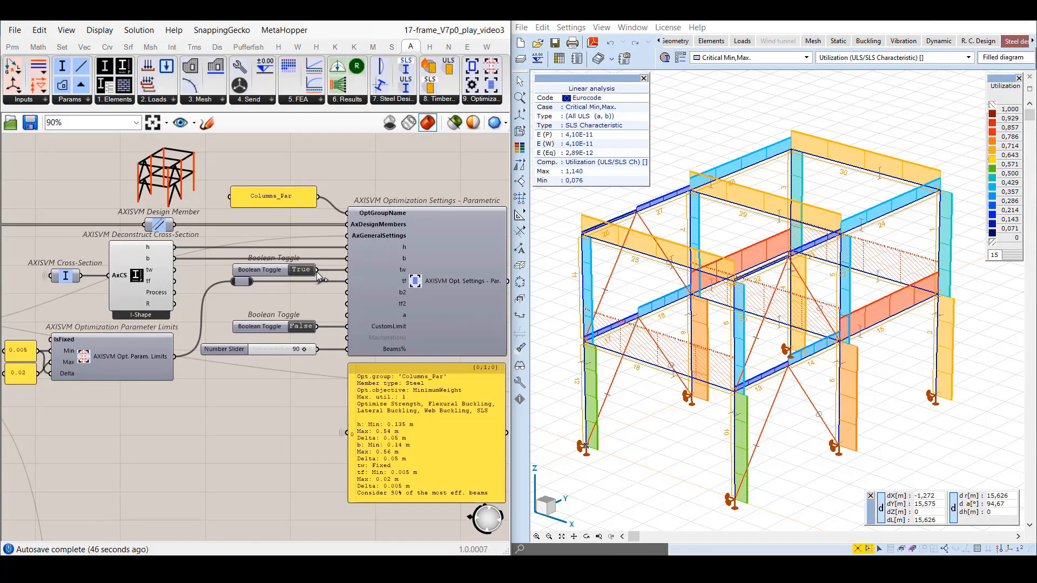
drag(317, 274, 341, 281)
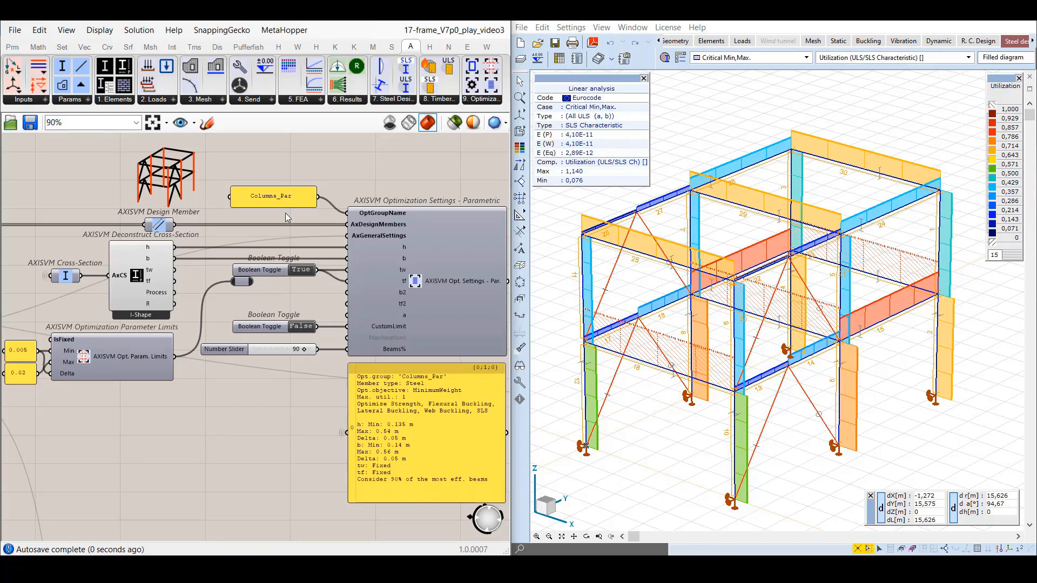
In the optPredefinesShapes view, open the selector of the AXISVM Cross-Section component and choose the I-Shape group IPE European I-beams.
click(194, 126)
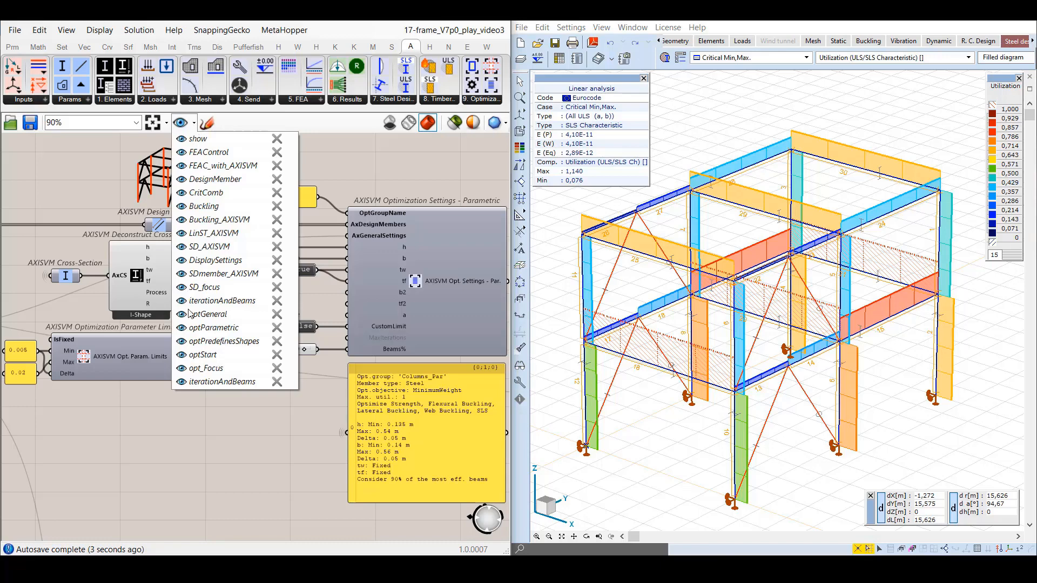
click(183, 343)
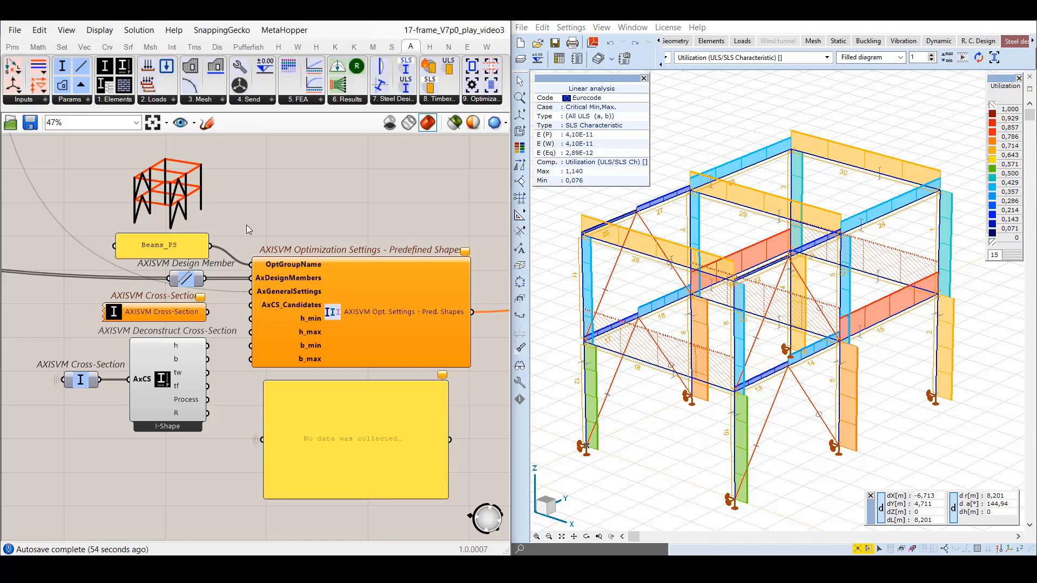
mouse_move(85, 382)
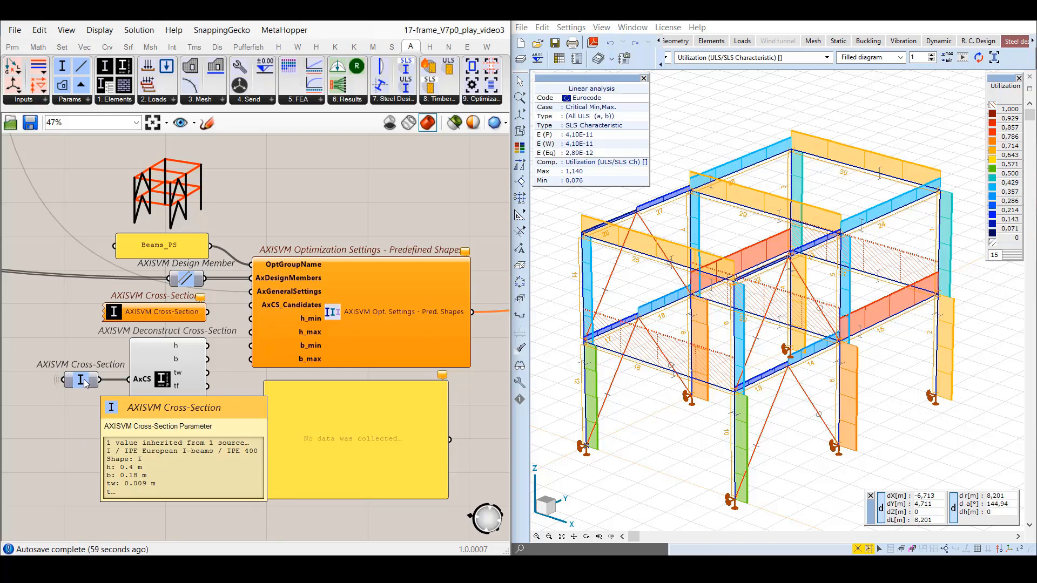
double_click(112, 315)
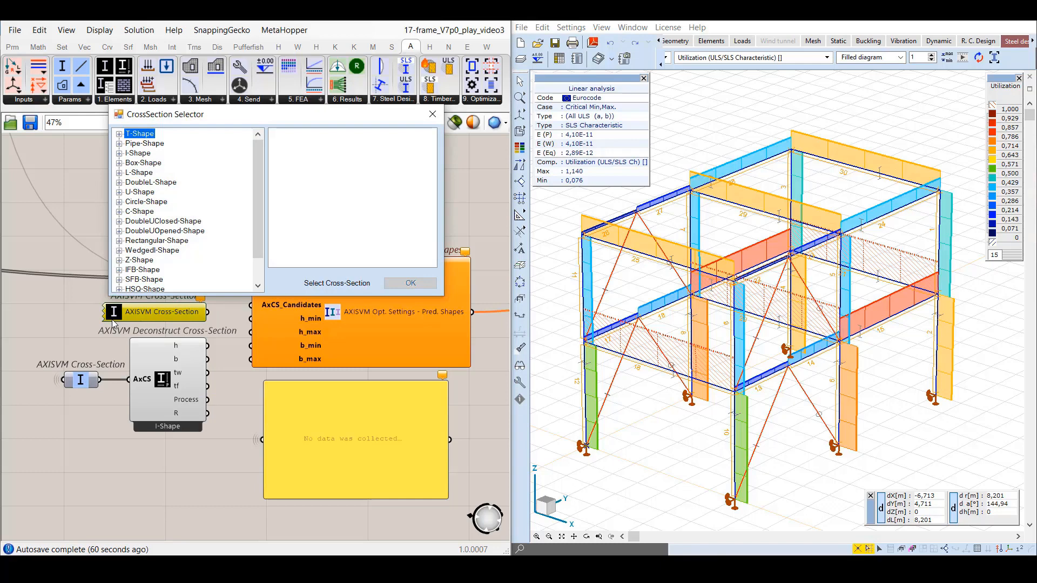
click(119, 153)
scroll(188, 210, down, 4)
scroll(187, 213, down, 8)
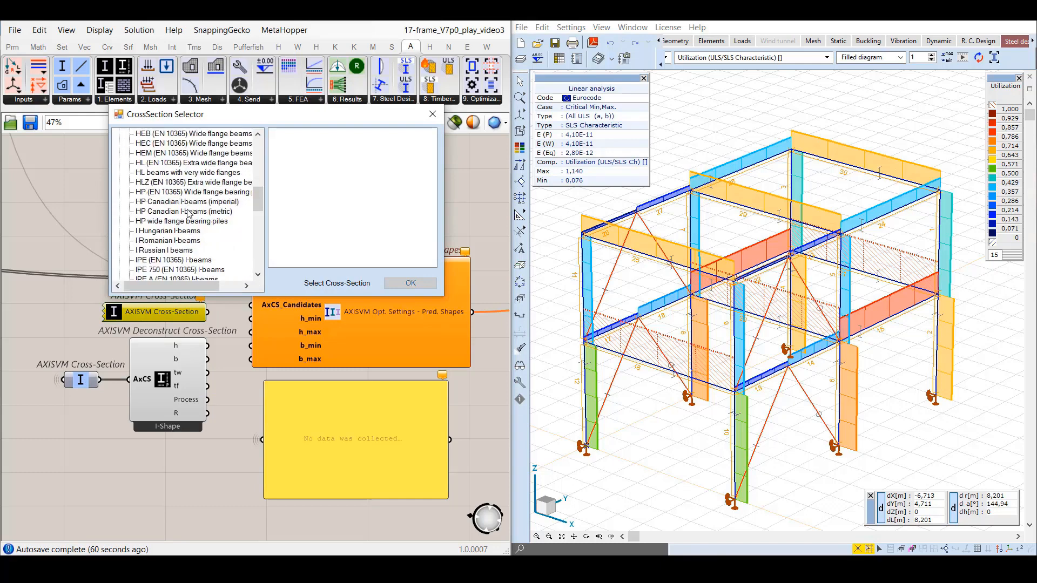
click(215, 240)
scroll(215, 241, down, 1)
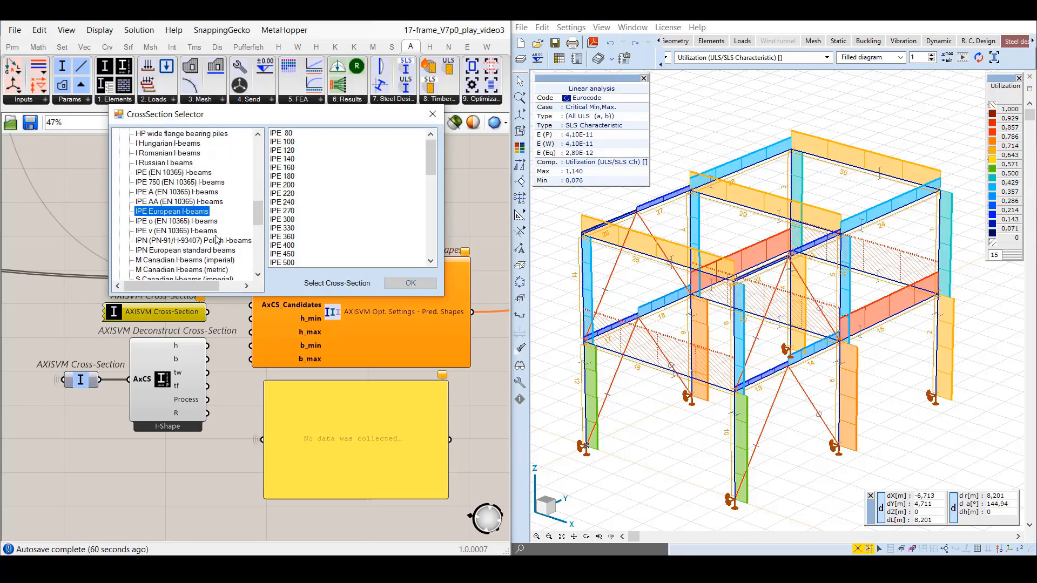
Choose the sections IPE 400 through IPE 750 x 196 for the AXISVM Cross-Section component.
scroll(362, 222, down, 2)
scroll(363, 222, down, 2)
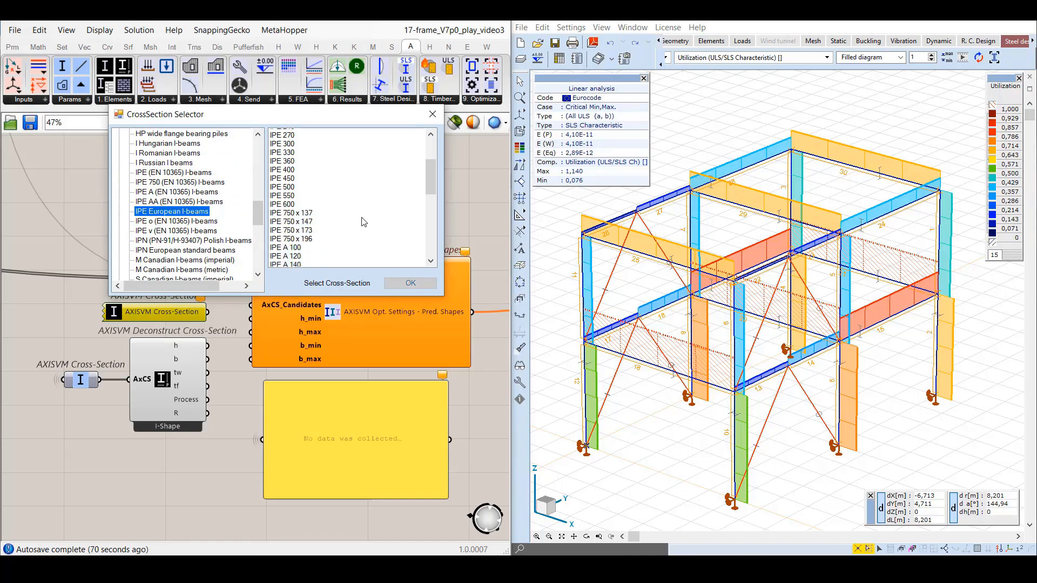
click(308, 168)
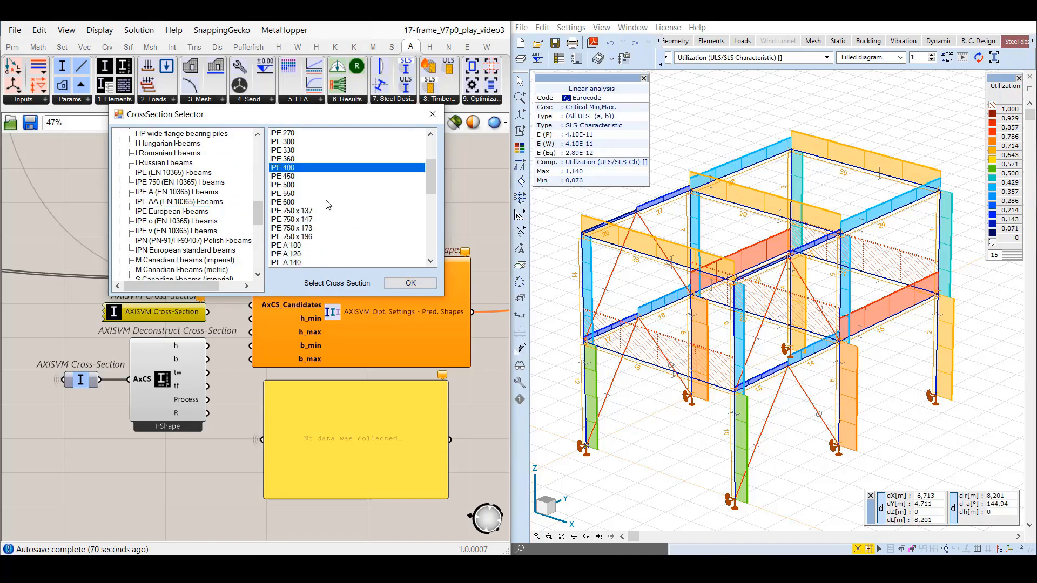
shift+click(315, 236)
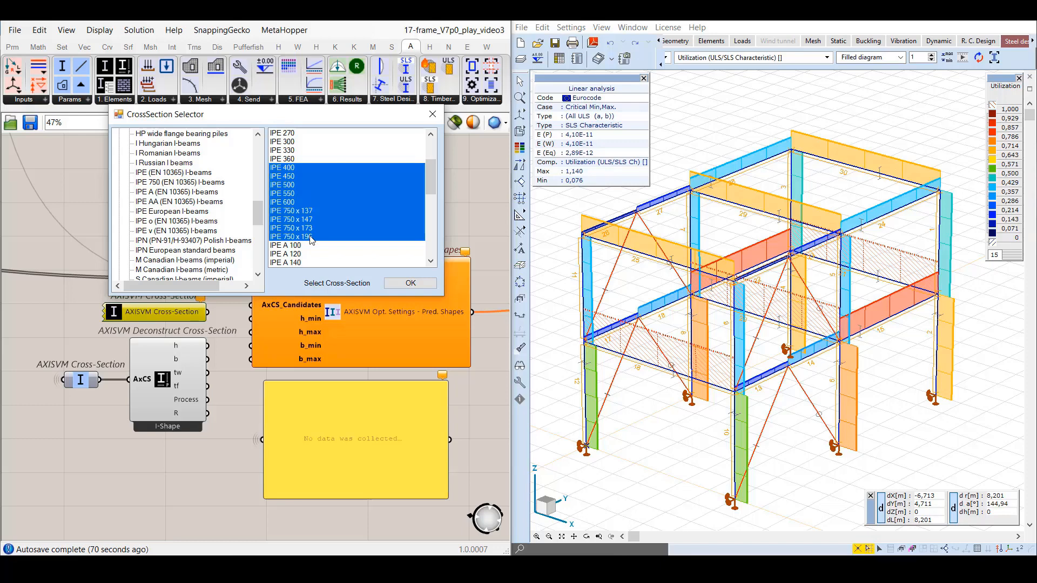
click(401, 284)
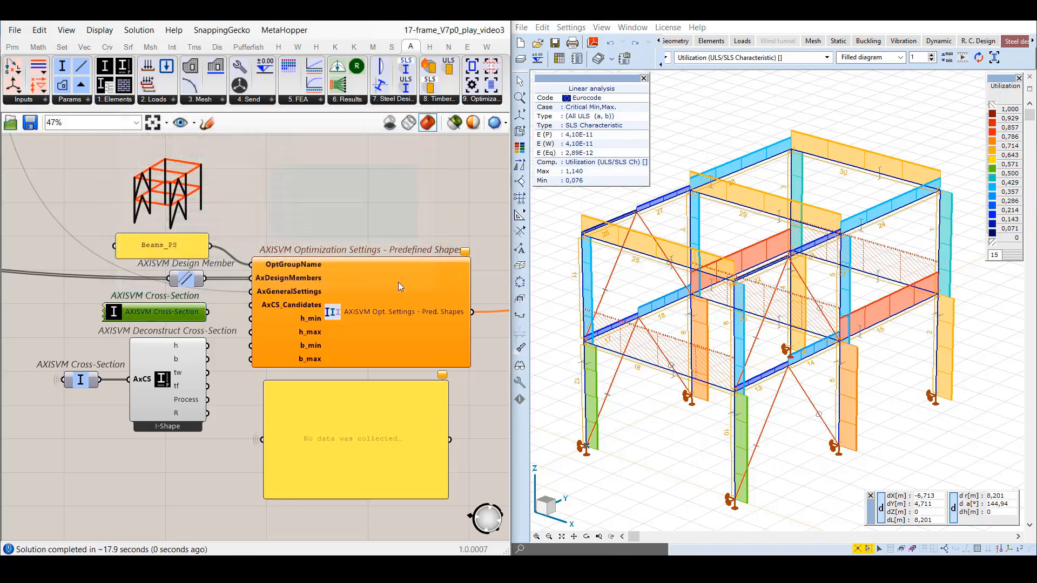
Connect the AXISVM Cross-Section list to AxCS_Candidates, and the deconstructed section's h and b to the height and width limit inputs.
click(314, 222)
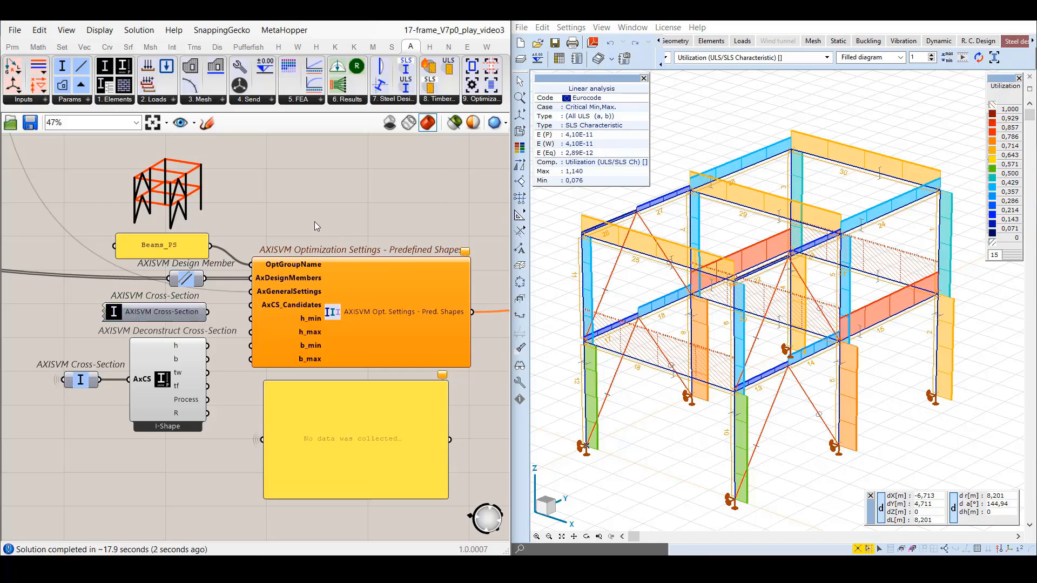
drag(207, 312, 251, 306)
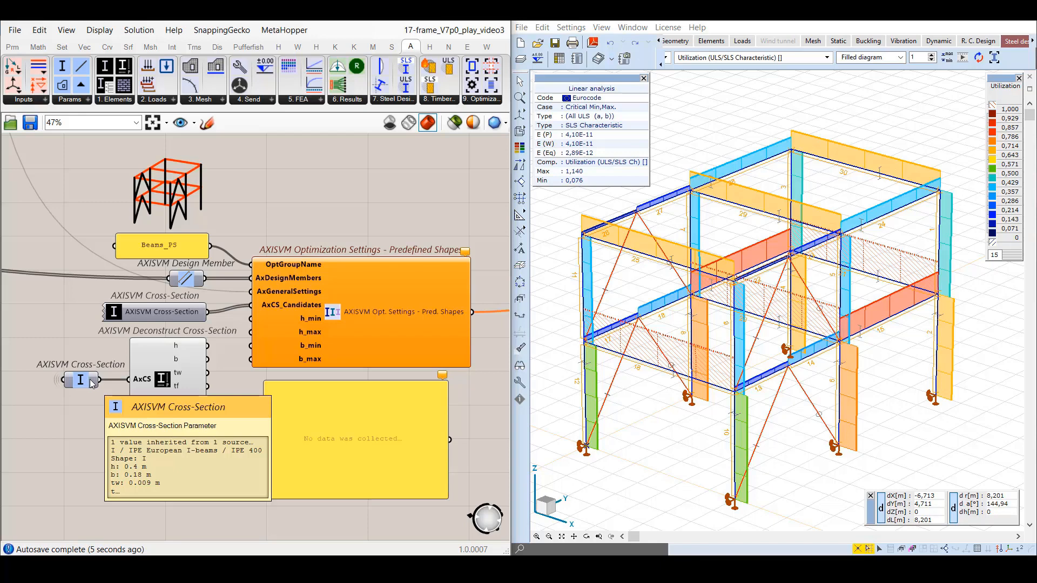
click(223, 383)
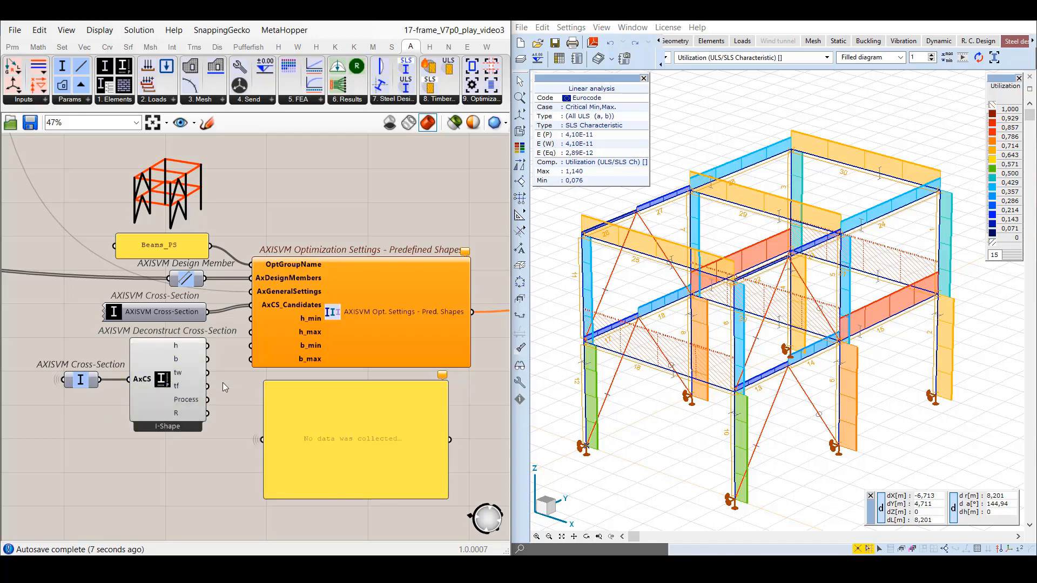
drag(208, 346, 250, 359)
Apply the expression x/2 to the h_min input and x*2 to the h_max input of the predefined-shapes settings.
right_click(315, 319)
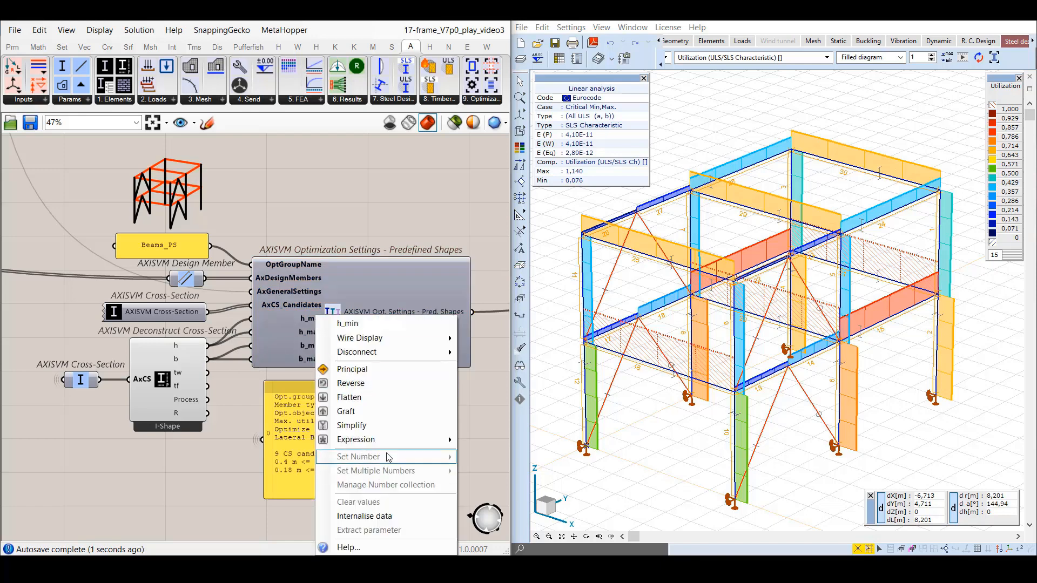
mouse_move(405, 441)
click(489, 456)
text(x/2)
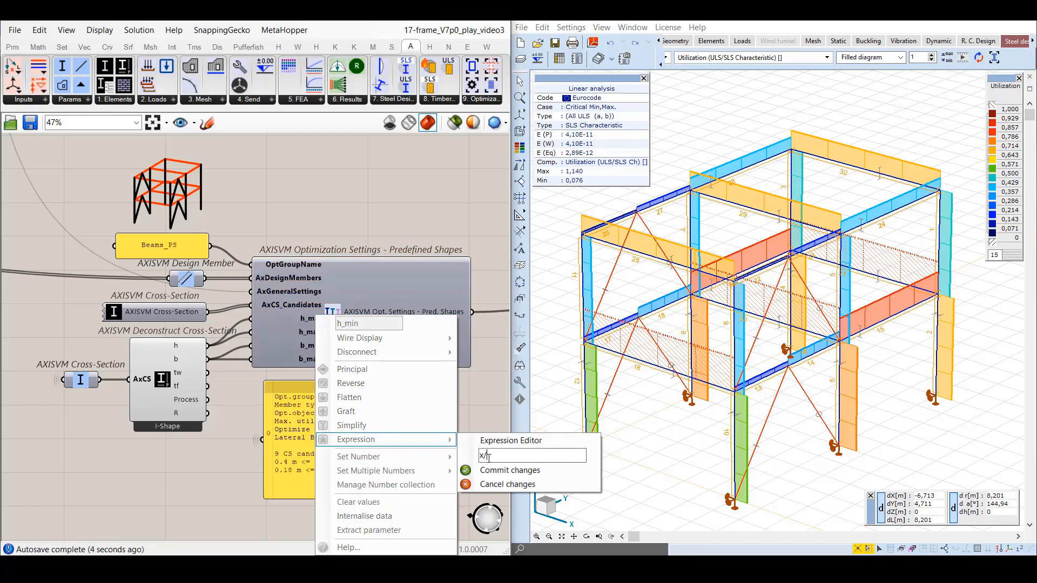
click(520, 470)
right_click(299, 332)
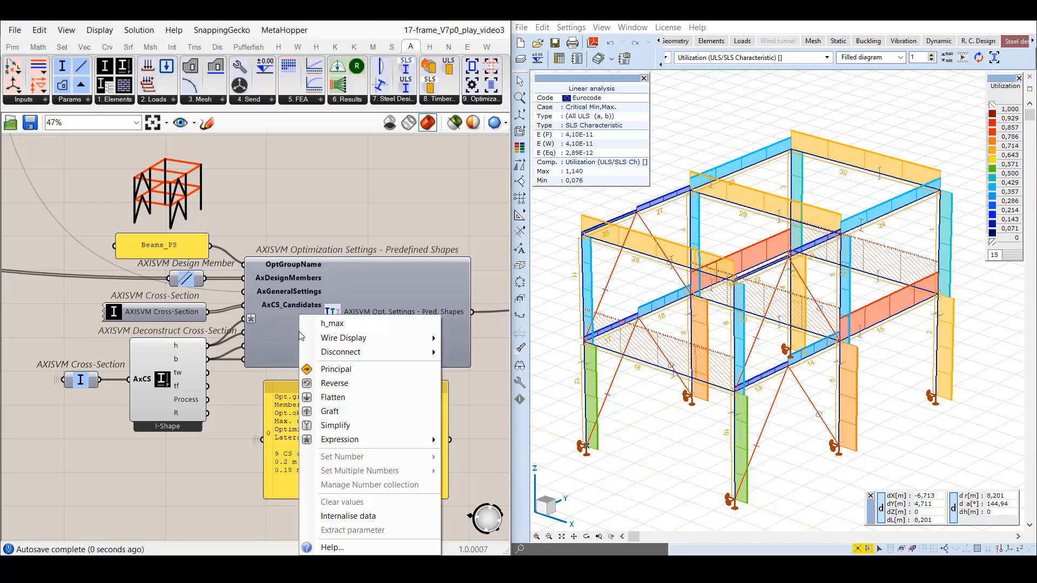
mouse_move(434, 439)
click(481, 454)
text(x*2)
click(486, 469)
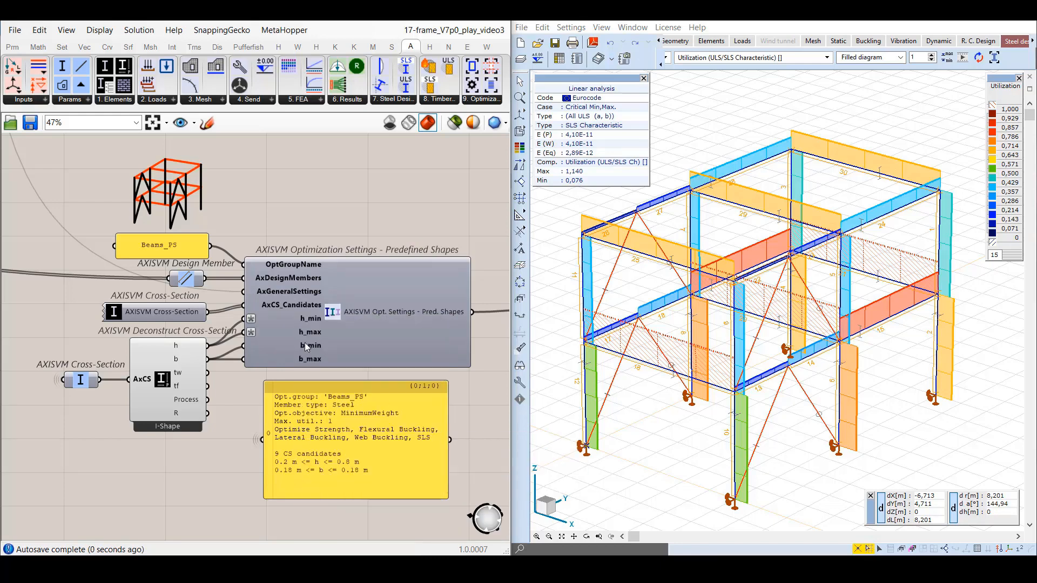
Apply the expression x/2 to the b_min input and x*2 to the b_max input.
right_click(305, 343)
mouse_move(361, 441)
click(500, 456)
text(x/2)
click(486, 470)
right_click(305, 346)
mouse_move(407, 439)
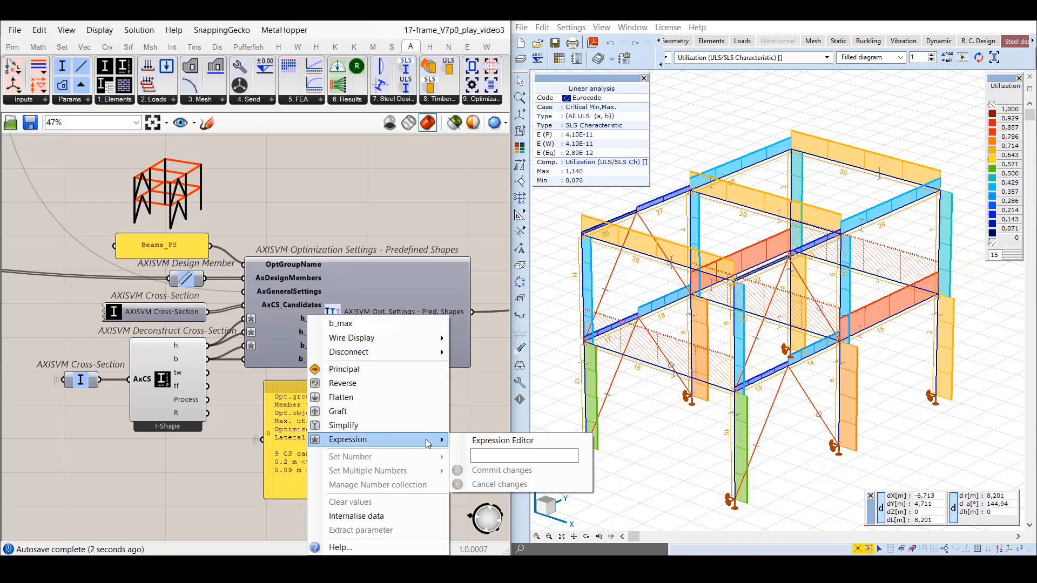
click(501, 457)
text(x*2)
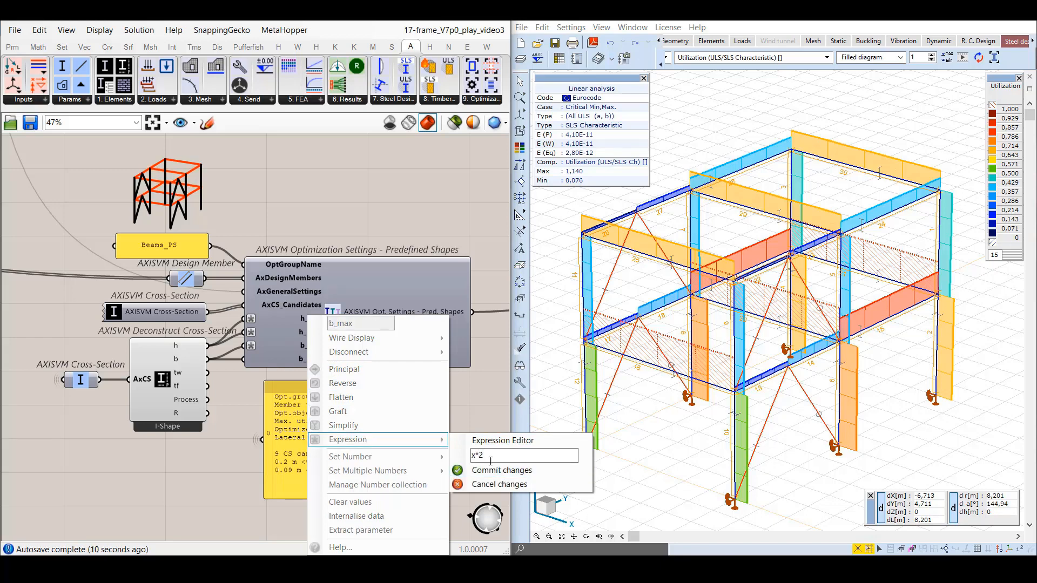
click(493, 471)
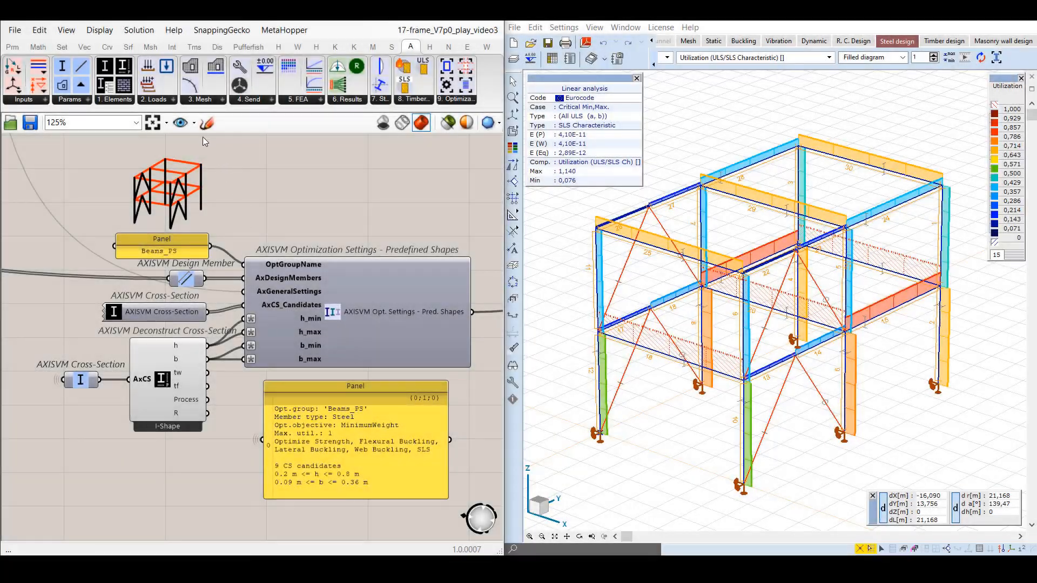
Examine the AxOptSettings input of the AXISVM Cross-Section Optimization component and the panel listing its result cases.
click(194, 123)
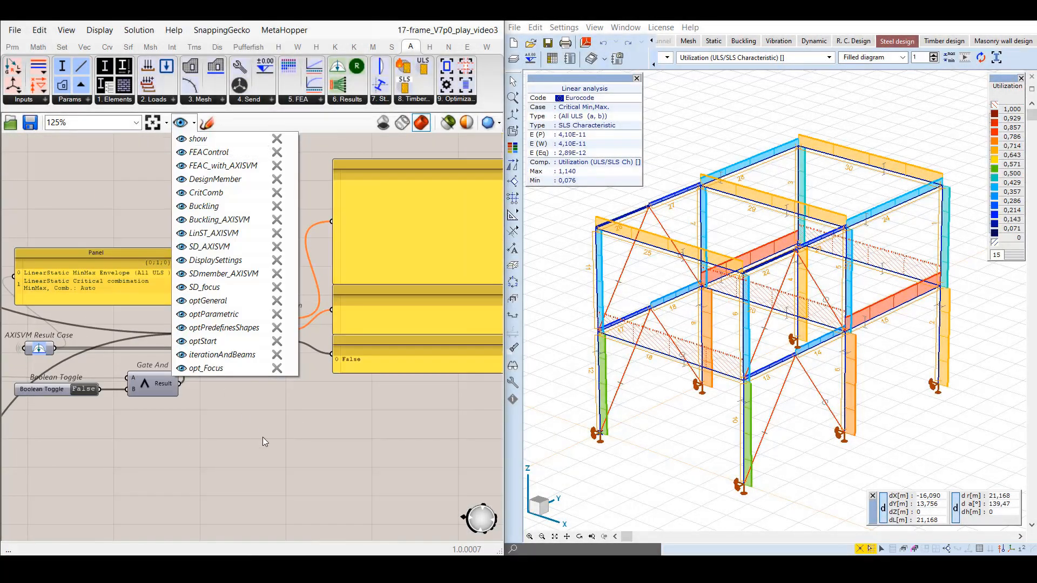
click(264, 436)
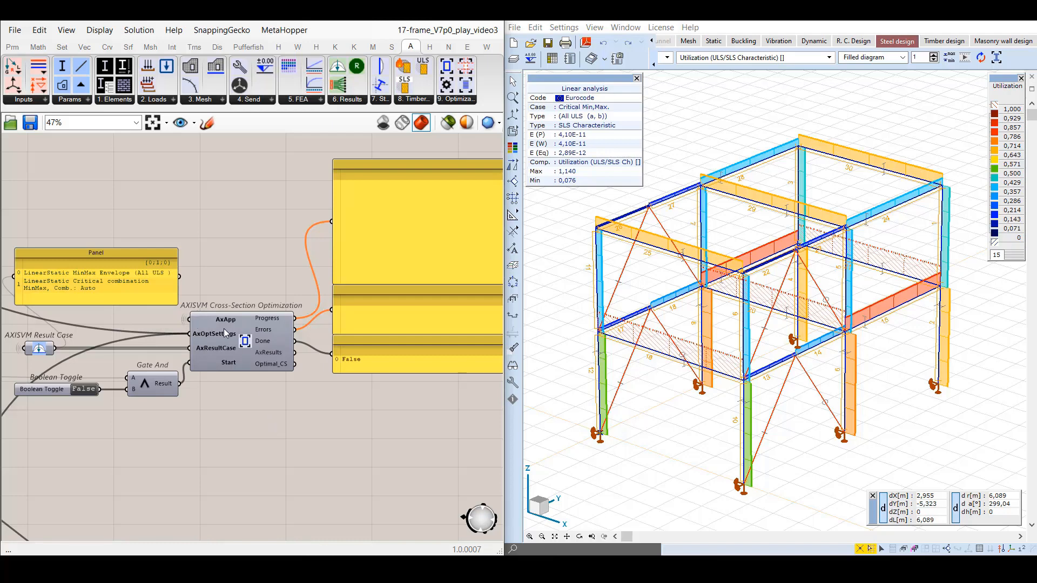
mouse_move(226, 339)
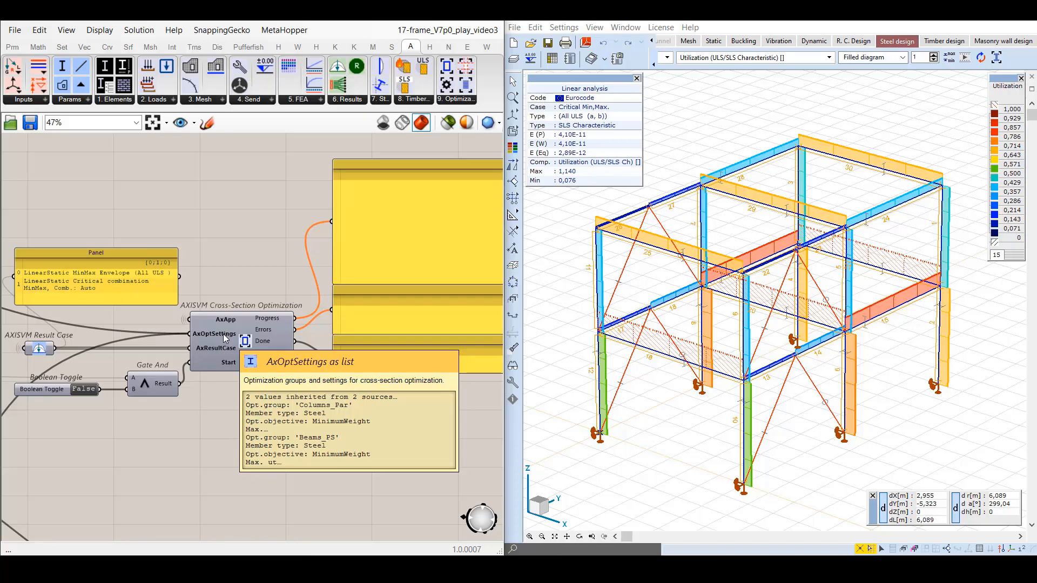
click(154, 298)
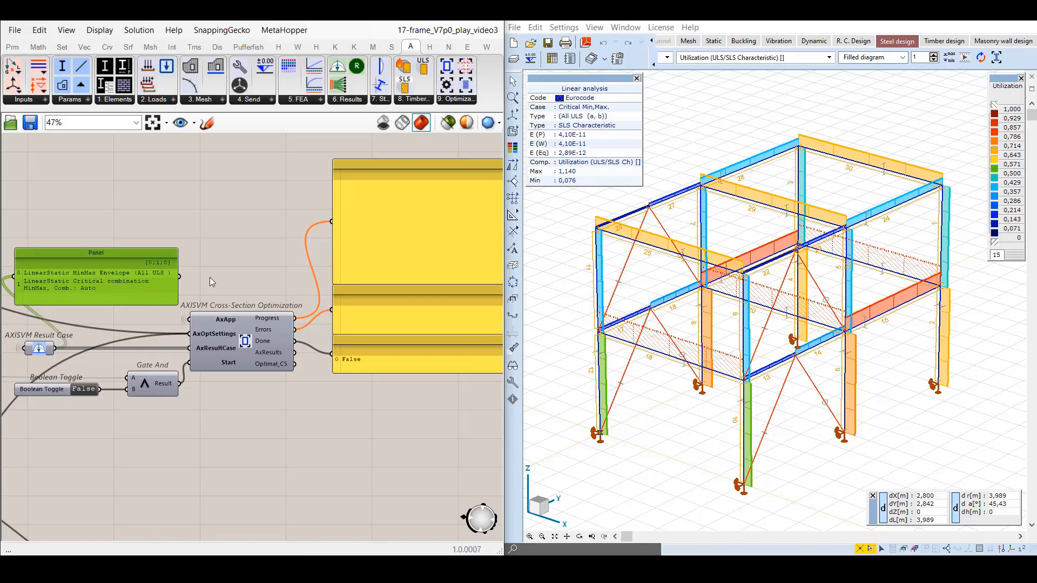
In AxisVM, view the Envelope (All ULS) Min,Max utilization, return to Critical Min,Max, and set the diagram display to None.
click(668, 58)
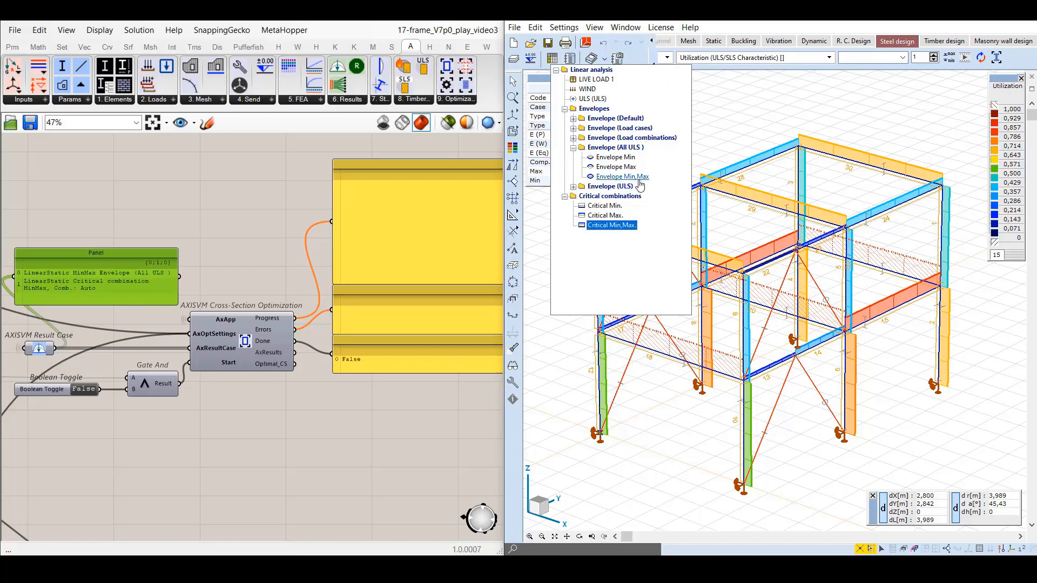
click(622, 176)
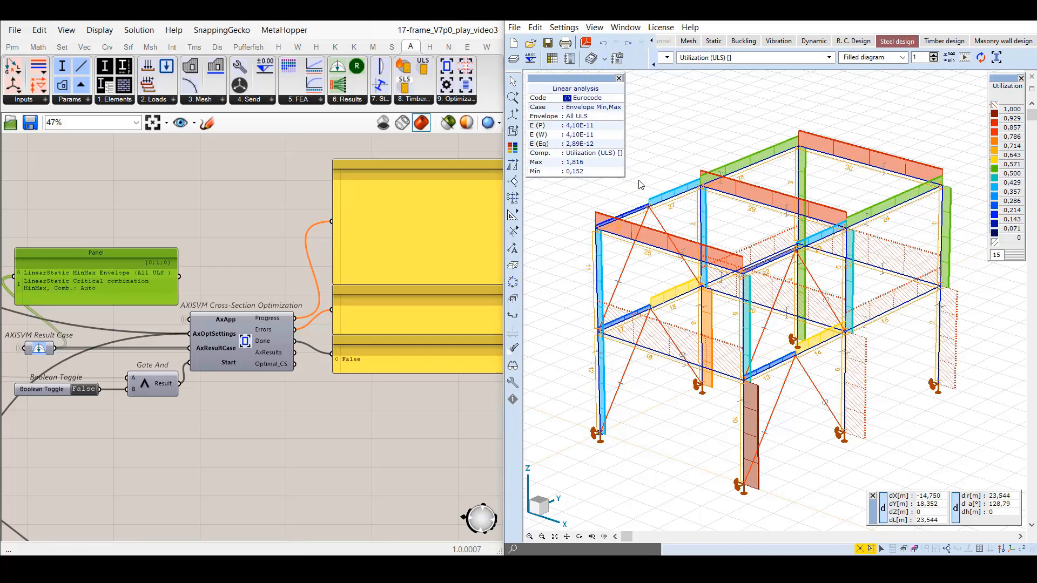
click(668, 58)
click(612, 228)
click(894, 57)
click(865, 125)
Move the optimization's start Boolean Toggle below the output panels and set it to True to run the optimization.
drag(60, 385, 388, 426)
click(420, 455)
click(194, 123)
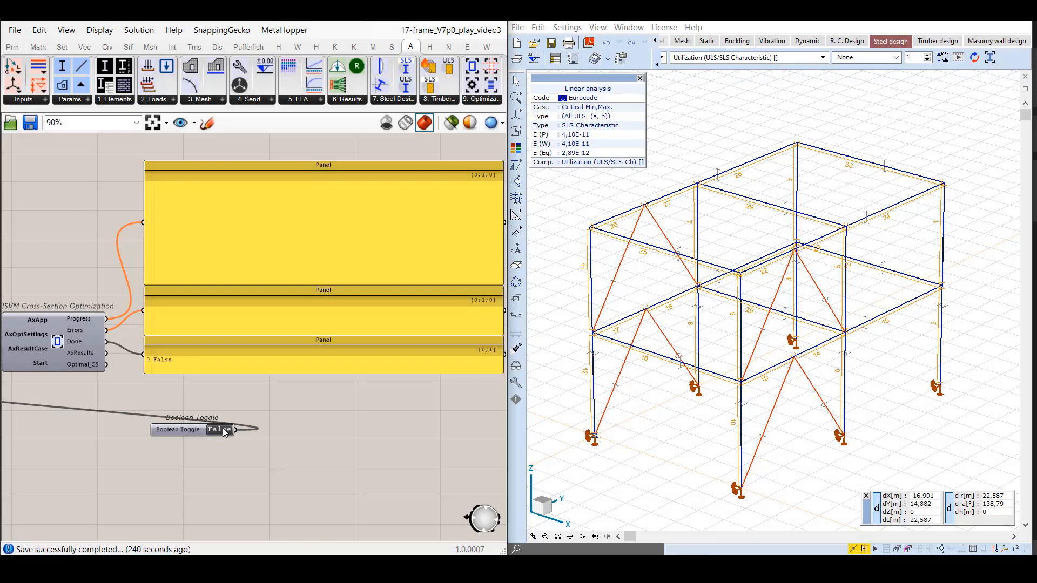
double_click(223, 430)
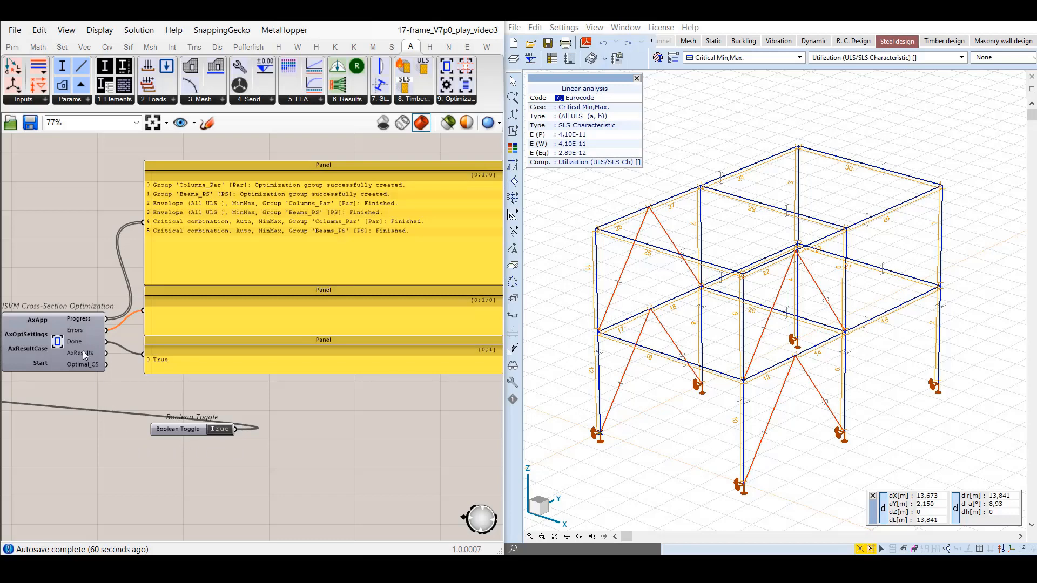
Place an AXISVM Cross-Section parameter below the optimization component and connect the Optimal_CS output to it.
mouse_move(82, 353)
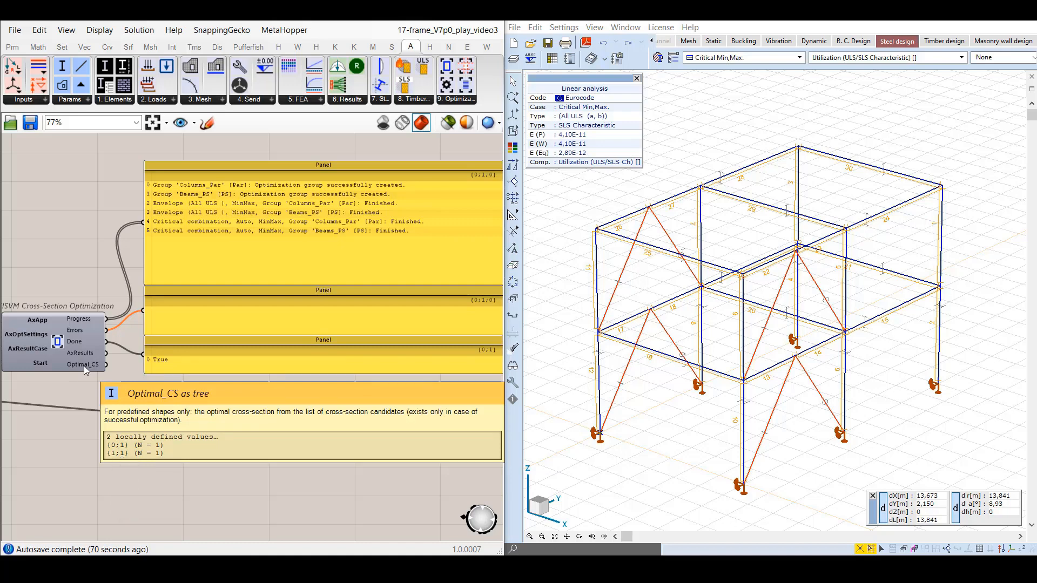
drag(63, 67, 185, 464)
drag(107, 365, 170, 463)
Add a panel beside the new cross-section parameter, connect the parameter to it, and enlarge it to fit both optimal sections.
double_click(297, 440)
text(panel)
key(Return)
drag(302, 433, 398, 537)
mouse_move(200, 463)
mouse_down()
mouse_move(261, 458)
mouse_move(181, 458)
mouse_up()
click(450, 461)
drag(399, 439, 418, 438)
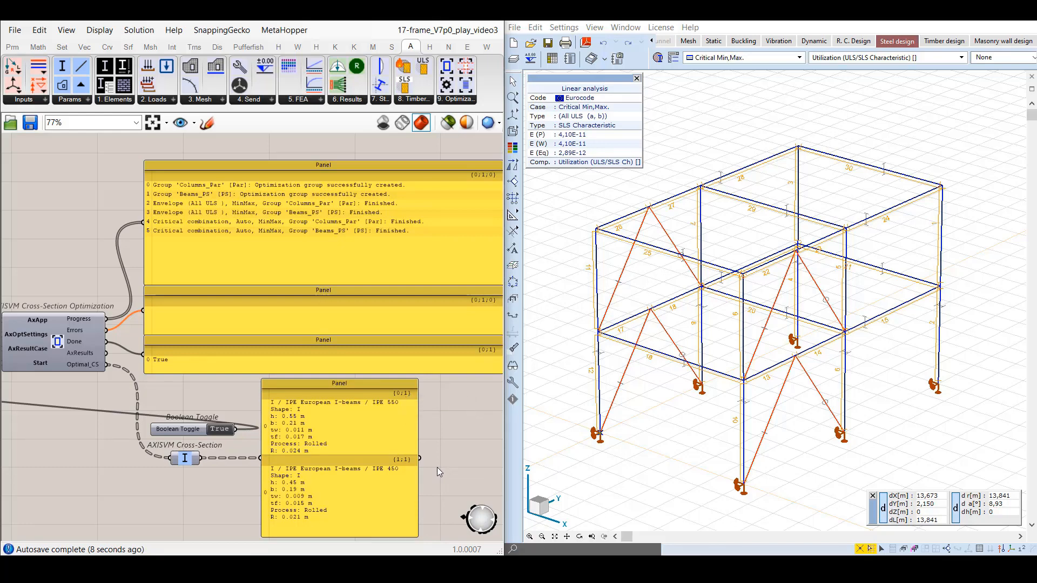
Switch to the saved optResults view and examine the optimization results of the Columns_Par and Beams_PS groups.
click(193, 126)
click(184, 383)
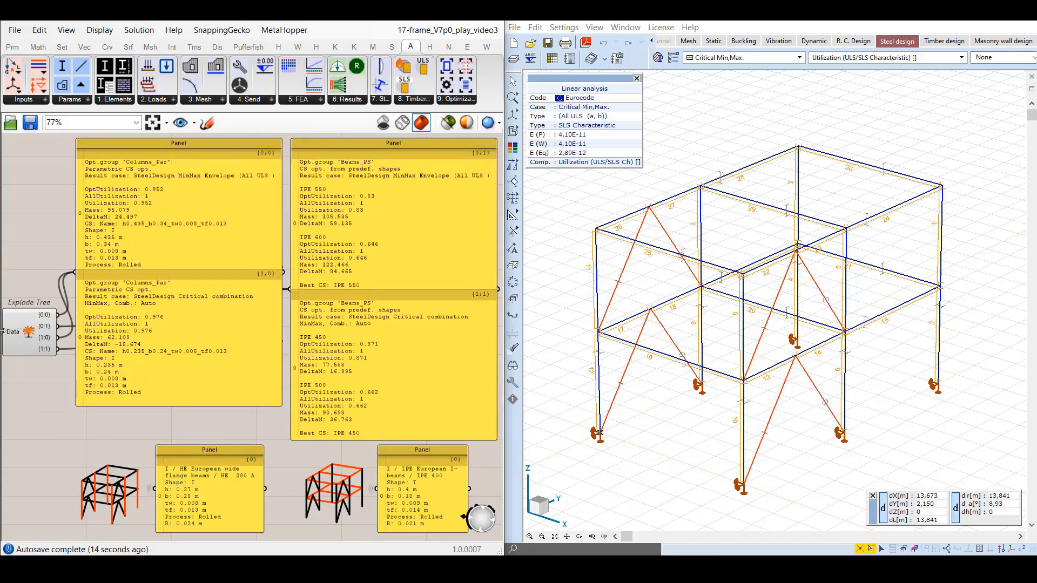
mouse_move(16, 339)
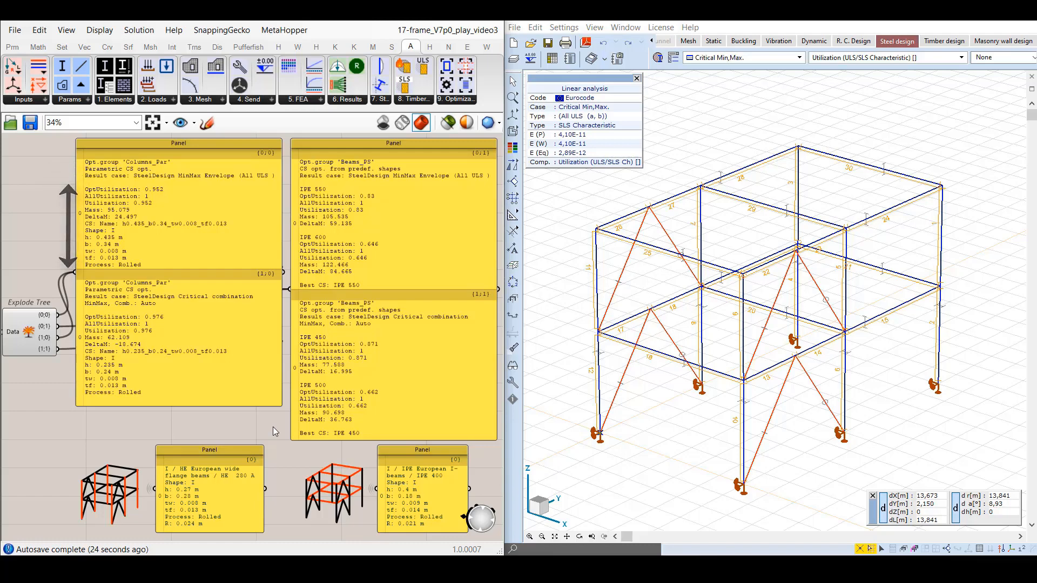
Add two AXISVM Deconstruct Results components and connect a parametric and a predefined-shapes branch of the Explode Tree to them.
scroll(273, 426, down, 2)
right_drag(274, 427, 205, 353)
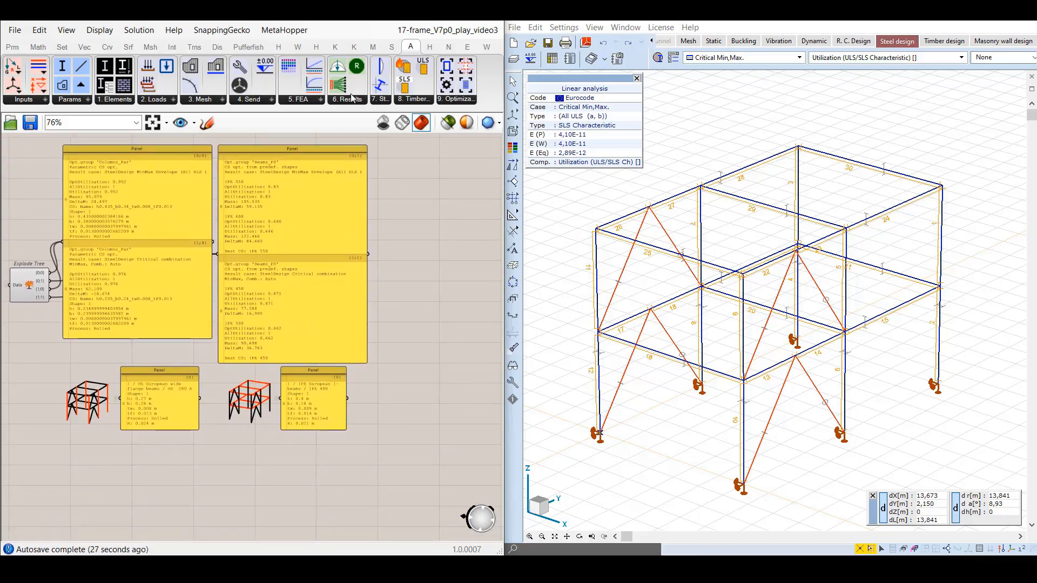
drag(339, 86, 420, 201)
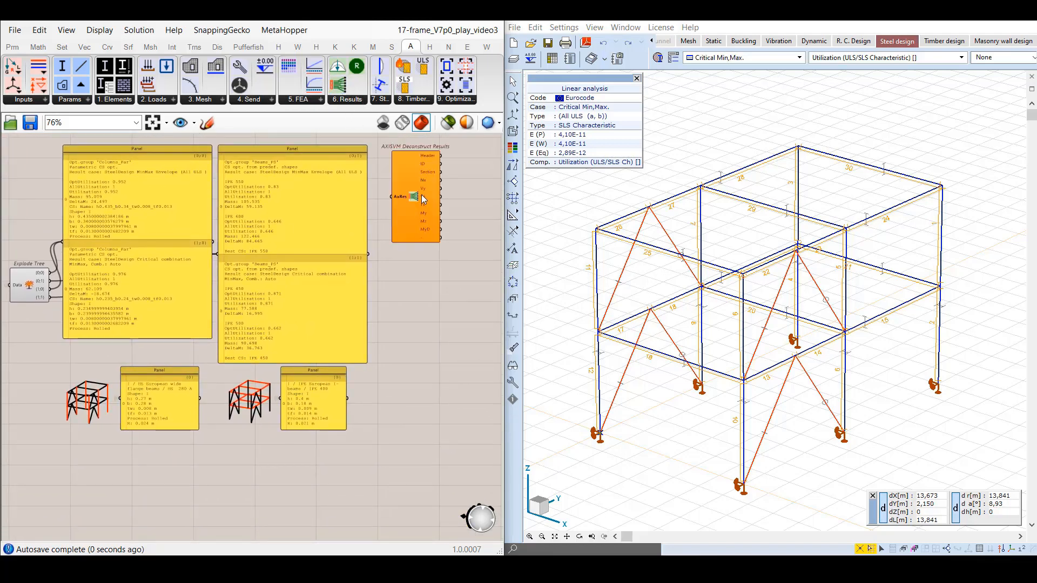
drag(338, 88, 419, 305)
drag(50, 273, 392, 197)
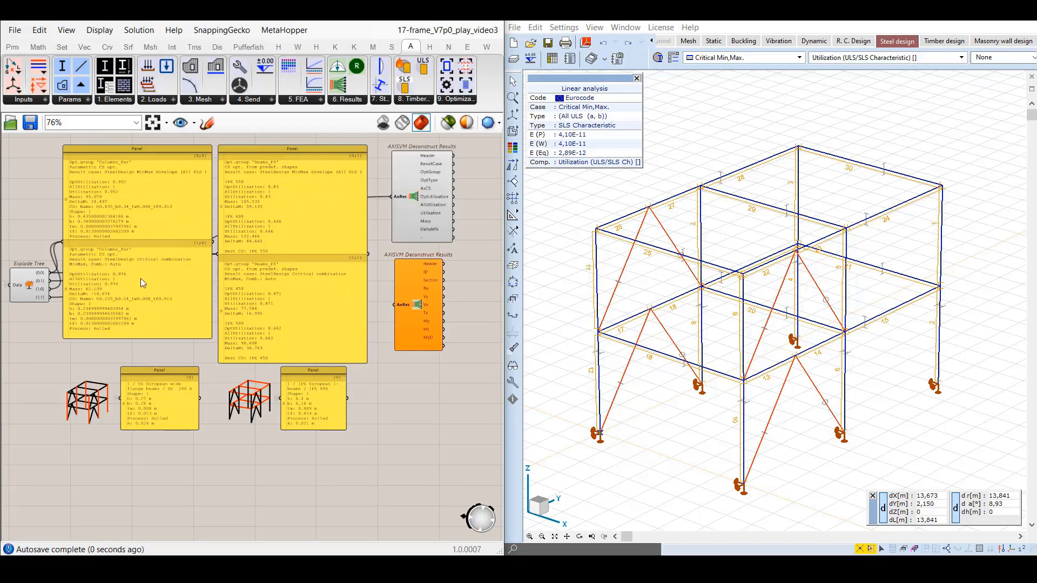
drag(50, 289, 394, 305)
Match the outputs of both AXISVM Deconstruct Results components to their optimization result types.
scroll(439, 238, up, 4)
right_drag(439, 238, 277, 336)
scroll(302, 312, down, 1)
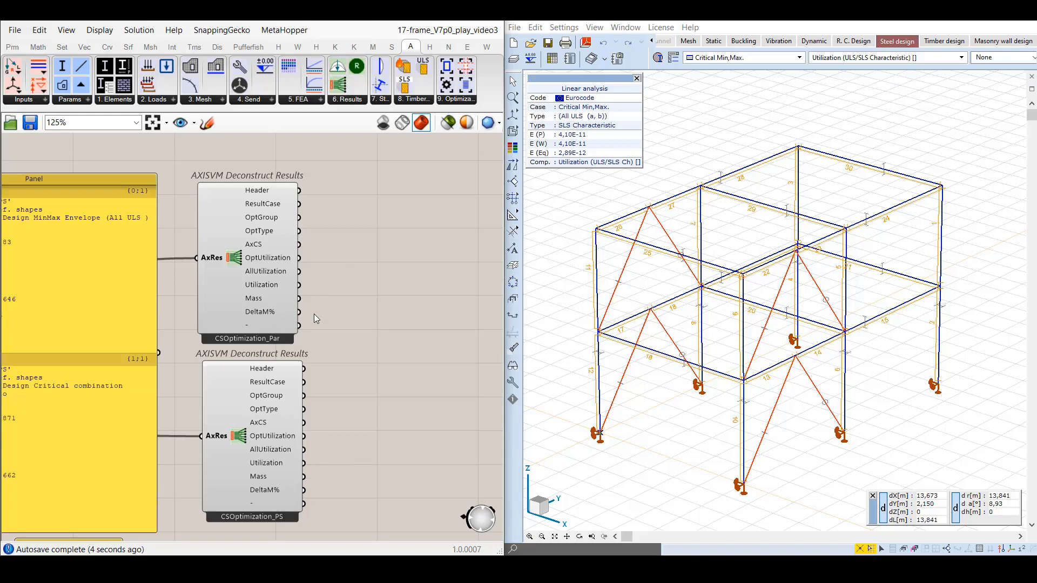
right_click(238, 256)
click(264, 323)
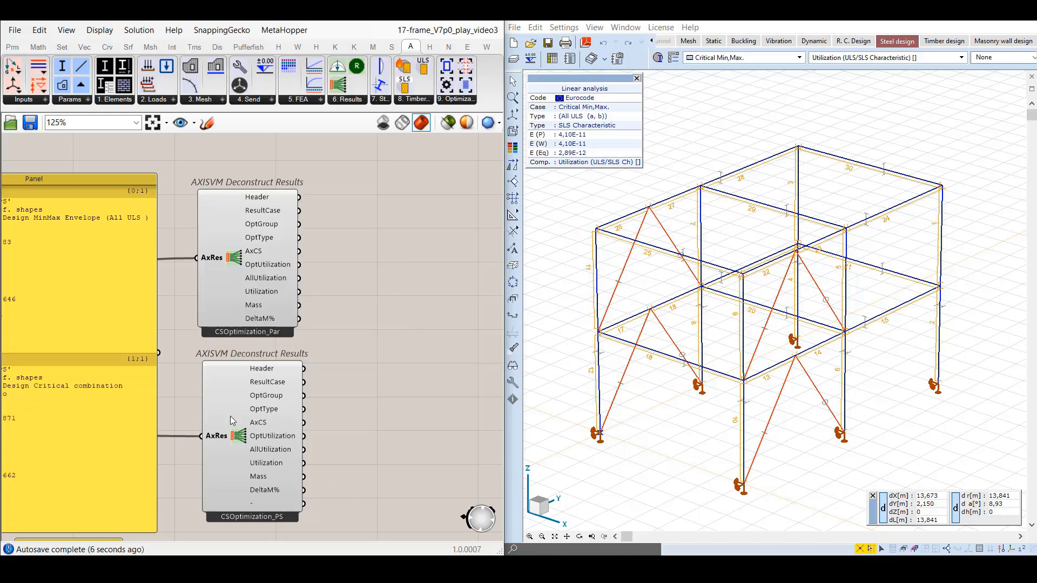
right_click(236, 435)
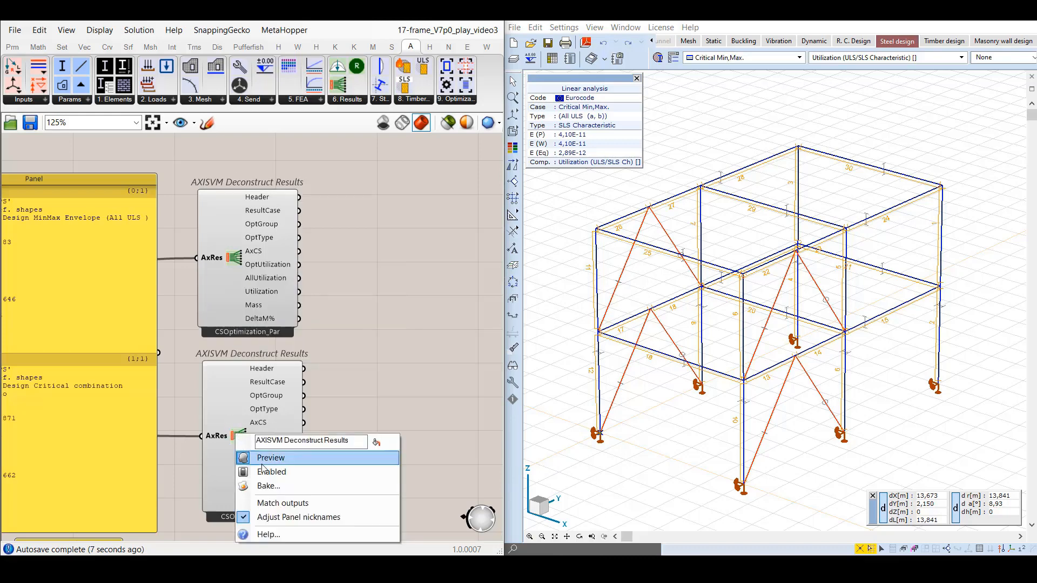
click(275, 503)
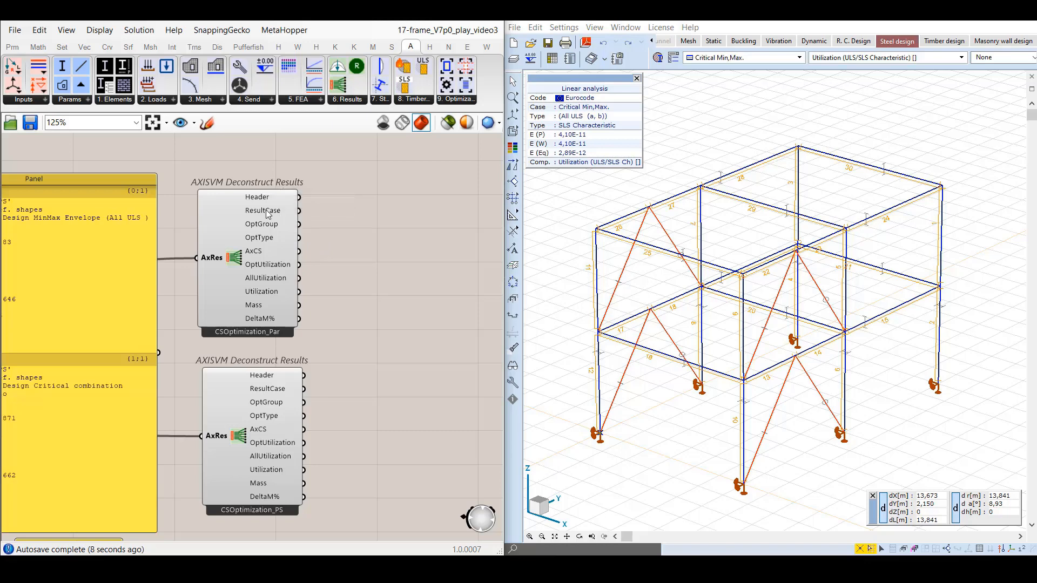
Examine the outputs of both Deconstruct Results components, such as ResultCase, AxCS and Mass, and return to the optResults view.
mouse_move(266, 215)
mouse_move(260, 253)
mouse_move(267, 304)
mouse_move(278, 391)
mouse_move(261, 434)
mouse_move(265, 459)
click(194, 122)
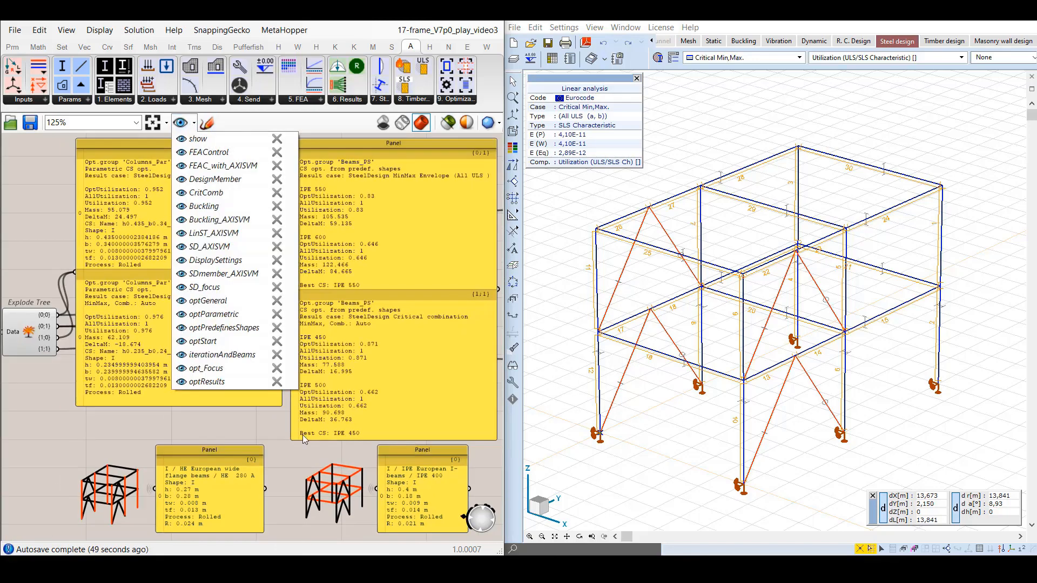
click(289, 445)
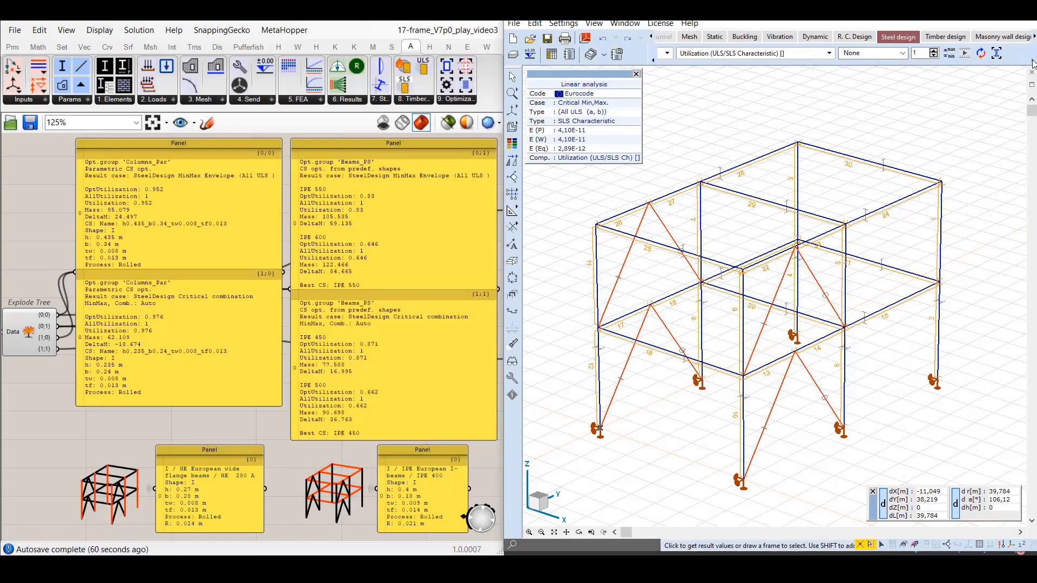
In AxisVM, open the Steel cross-section optimization and run it for Critical Min,Max, continuing with the AutoMcr method.
click(1000, 53)
drag(738, 138, 794, 135)
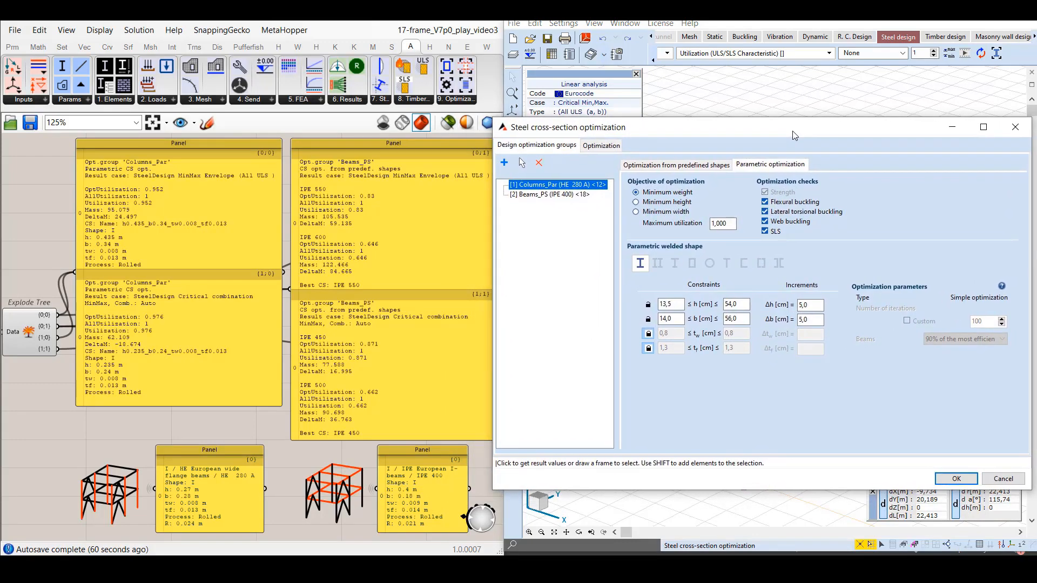
click(611, 150)
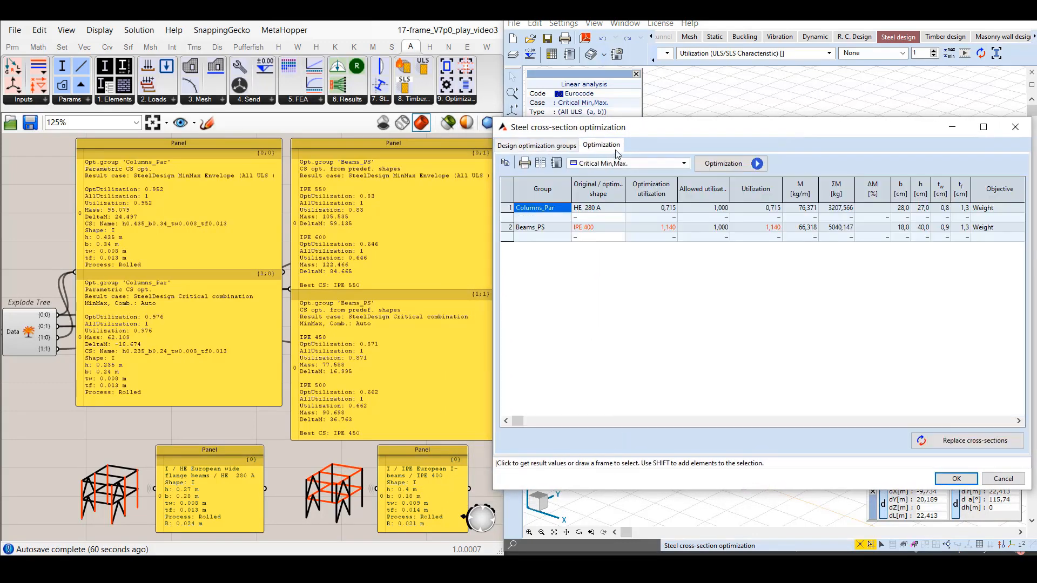
click(720, 164)
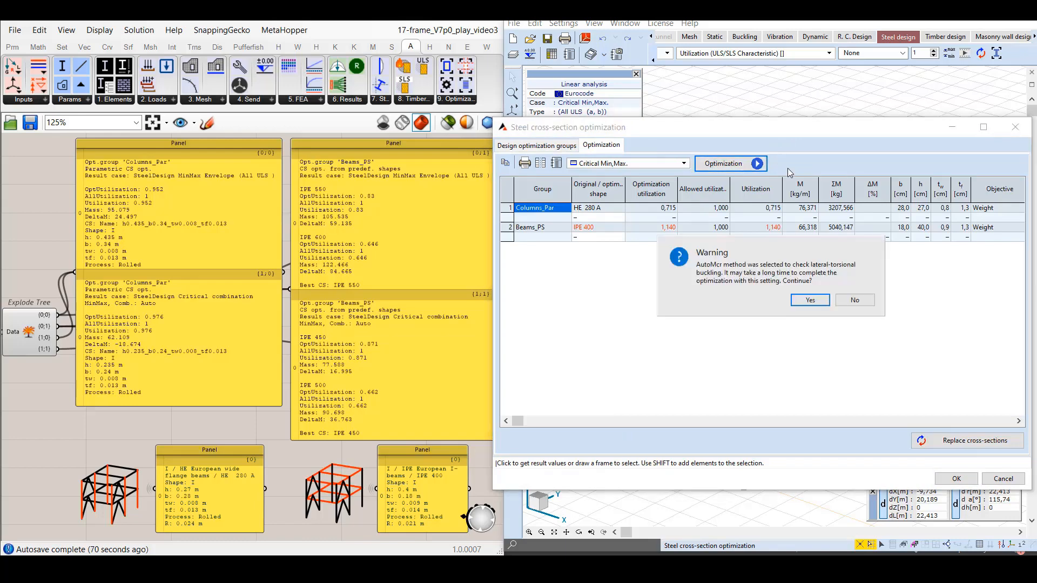
click(809, 299)
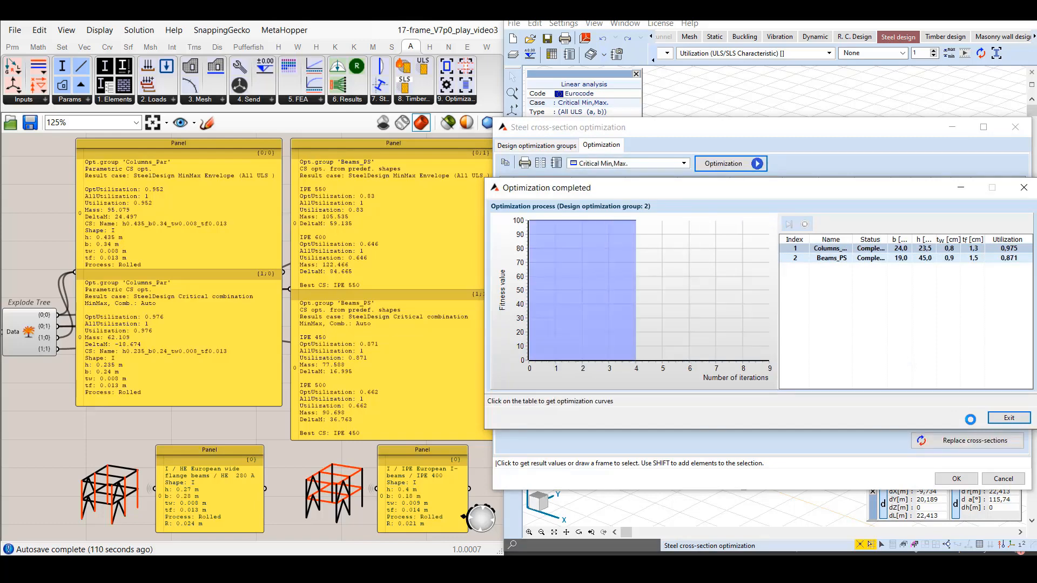
Close the completed optimization, set the result case to Envelope Min,Max (All ULS), and run the steel cross-section optimization for it.
click(1008, 418)
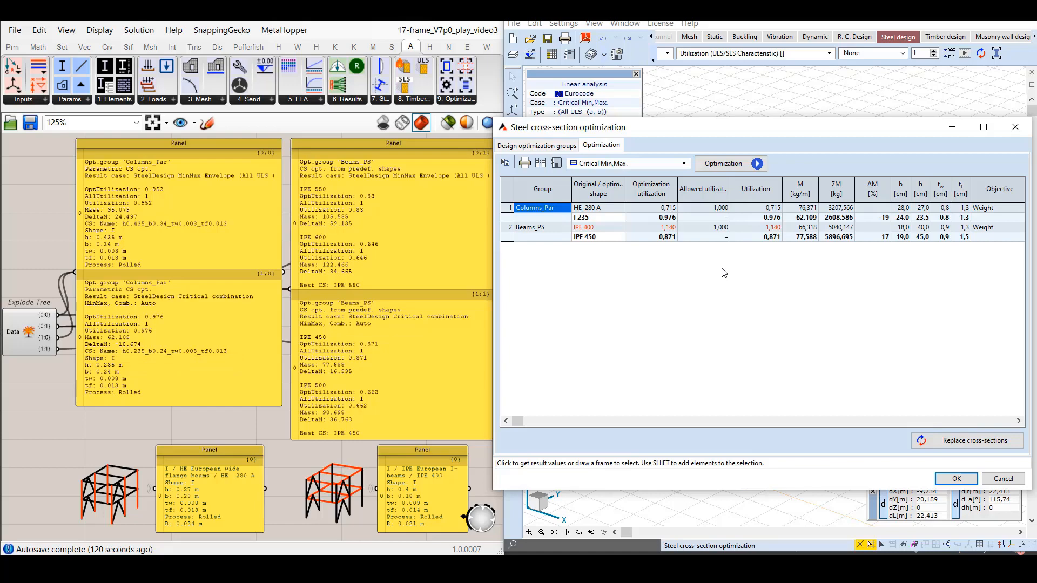
click(684, 164)
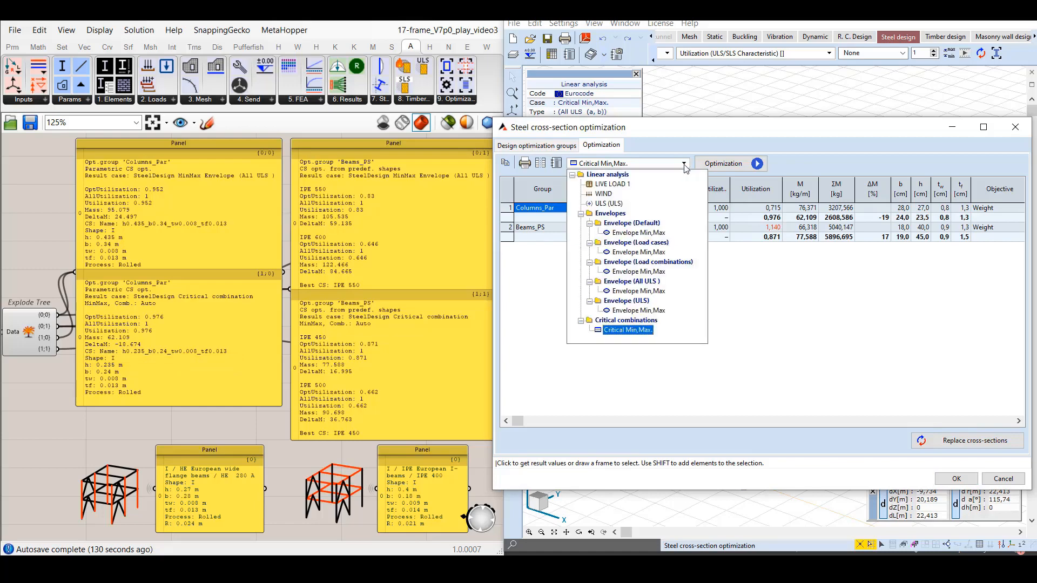
click(644, 292)
click(724, 162)
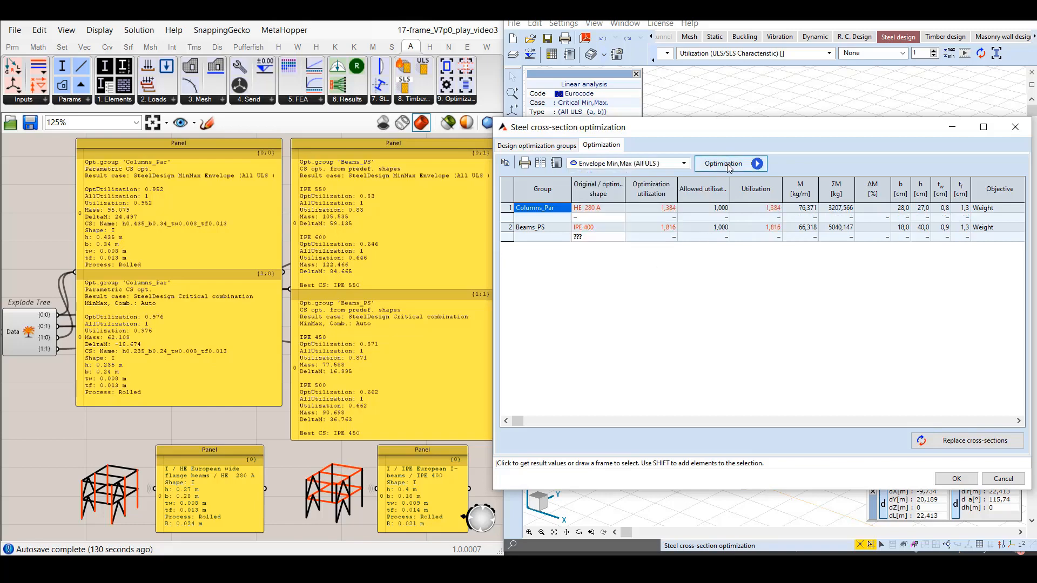
click(796, 309)
click(854, 304)
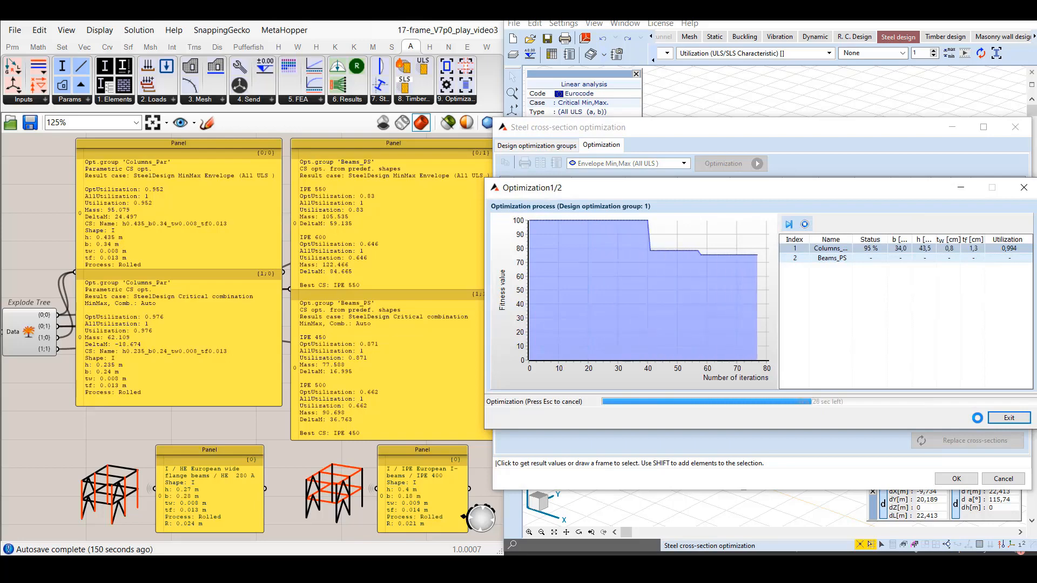
click(1006, 418)
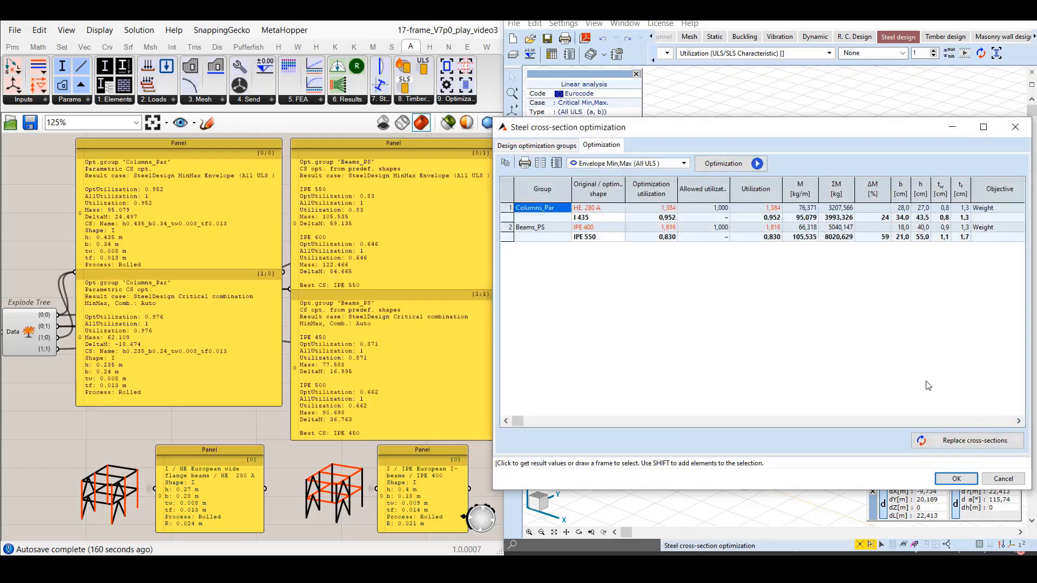
Check the alternative optimized shapes of the Beams_PS group, keep IPE 550, and close the Steel cross-section optimization dialog.
click(621, 237)
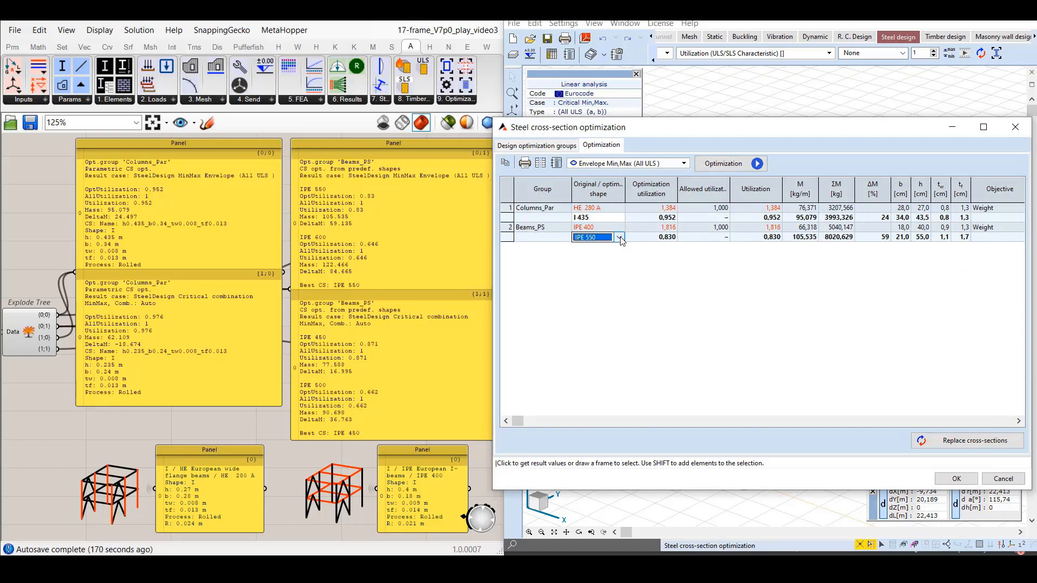
click(620, 237)
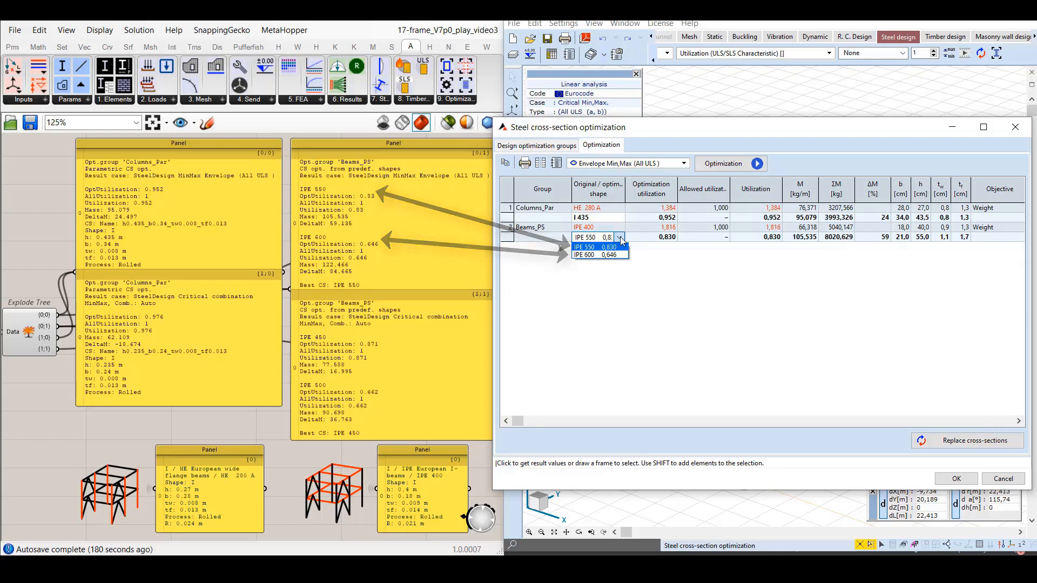
click(621, 247)
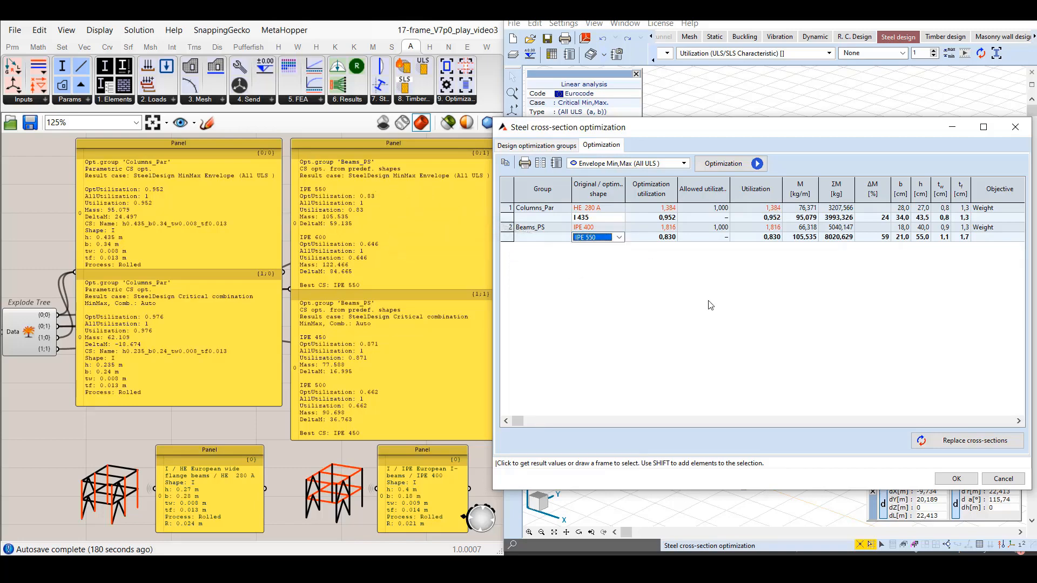
click(975, 479)
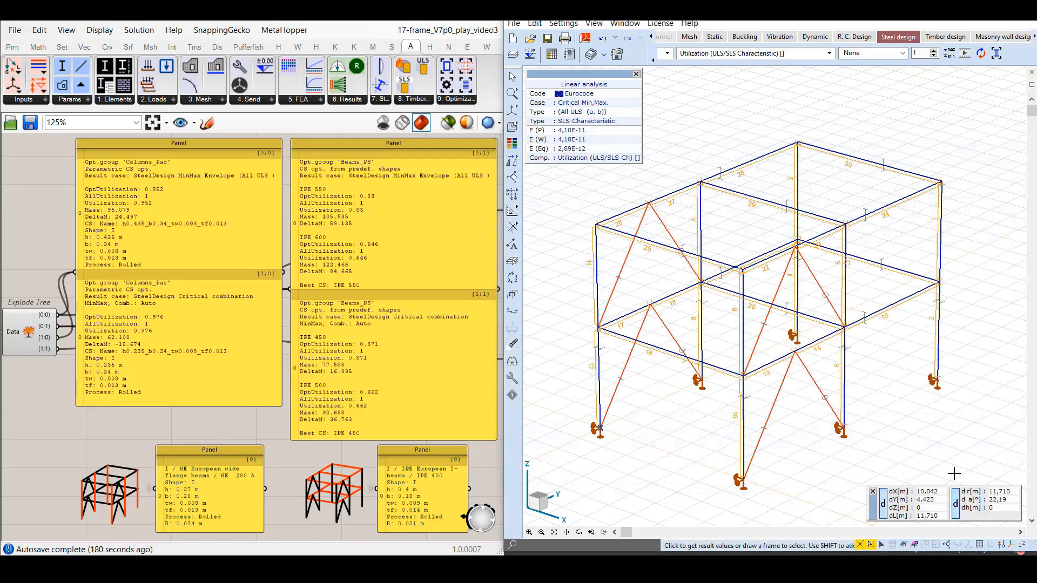